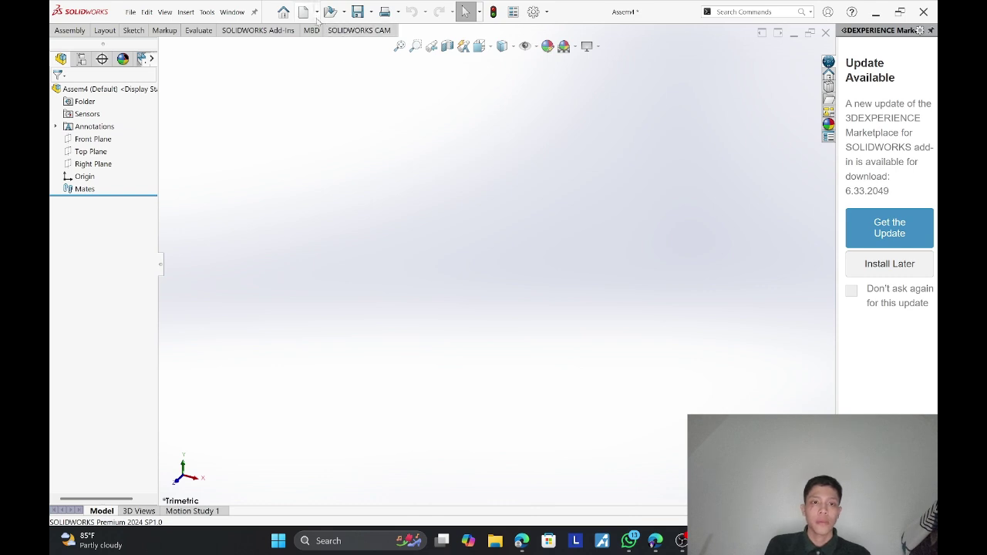
Create a new assembly and place Block_Coinc_parallel_prepend_2013 from the "cad cam pertemuan 8 assembly" folder in Downloads as its first component.
click(283, 12)
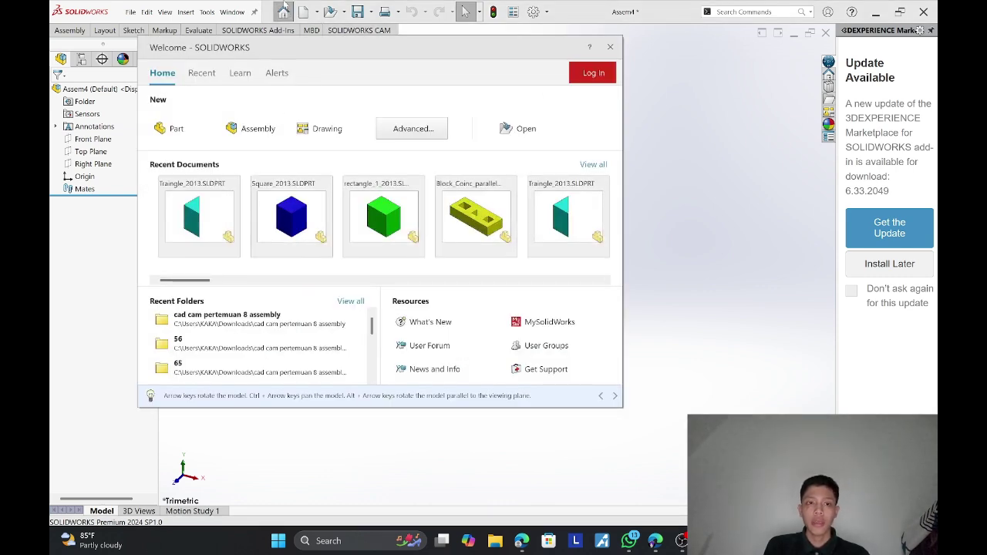
click(239, 133)
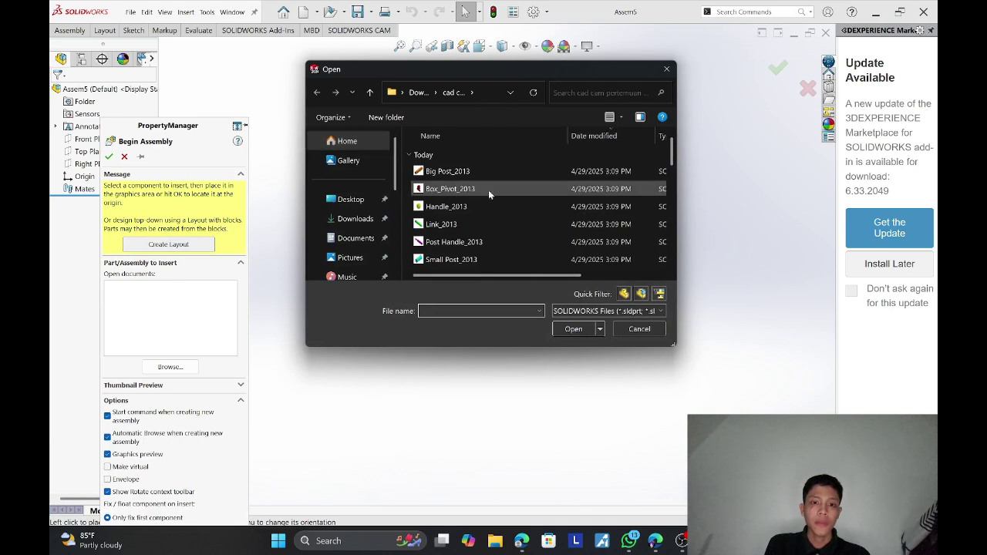
click(361, 219)
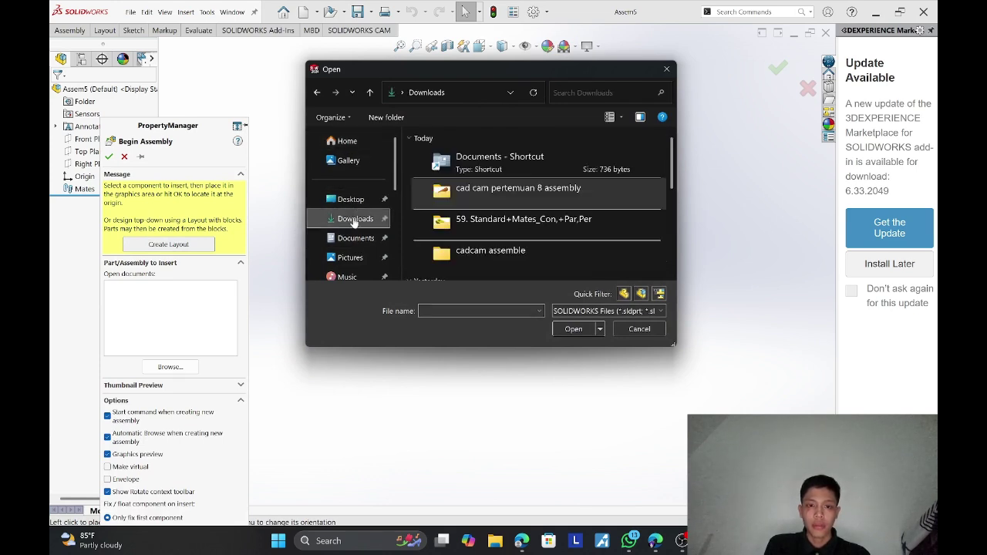
click(489, 191)
click(571, 329)
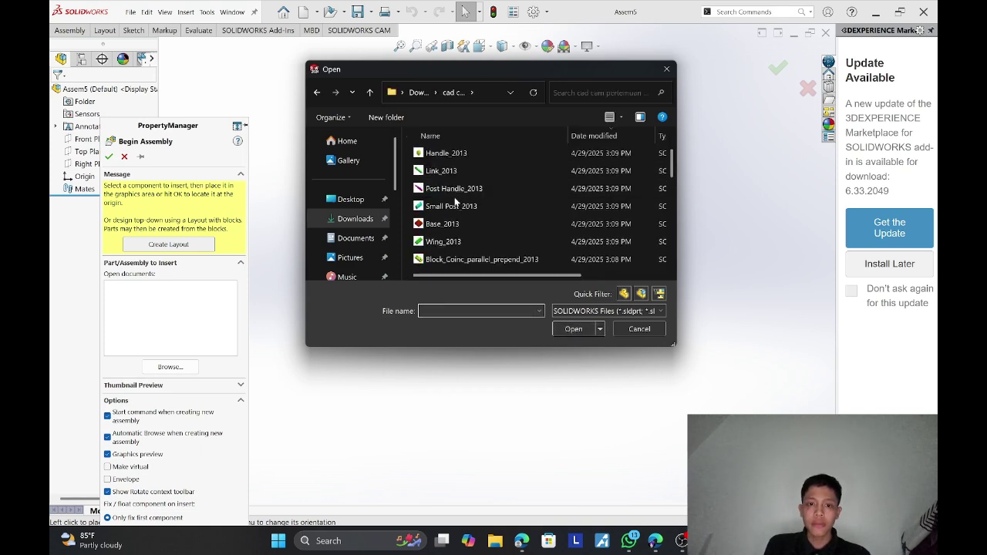
scroll(456, 203, down, 1)
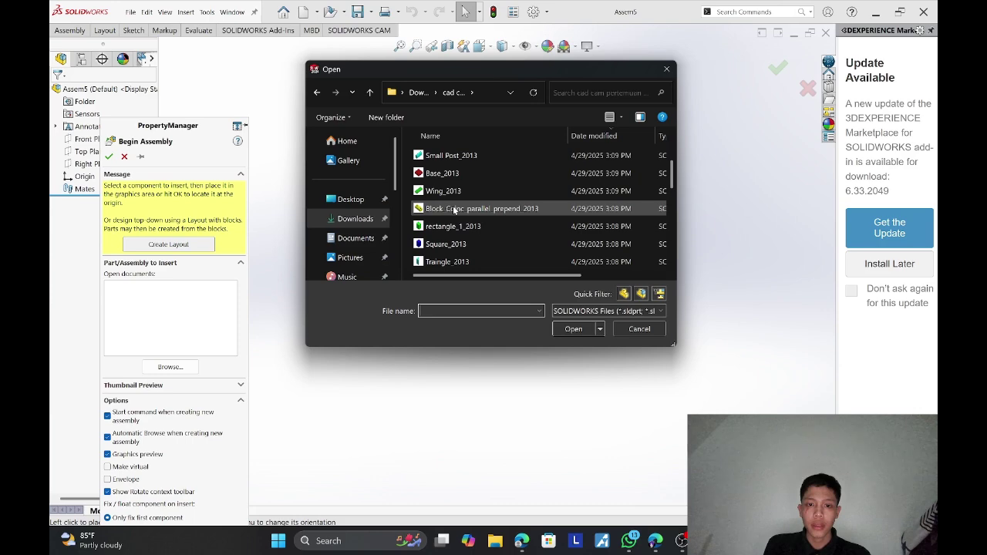
click(513, 208)
click(573, 329)
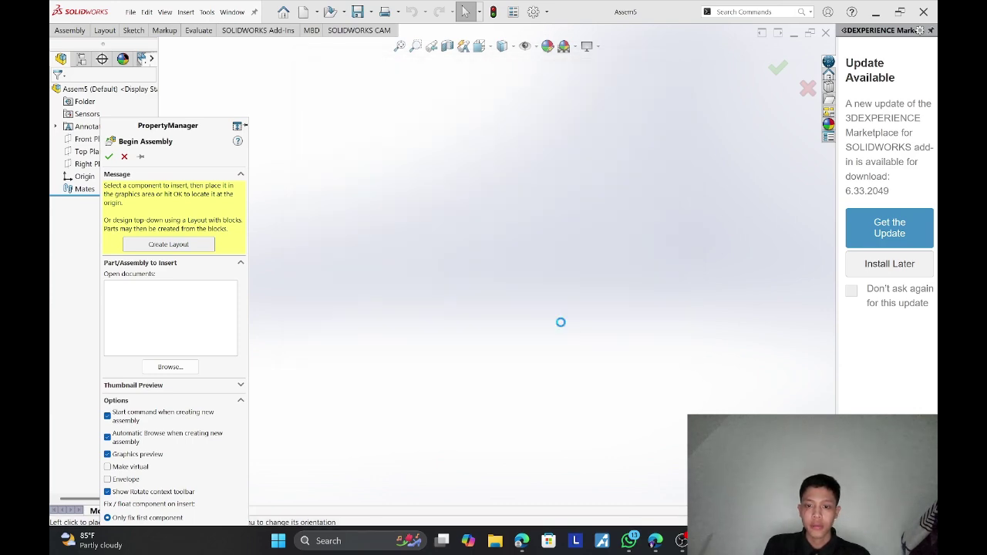
click(544, 306)
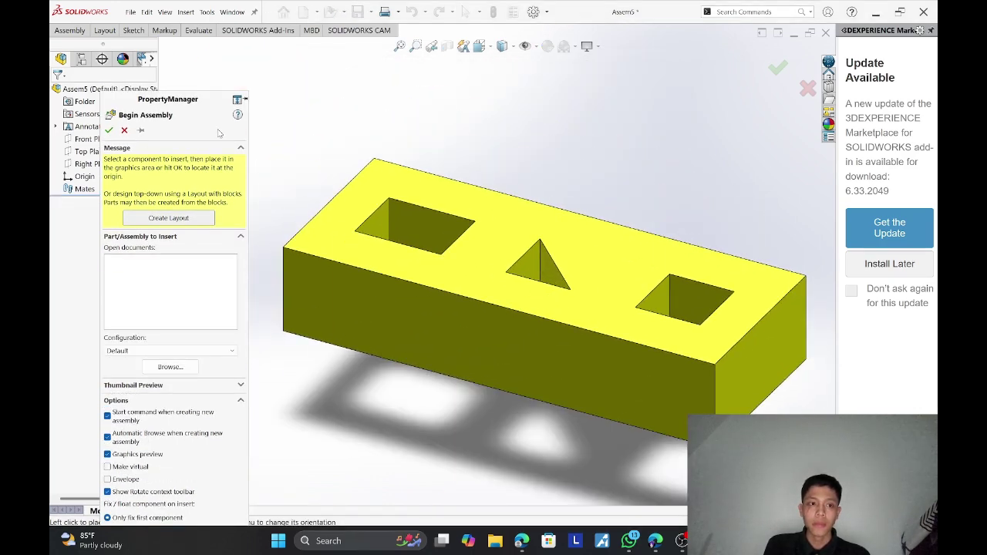
Insert the rectangle_1_2013 part into the assembly and place it in free space beside the yellow block.
middle_drag(446, 146, 434, 249)
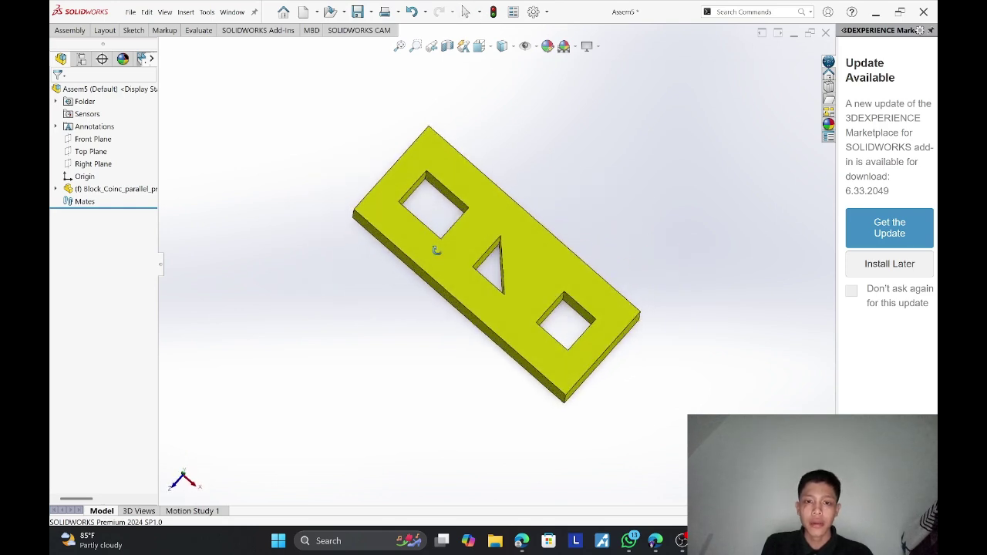
click(68, 31)
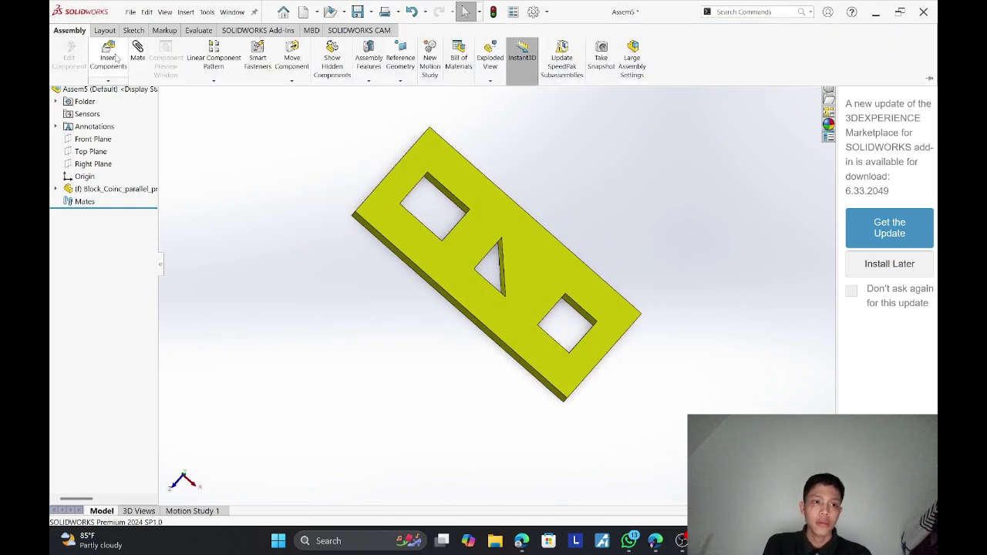
click(116, 59)
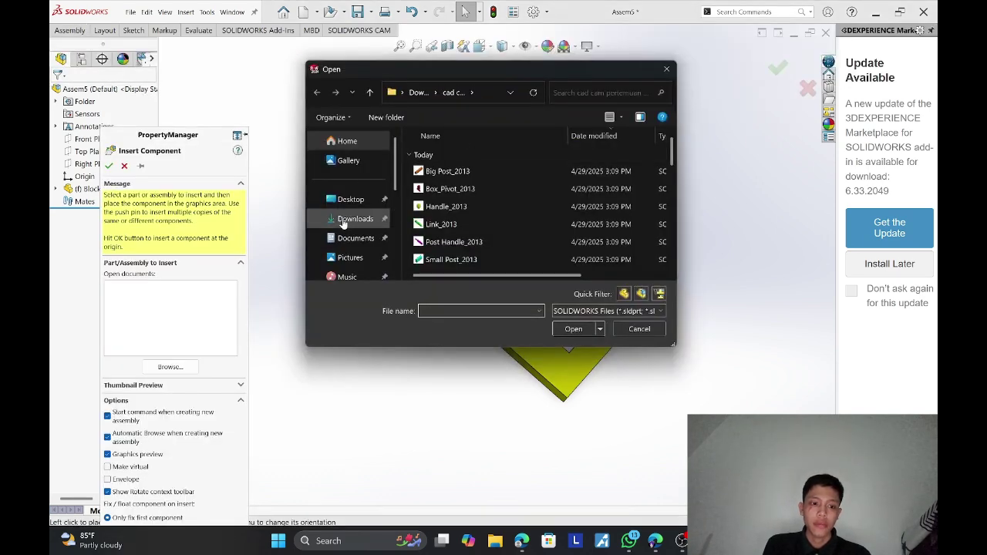
scroll(347, 216, down, 2)
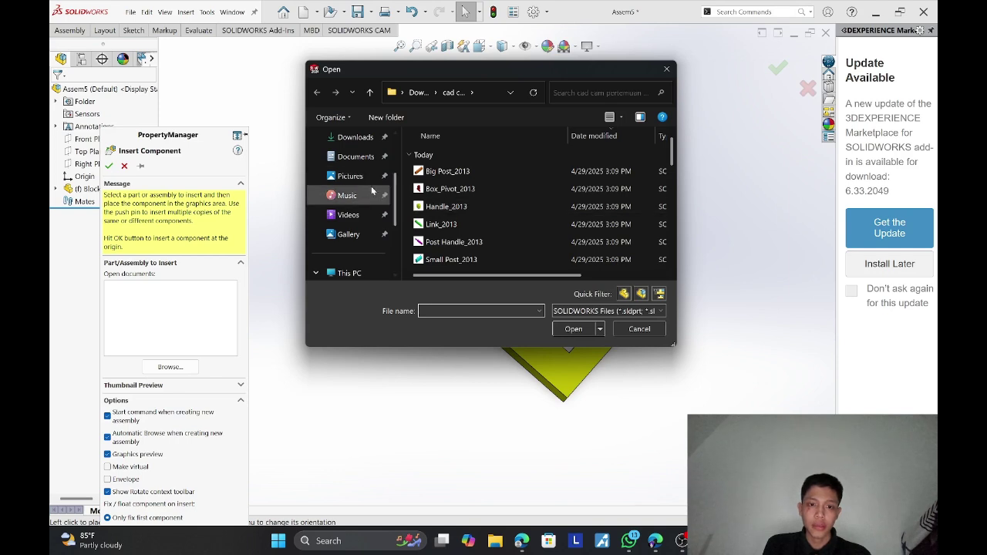
scroll(372, 190, up, 2)
scroll(436, 202, down, 3)
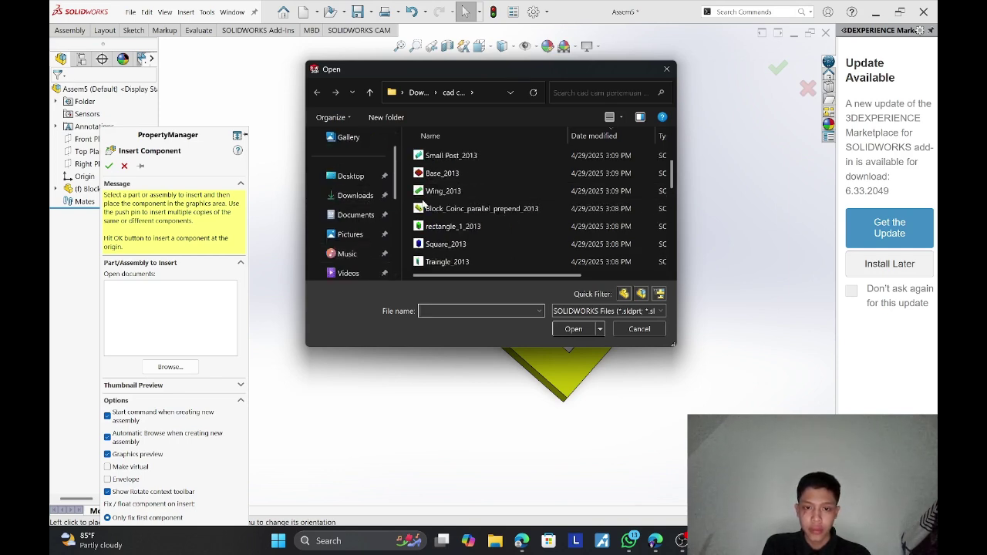
scroll(436, 203, down, 1)
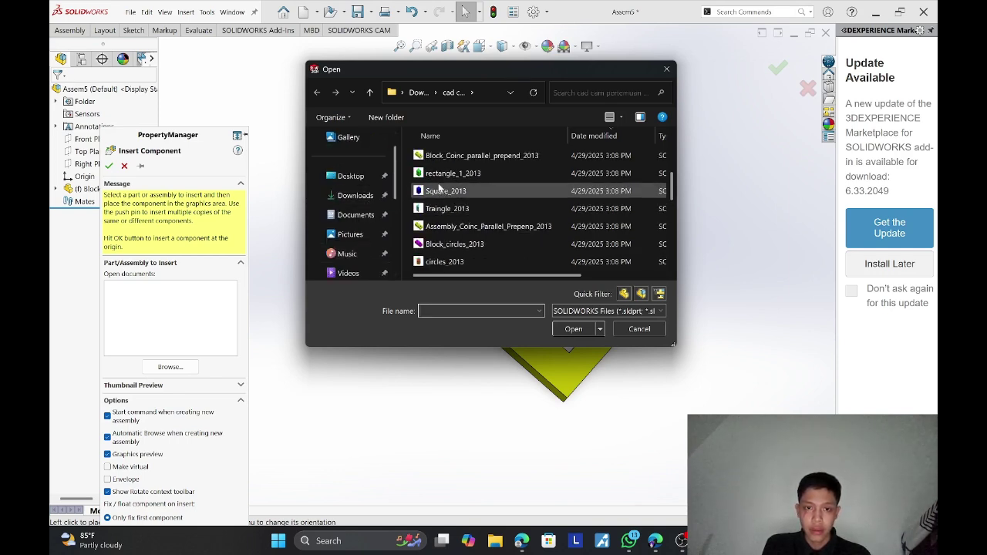
click(437, 174)
click(571, 329)
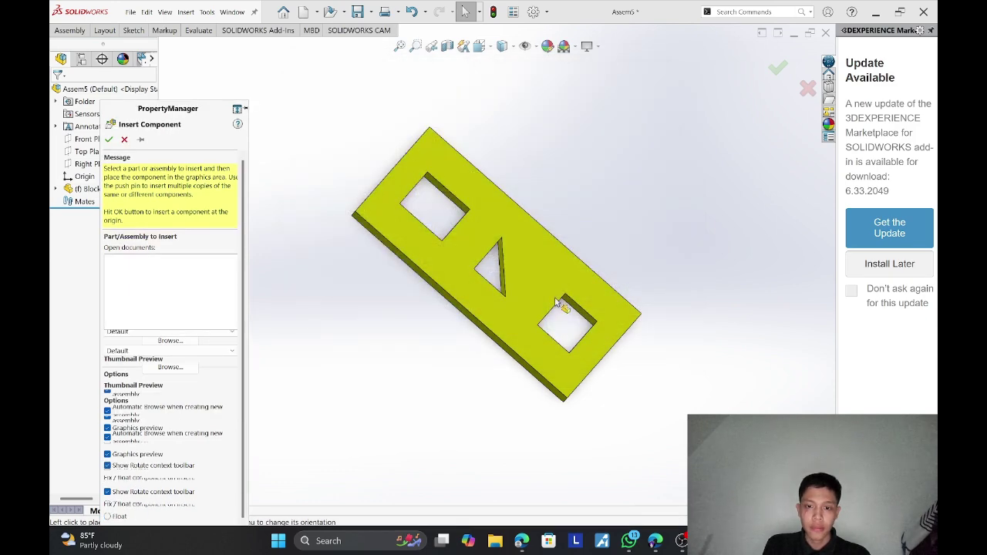
click(566, 168)
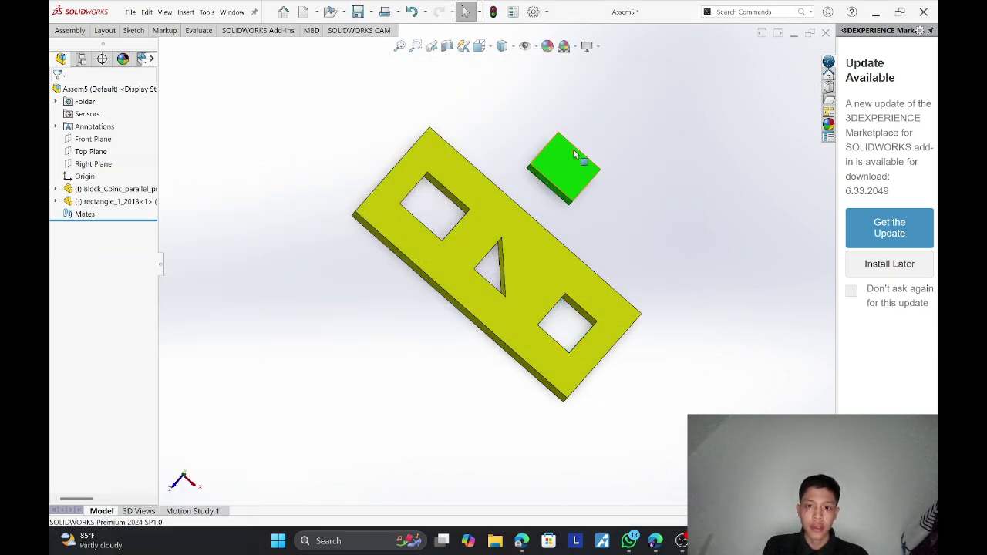
Insert the Square_2013 and Traingle_2013 parts together and place them in free space on either side of the green part.
middle_drag(567, 173, 621, 131)
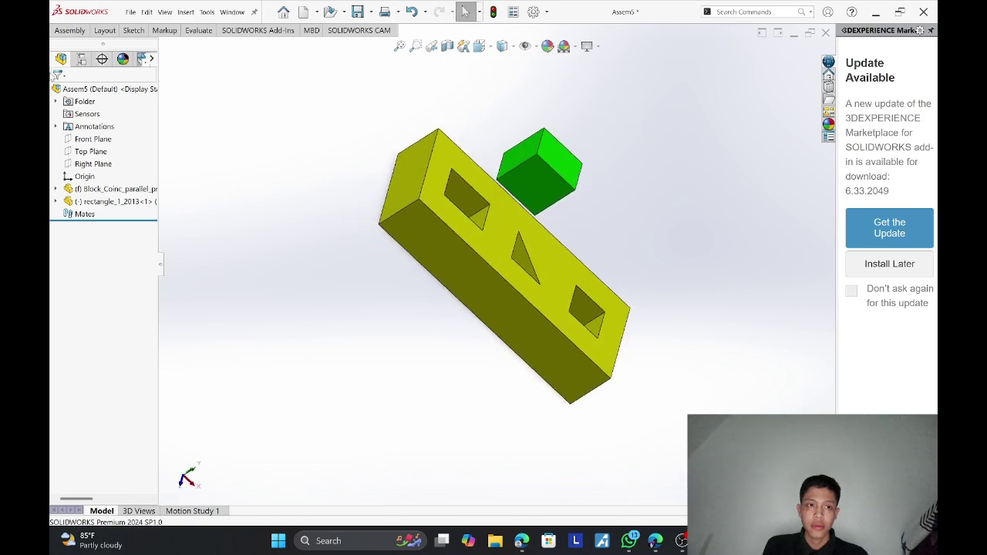
click(69, 30)
click(118, 68)
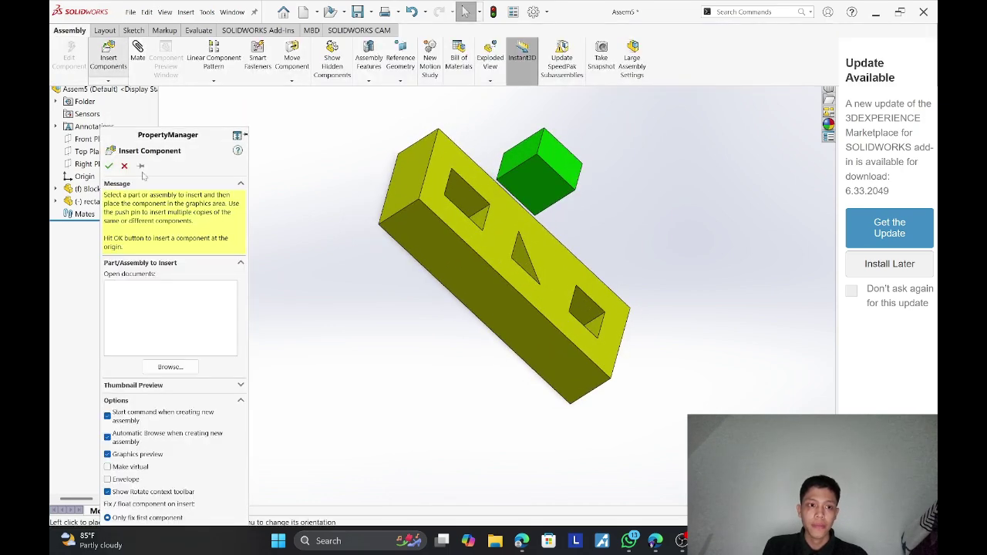
scroll(450, 232, down, 1)
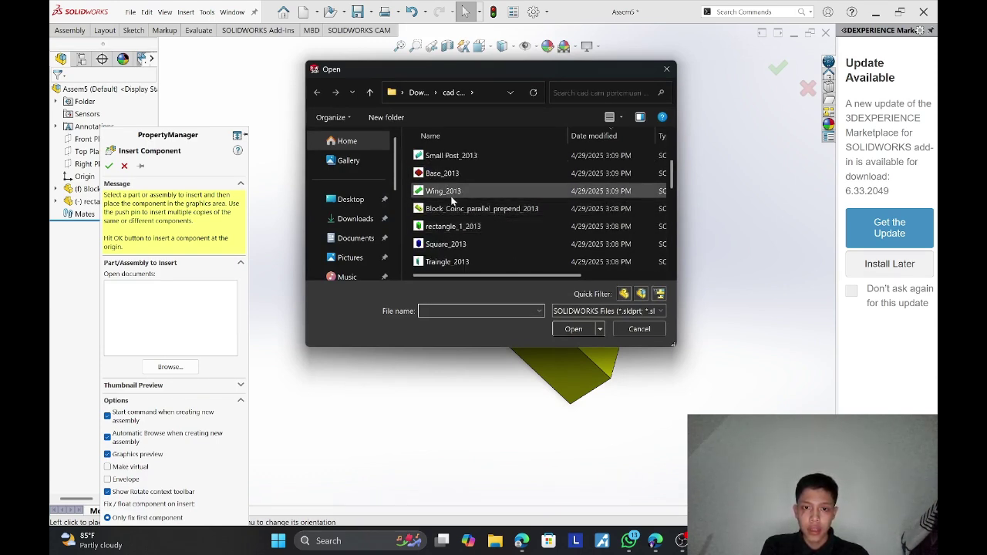
scroll(436, 187, down, 1)
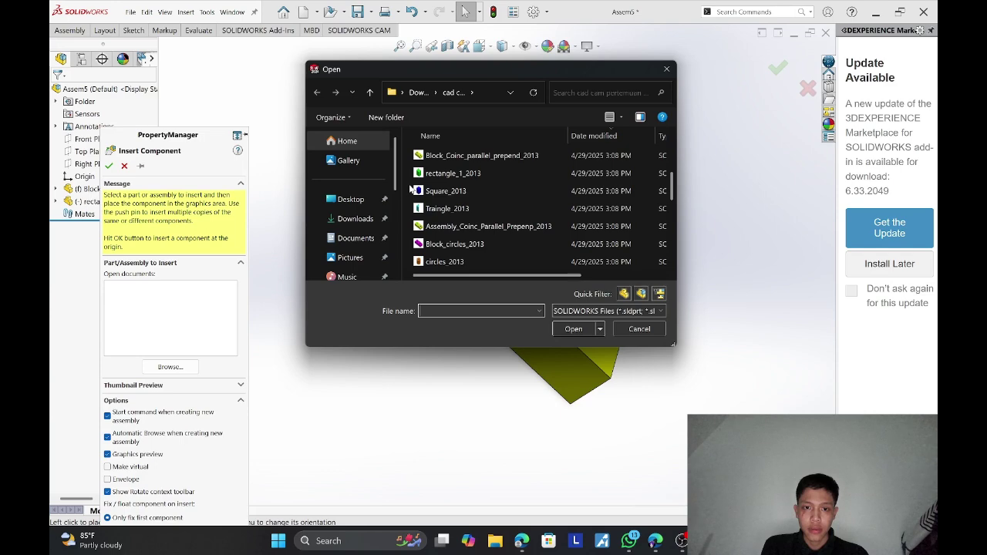
click(431, 190)
shift+click(447, 209)
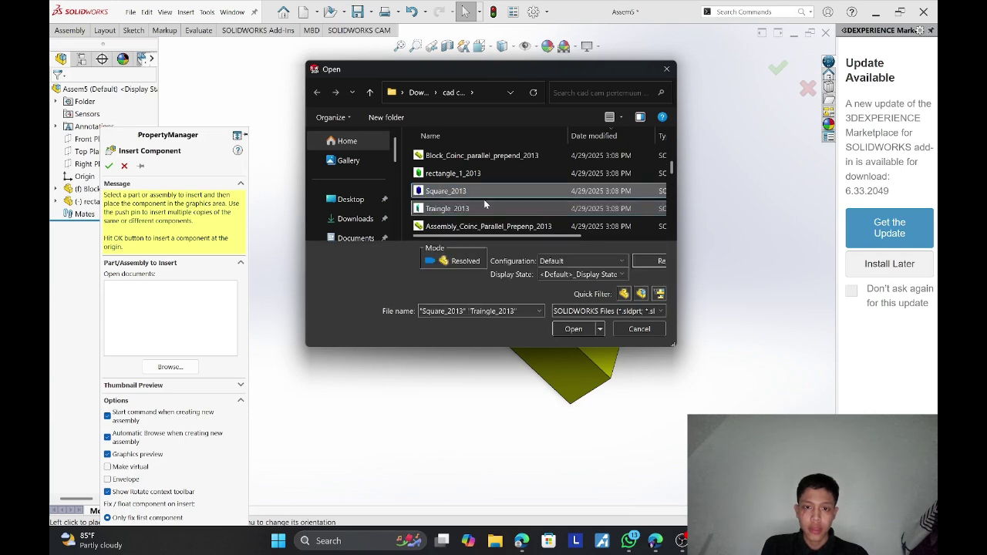
click(573, 328)
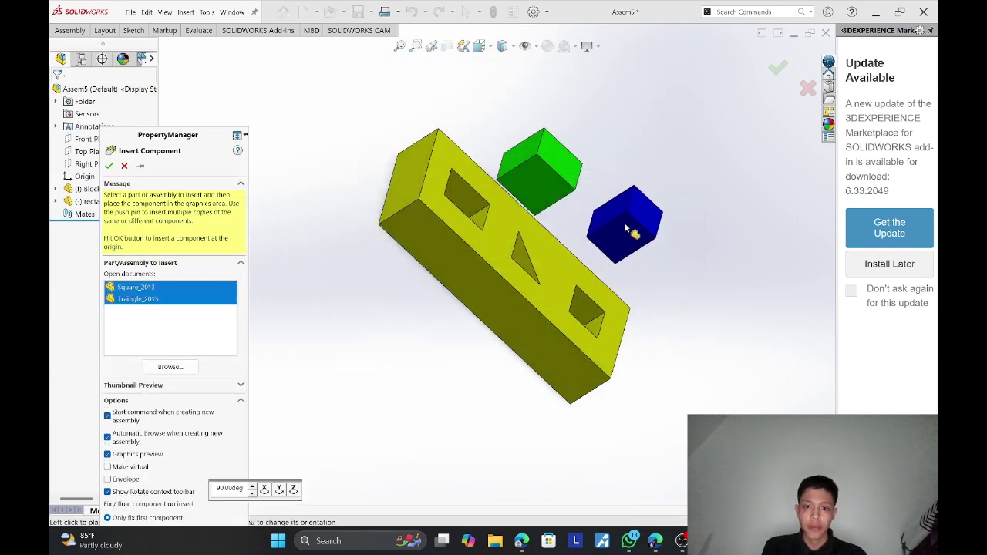
click(625, 225)
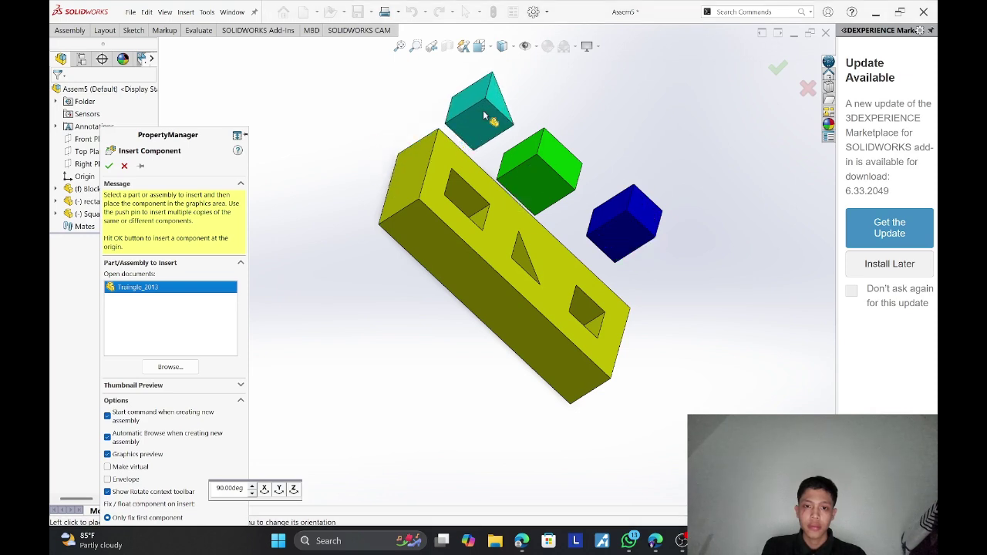
click(483, 109)
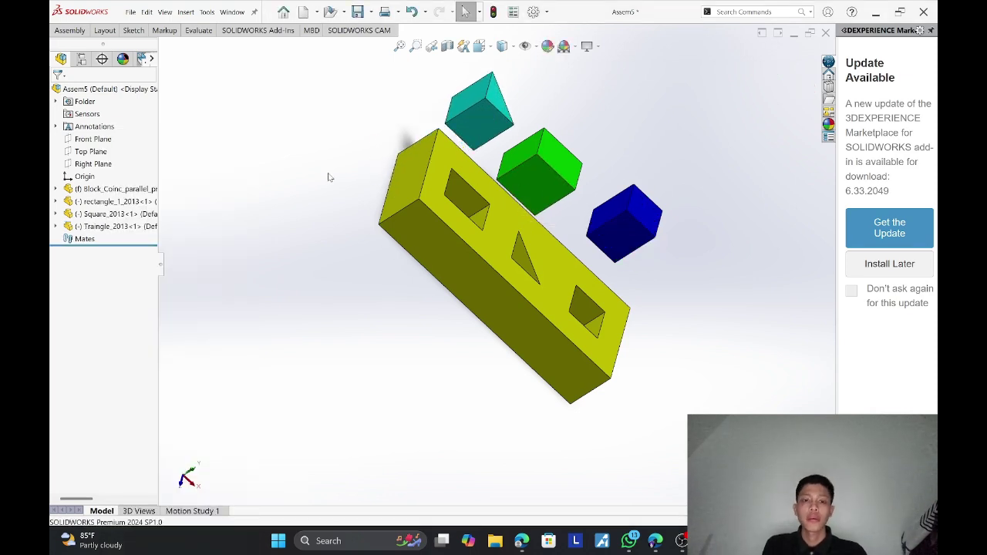
Show the assembly in the isometric view and start the Mate command with its standard mate types.
middle_drag(364, 131, 378, 90)
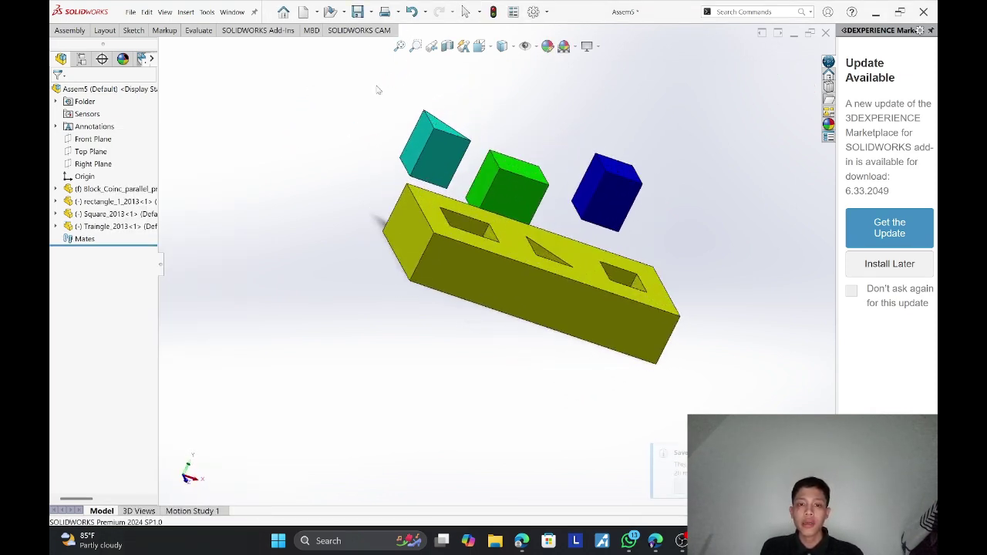
key(ctrl+7)
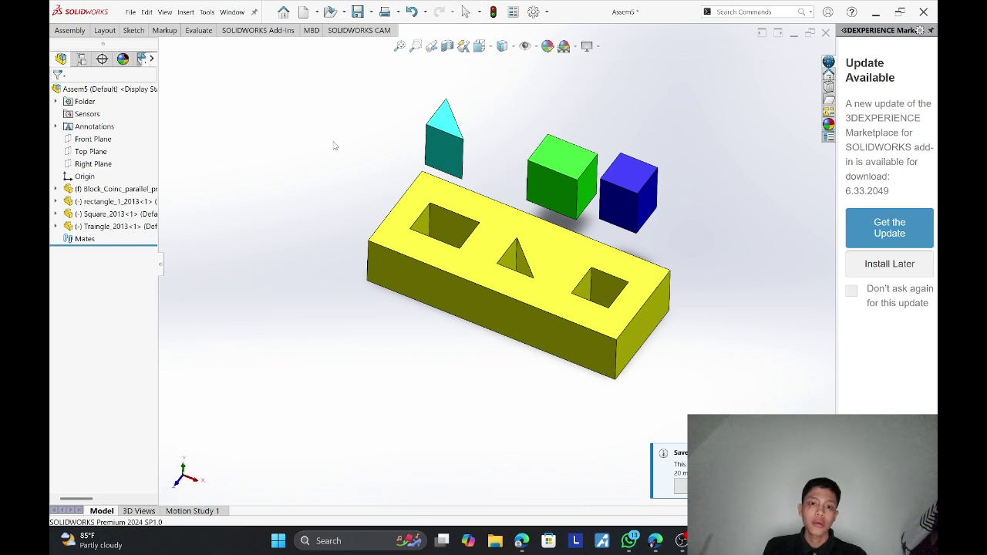
scroll(299, 117, down, 2)
scroll(342, 146, up, 2)
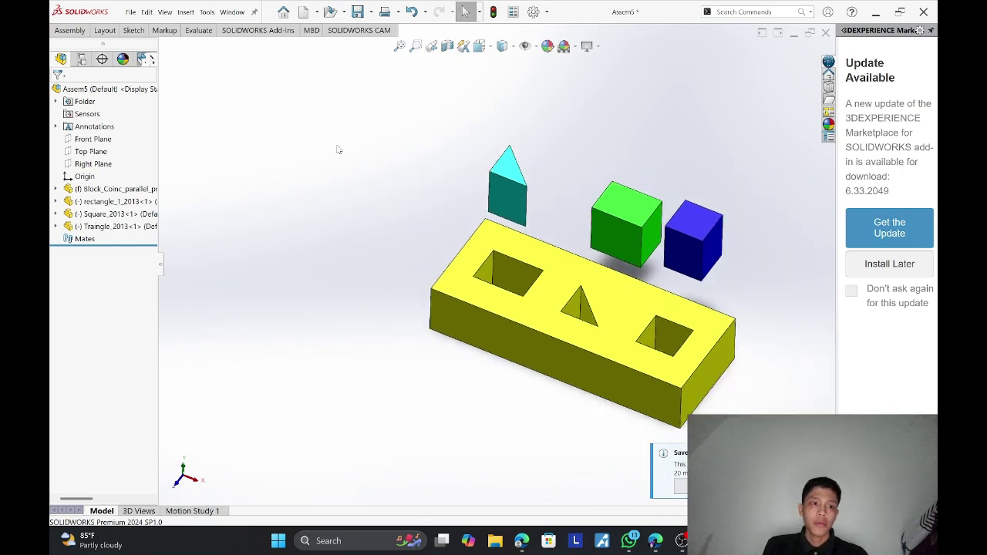
click(71, 31)
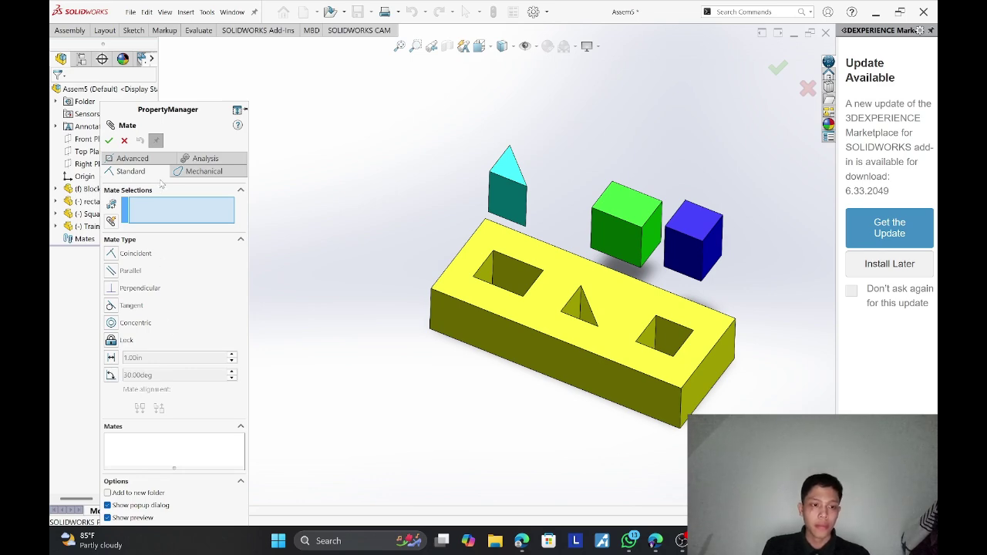
Examine the faces of the green rectangular part and the matching rectangular pocket in the yellow block from several angles.
scroll(373, 158, down, 1)
scroll(558, 217, down, 1)
scroll(507, 219, up, 2)
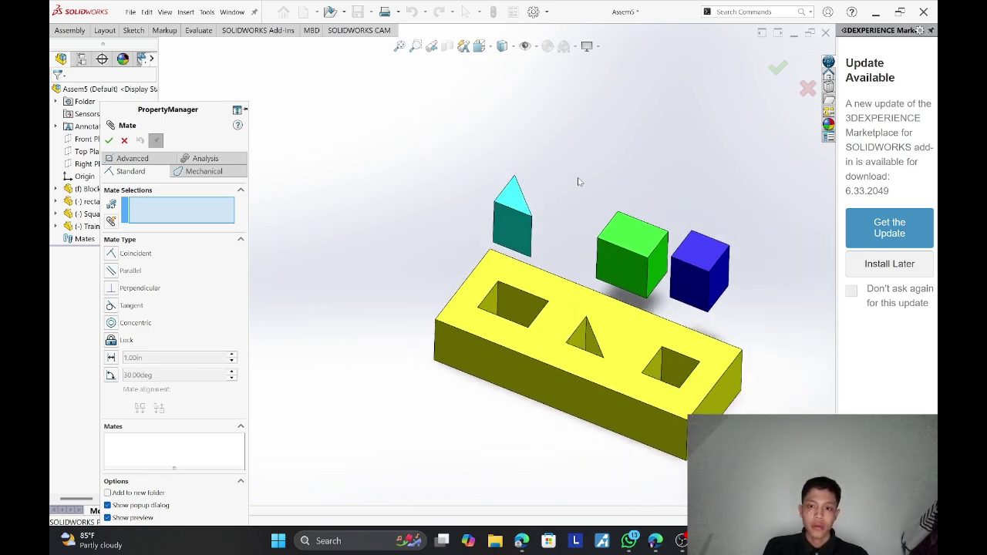
middle_drag(564, 184, 573, 264)
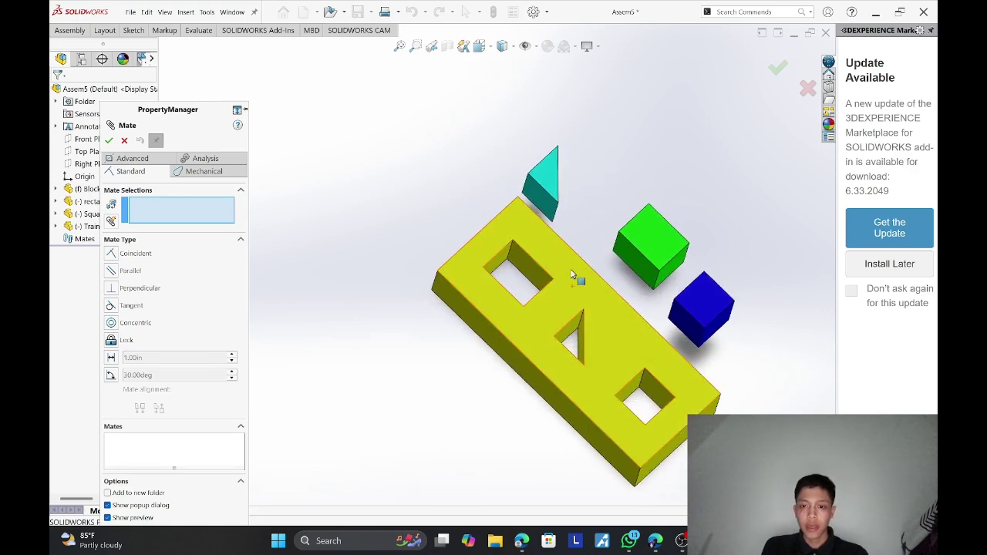
middle_drag(609, 238, 632, 229)
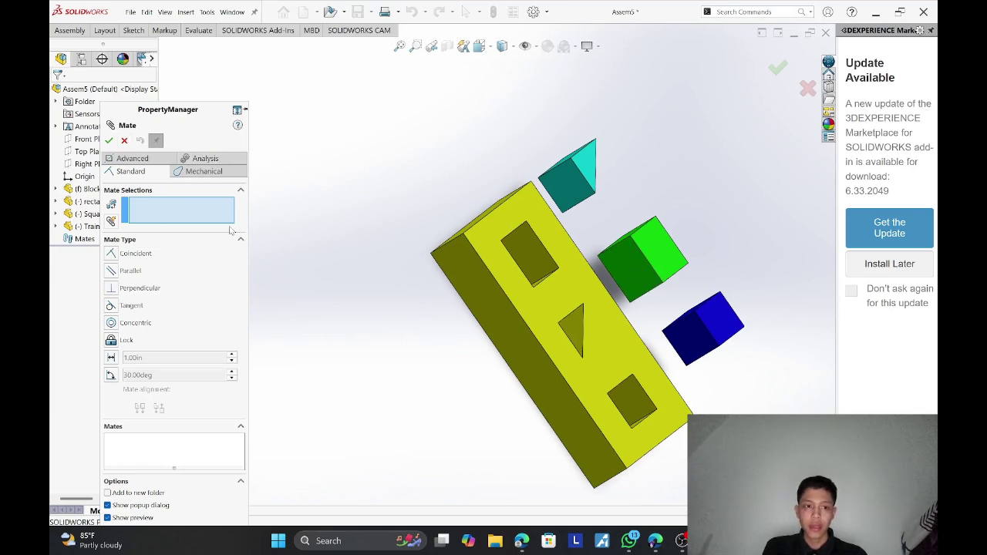
scroll(628, 220, down, 5)
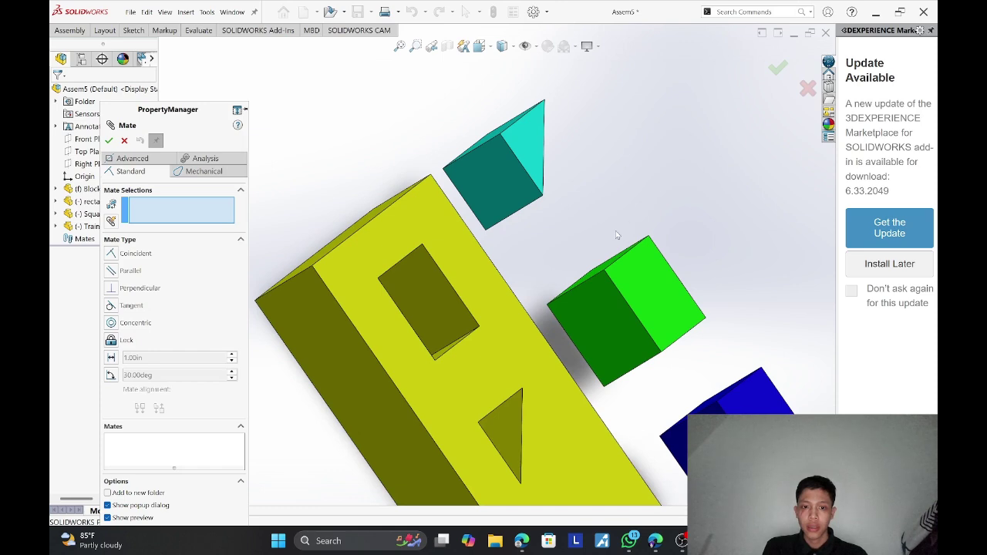
middle_drag(619, 201, 631, 192)
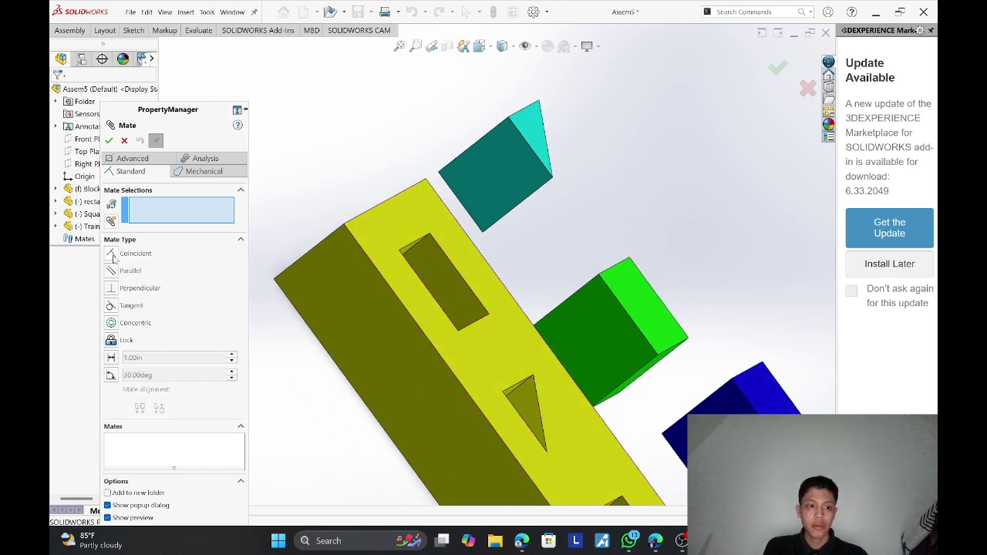
scroll(559, 318, down, 2)
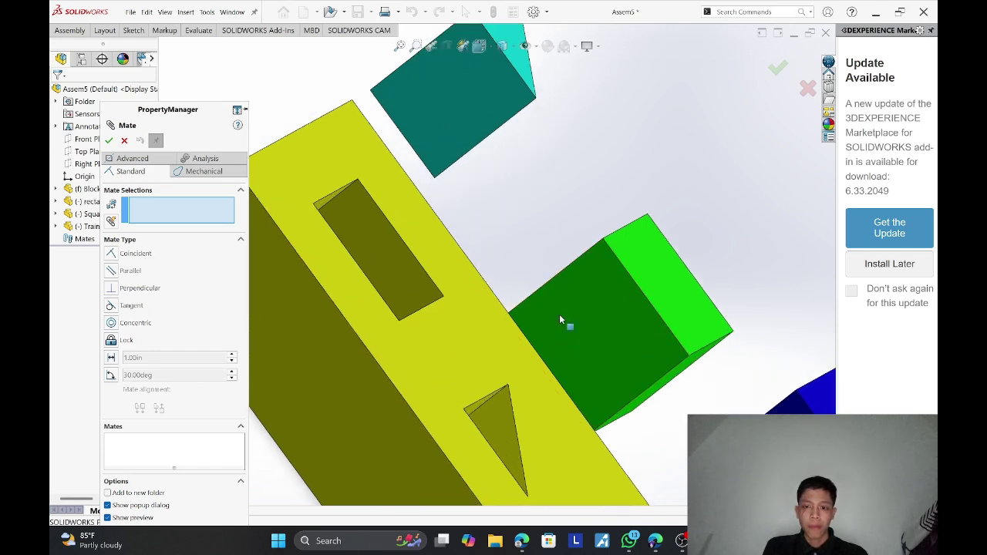
scroll(557, 308, up, 2)
middle_drag(546, 277, 505, 279)
scroll(553, 266, down, 1)
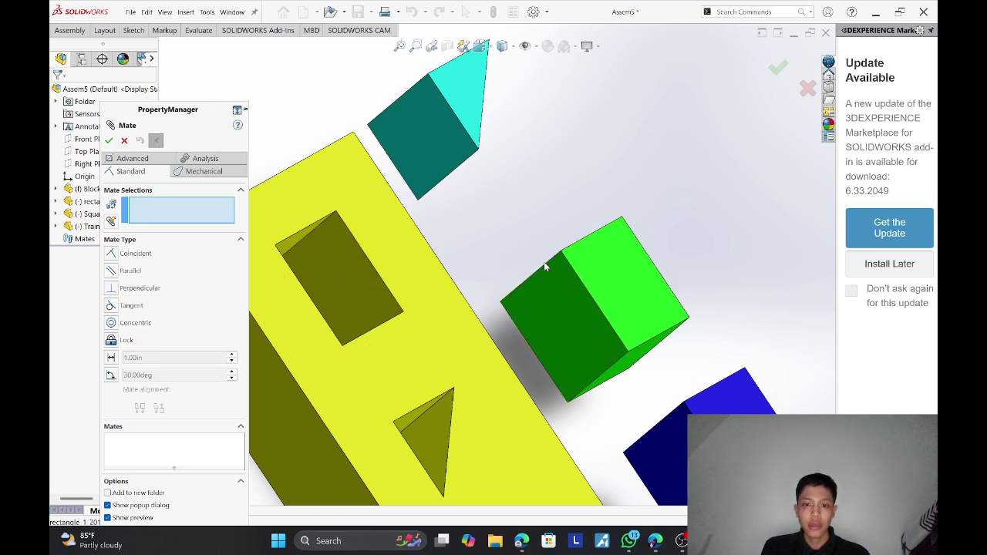
middle_drag(327, 255, 401, 276)
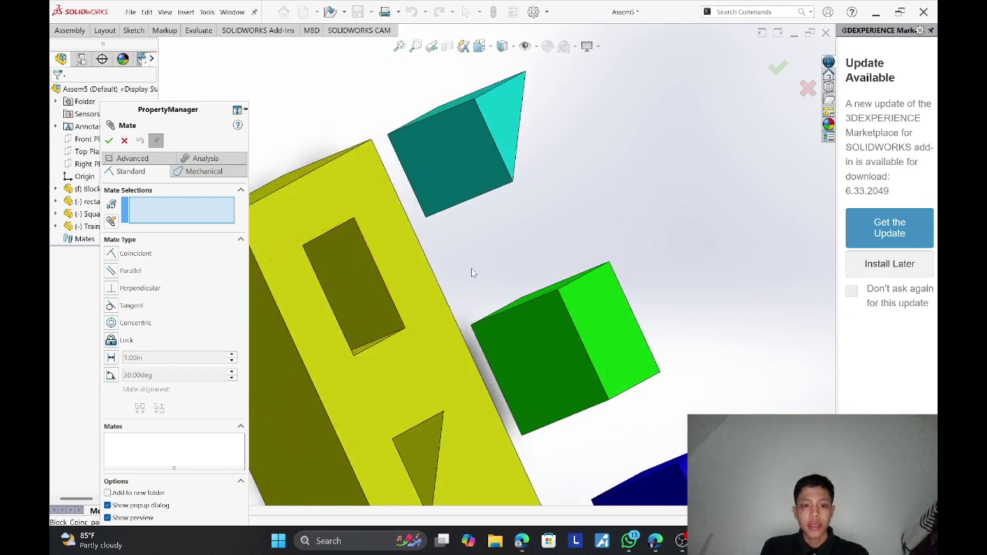
middle_drag(519, 272, 507, 238)
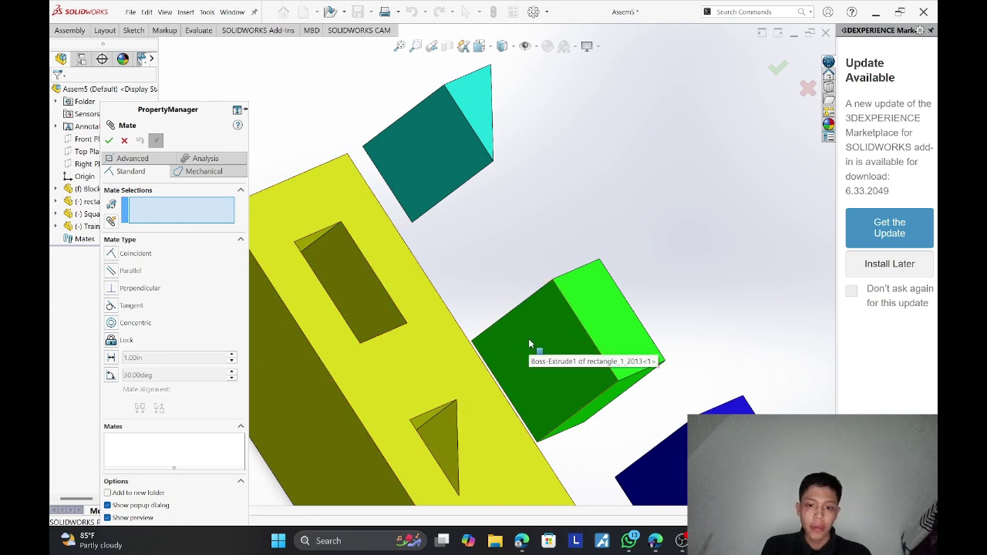
scroll(537, 345, down, 2)
scroll(538, 345, up, 2)
middle_drag(538, 345, 514, 361)
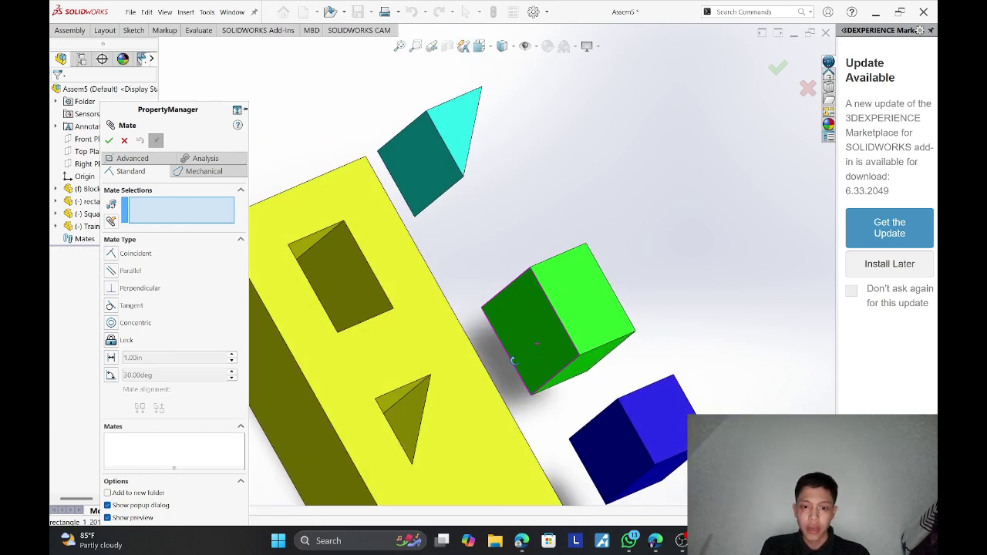
click(532, 314)
middle_drag(477, 256, 503, 293)
scroll(502, 293, up, 4)
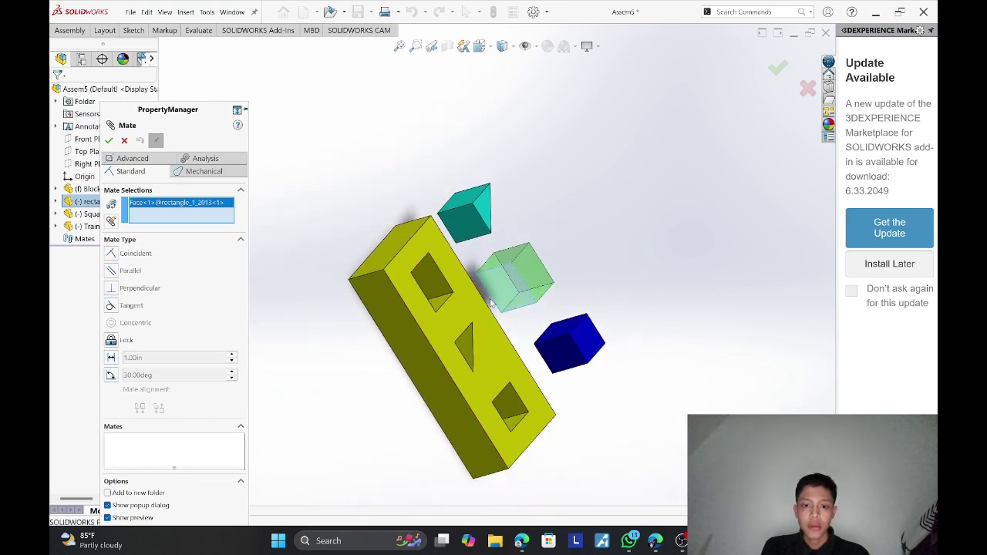
scroll(491, 303, down, 4)
middle_drag(430, 207, 354, 260)
scroll(391, 208, up, 3)
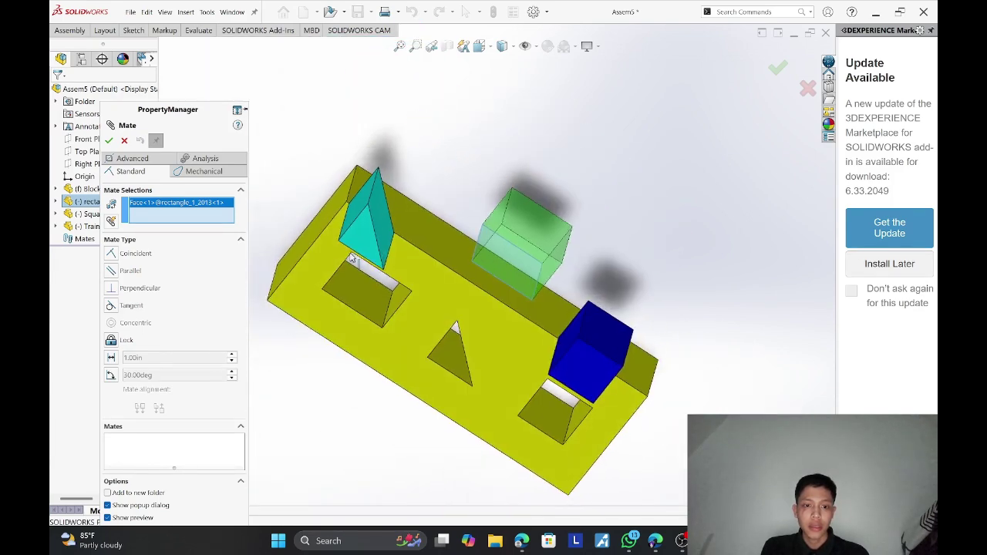
click(362, 300)
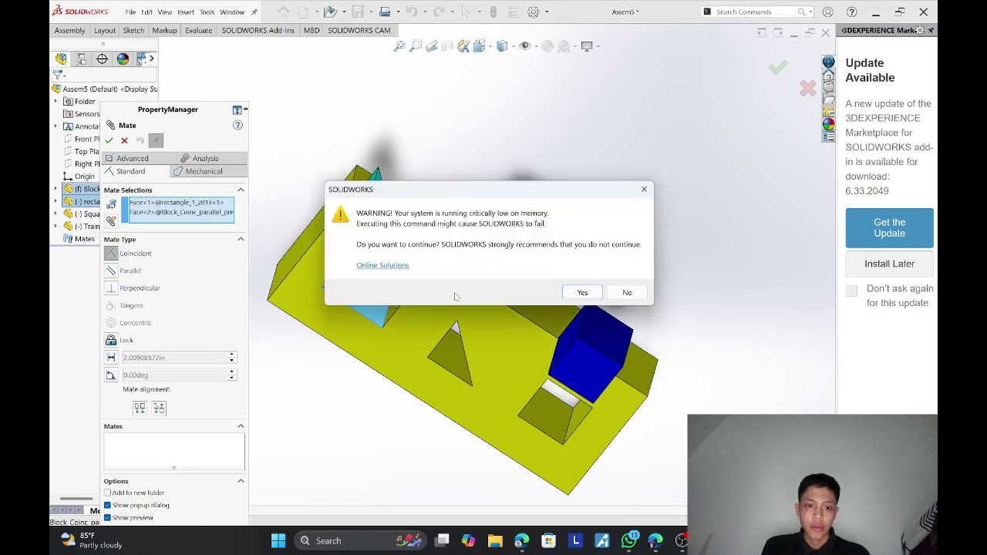
click(582, 293)
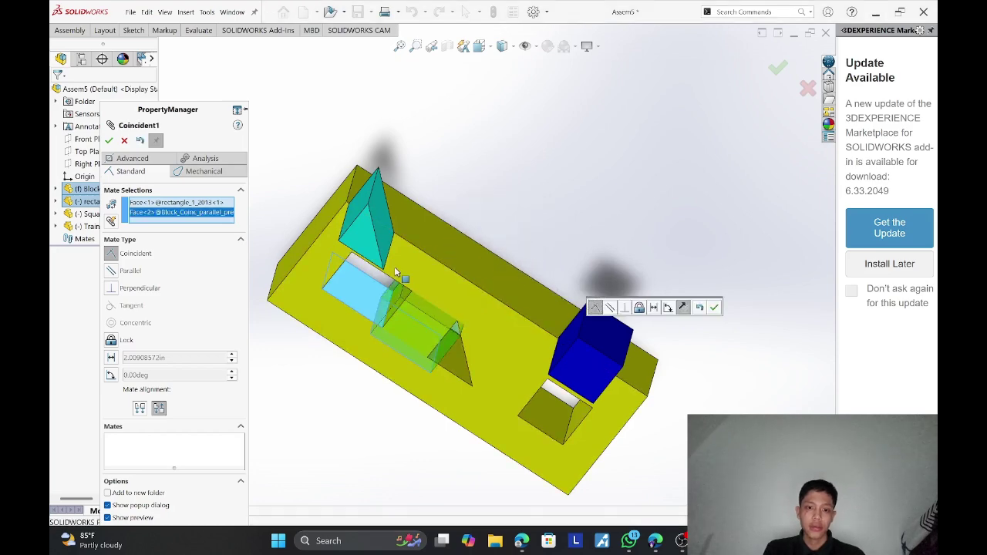
middle_drag(422, 224, 441, 143)
drag(392, 286, 374, 244)
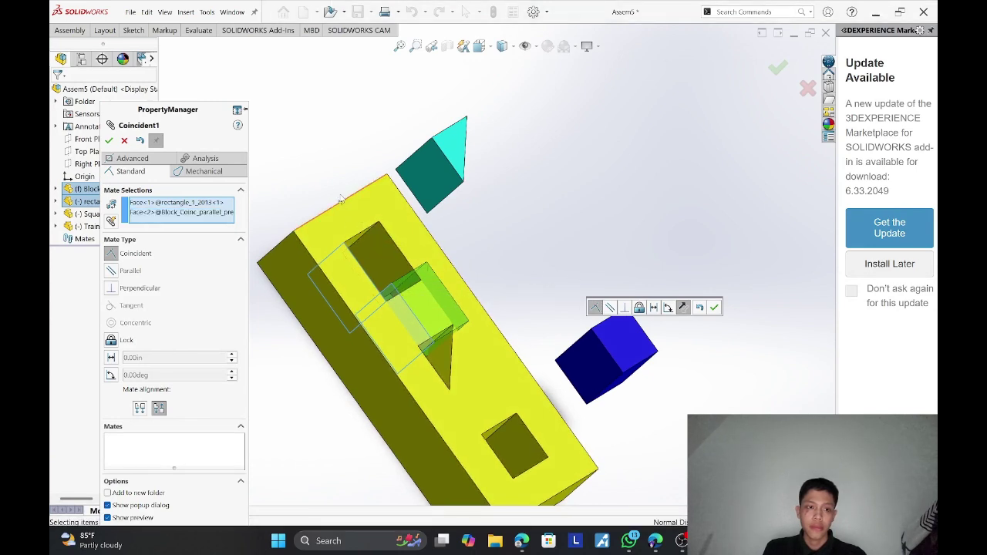
click(126, 142)
Add a coincident mate between a depthwise corner edge of the green rectangular part and the matching corner edge of the yellow block's rectangular pocket.
middle_drag(433, 235, 463, 151)
scroll(464, 152, down, 2)
scroll(462, 152, down, 2)
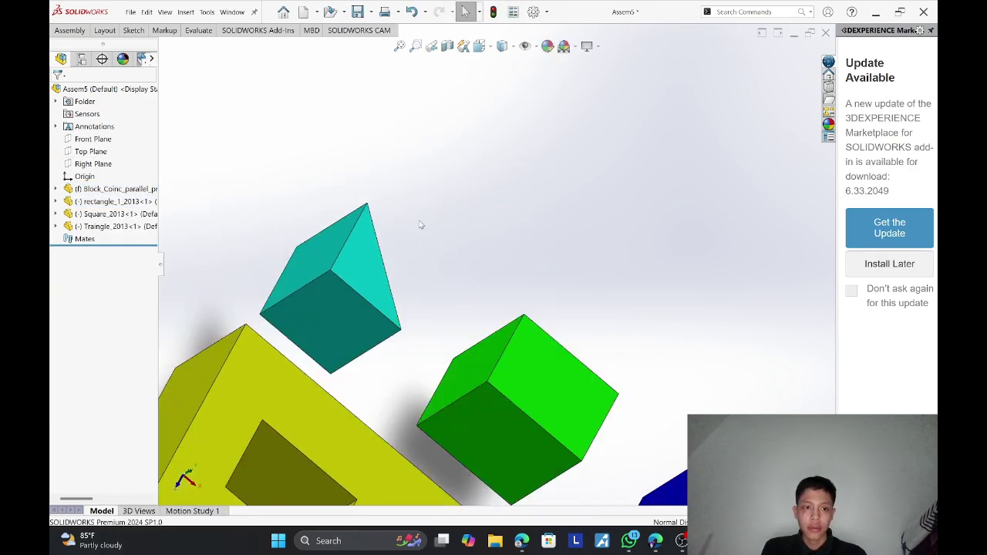
click(70, 30)
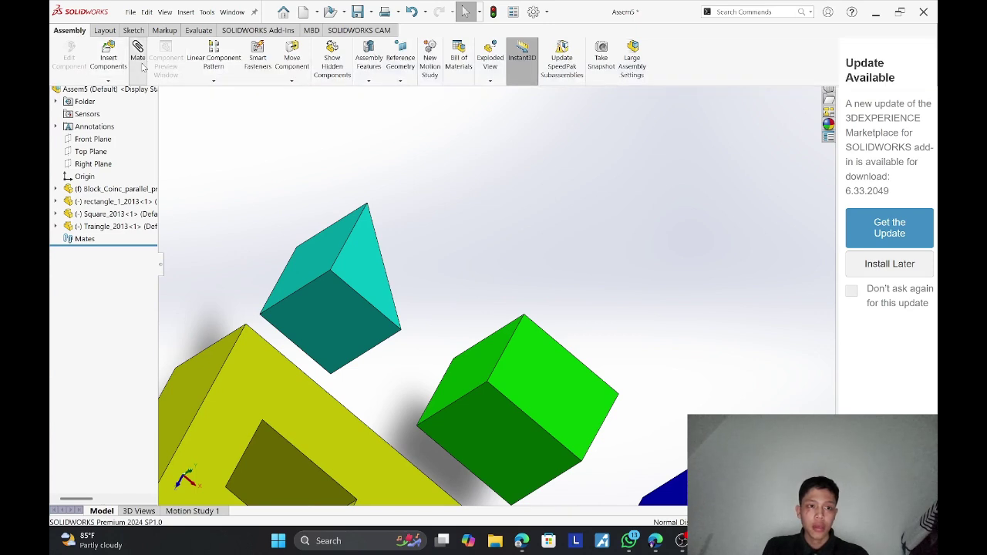
scroll(350, 273, down, 2)
scroll(489, 348, up, 3)
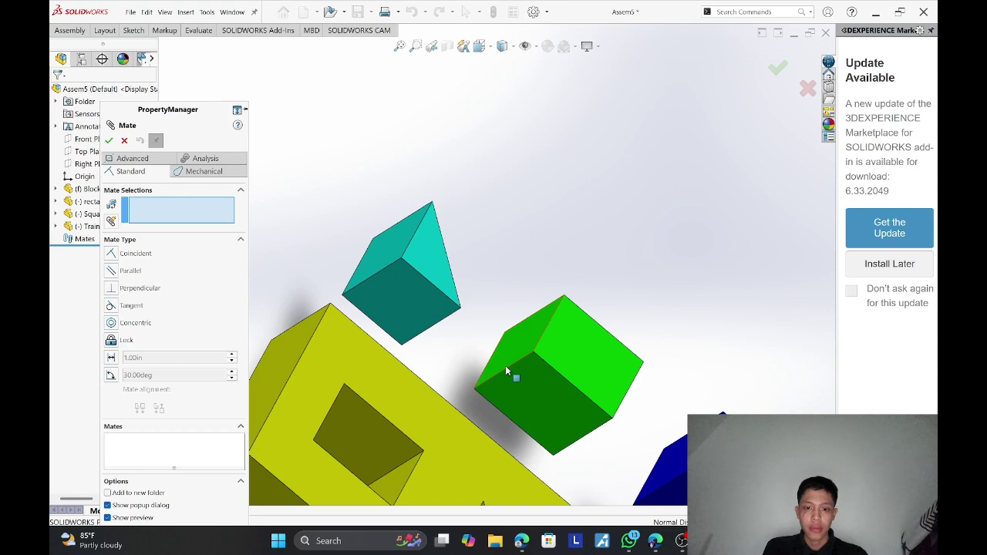
click(500, 371)
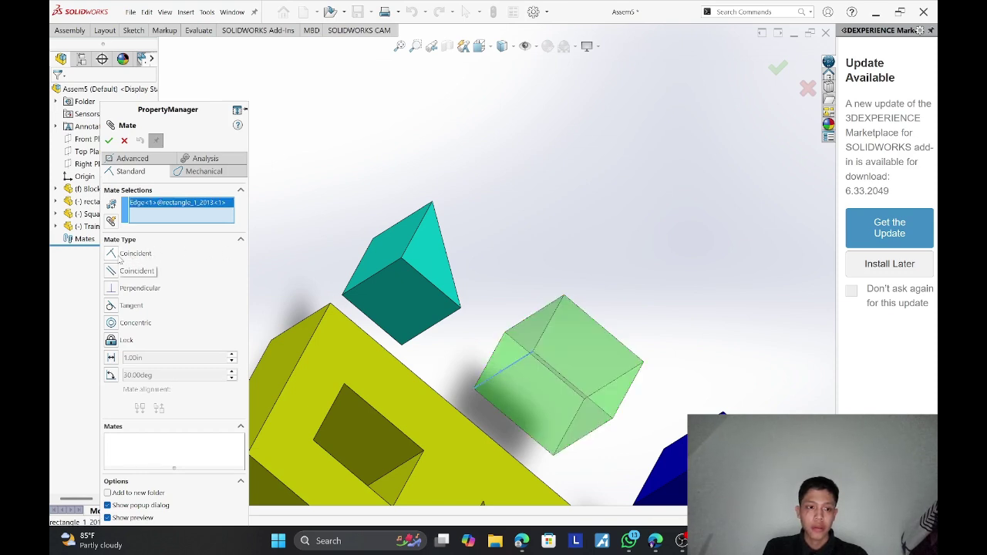
click(115, 258)
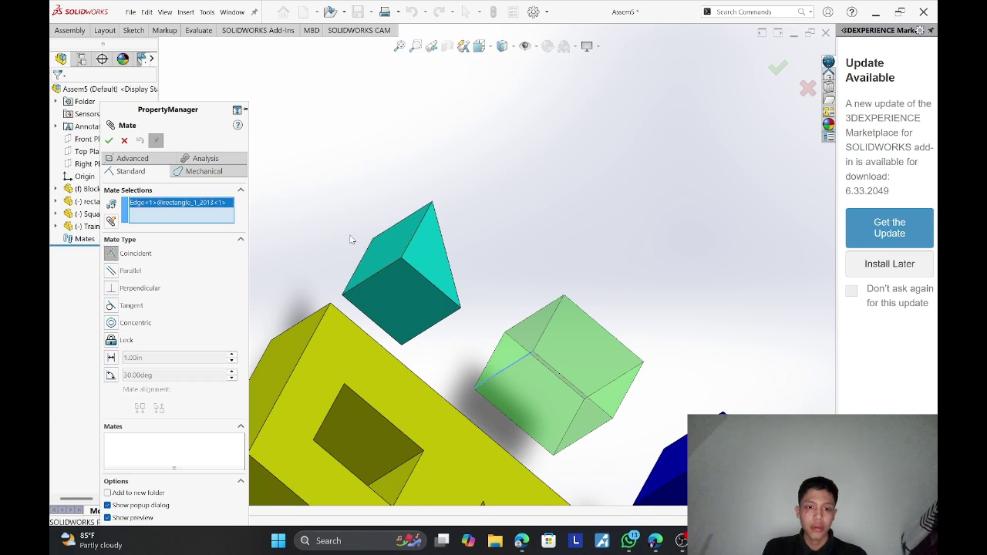
middle_drag(335, 240, 316, 340)
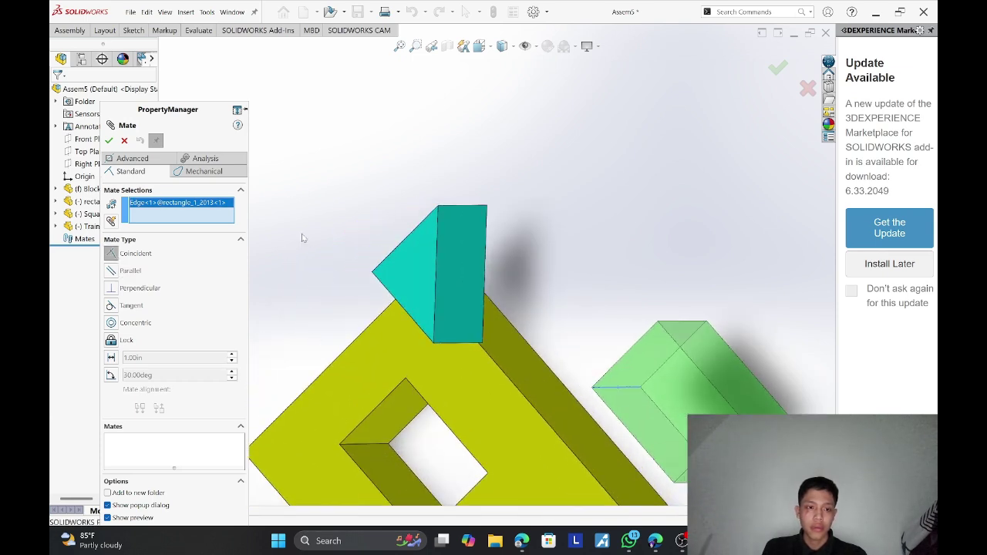
click(365, 444)
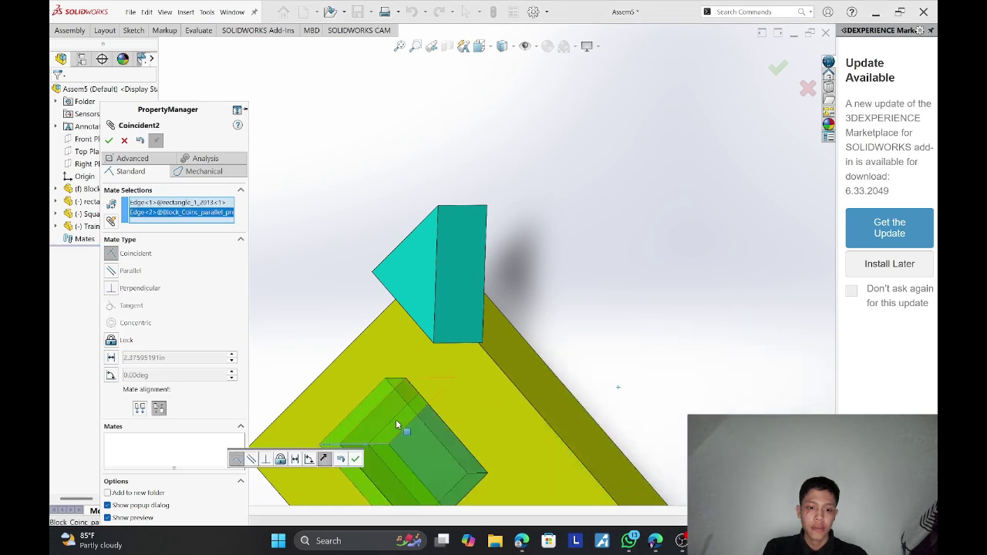
middle_drag(485, 353, 540, 232)
scroll(523, 311, down, 1)
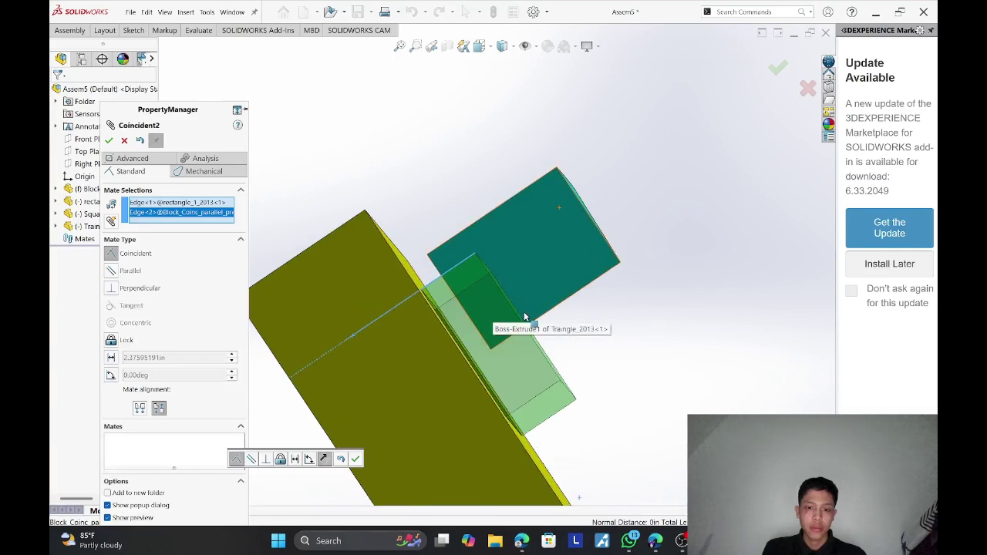
scroll(541, 317, up, 1)
middle_drag(566, 322, 527, 441)
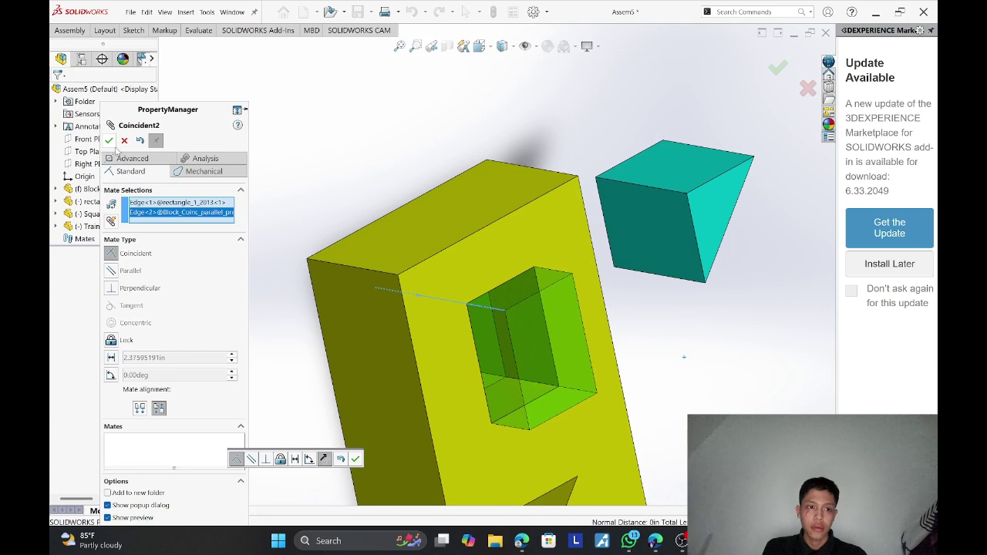
click(110, 141)
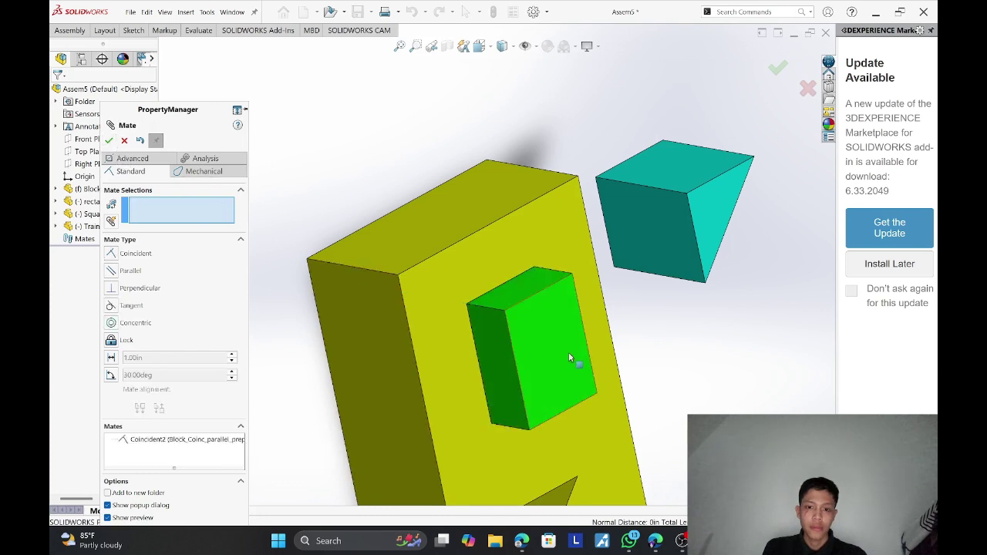
Slide the green rectangular part along its mated edge and swing it out of the pocket to expose its side face.
drag(463, 336, 526, 351)
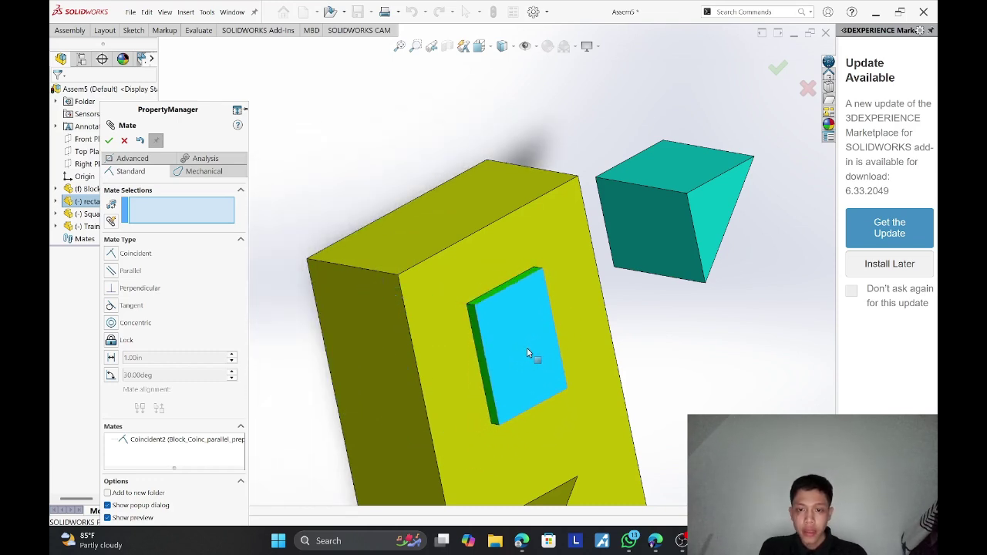
scroll(504, 324, down, 1)
middle_drag(451, 305, 507, 293)
drag(507, 293, 612, 339)
middle_drag(612, 338, 618, 390)
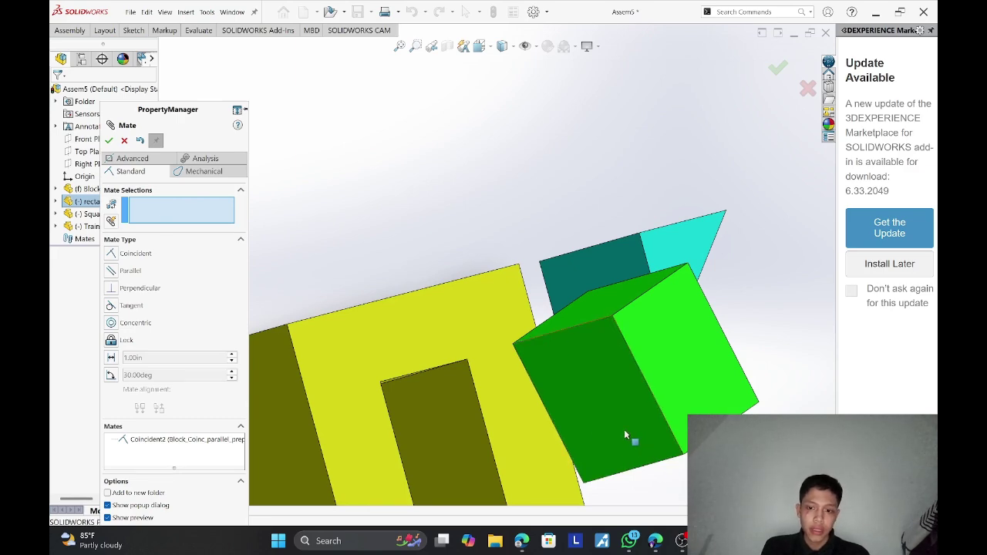
Add a coincident mate between the green part's side face and the matching inner side wall of the rectangular pocket.
click(615, 387)
middle_drag(595, 373, 404, 342)
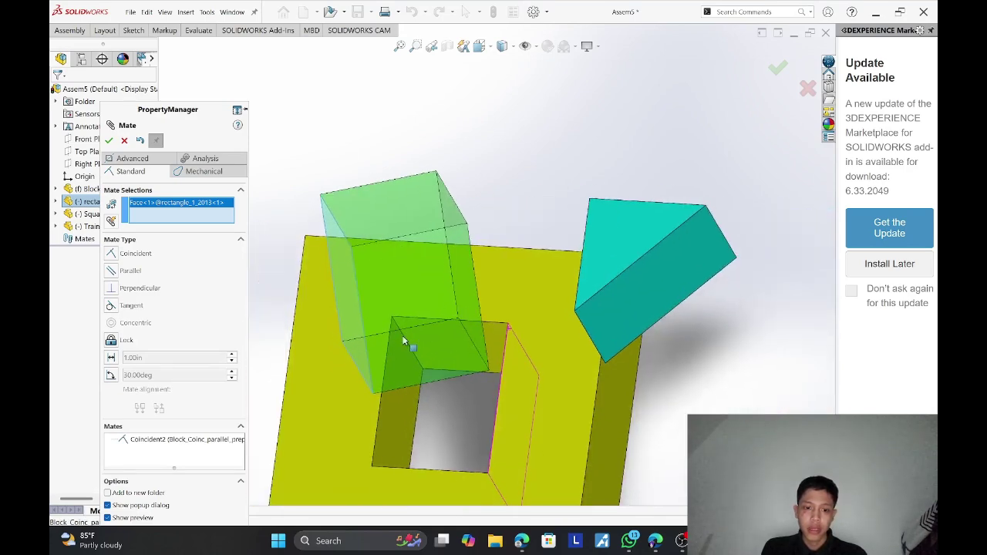
click(404, 418)
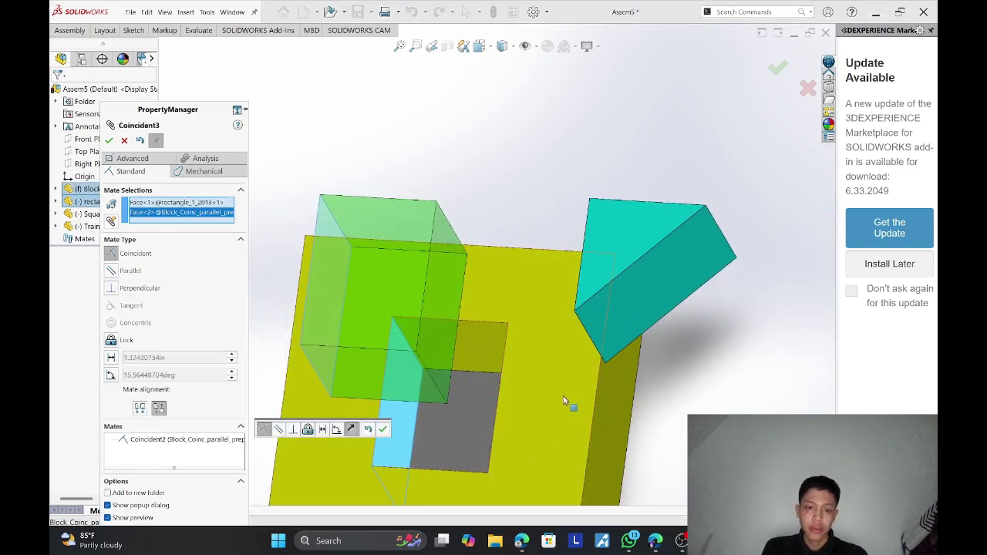
middle_drag(546, 396, 613, 377)
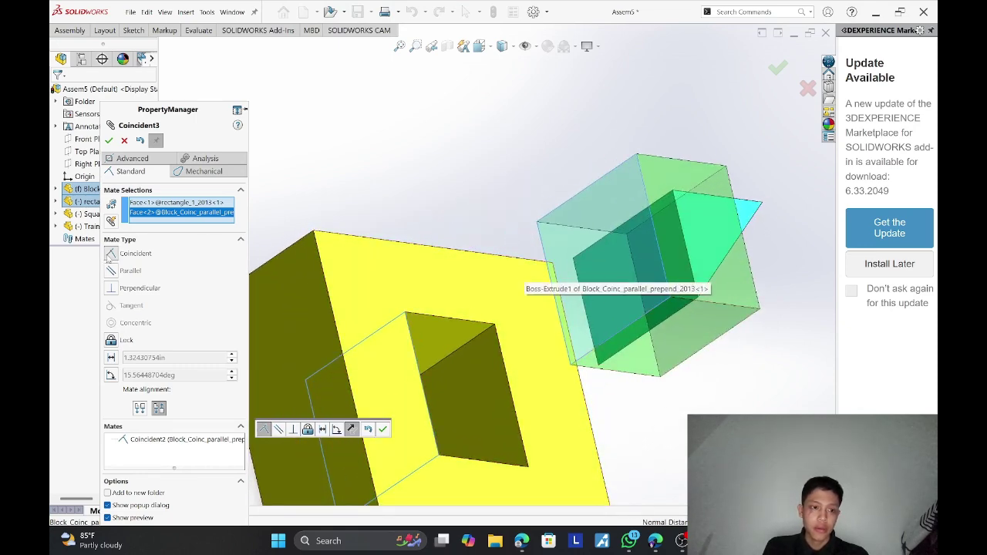
click(109, 139)
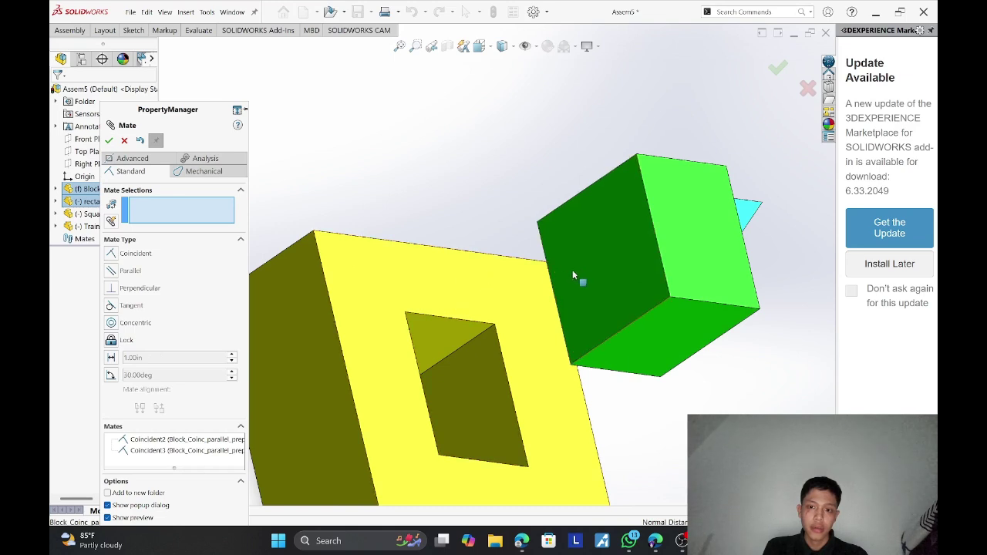
Slide the green part toward the pocket and mate its front face edge coincident with the pocket opening's edge, making it flush.
drag(502, 314, 338, 335)
middle_drag(418, 227, 458, 241)
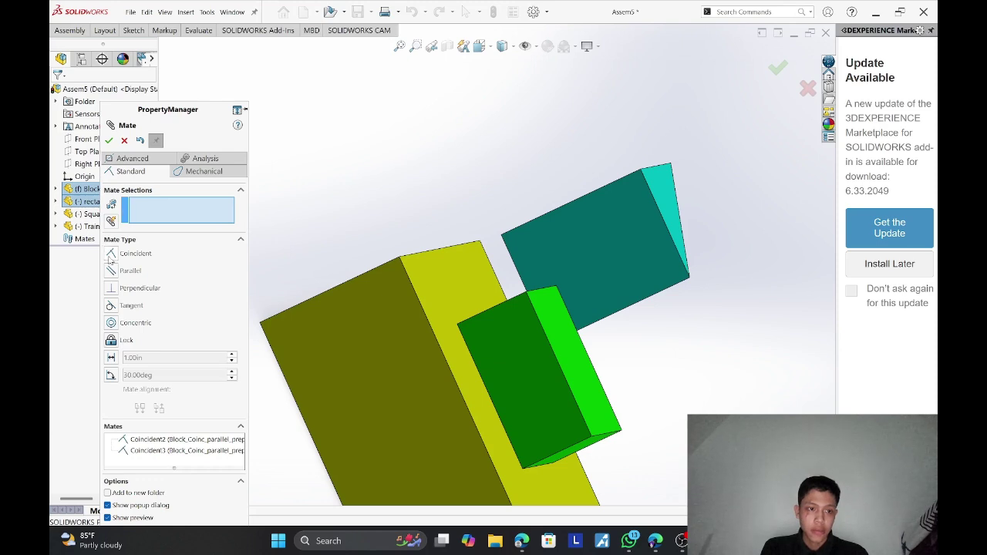
click(532, 307)
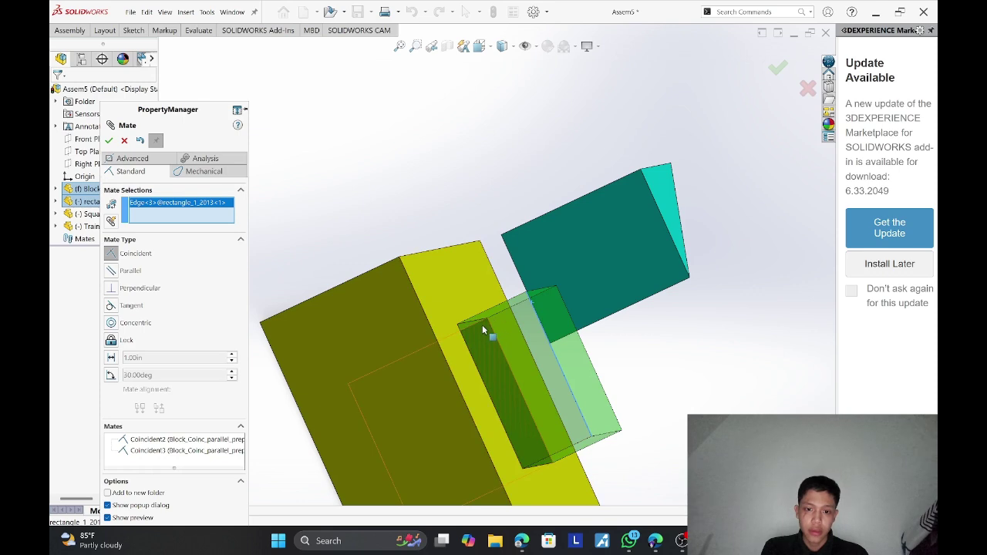
middle_drag(483, 325, 343, 377)
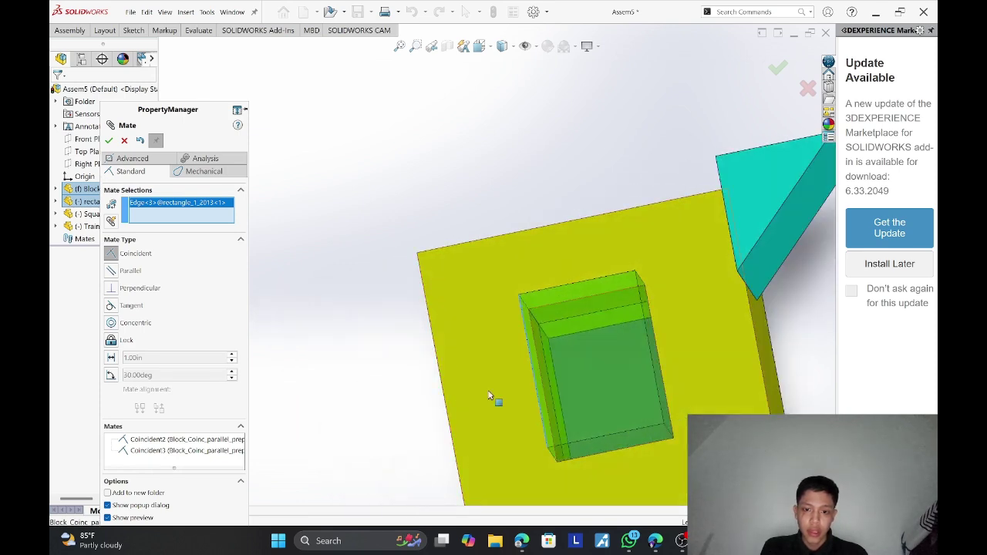
click(536, 350)
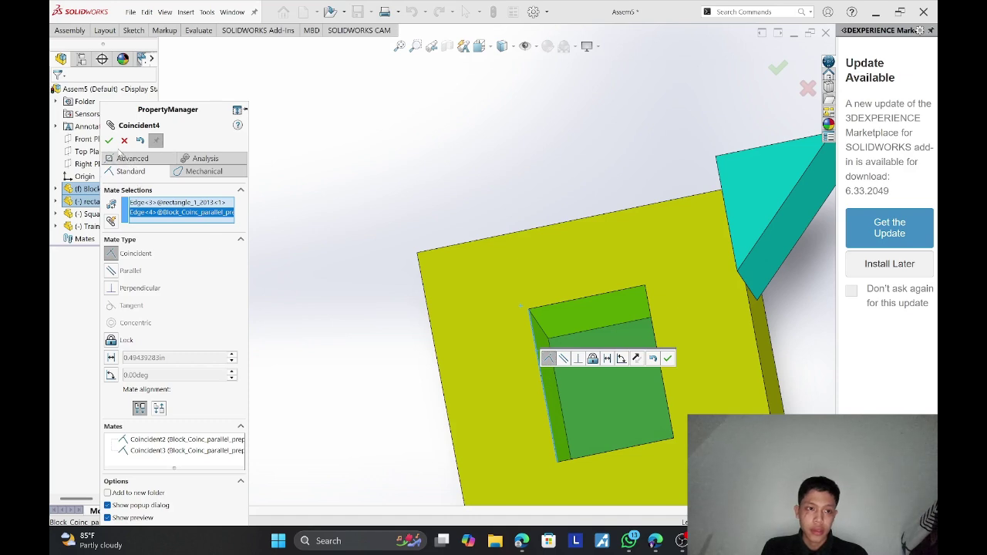
click(109, 140)
middle_drag(524, 346, 590, 320)
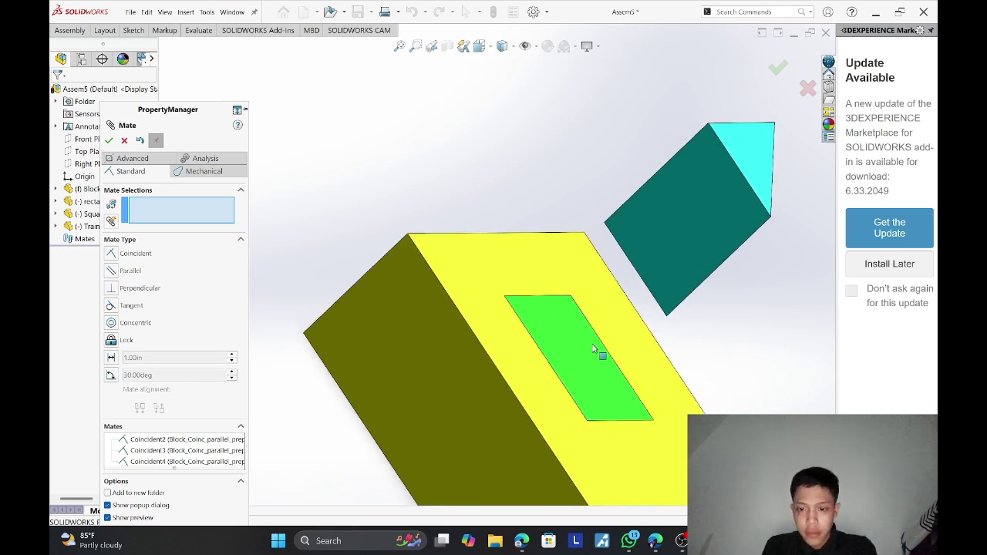
Mate a depthwise edge of the triangle part coincident with the triangular pocket's matching corner edge, and test the part's remaining movement.
middle_drag(594, 349, 552, 316)
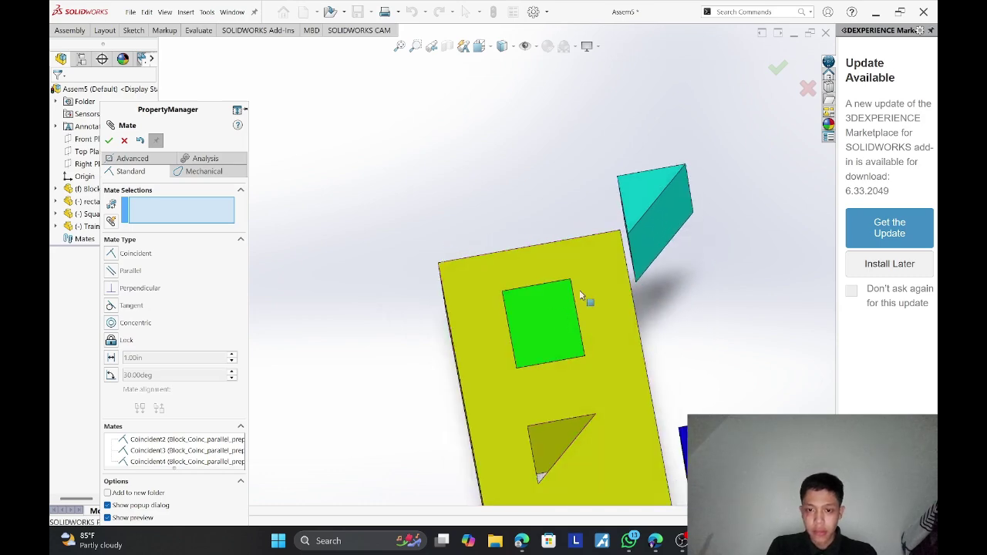
middle_drag(663, 266, 705, 320)
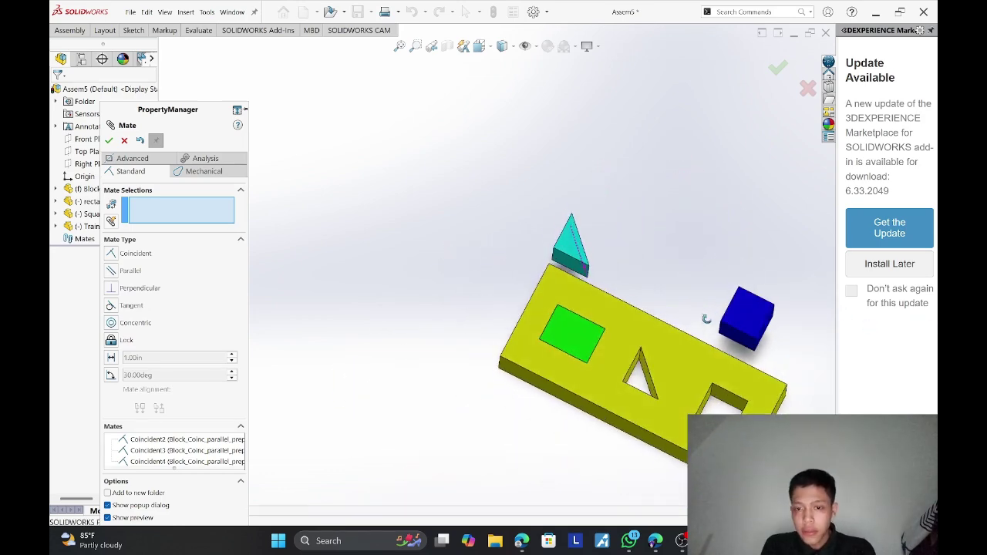
middle_drag(597, 218, 563, 296)
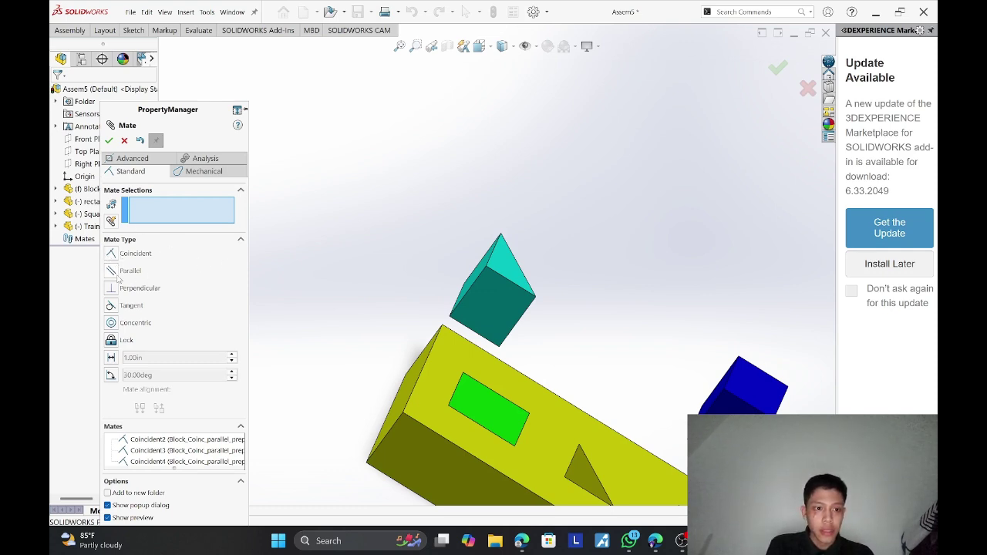
click(475, 285)
middle_drag(502, 316, 479, 476)
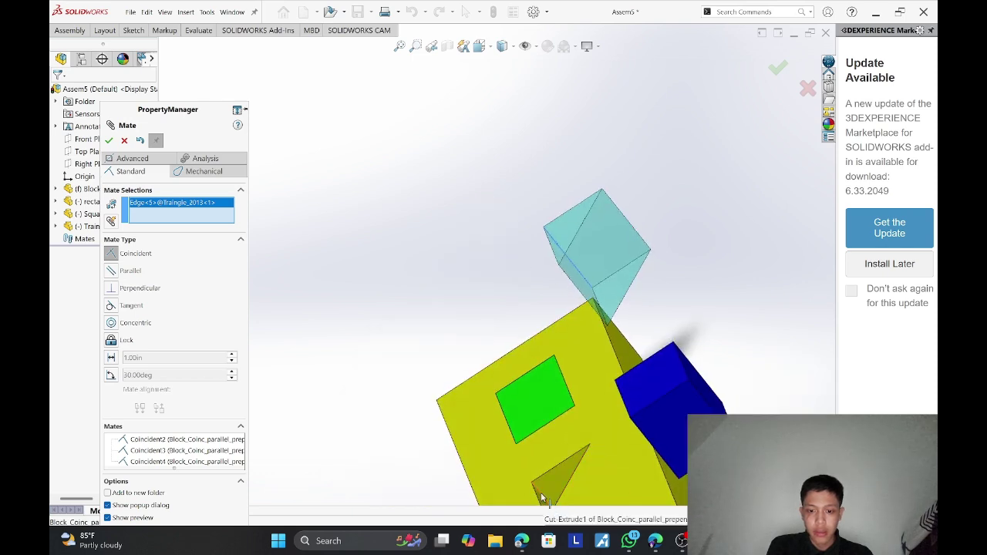
click(541, 493)
middle_drag(531, 413, 567, 391)
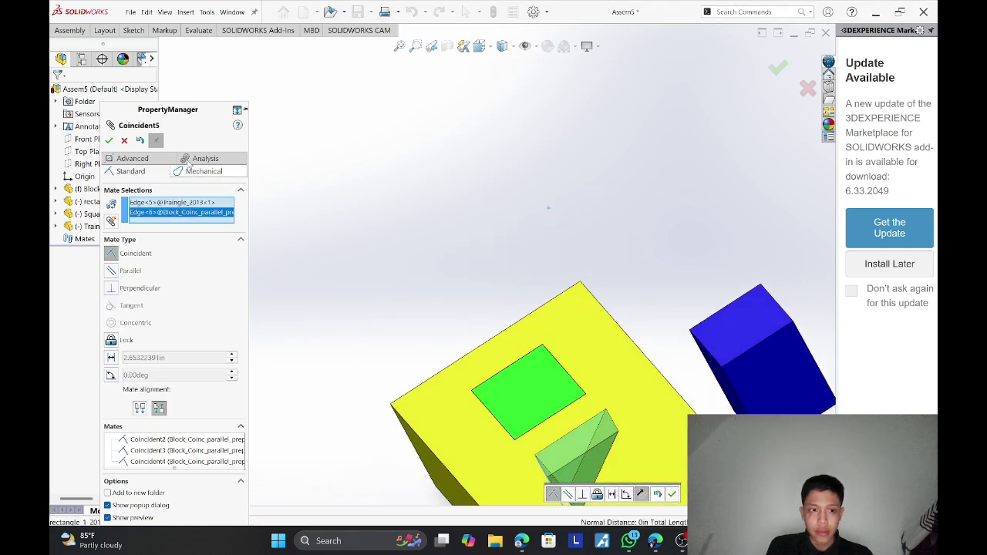
click(108, 140)
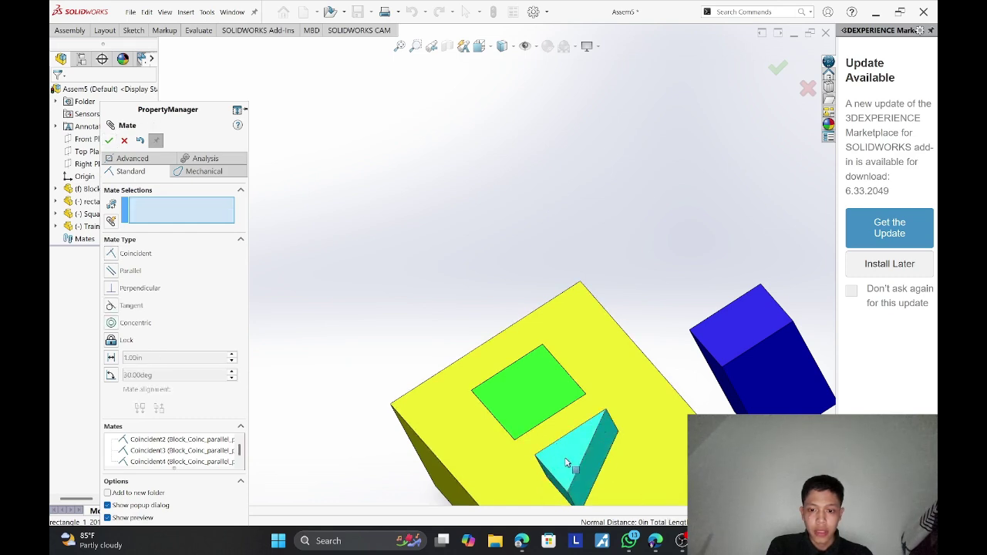
drag(566, 463, 588, 484)
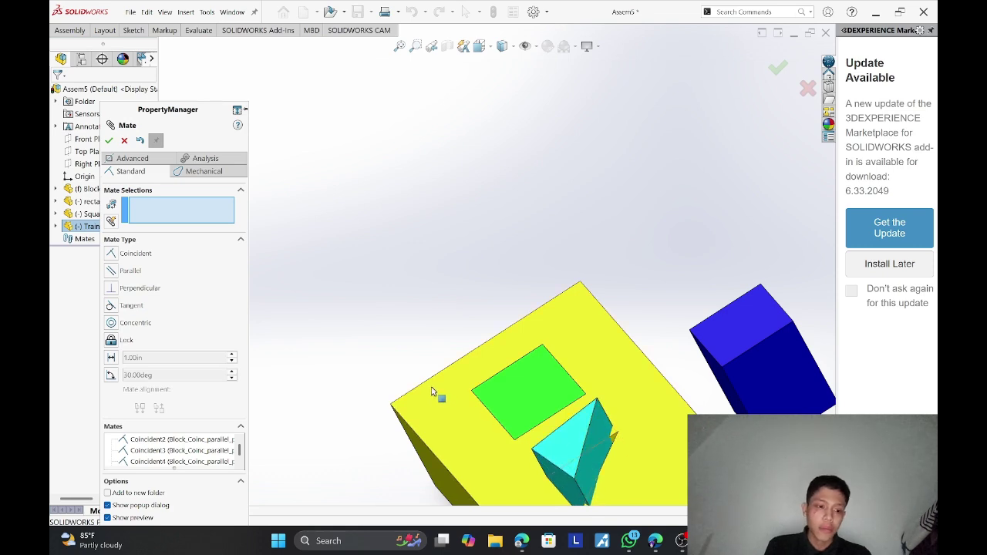
Delete the triangle part's coincident mate and pull the part out of the triangular pocket.
scroll(390, 357, down, 2)
scroll(393, 353, up, 3)
scroll(564, 430, up, 1)
scroll(595, 370, down, 1)
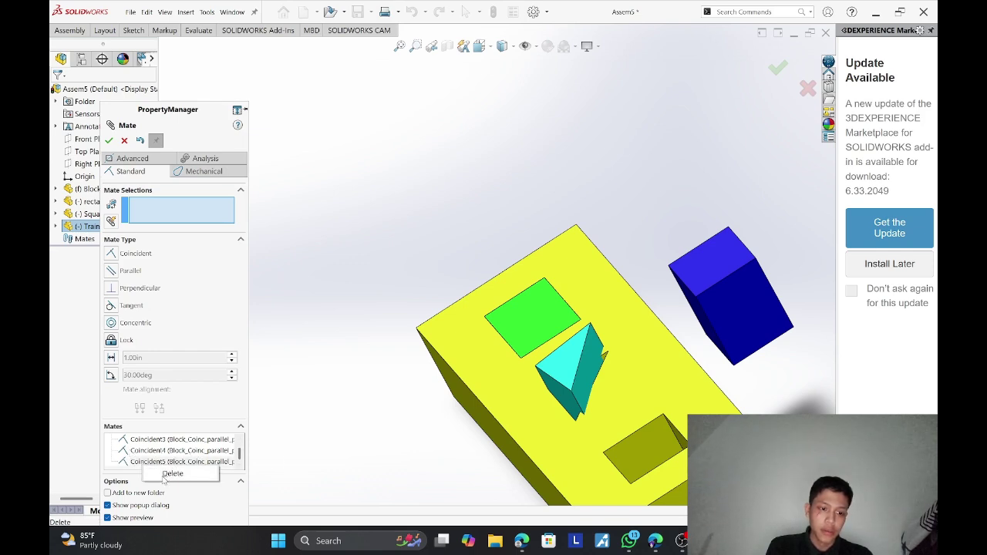
click(167, 476)
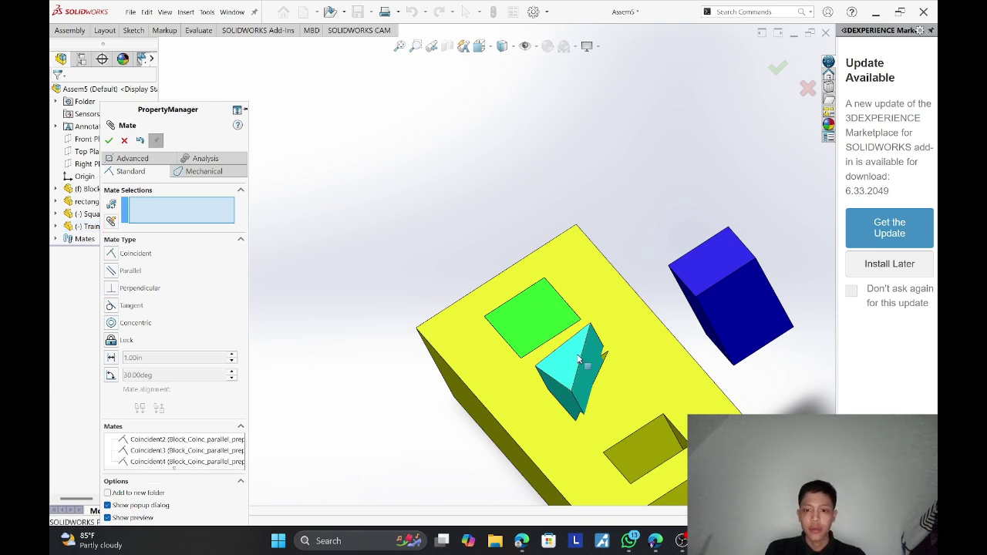
drag(579, 358, 519, 256)
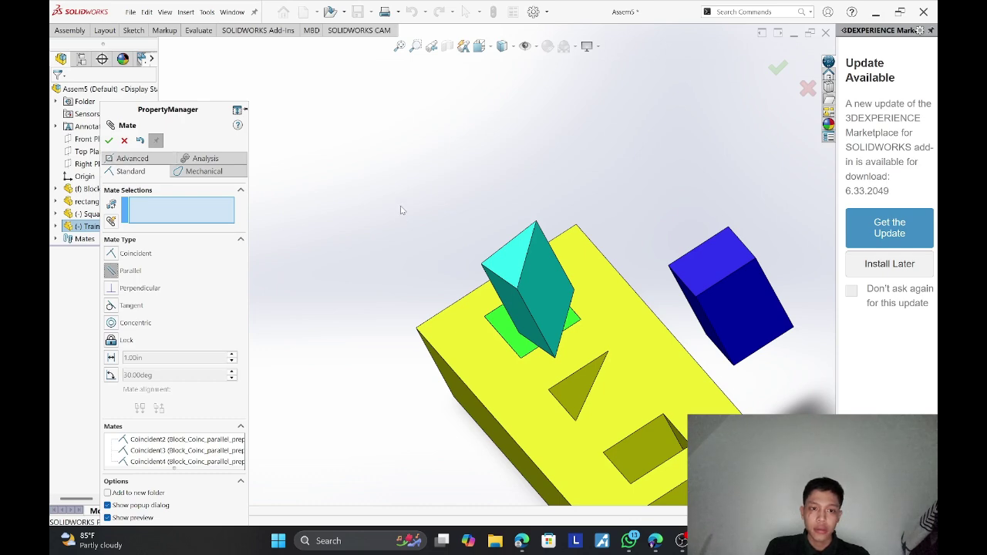
middle_drag(400, 210, 594, 275)
click(624, 282)
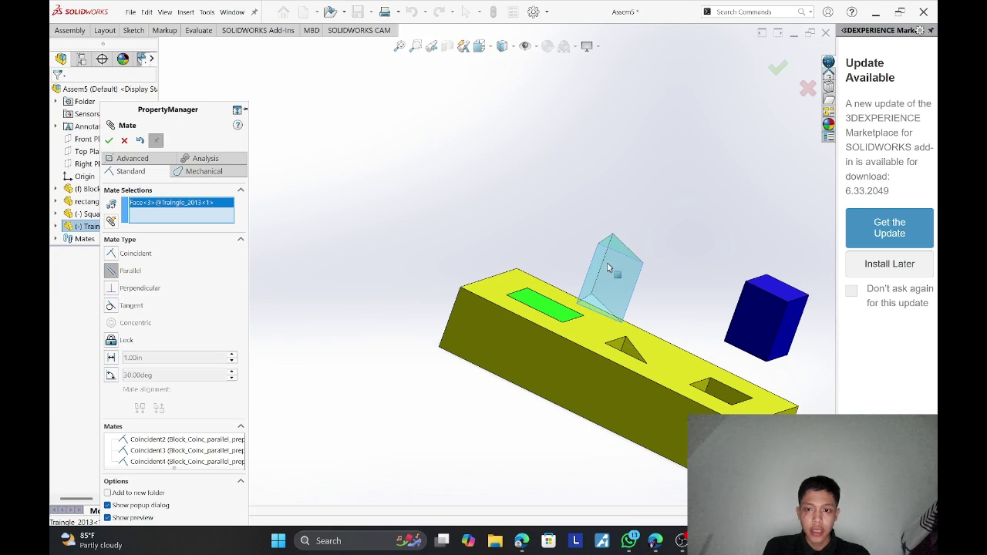
scroll(607, 268, down, 2)
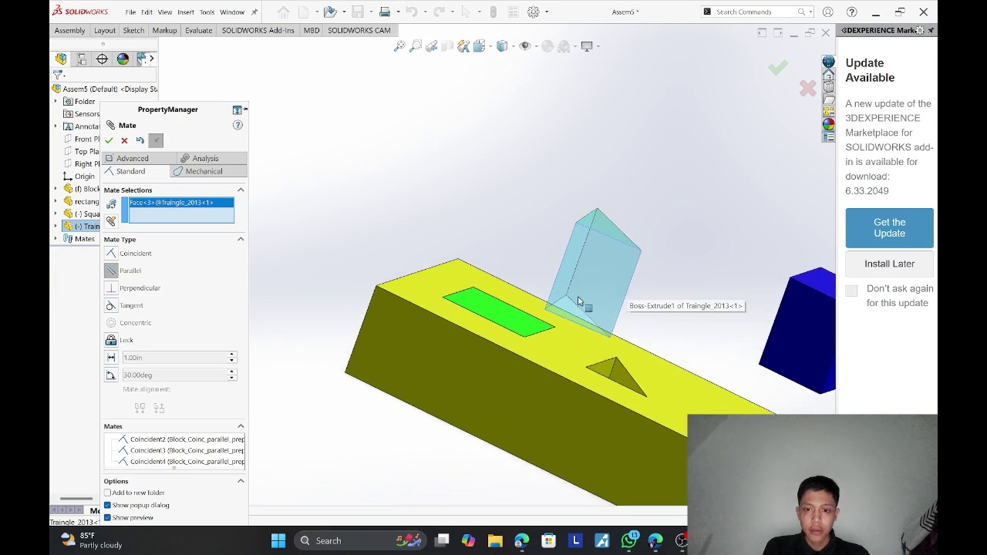
right_click(183, 205)
click(206, 225)
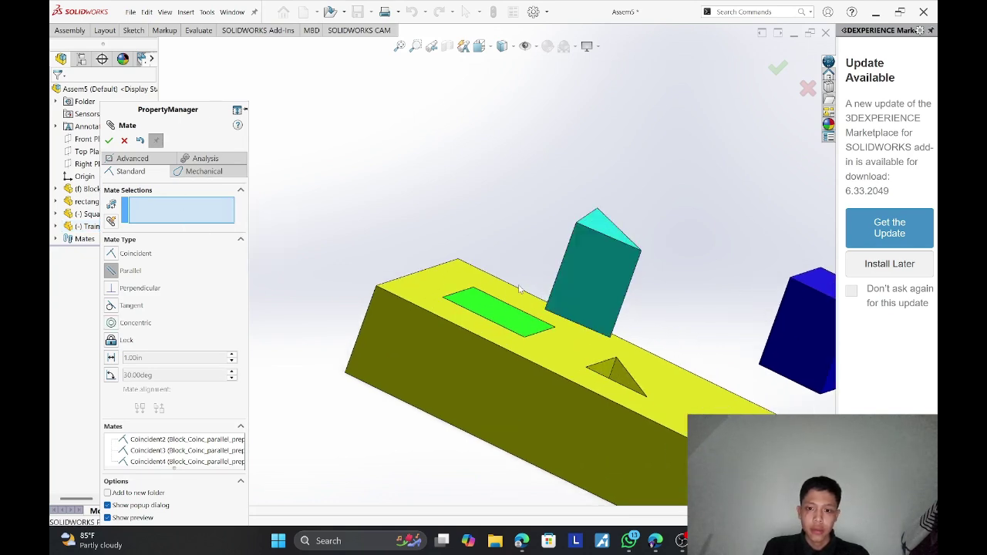
Add a parallel mate between a side face of the triangle part and the block face containing the pockets.
middle_drag(519, 288, 548, 348)
click(496, 228)
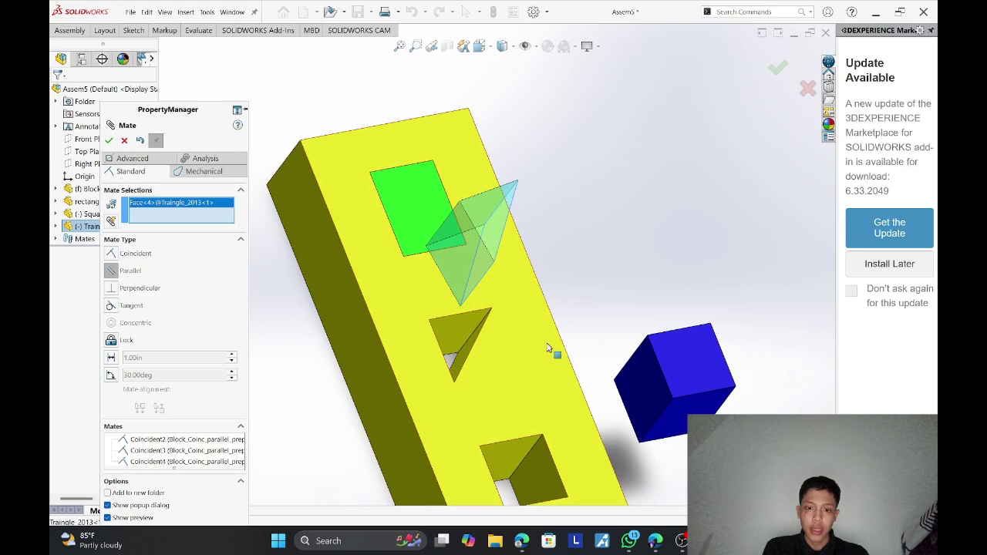
middle_drag(352, 282, 360, 304)
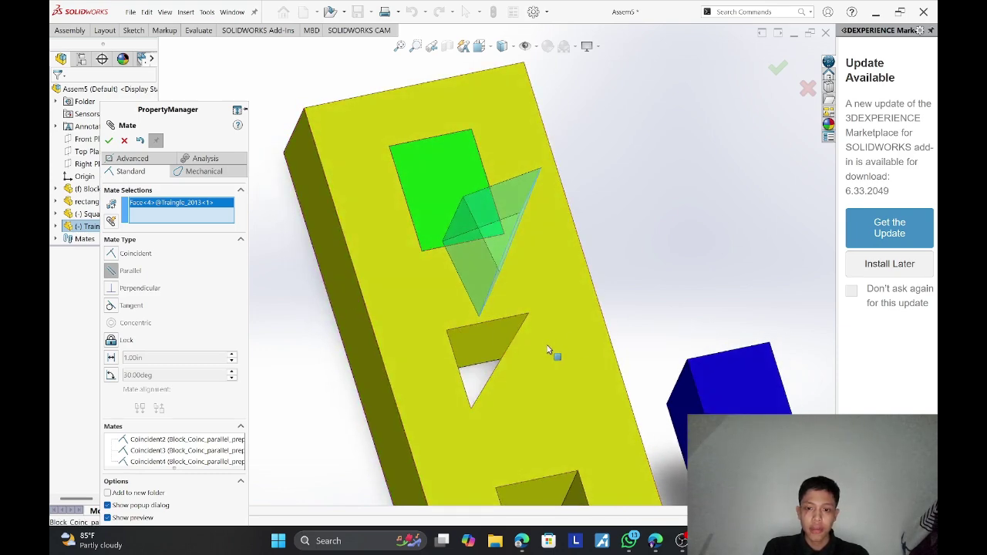
click(549, 351)
middle_drag(556, 286, 580, 311)
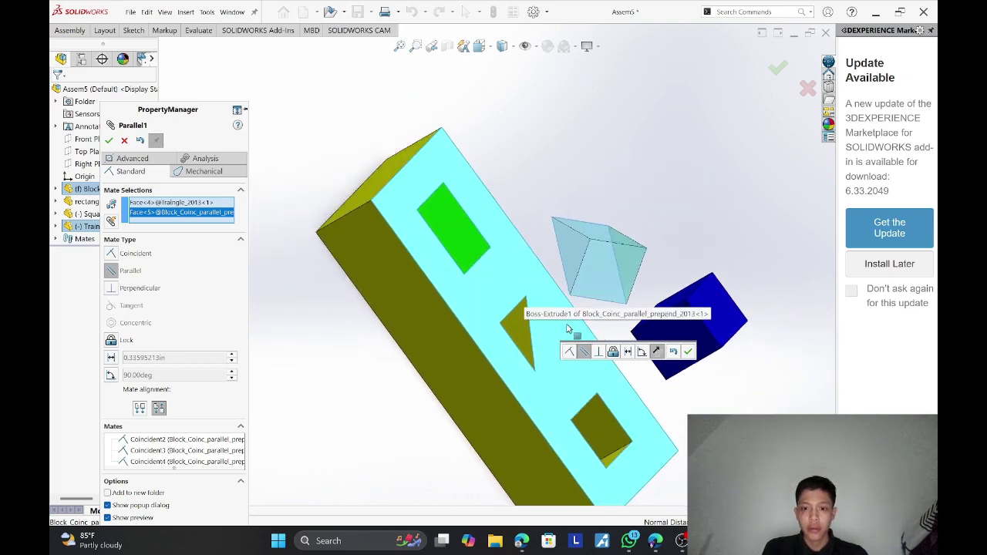
scroll(571, 267, down, 2)
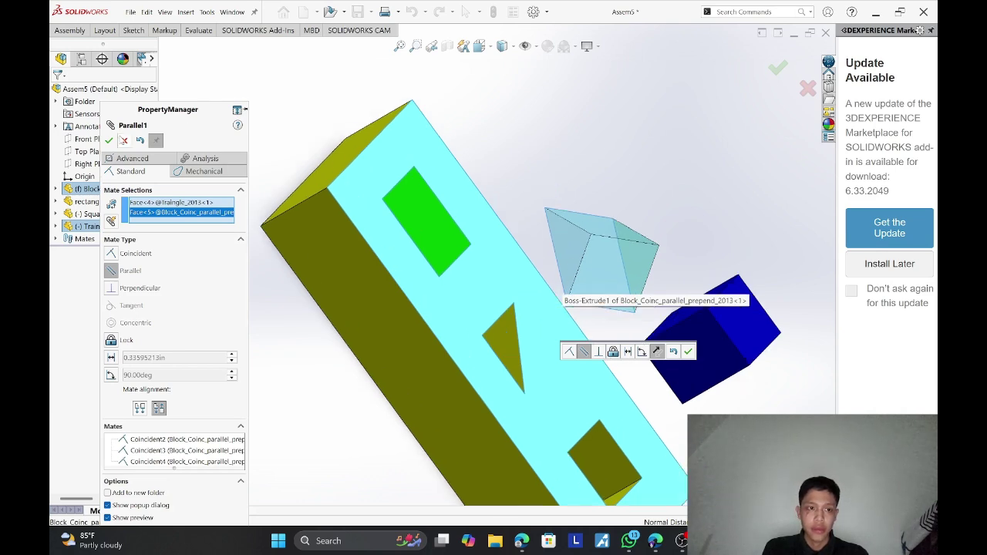
click(110, 140)
Move and rotate the triangle part around the block to check its remaining freedom under the parallel mate.
drag(582, 279, 523, 313)
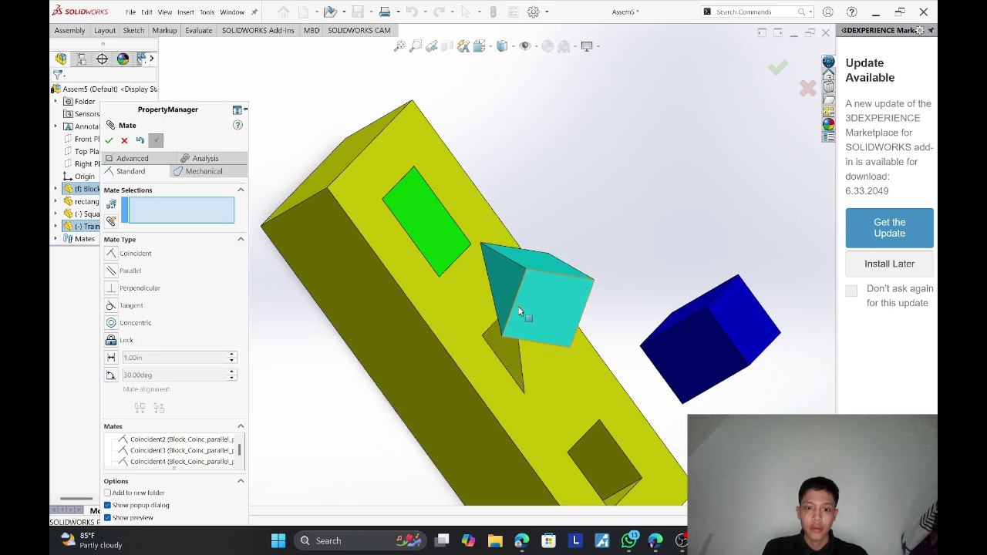
middle_drag(522, 313, 553, 282)
drag(483, 305, 558, 191)
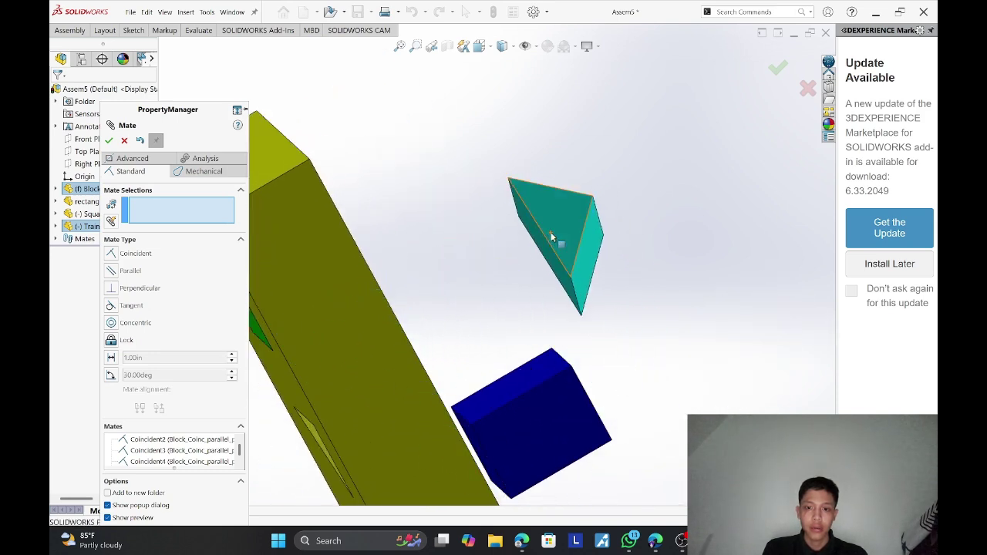
right_drag(551, 233, 692, 117)
right_drag(648, 157, 566, 233)
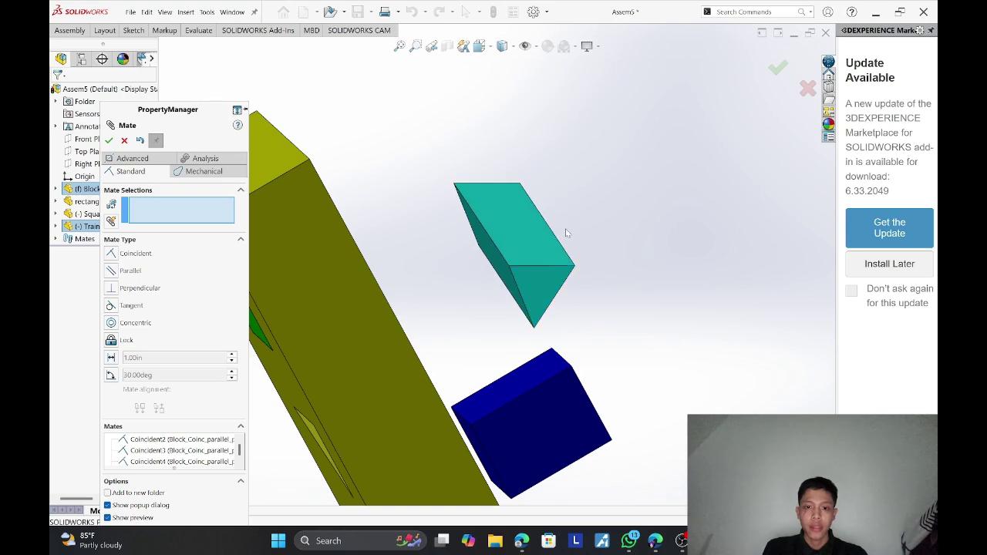
middle_drag(454, 253, 419, 294)
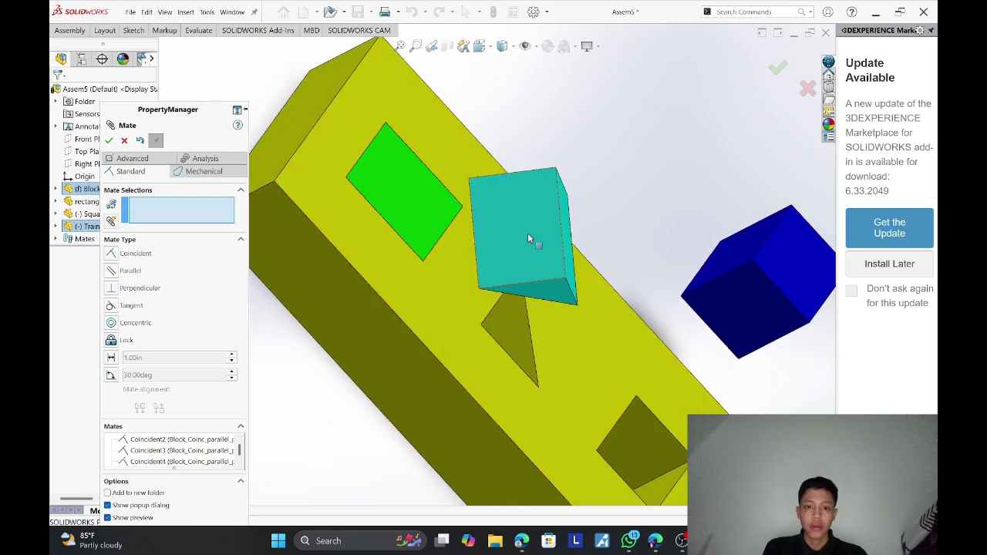
right_drag(452, 280, 494, 227)
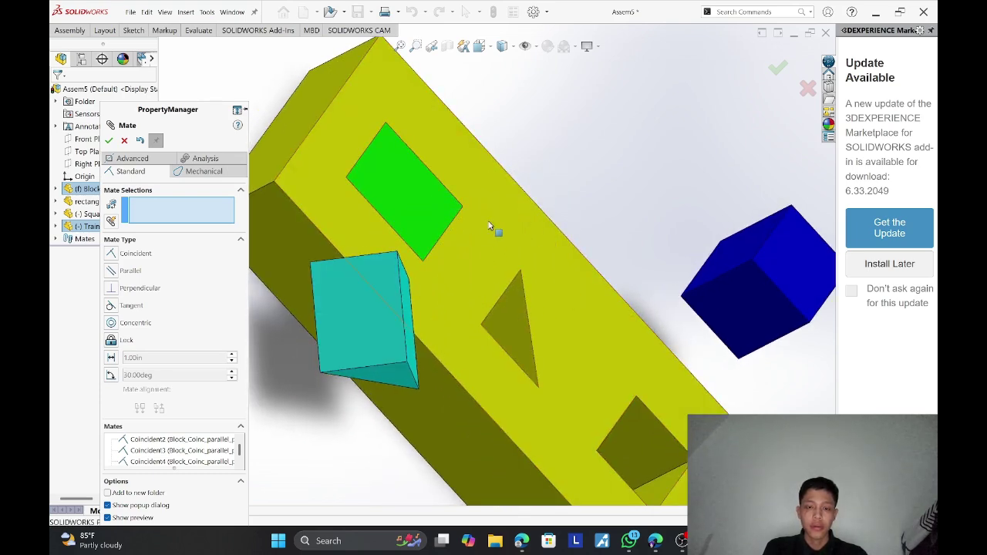
middle_drag(494, 227, 463, 127)
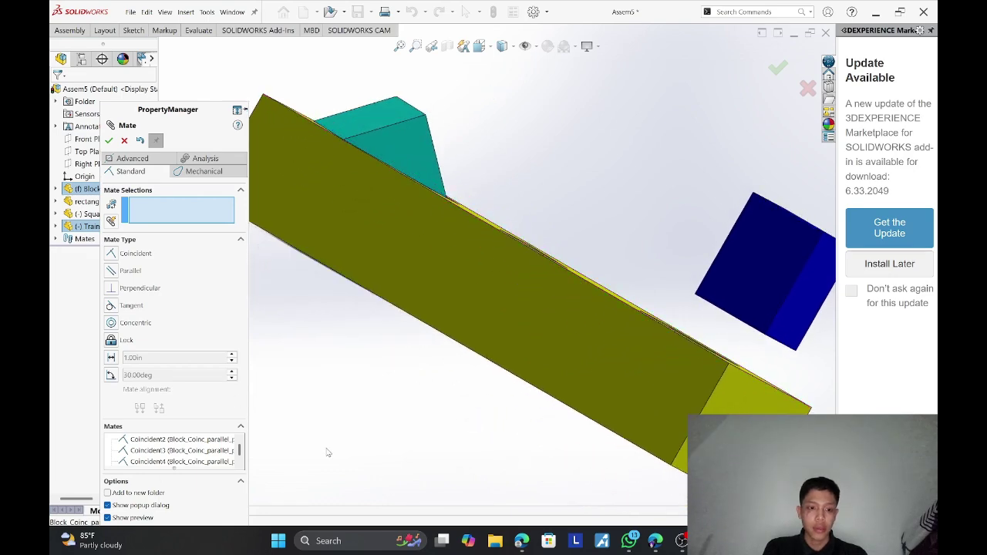
middle_drag(439, 168, 432, 177)
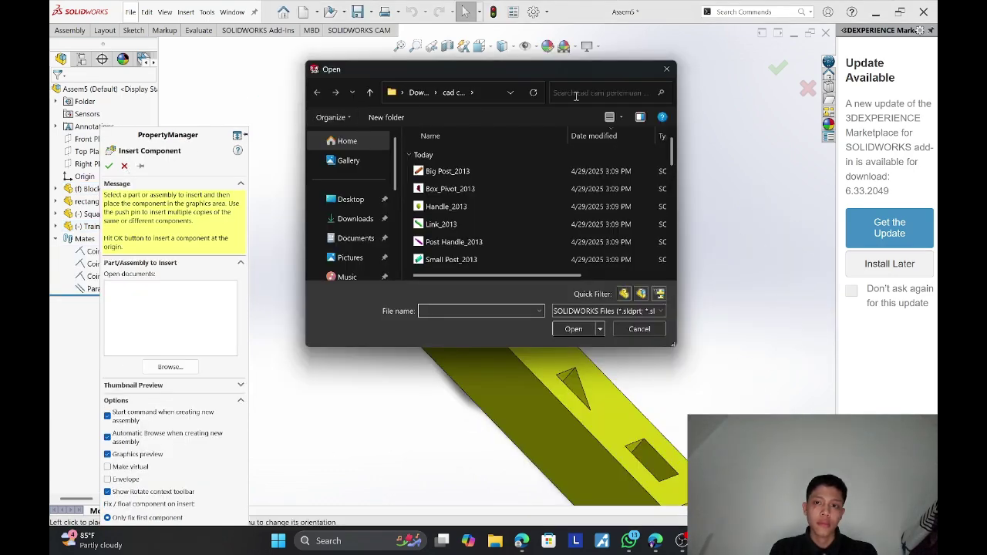
Cancel the component insertion and start a new mate.
click(668, 74)
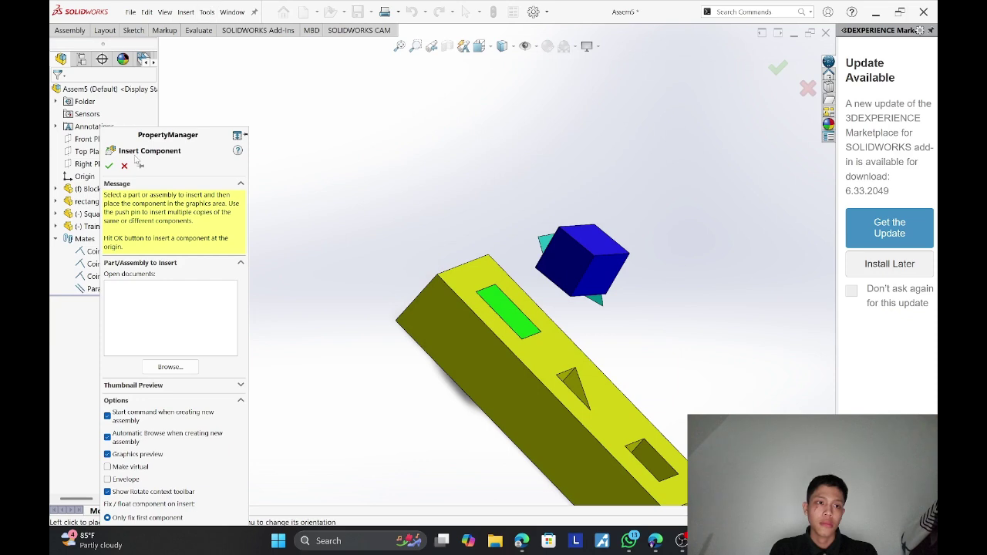
click(124, 166)
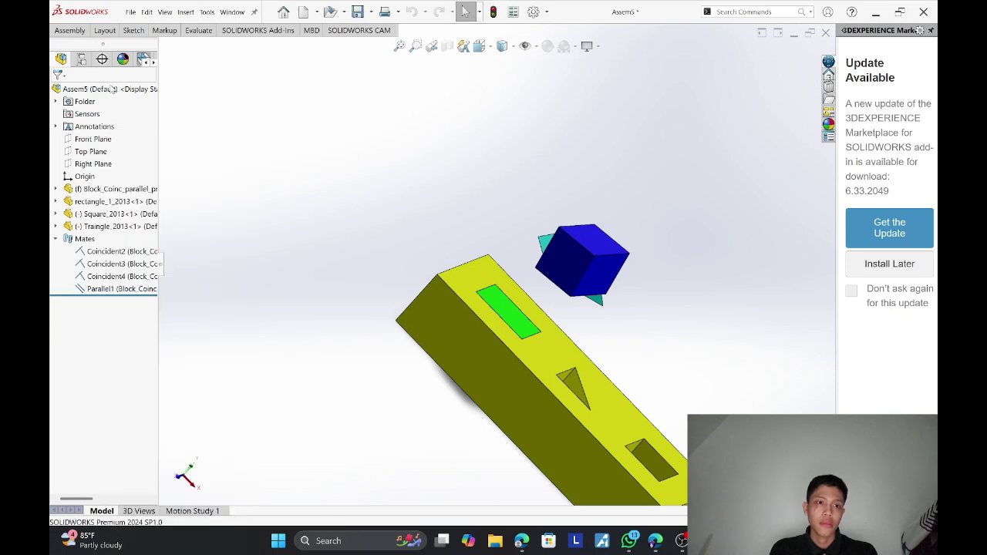
click(78, 31)
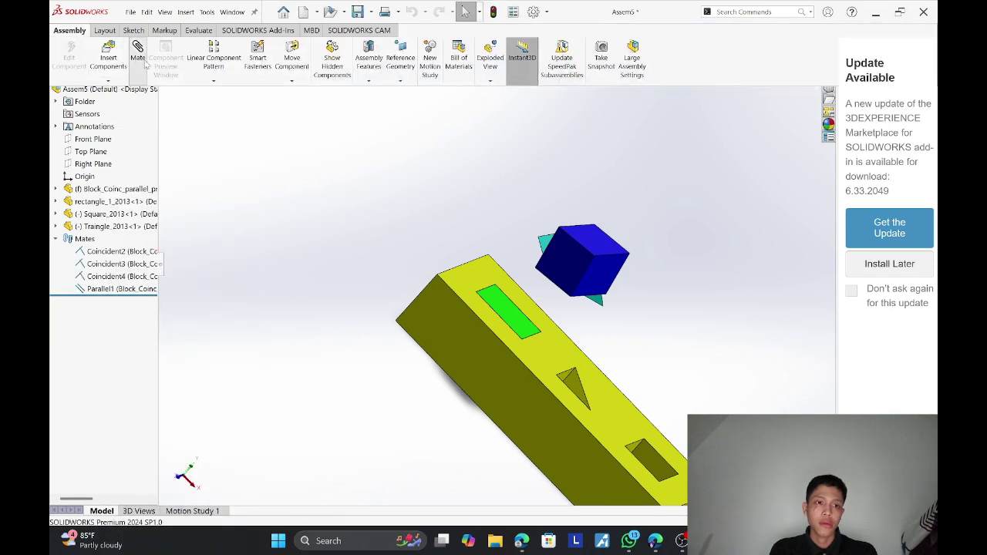
click(138, 56)
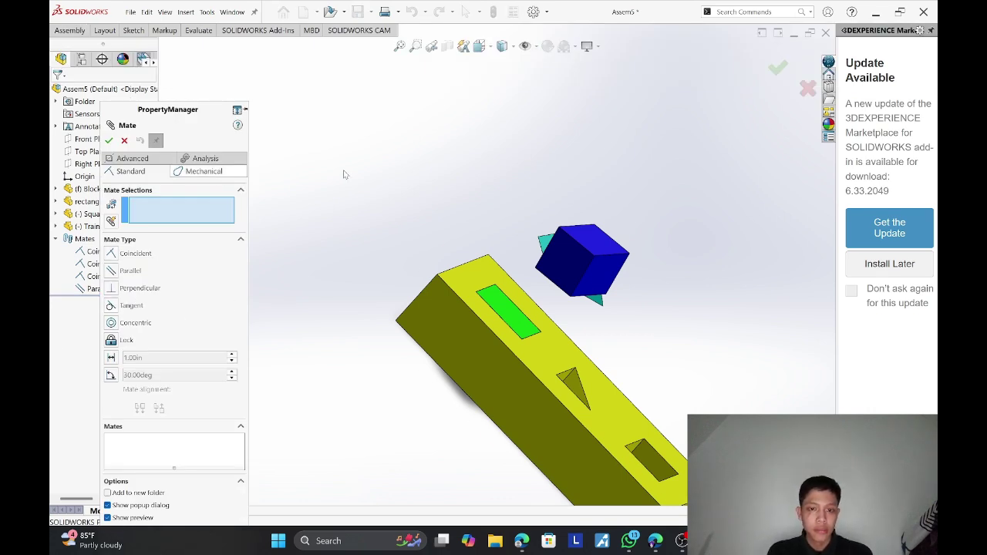
Add a perpendicular mate between the blue square part's large face and the block's long edge, and inspect the result.
scroll(586, 259, down, 2)
middle_drag(593, 212, 520, 113)
scroll(521, 116, up, 1)
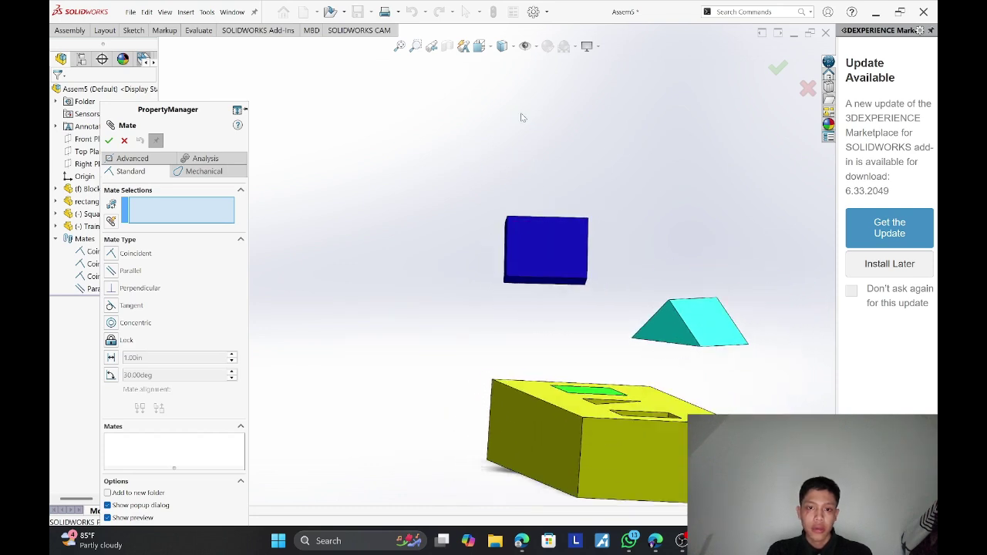
scroll(529, 137, down, 4)
scroll(533, 150, up, 1)
middle_drag(538, 170, 530, 239)
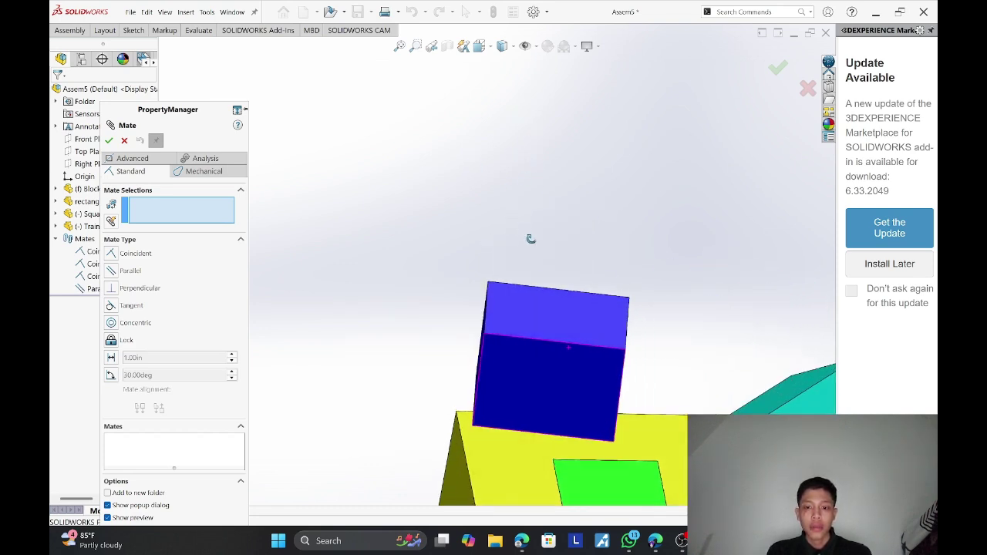
scroll(548, 259, up, 4)
scroll(575, 317, up, 1)
scroll(540, 336, down, 3)
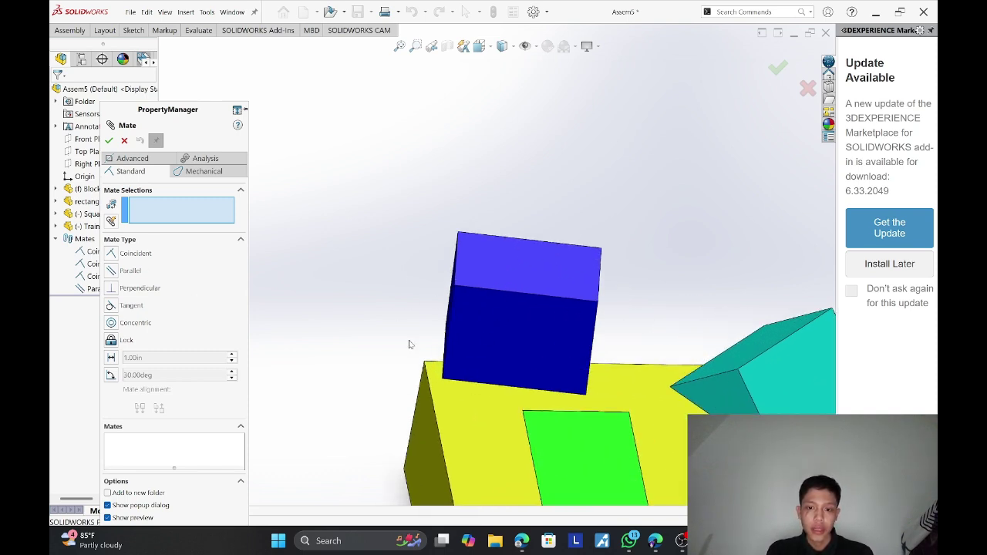
click(516, 318)
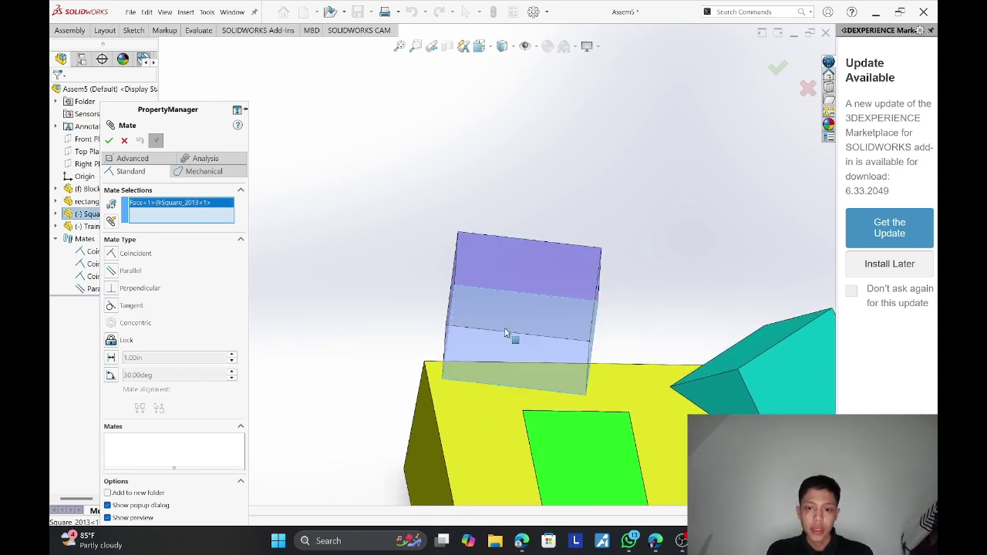
click(113, 290)
scroll(310, 365, down, 2)
scroll(531, 408, up, 4)
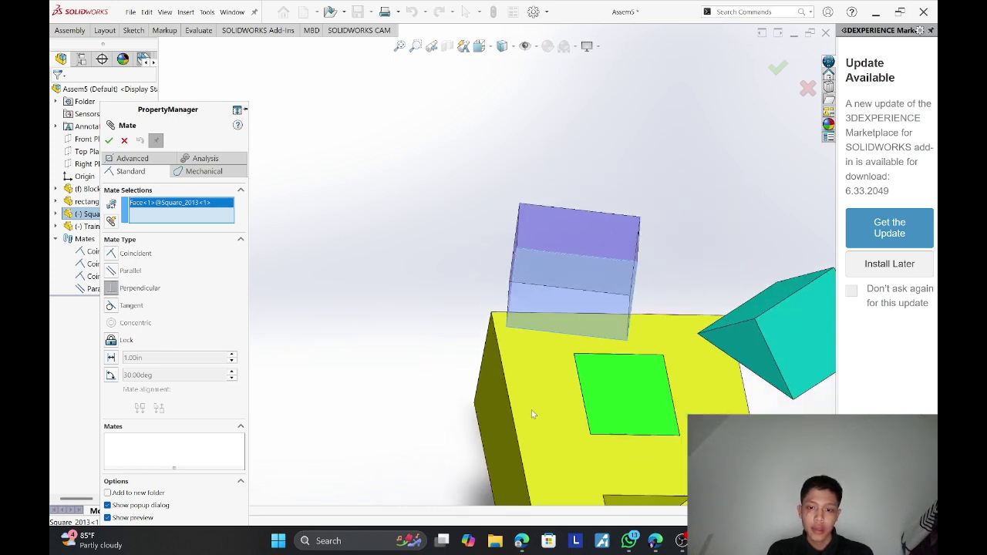
scroll(503, 379, down, 3)
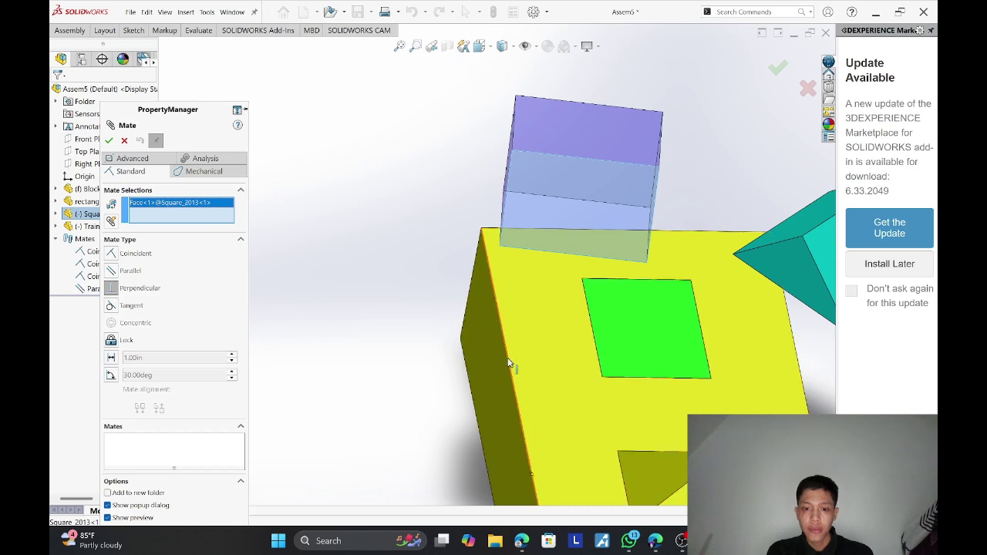
click(509, 364)
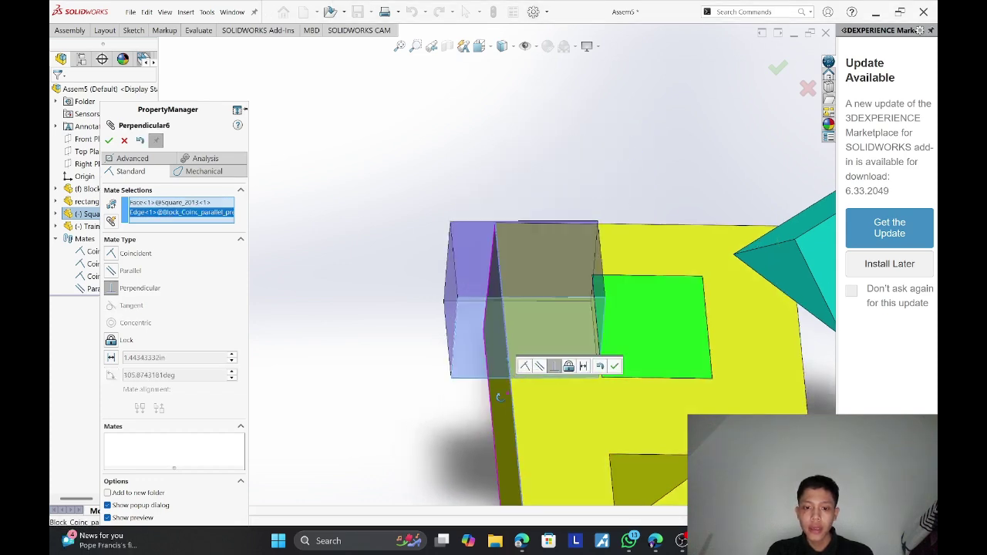
middle_drag(498, 396, 454, 332)
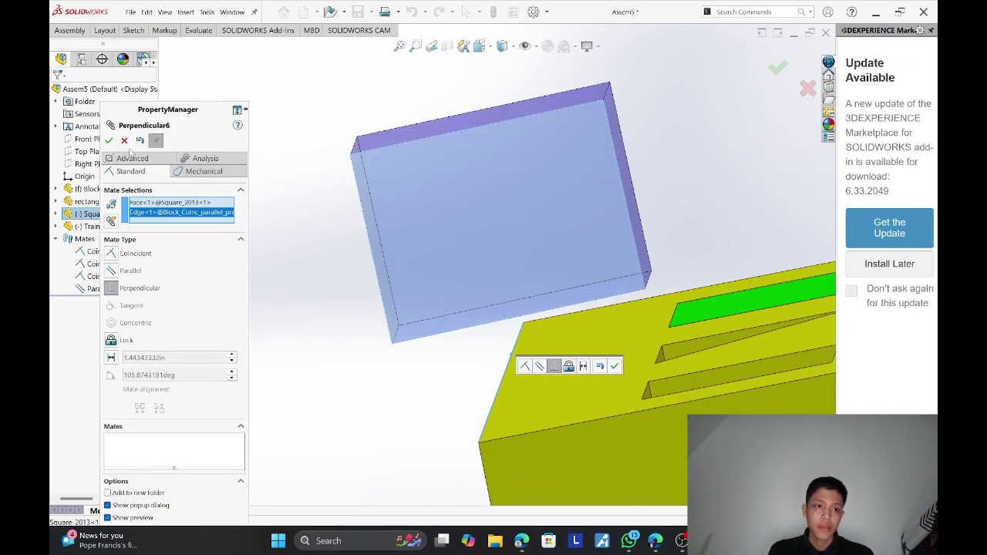
scroll(505, 171, up, 1)
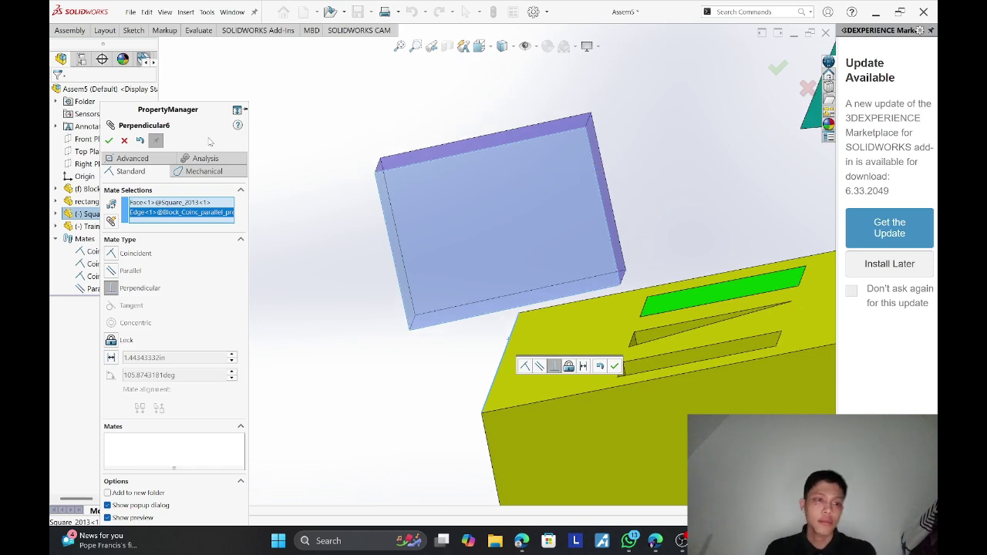
click(110, 140)
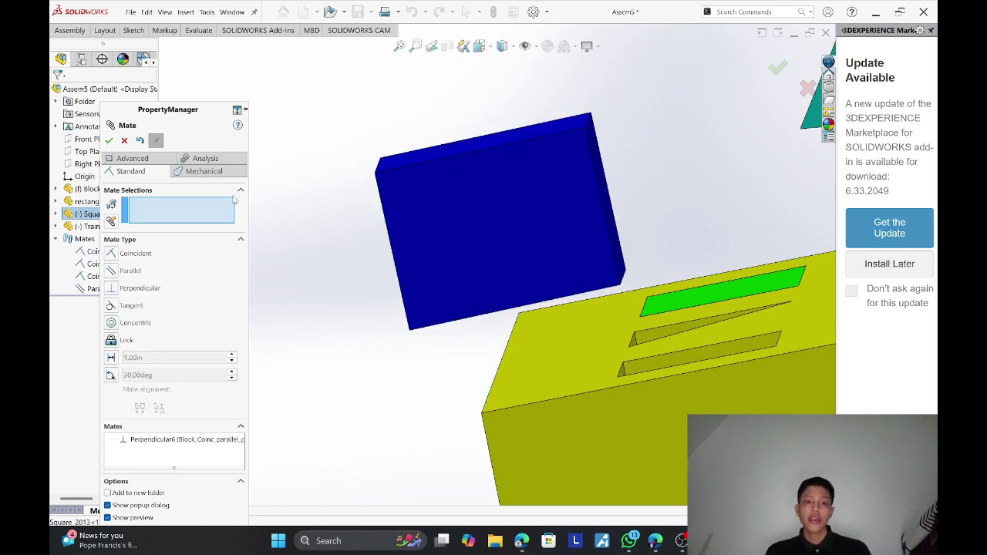
middle_drag(584, 139, 676, 299)
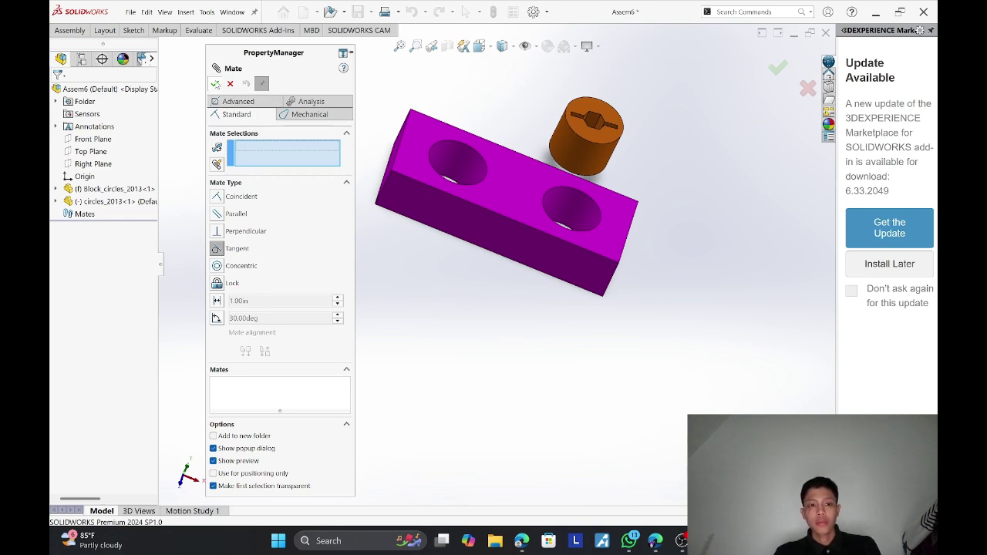
Add a tangent mate between the orange cylinder's circular edge and the long side face of the purple block.
scroll(563, 136, down, 4)
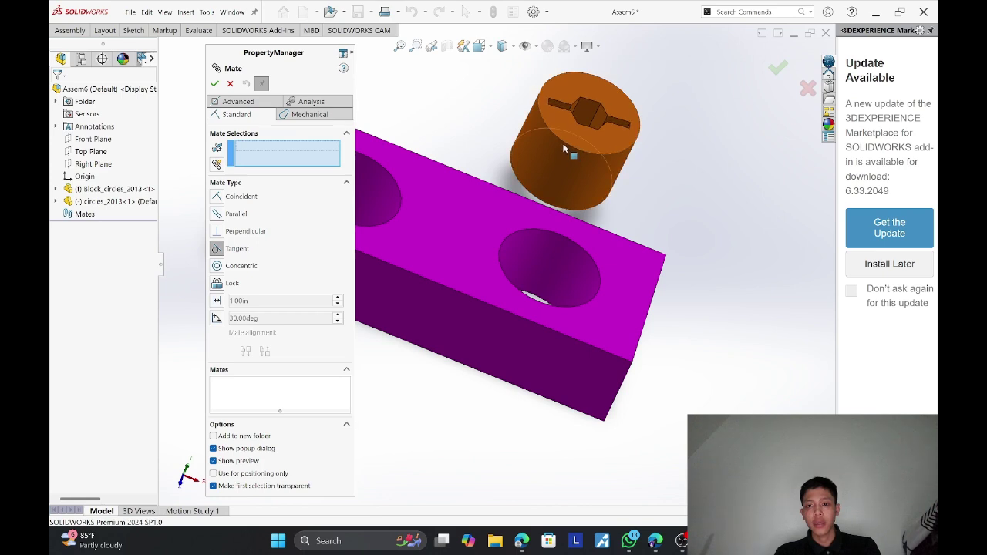
click(563, 140)
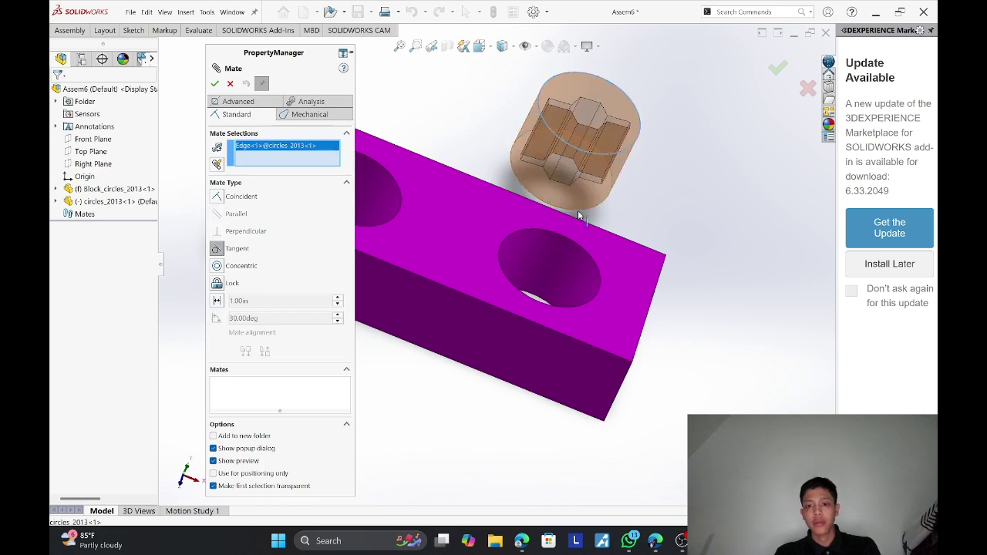
click(520, 317)
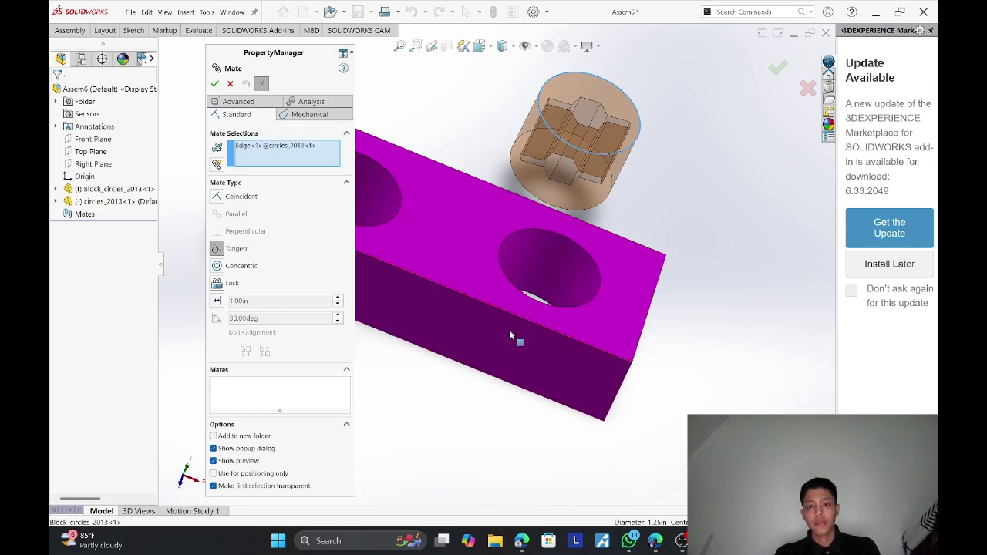
click(509, 330)
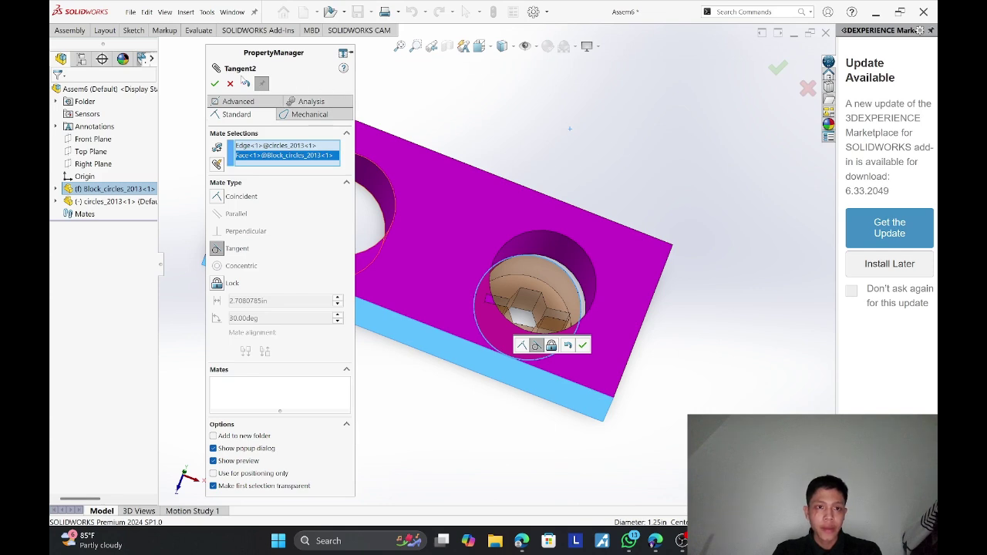
click(215, 83)
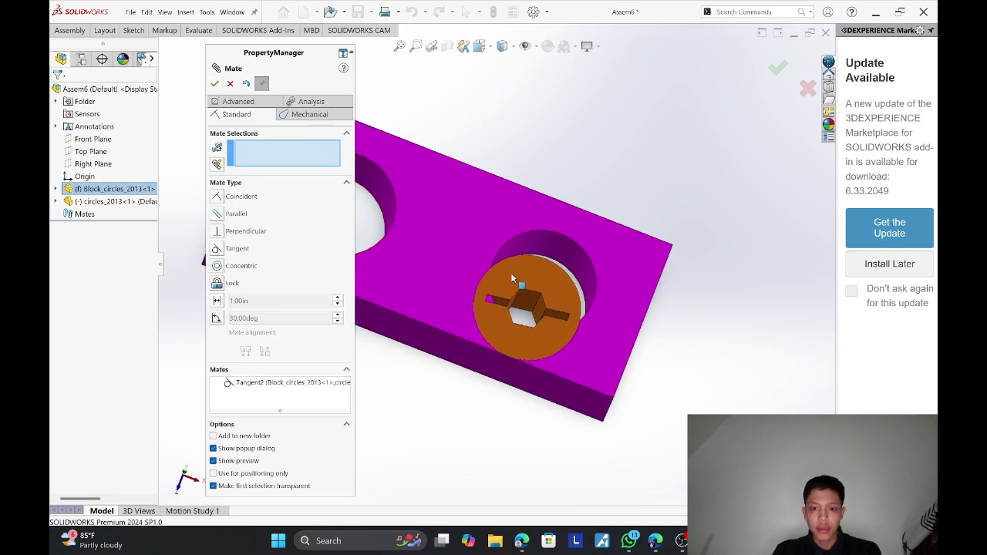
Move and rotate the cylinder around the block to check its remaining freedom under the tangent mate.
drag(505, 293, 405, 387)
middle_drag(404, 387, 394, 196)
drag(393, 195, 694, 239)
middle_drag(629, 240, 579, 406)
drag(675, 446, 460, 235)
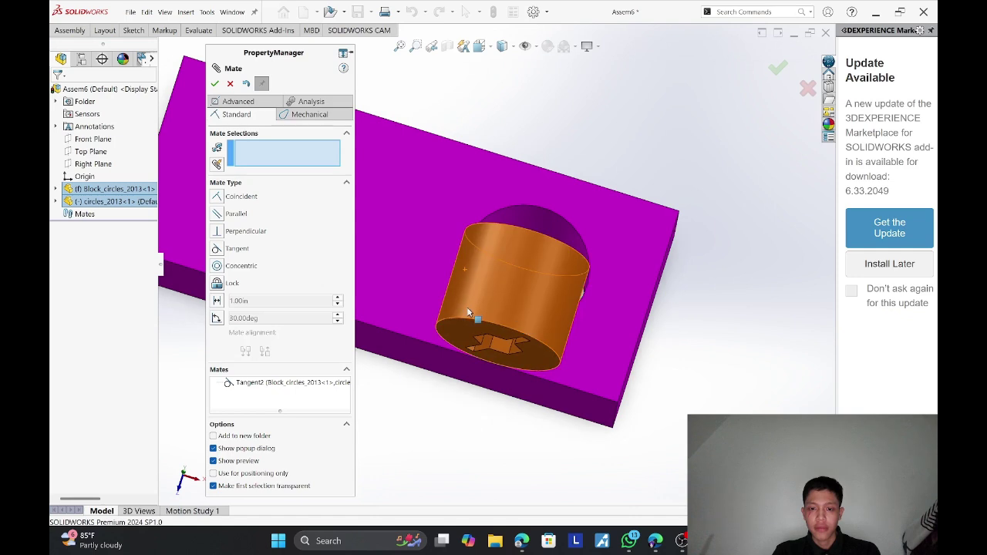
middle_drag(460, 235, 557, 219)
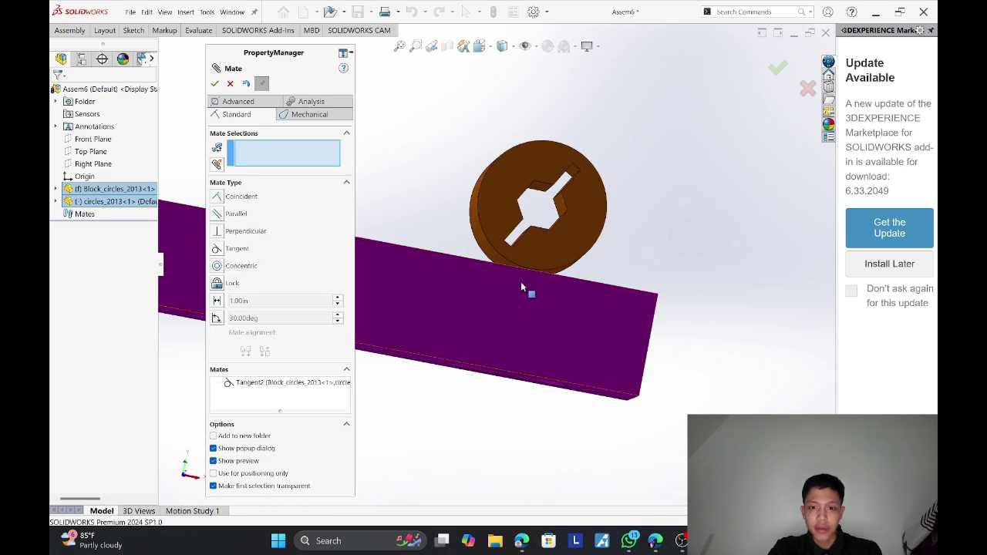
mouse_move(498, 197)
mouse_down()
mouse_move(459, 258)
mouse_move(415, 285)
mouse_move(505, 397)
mouse_move(359, 200)
mouse_move(561, 202)
mouse_move(497, 190)
mouse_up()
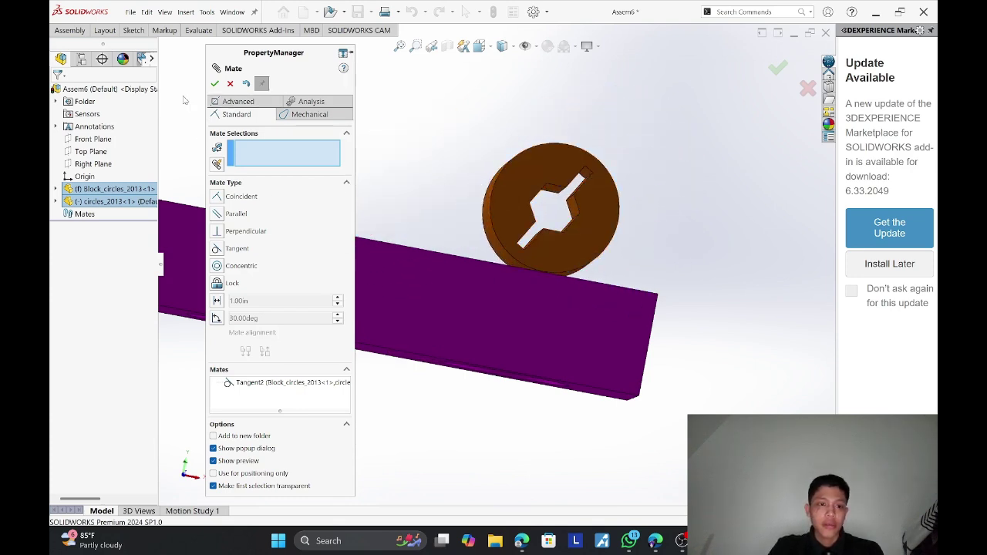
middle_drag(511, 258, 502, 212)
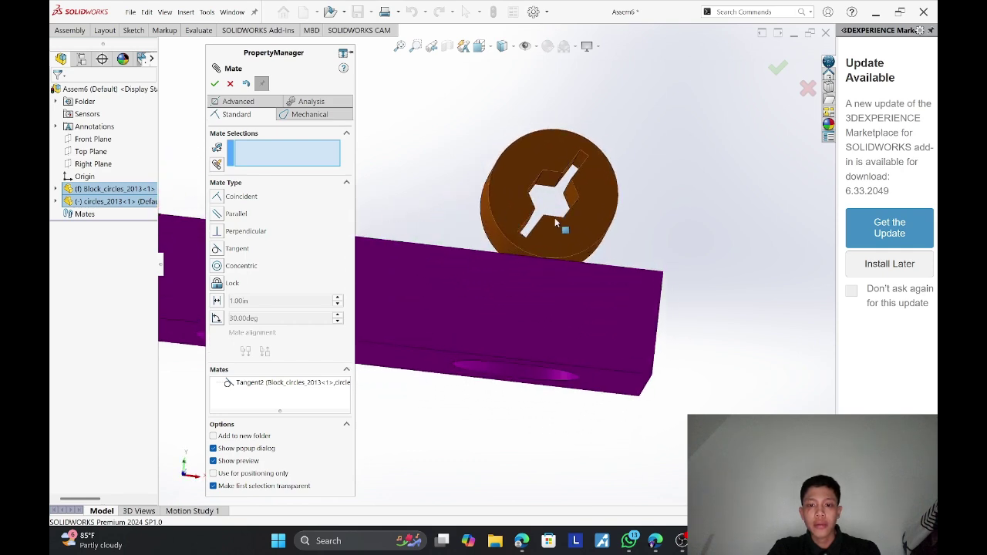
middle_drag(552, 240, 413, 173)
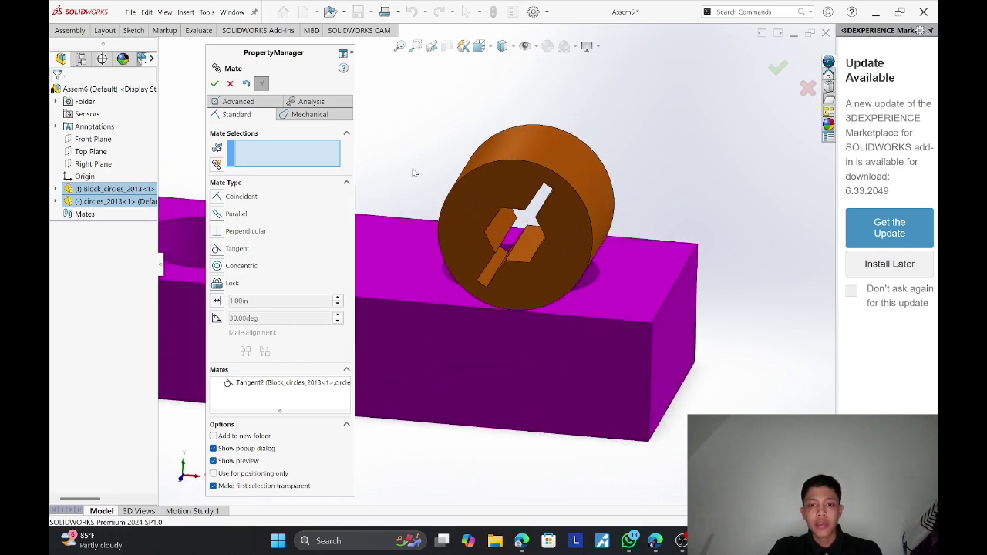
middle_drag(437, 245, 432, 182)
scroll(479, 288, up, 3)
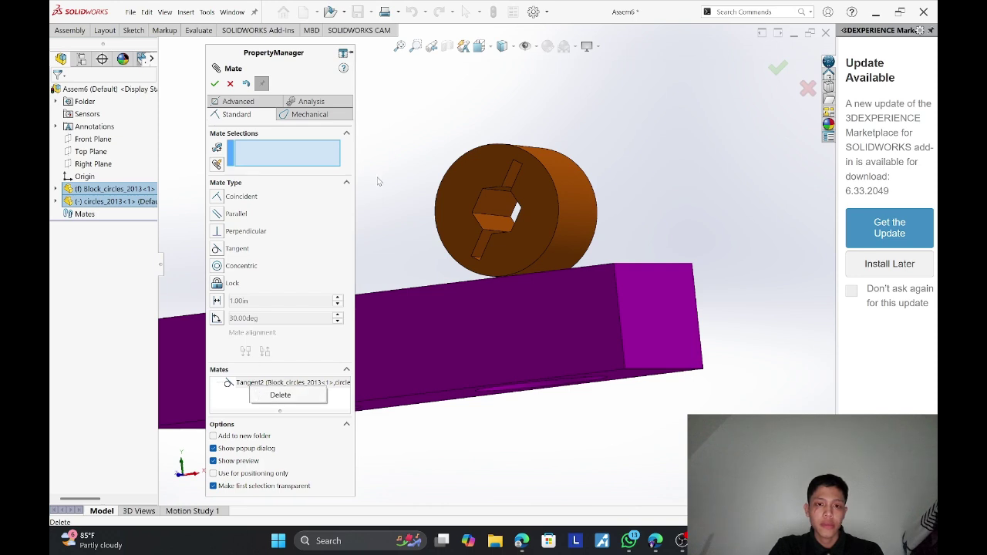
Delete the tangent mate and move the cylinder clear of the block's holes.
click(266, 396)
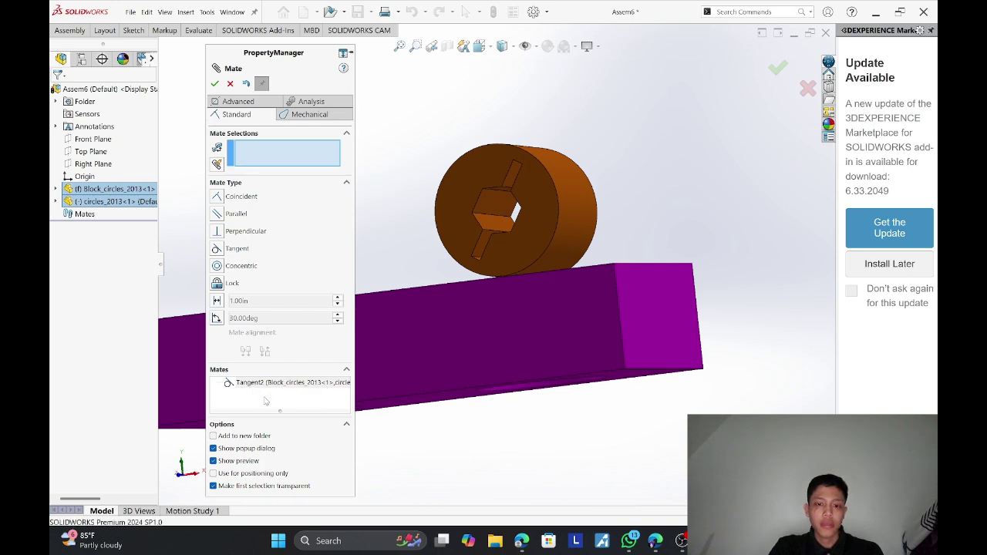
middle_drag(411, 234, 514, 253)
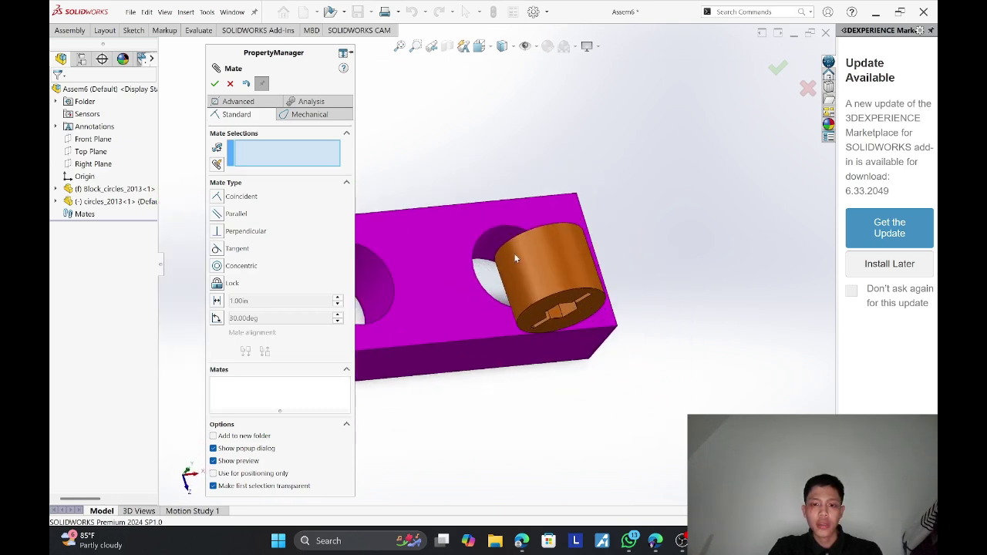
drag(514, 253, 383, 129)
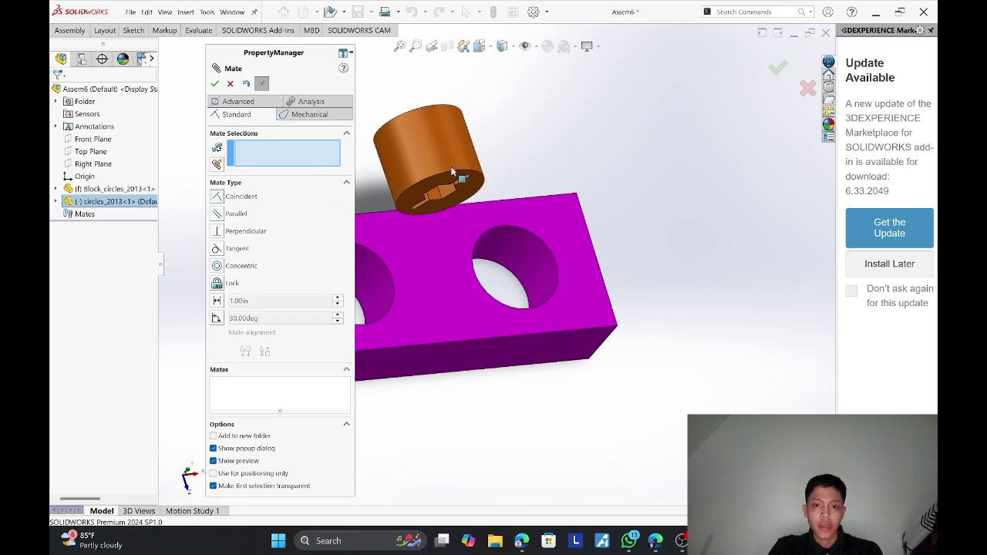
middle_drag(416, 133, 434, 178)
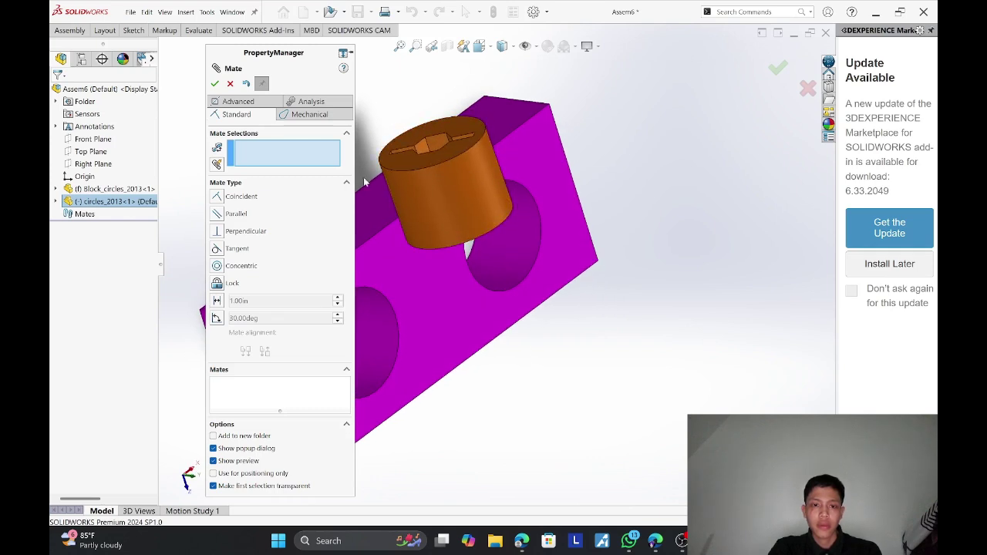
Add a concentric mate between the cylinder's outer face and the inner face of one block hole.
click(455, 235)
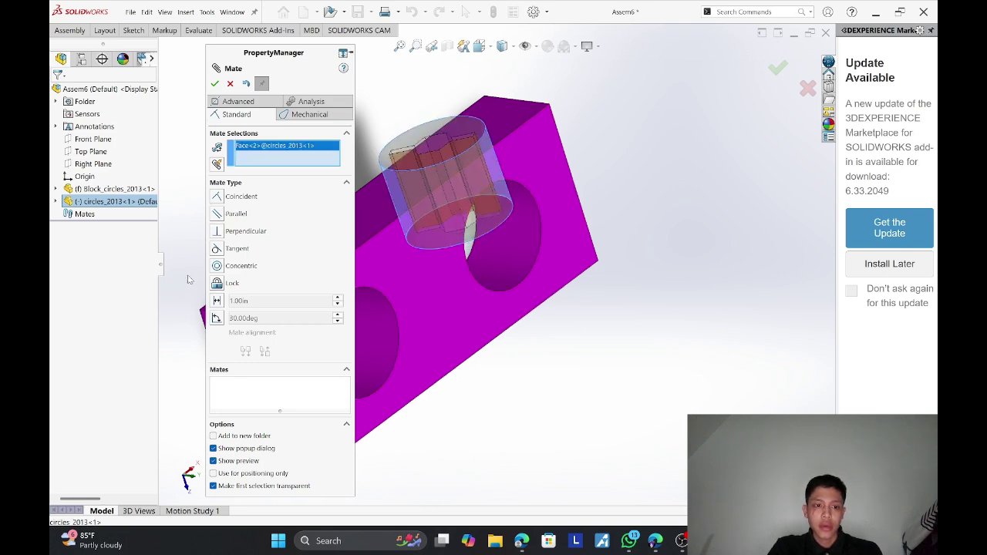
middle_drag(416, 344, 390, 307)
scroll(394, 259, up, 3)
scroll(390, 307, down, 5)
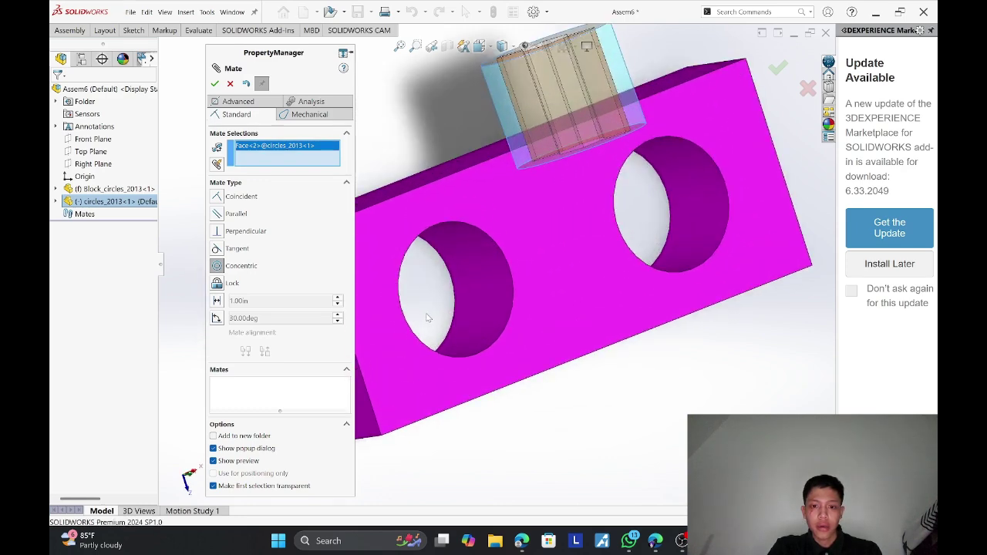
click(484, 247)
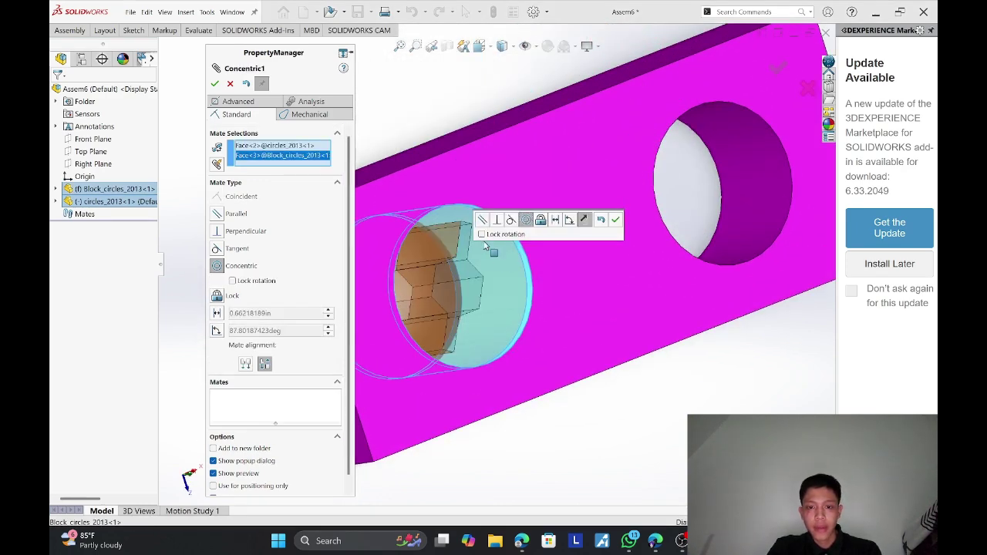
middle_drag(422, 235, 362, 249)
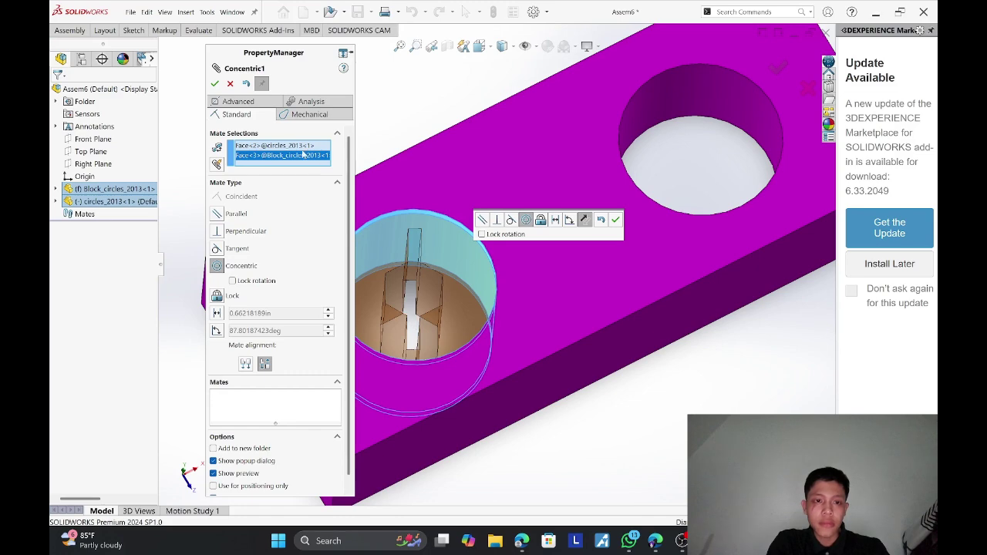
click(212, 86)
Slide and spin the cylinder along the hole's axis to check the concentric mate, and finish the Mate command.
drag(423, 299, 432, 159)
middle_drag(436, 245, 419, 150)
scroll(422, 151, up, 4)
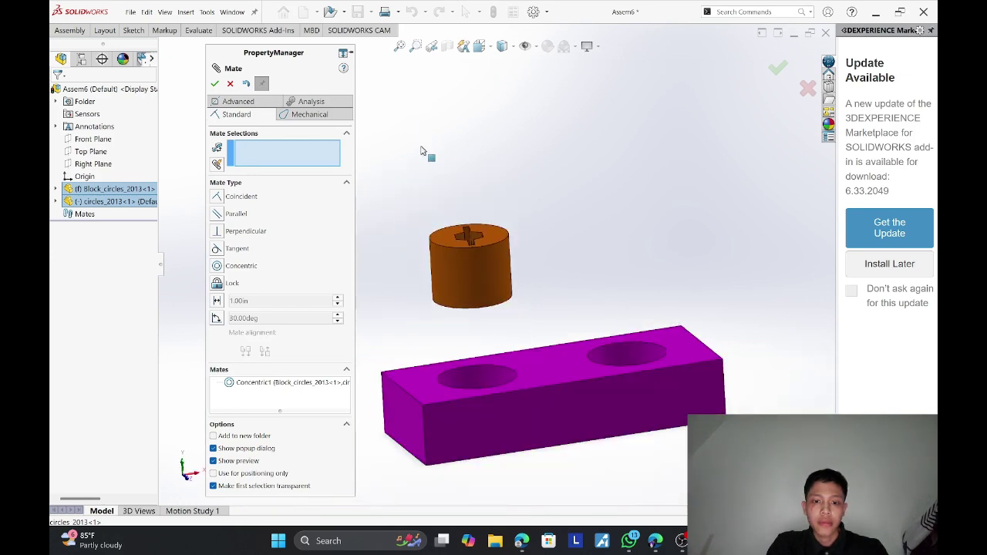
drag(466, 245, 490, 259)
mouse_move(490, 259)
middle_down()
mouse_move(466, 283)
mouse_move(475, 290)
mouse_move(487, 250)
middle_up()
scroll(469, 279, up, 1)
scroll(480, 280, down, 3)
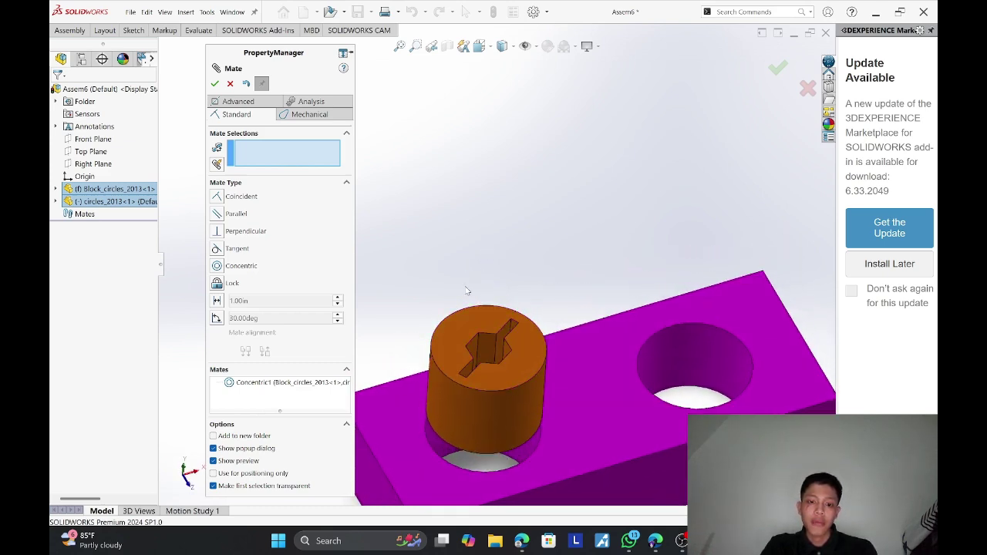
middle_drag(466, 291, 471, 267)
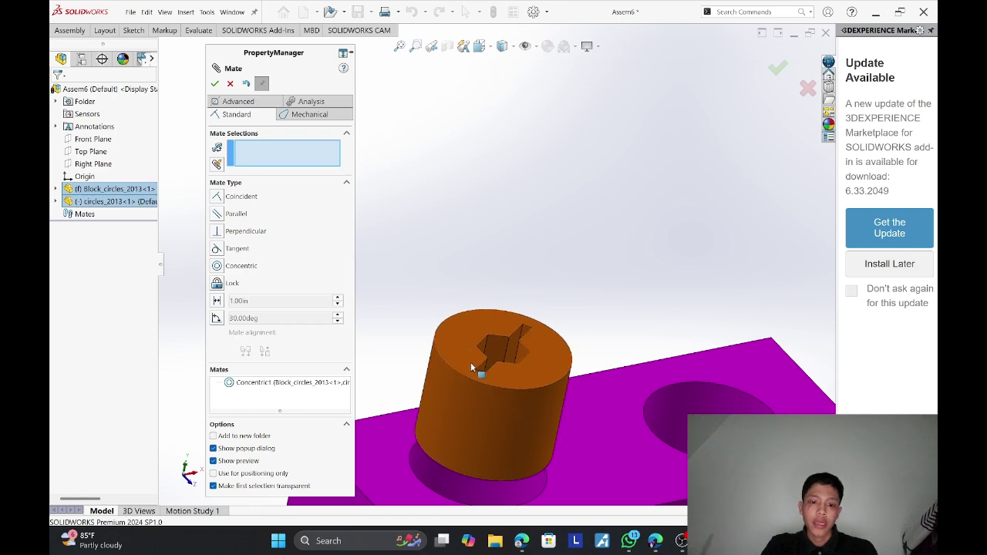
drag(471, 362, 490, 398)
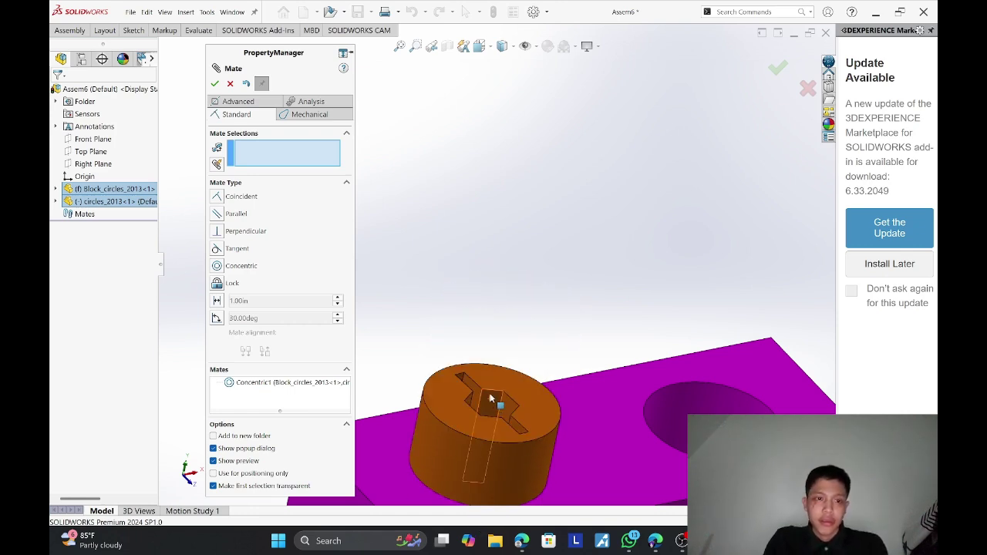
click(216, 85)
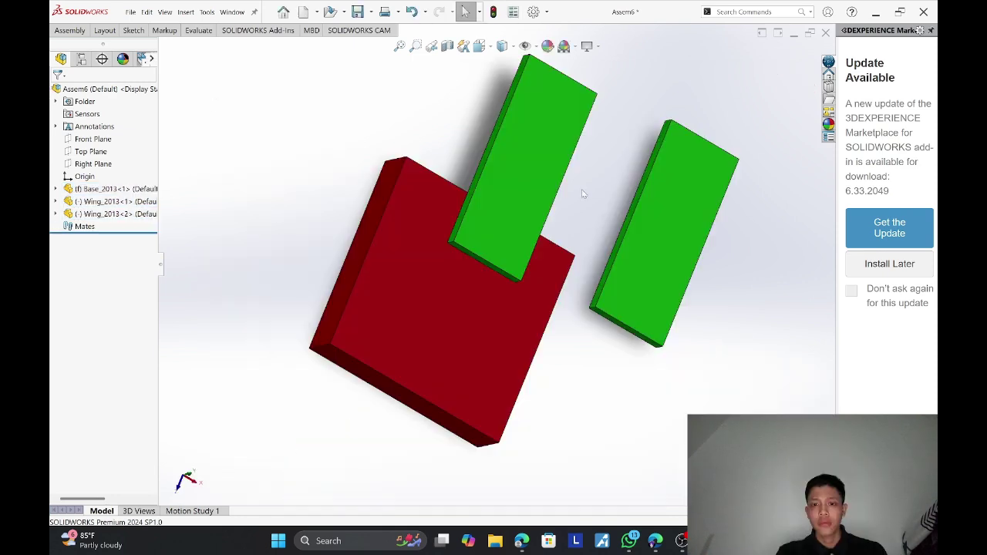
Add a lock mate between the two green wing parts in the base and wing assembly.
middle_drag(584, 187, 545, 190)
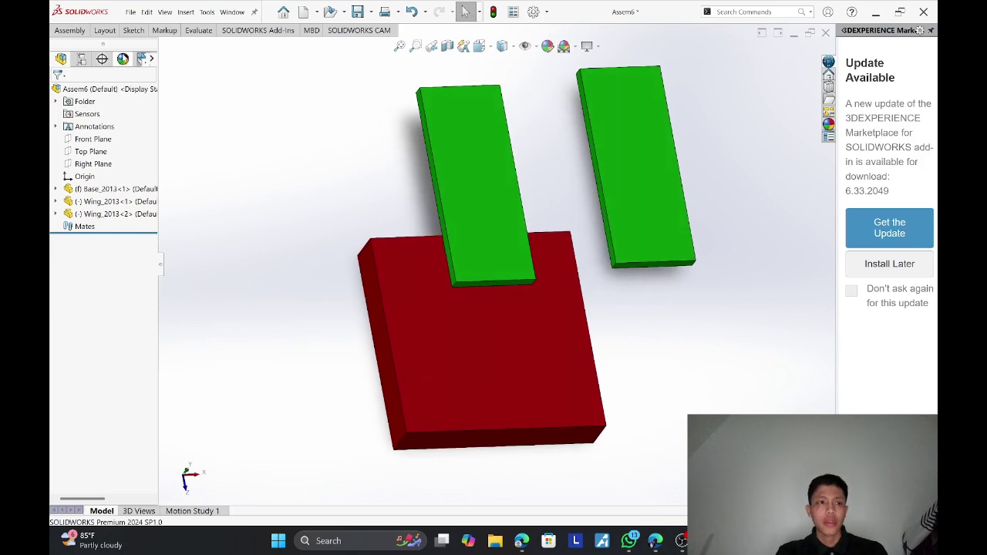
click(69, 30)
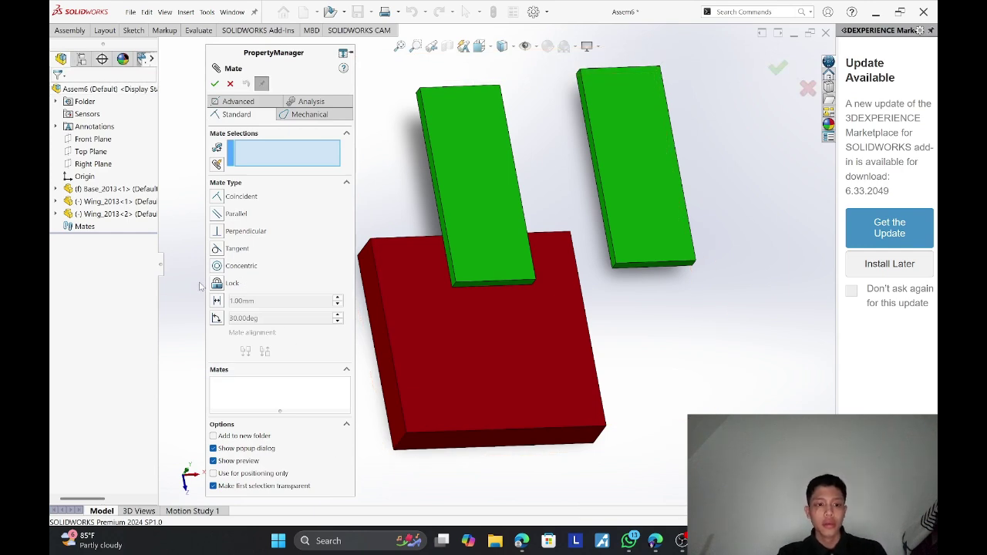
click(493, 182)
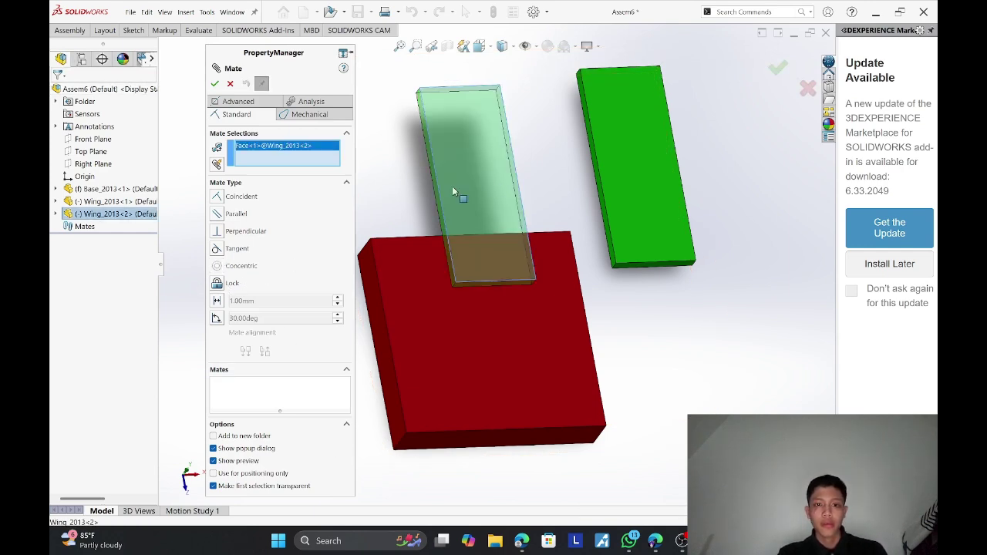
click(657, 119)
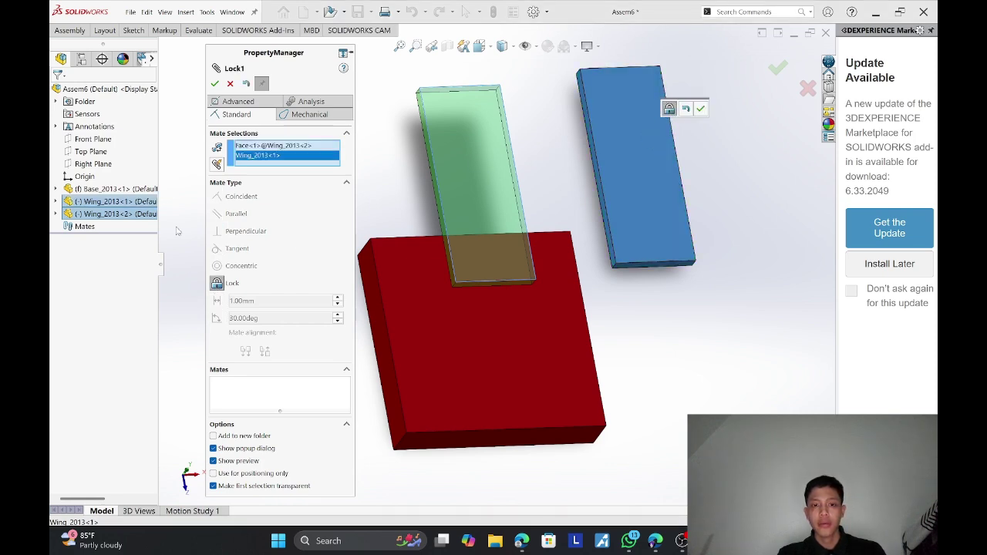
click(216, 84)
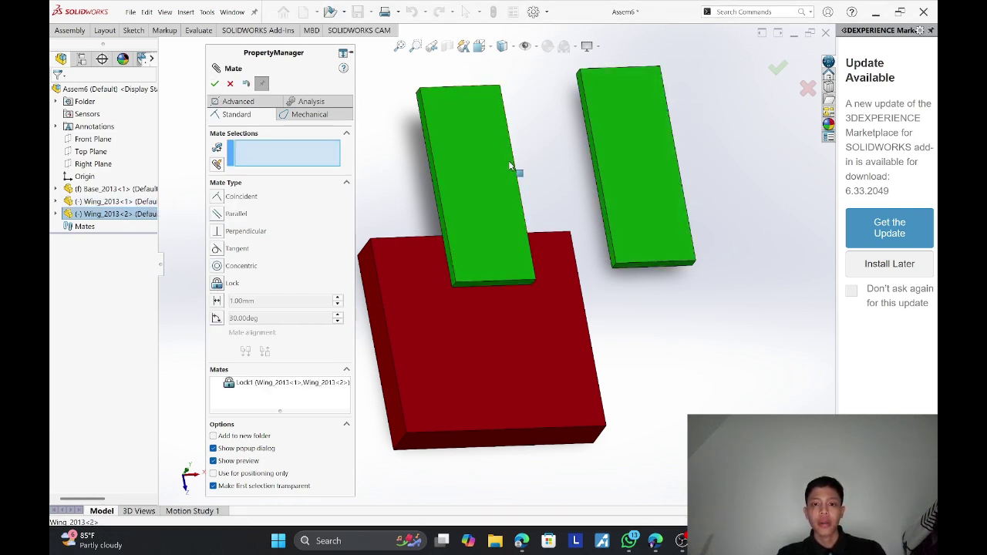
Move the locked wings around the red base from several views to check that they travel together.
mouse_move(509, 165)
mouse_down()
mouse_move(584, 216)
mouse_move(355, 247)
mouse_move(408, 193)
mouse_move(519, 188)
mouse_move(522, 177)
mouse_up()
drag(669, 158, 546, 257)
drag(552, 274, 777, 249)
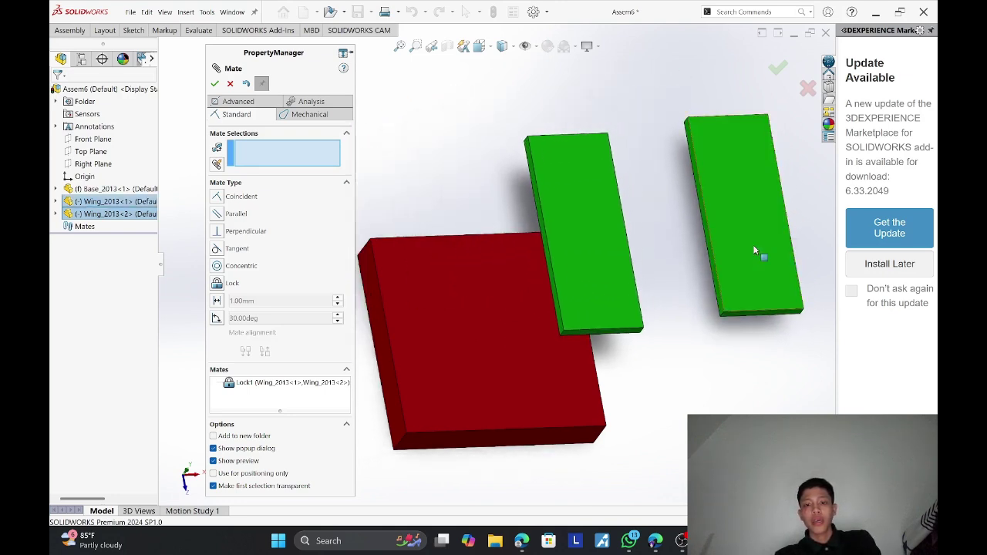
drag(720, 214, 664, 220)
middle_drag(663, 221, 541, 176)
drag(702, 228, 607, 186)
middle_drag(515, 243, 349, 360)
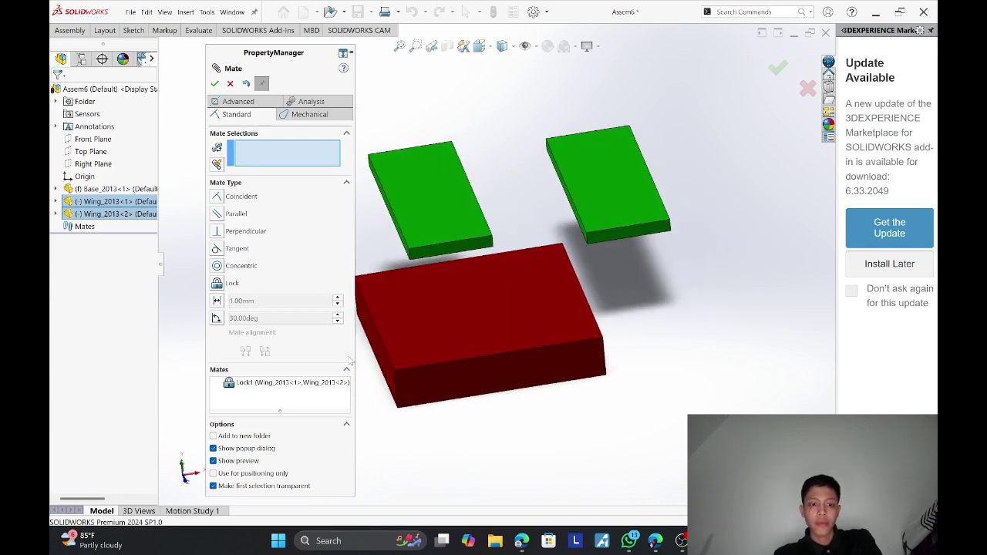
Delete the lock mate between the wings and rotate each wing individually onto its narrow side.
right_click(248, 388)
click(274, 391)
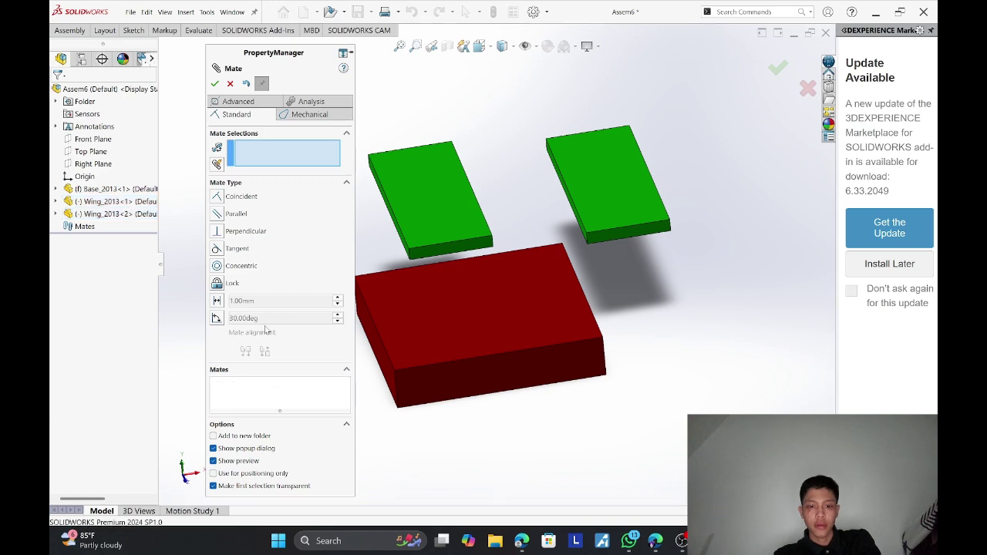
middle_drag(469, 126, 468, 146)
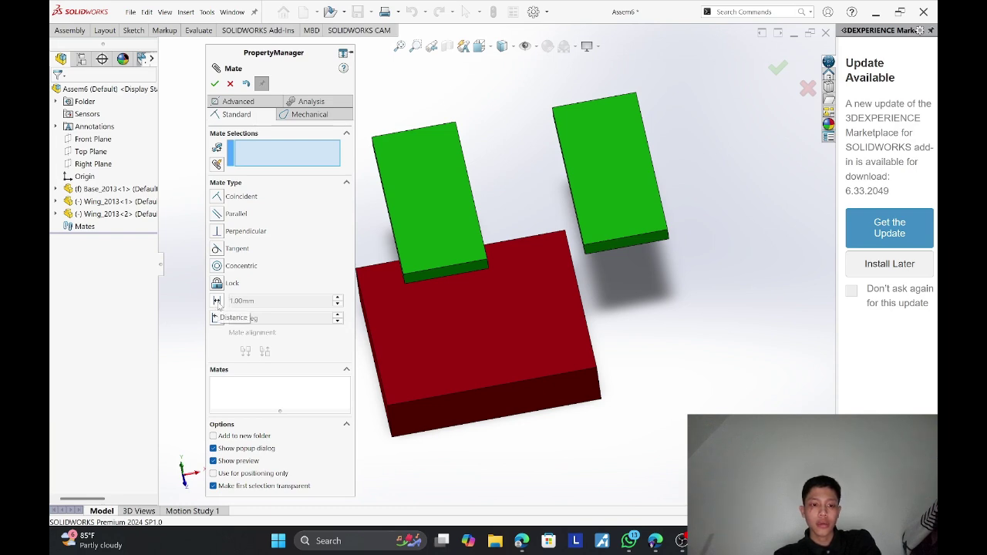
drag(452, 198, 362, 405)
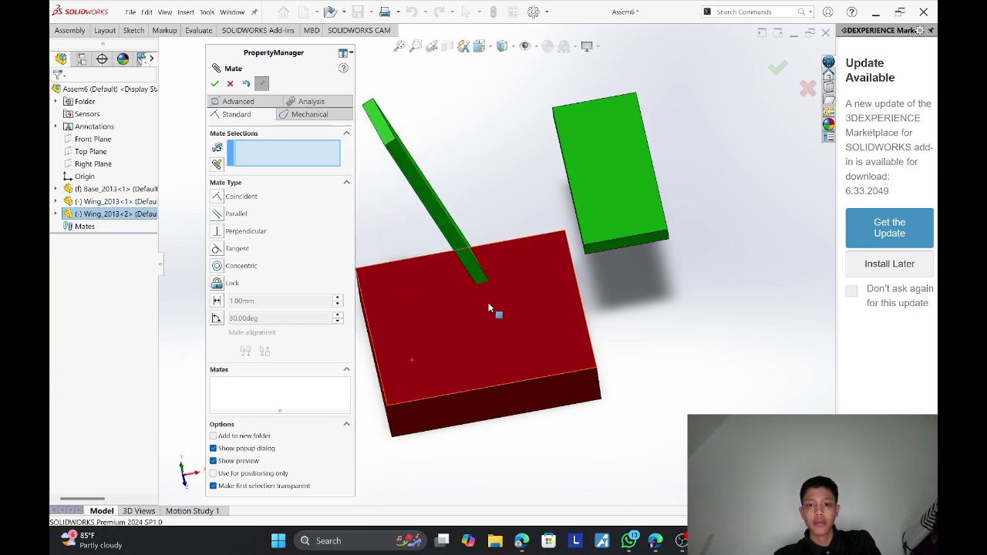
drag(587, 194, 438, 166)
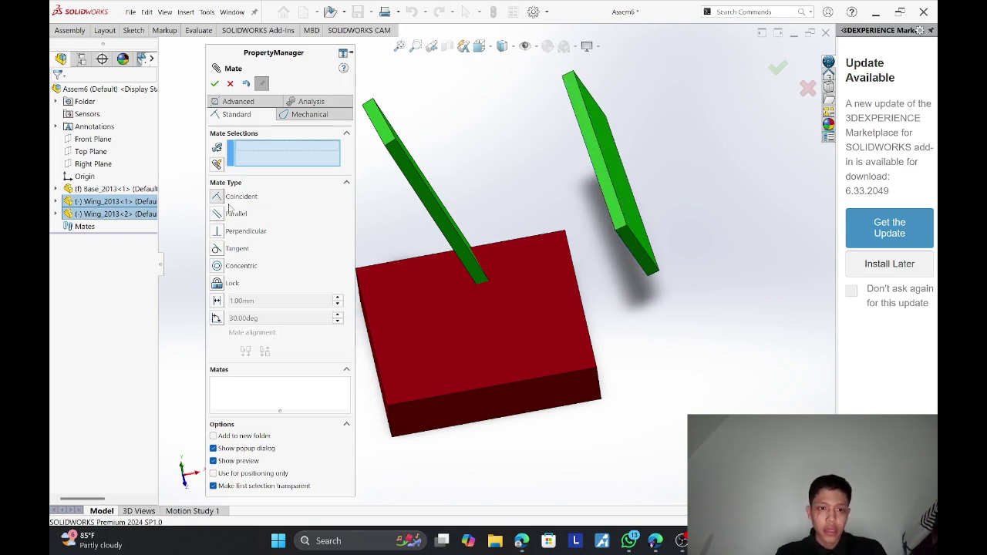
click(623, 245)
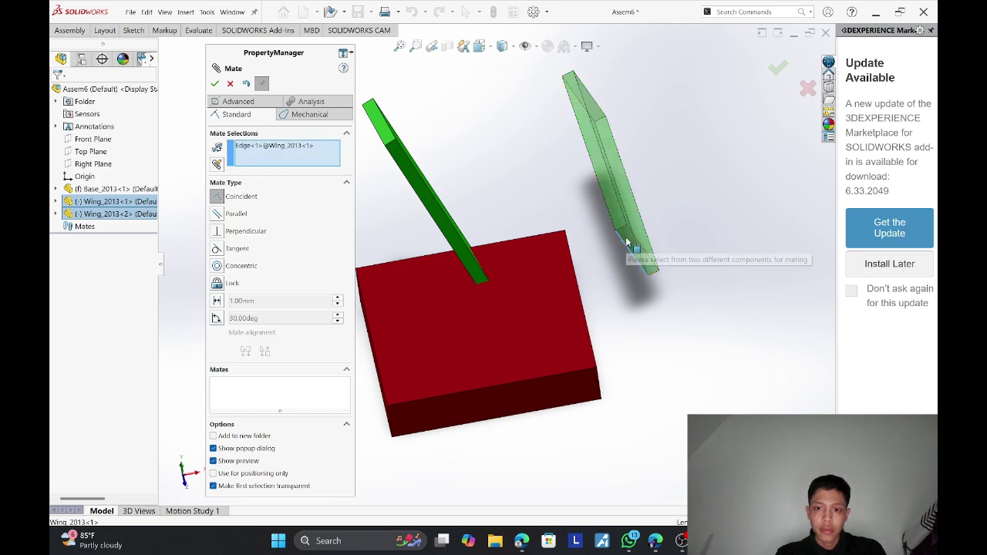
right_click(244, 148)
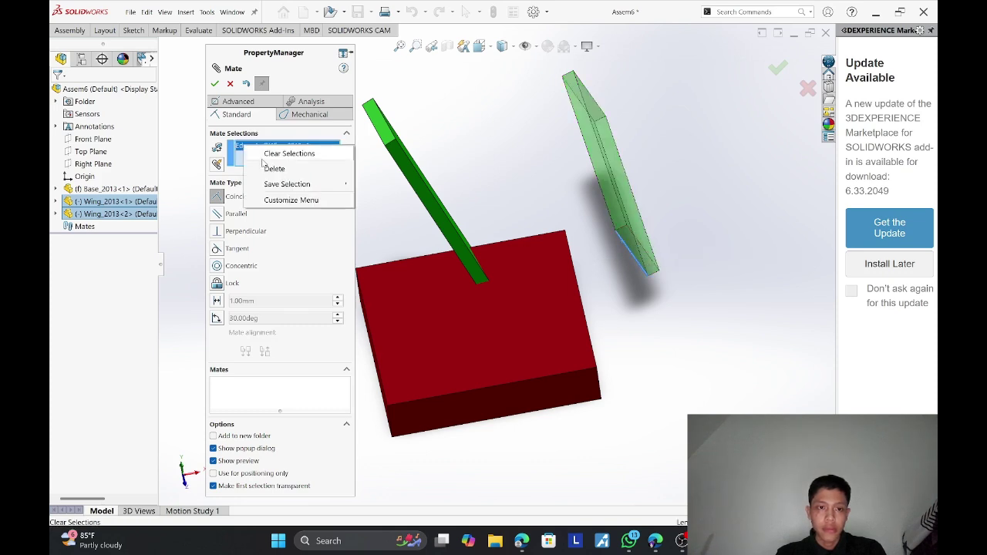
click(264, 150)
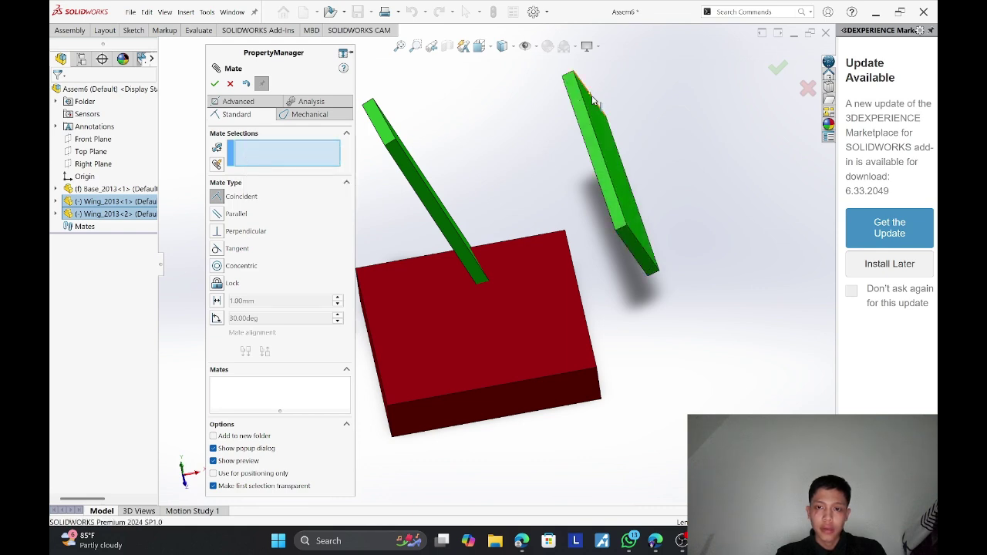
Try a 1 mm distance mate between the broad faces of the two green wings, and cancel it after viewing the preview.
right_drag(581, 102, 640, 246)
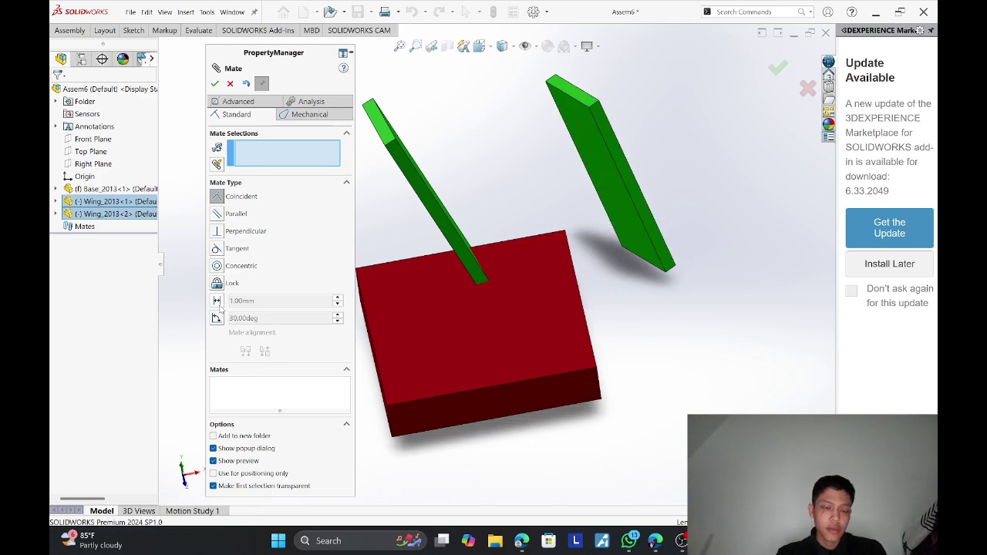
middle_drag(463, 155, 436, 189)
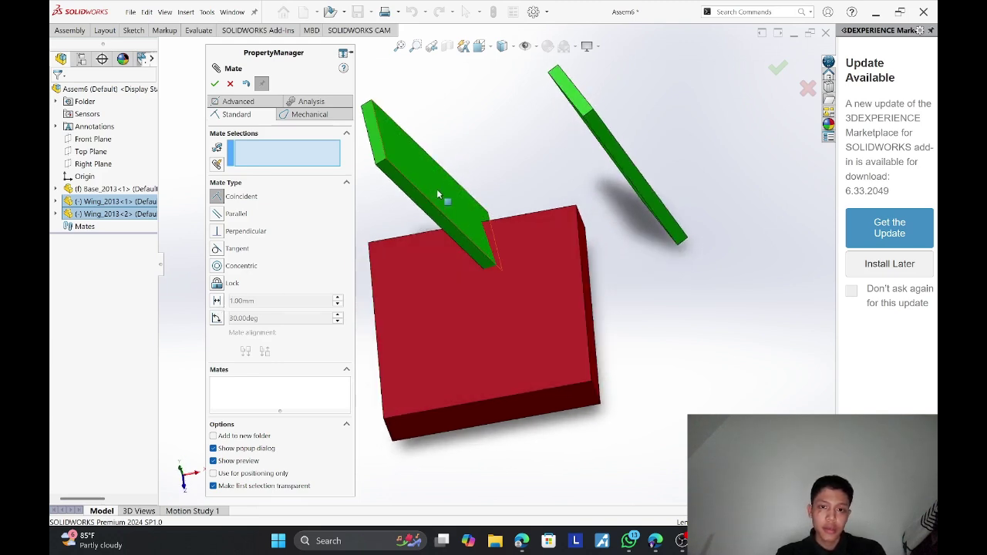
click(429, 192)
click(217, 302)
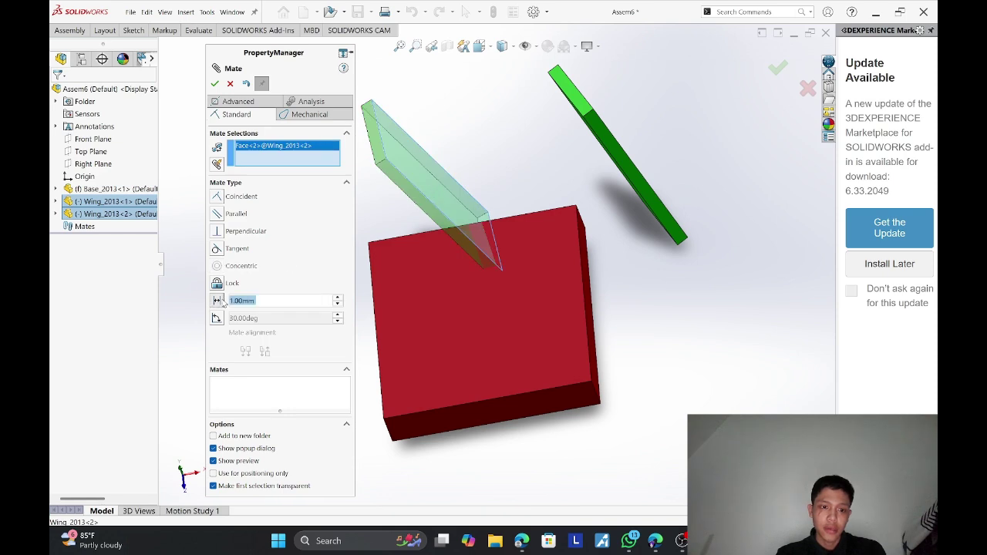
middle_drag(555, 133, 585, 125)
click(586, 131)
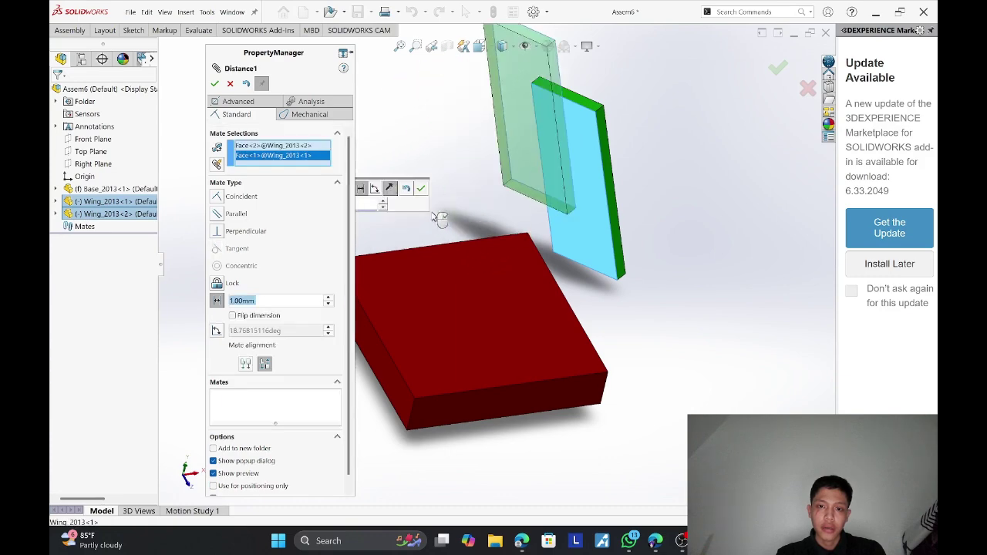
scroll(563, 141, down, 8)
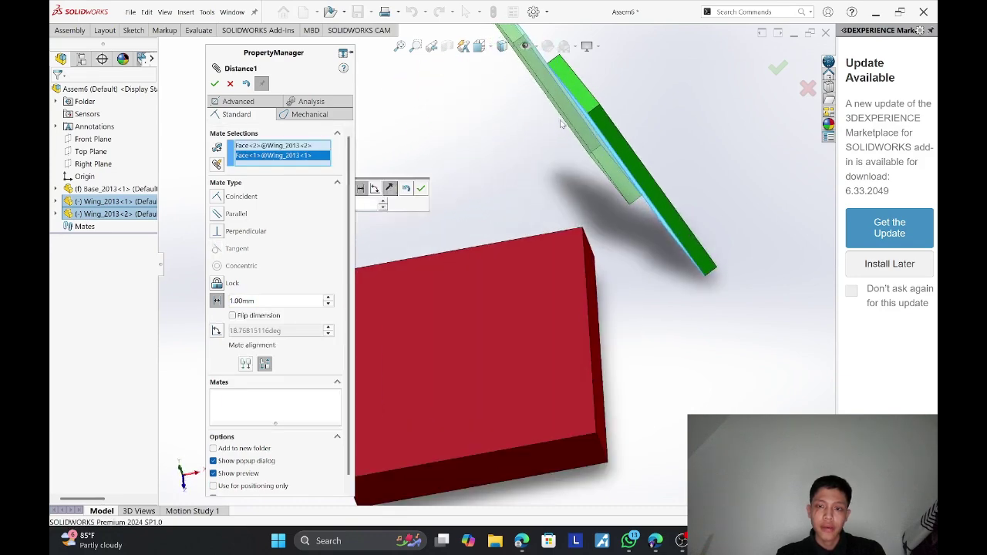
middle_drag(586, 103, 584, 131)
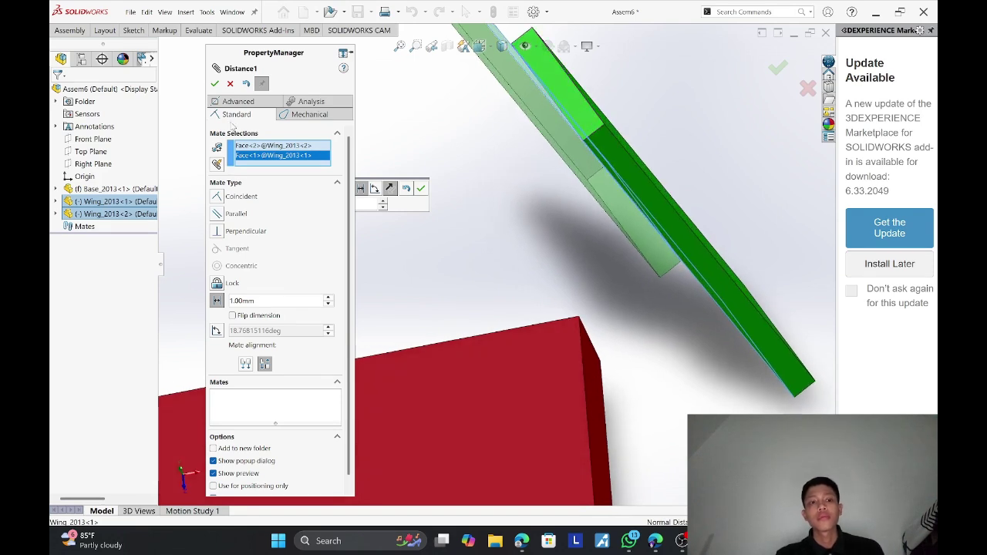
click(228, 85)
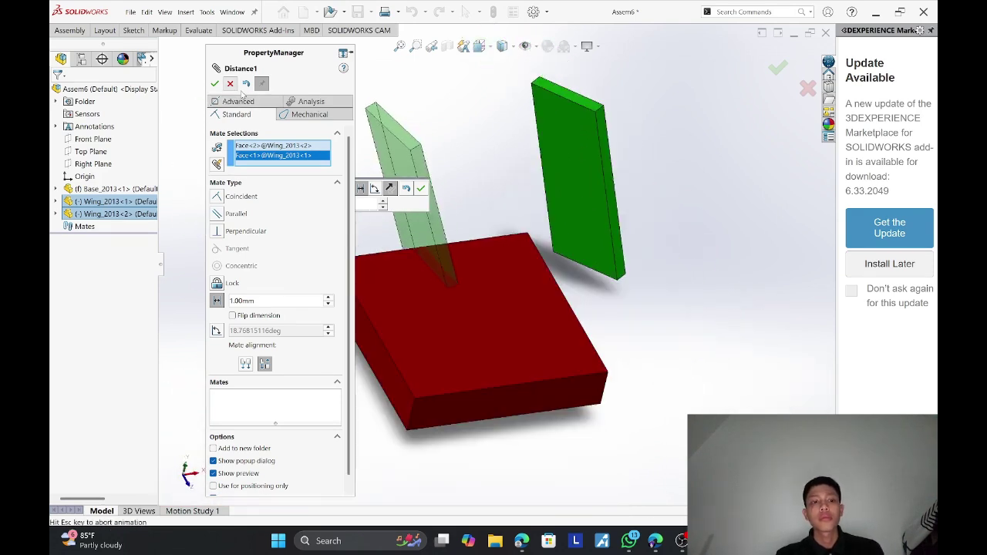
Move the wings aside, delete the lock mate between them, and rotate the wing standing off the base on its own.
drag(417, 176, 169, 169)
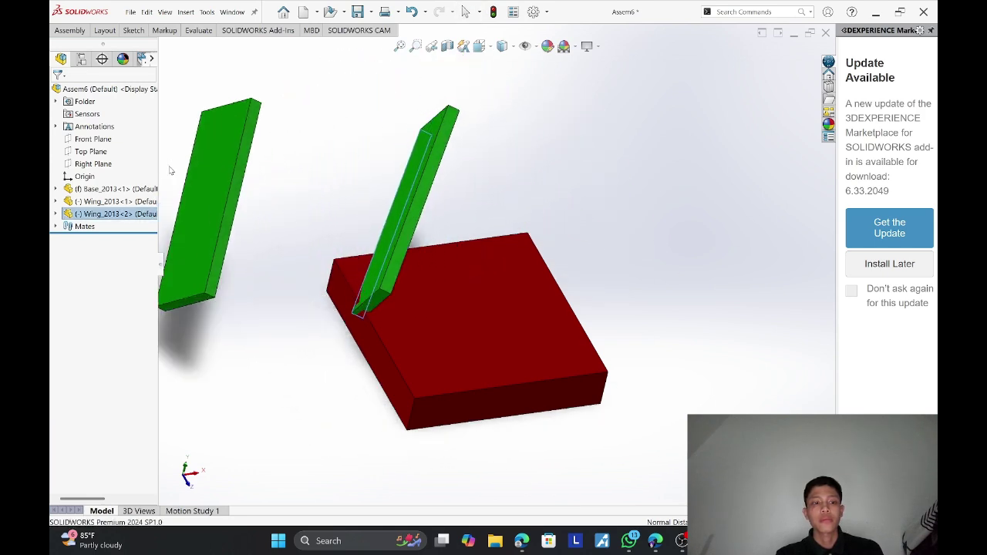
click(54, 227)
right_click(87, 239)
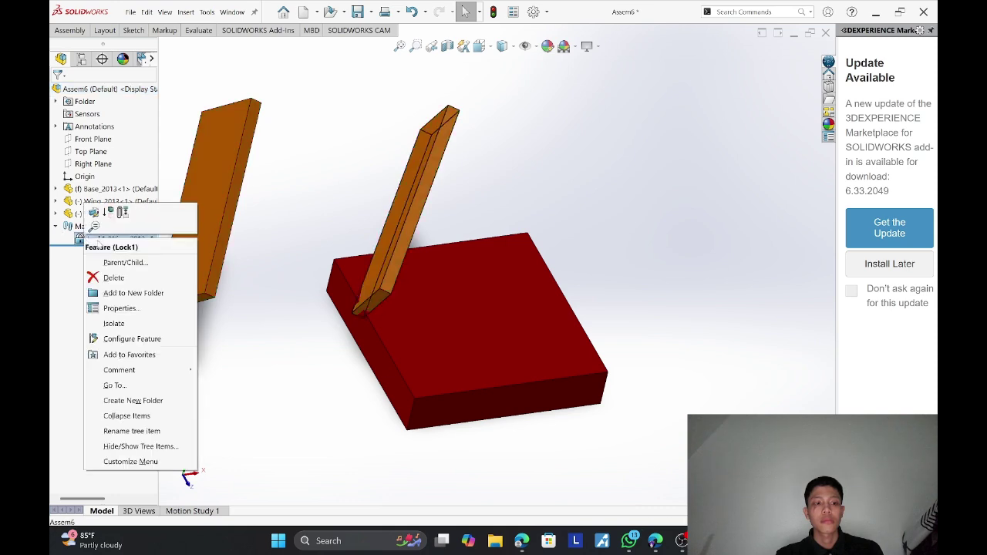
click(108, 275)
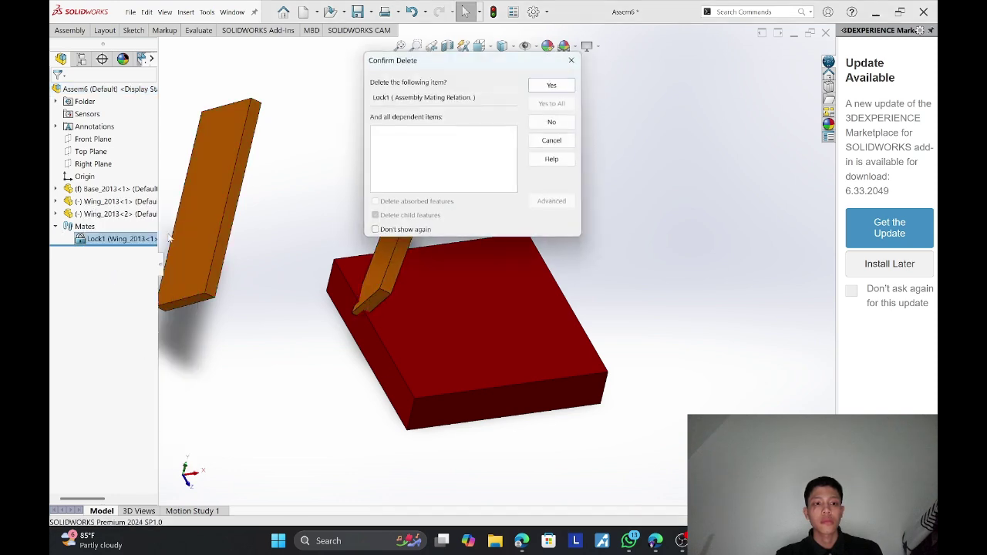
click(552, 85)
click(222, 172)
right_drag(304, 179, 182, 288)
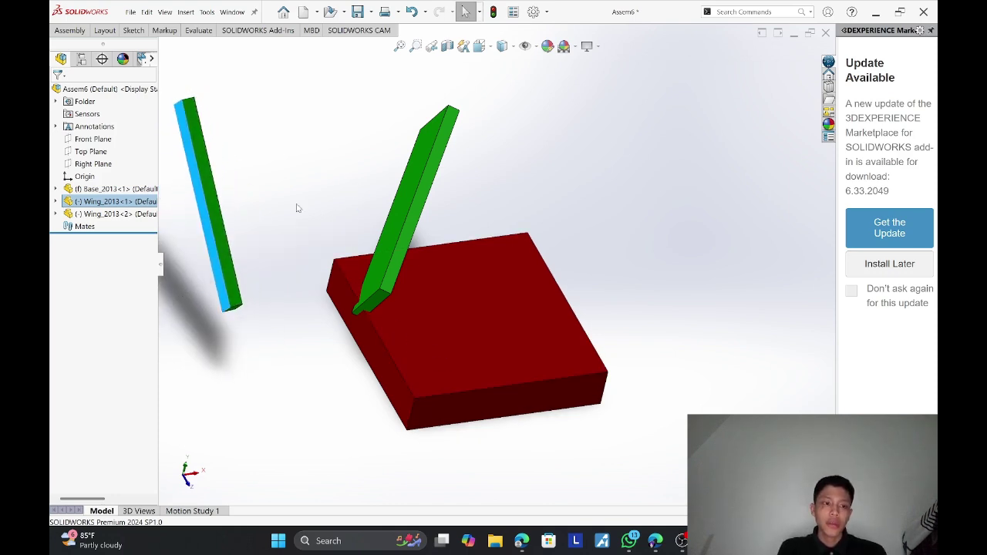
Add a lock mate between a face of the free-standing wing and a face of the wing over the base.
click(70, 30)
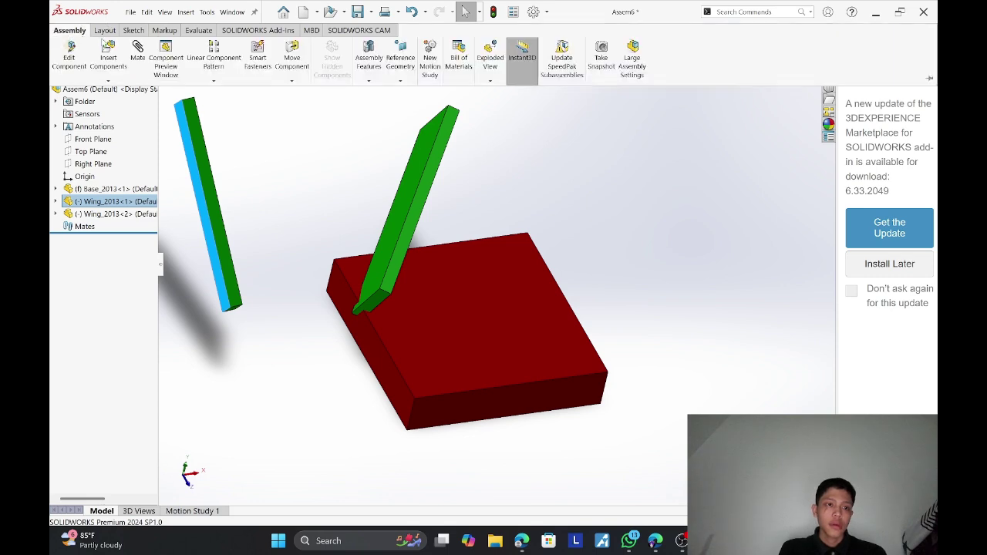
click(138, 51)
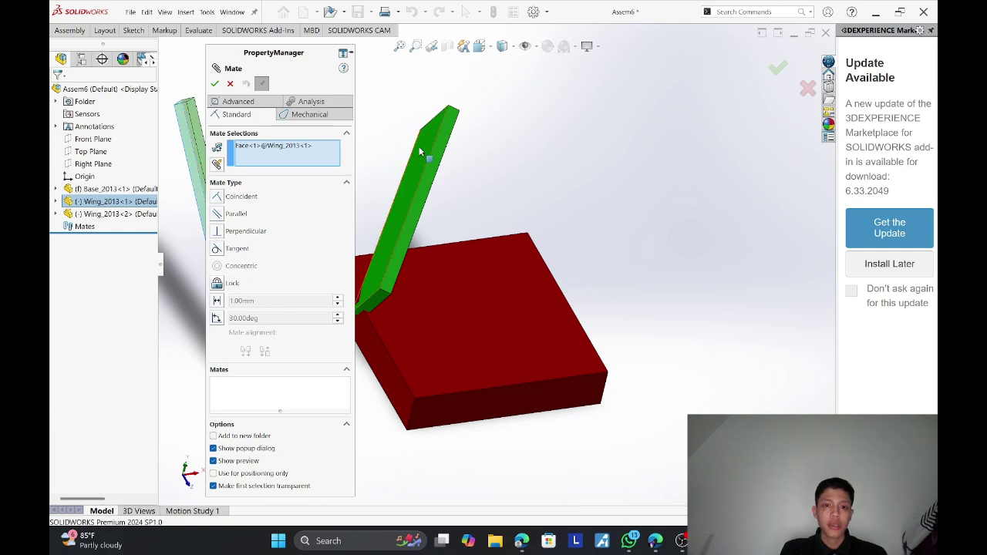
click(193, 154)
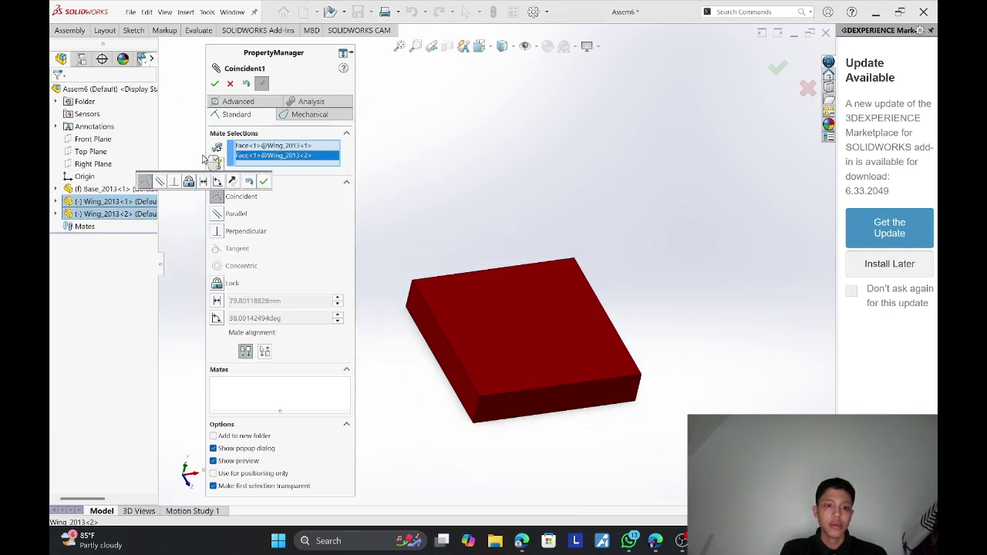
click(217, 283)
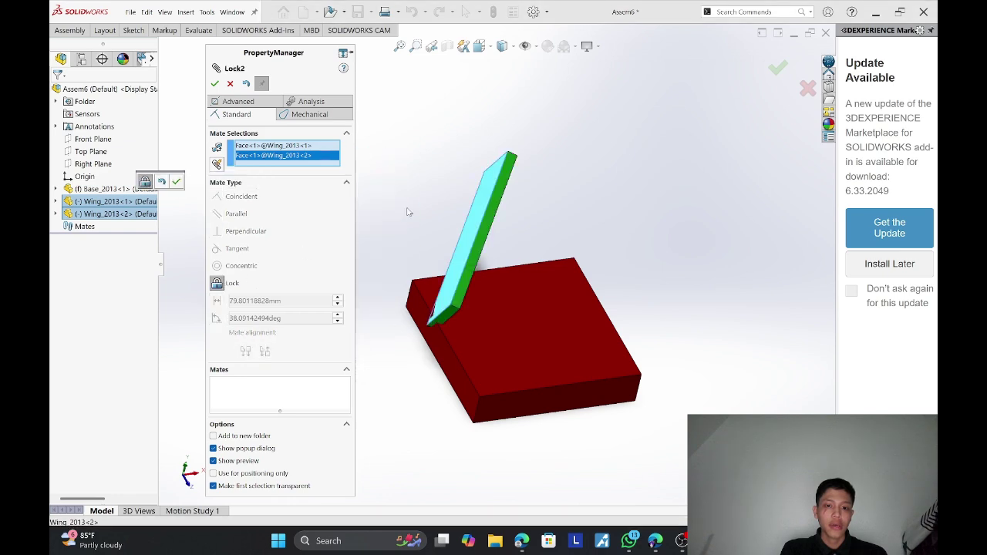
scroll(403, 201, down, 2)
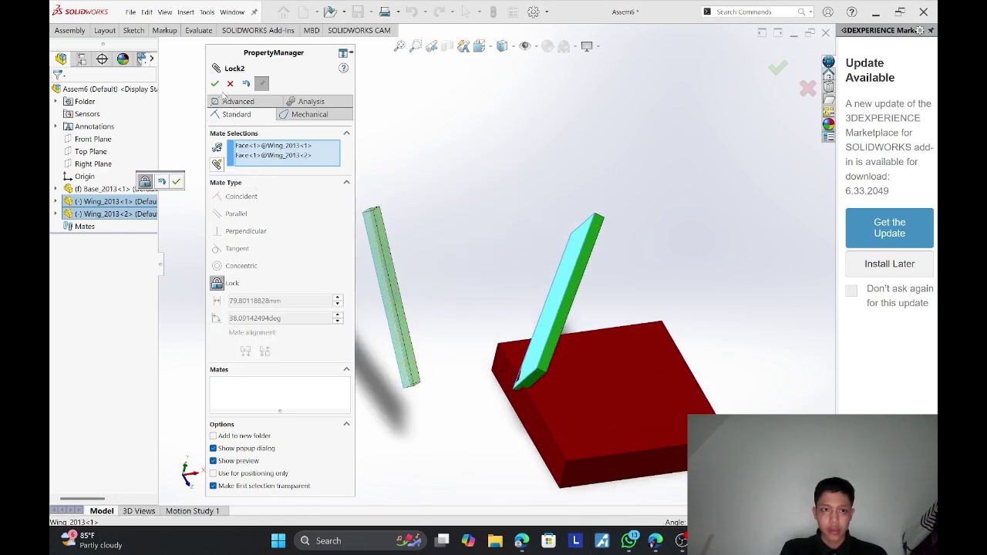
click(215, 84)
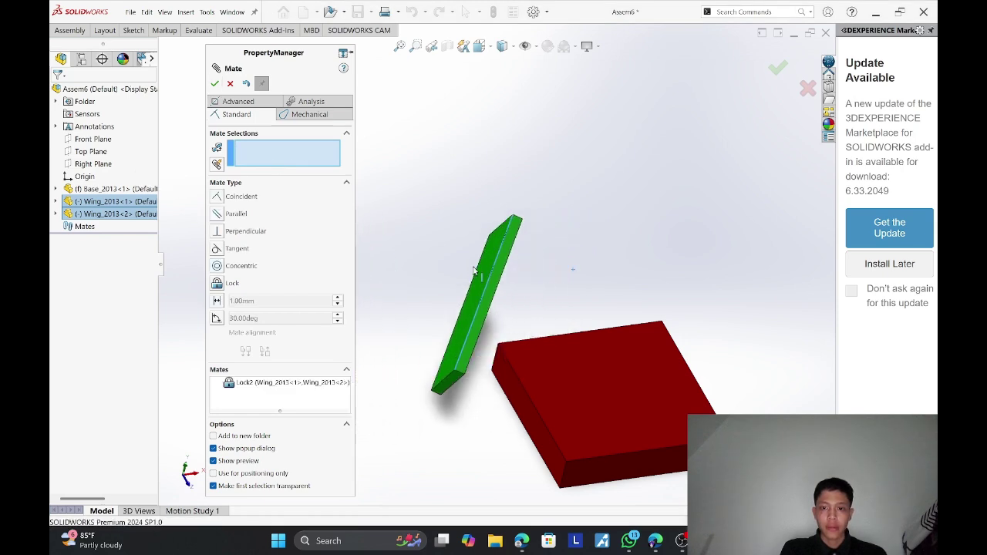
Move the locked wings above the red base to check that they travel together, and delete the lock mate.
drag(474, 270, 653, 199)
scroll(627, 187, down, 2)
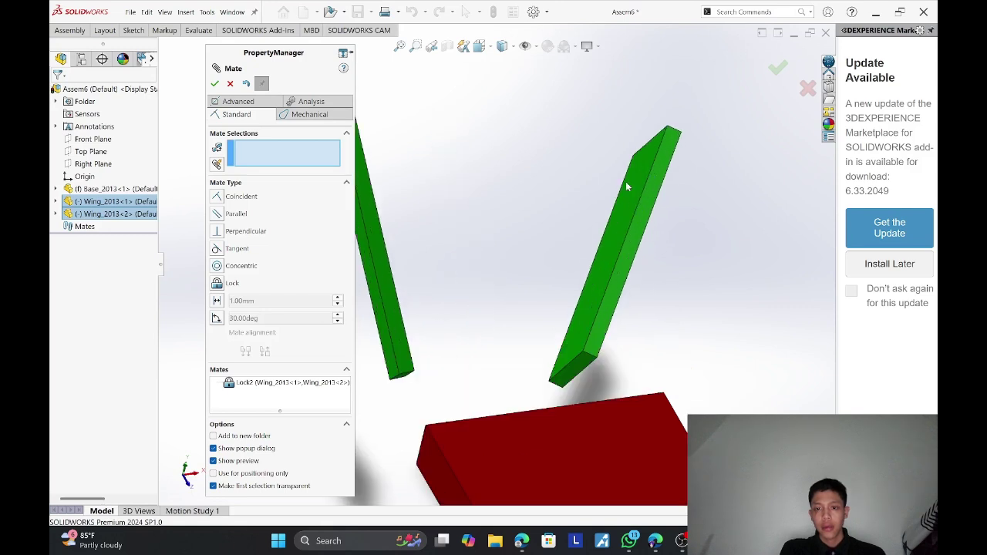
middle_drag(627, 187, 550, 299)
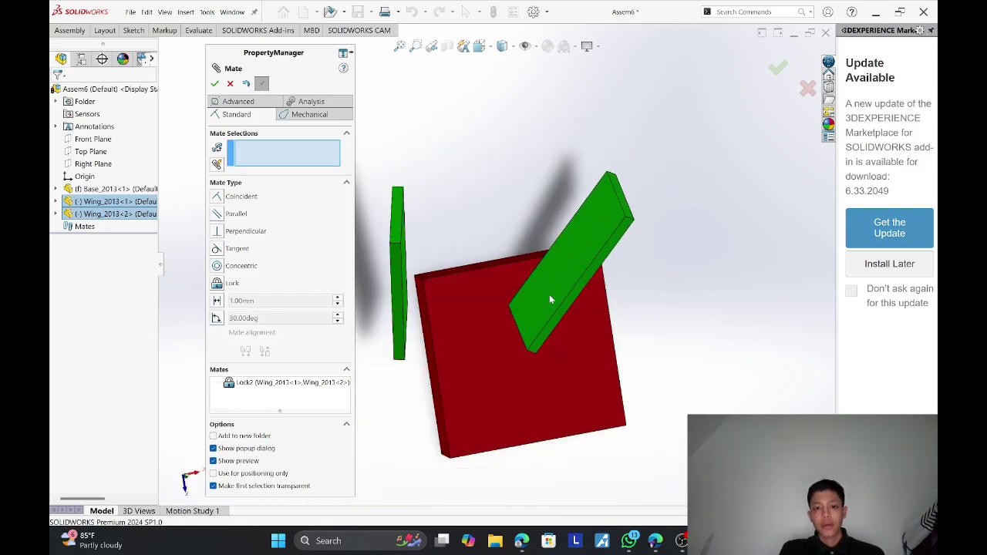
scroll(518, 215, up, 2)
scroll(515, 213, down, 2)
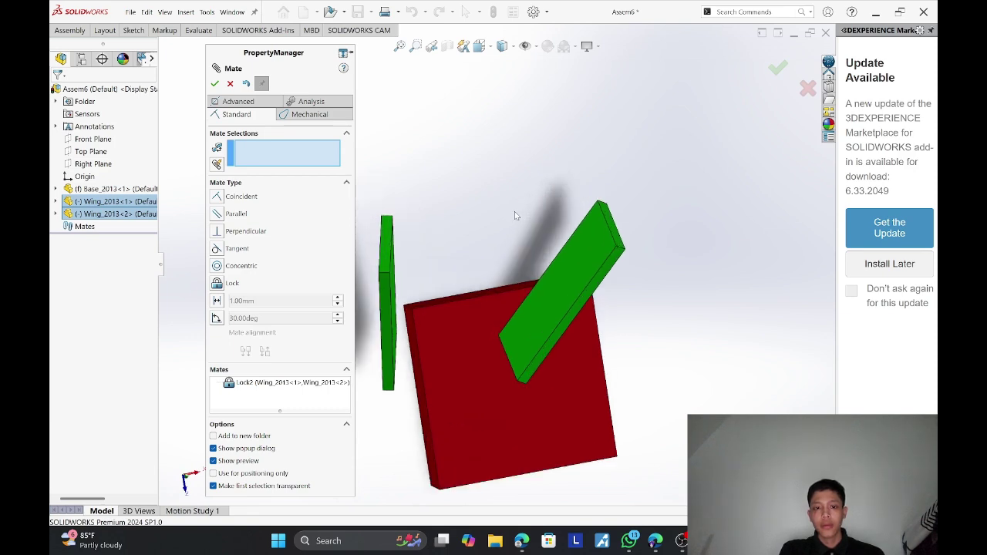
middle_drag(514, 211, 510, 131)
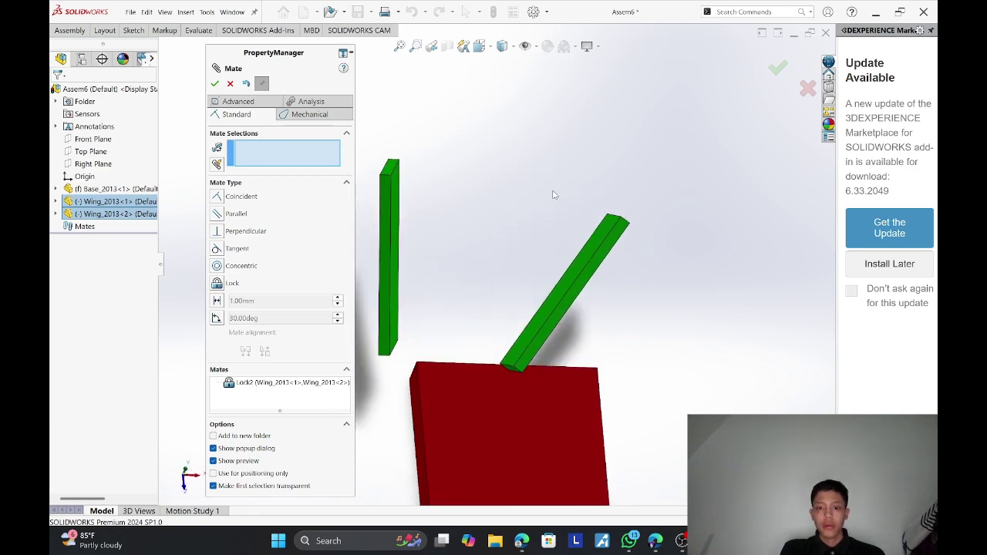
drag(609, 260, 716, 203)
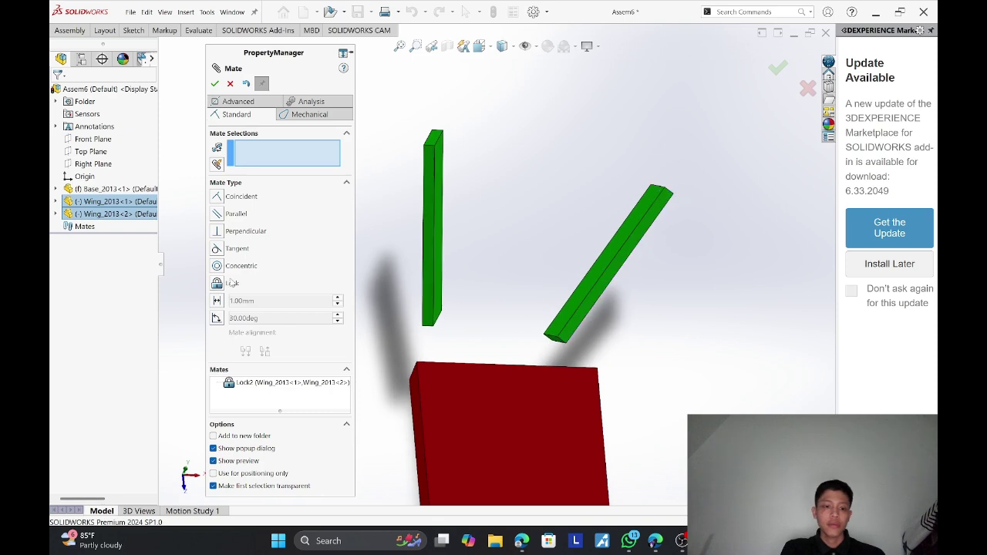
right_click(252, 384)
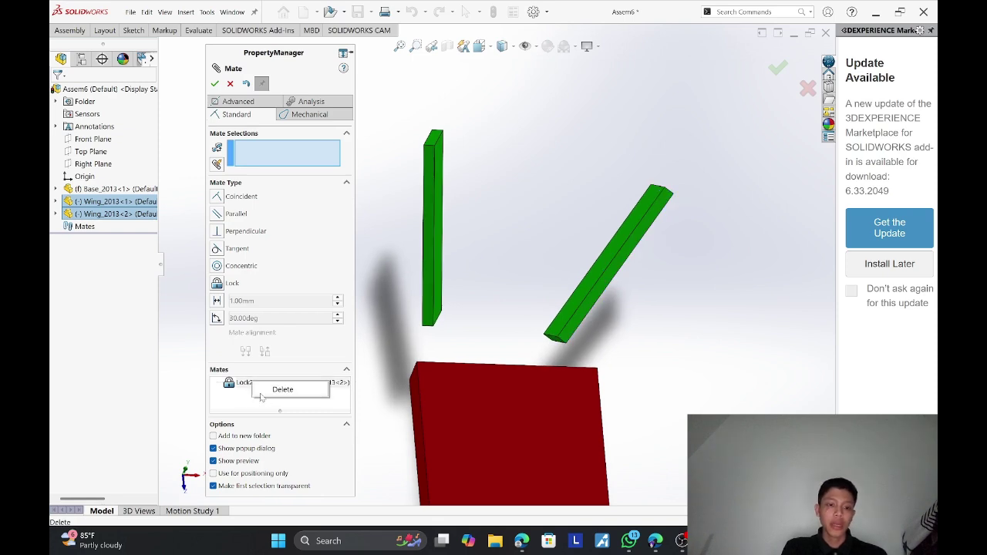
click(266, 392)
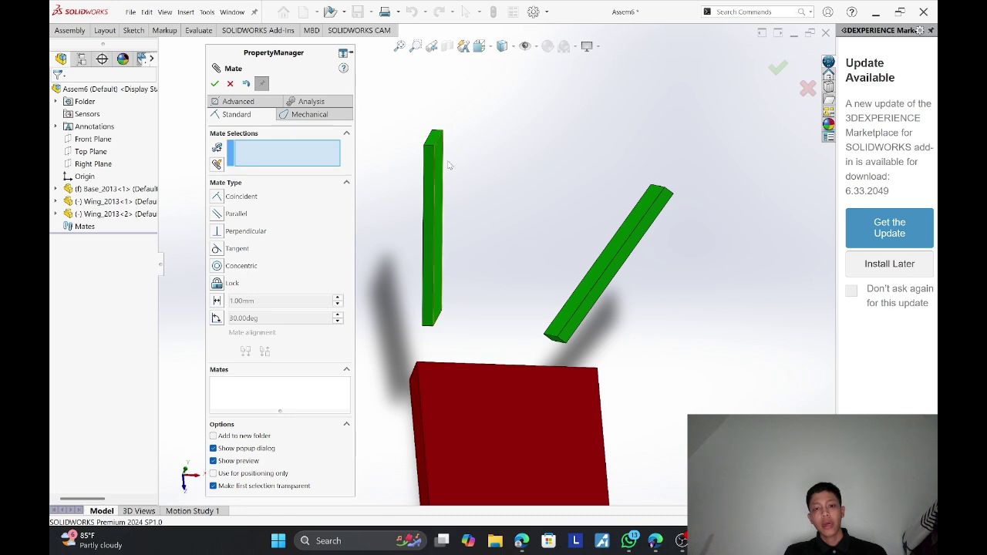
Try a 100 mm distance mate between the broad faces of the two green wings.
middle_drag(473, 162, 446, 219)
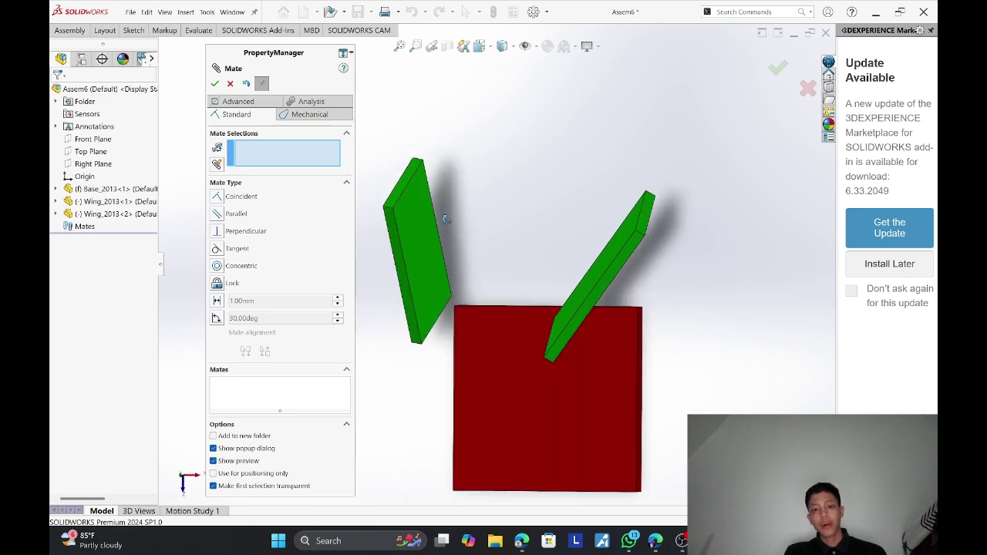
scroll(445, 219, down, 2)
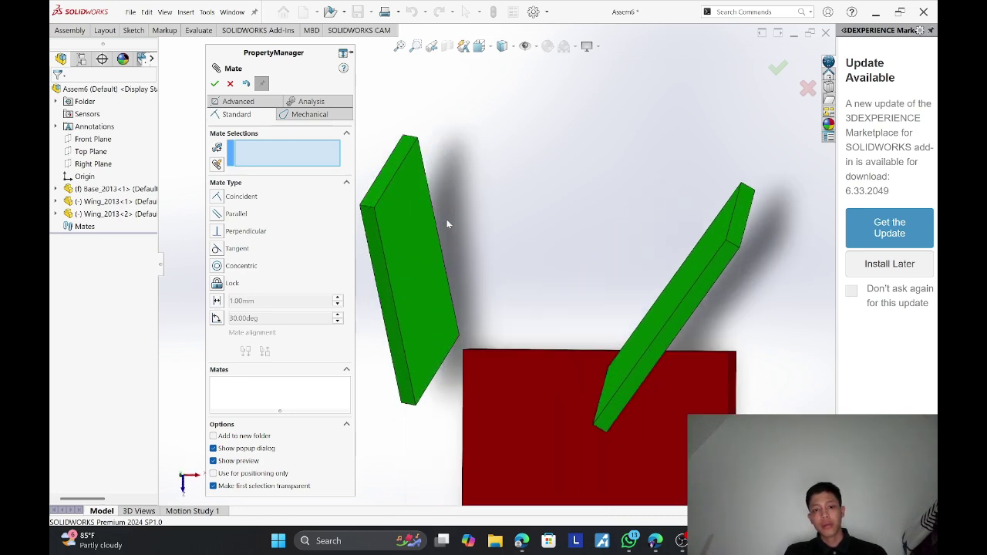
click(399, 212)
click(219, 302)
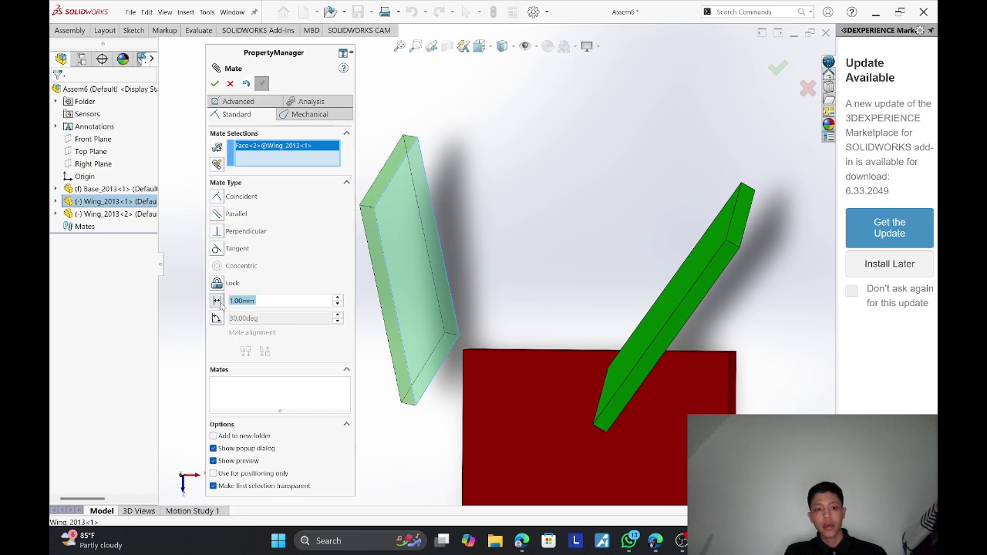
middle_drag(630, 252, 772, 285)
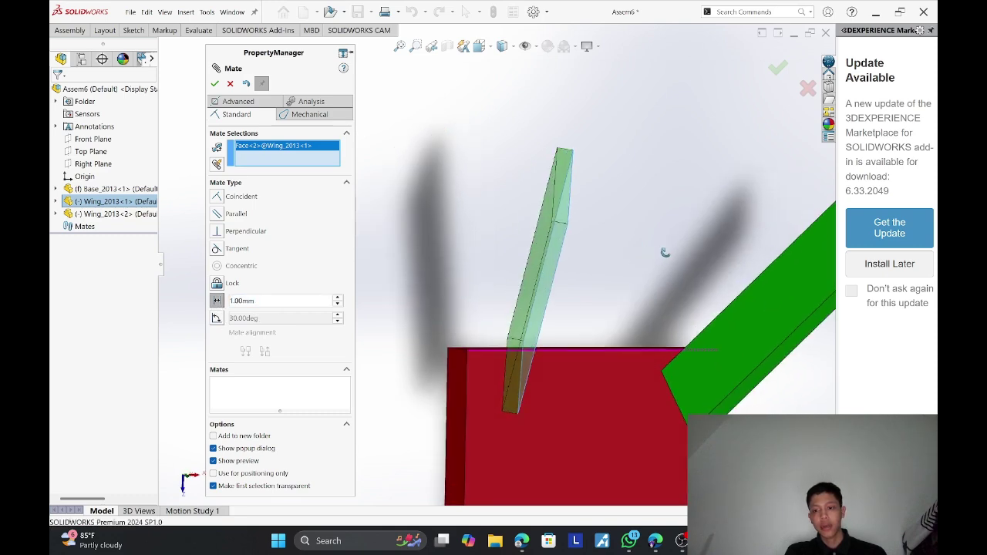
click(757, 280)
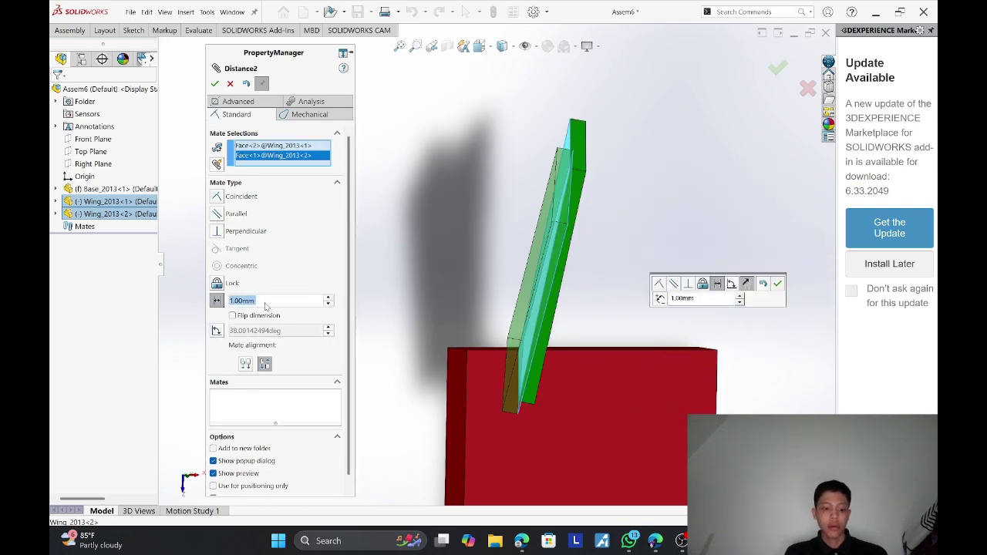
text(1)
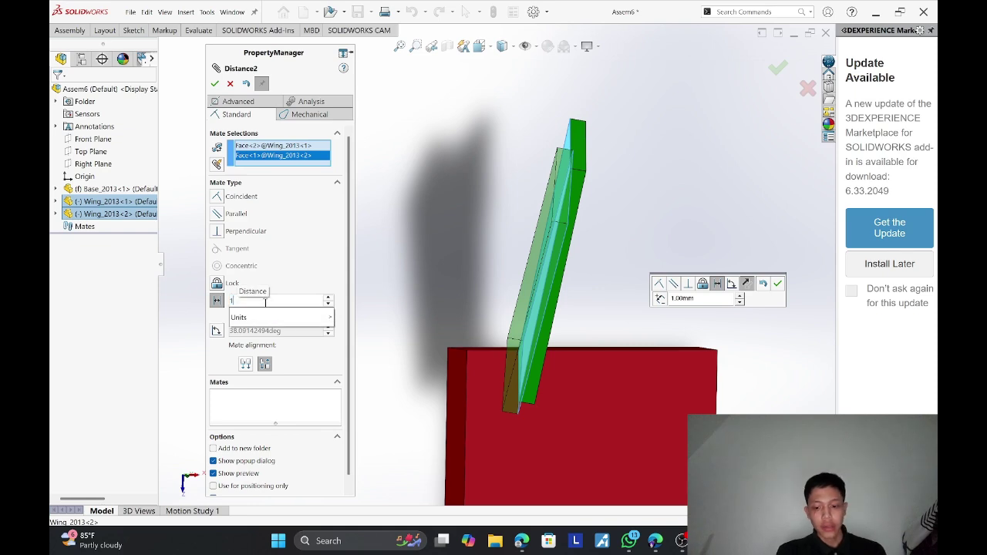
text(00)
key(Return)
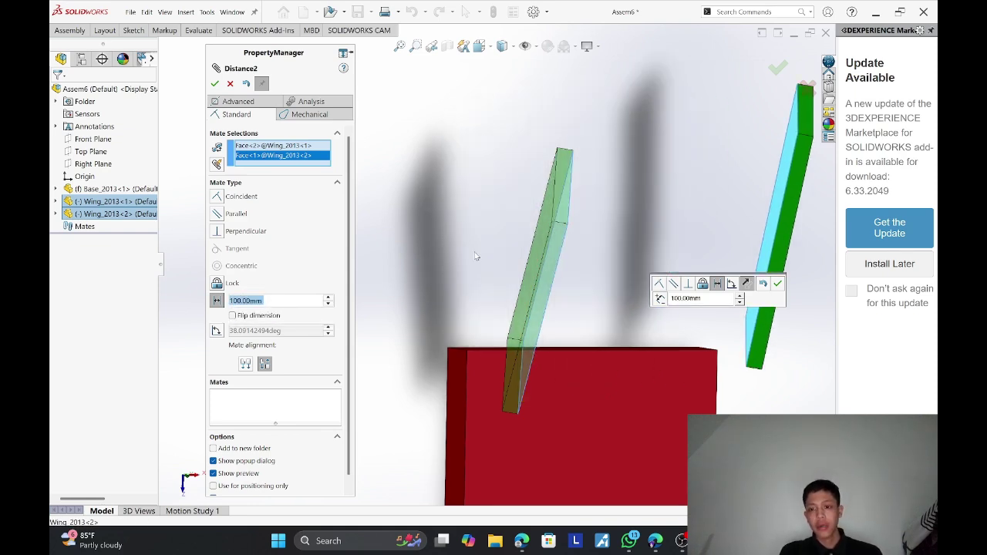
middle_drag(635, 172, 577, 150)
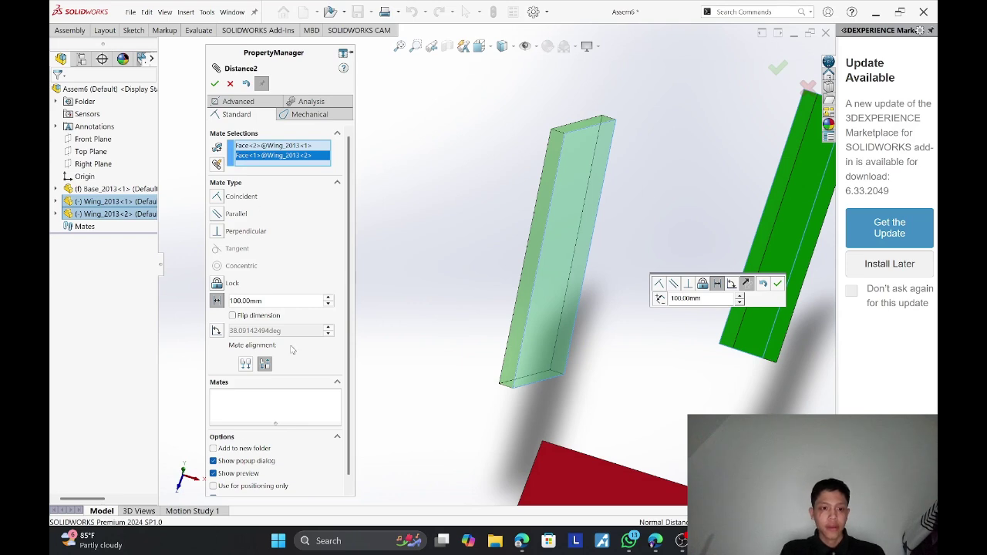
click(215, 84)
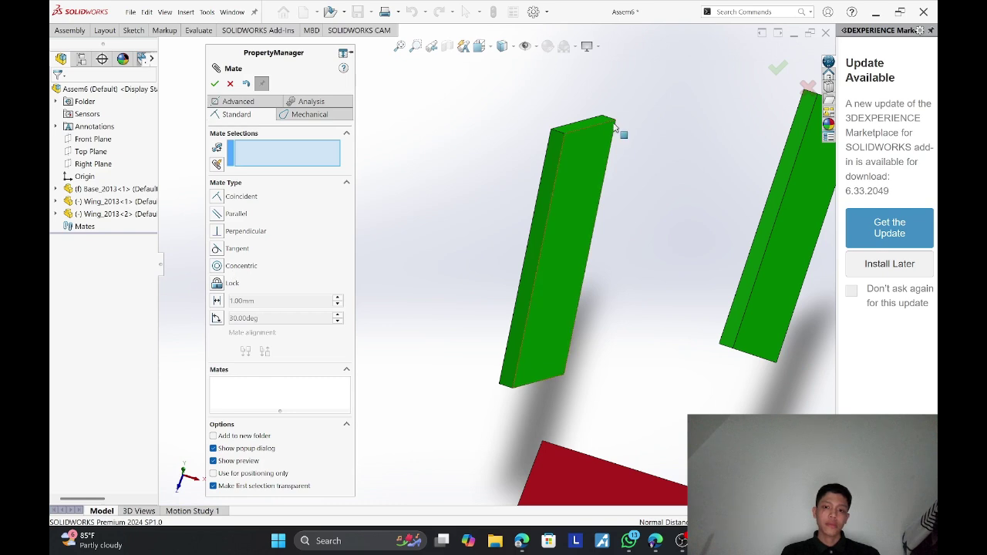
Rotate the wing farther from the base on its own and add a coincident mate between its long edge and the red base's upper edge.
middle_drag(585, 144, 606, 161)
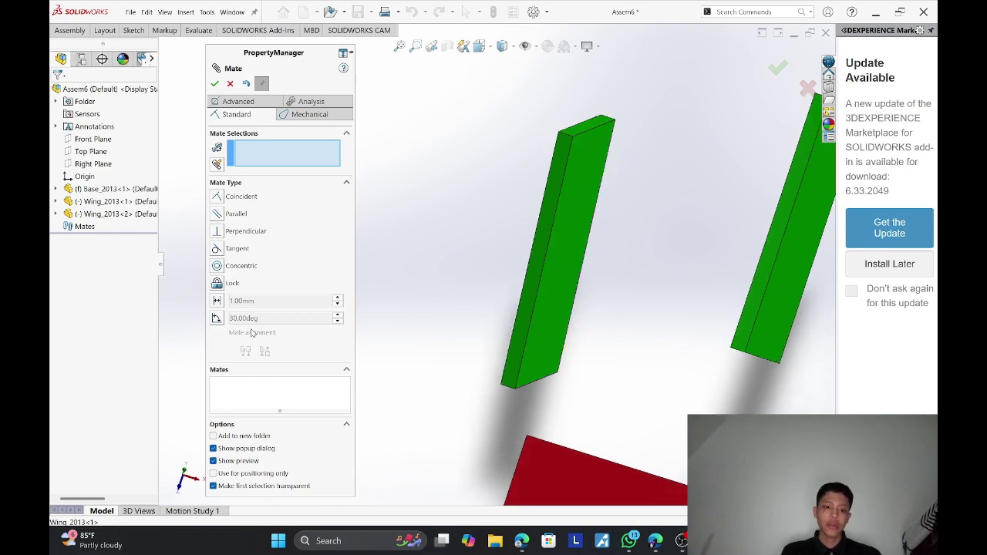
middle_drag(557, 227, 658, 270)
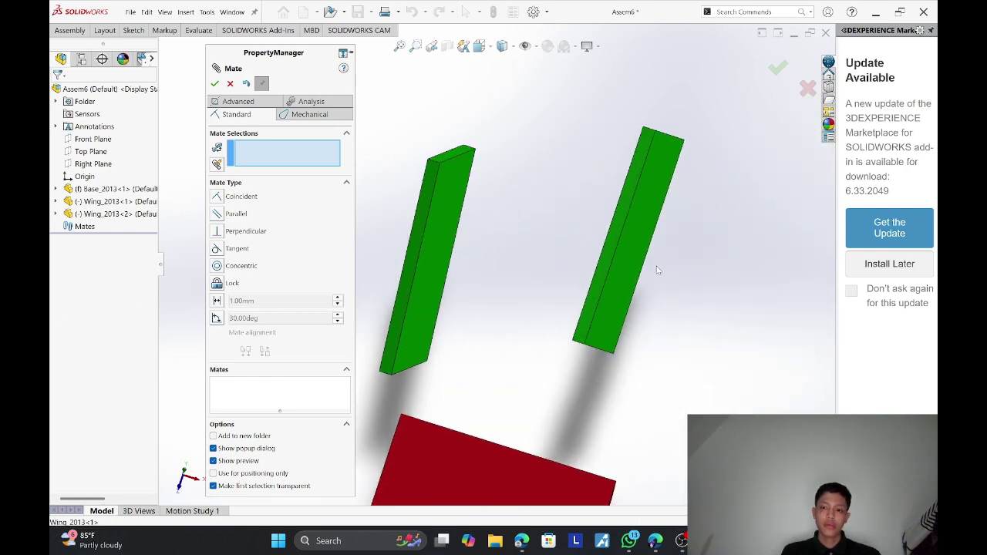
right_drag(615, 262, 629, 281)
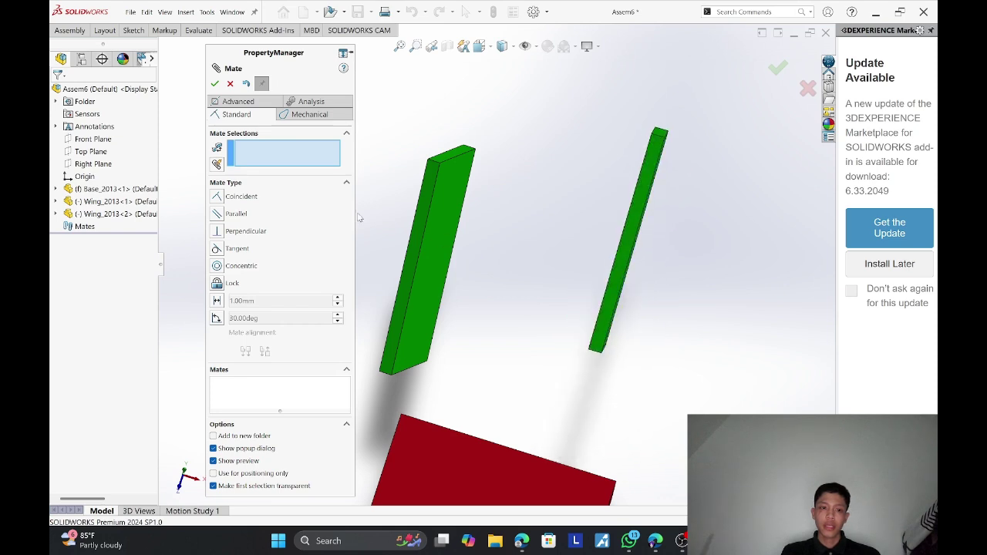
click(644, 221)
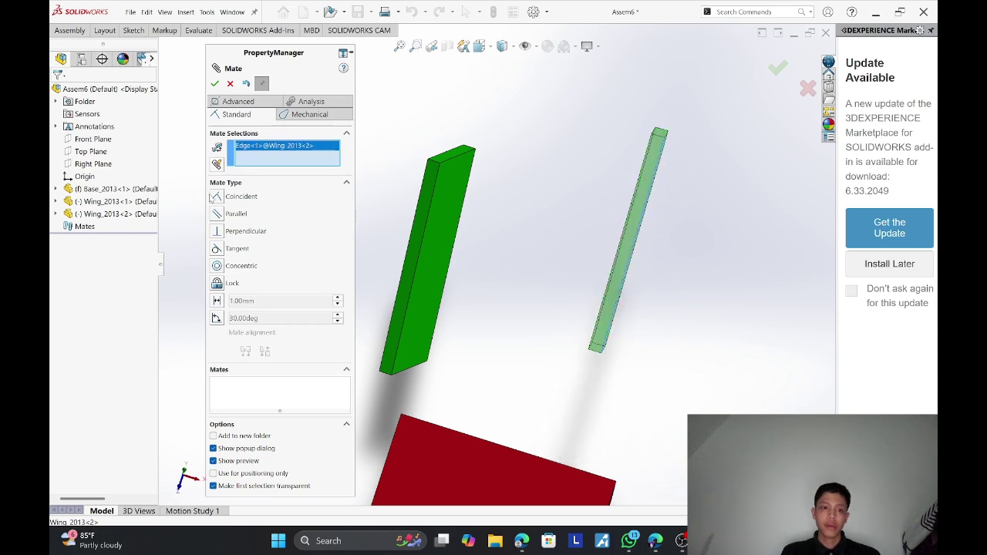
middle_drag(389, 280, 441, 387)
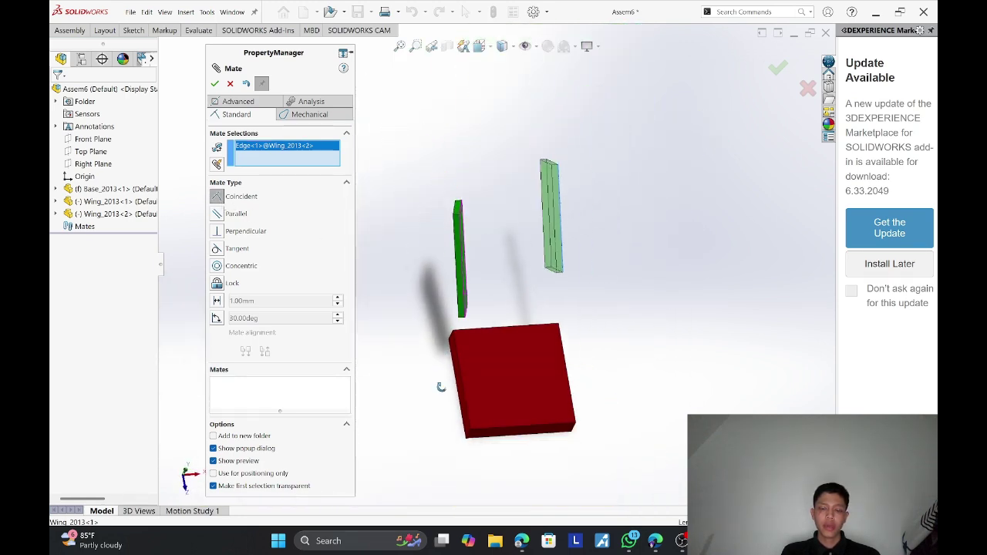
scroll(446, 389, down, 4)
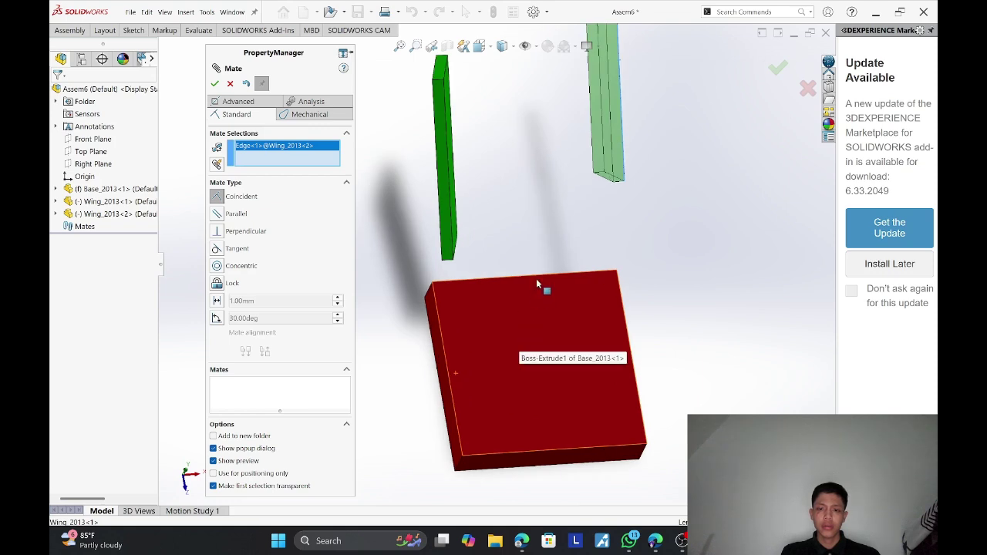
click(540, 279)
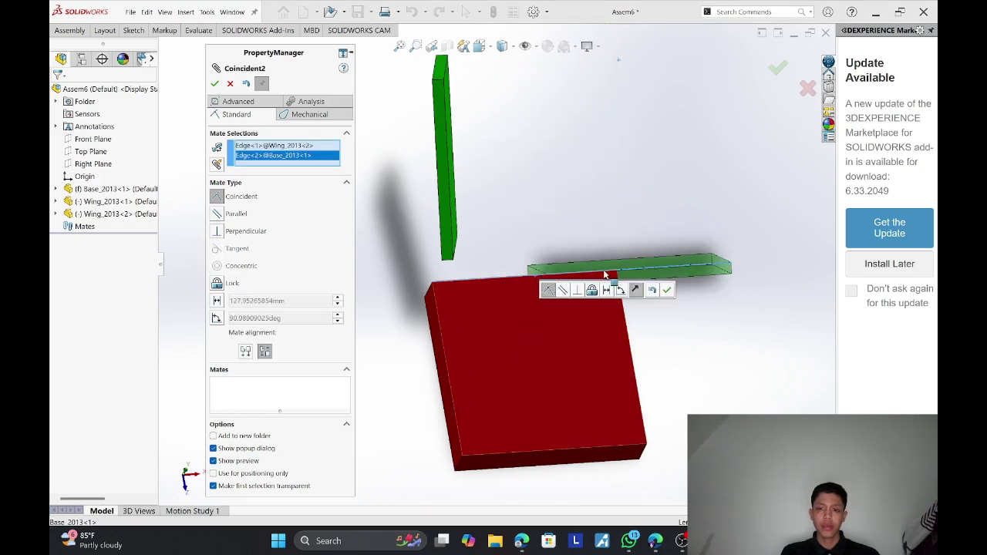
click(215, 83)
Swing the mated wing about the base edge until its broad face stands upright above the base.
drag(705, 264, 574, 195)
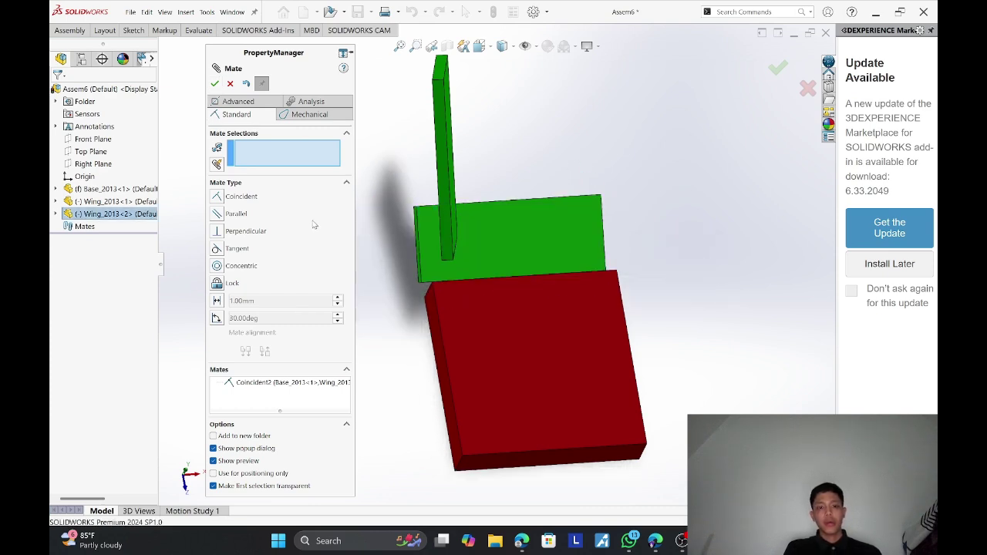
scroll(524, 218, down, 5)
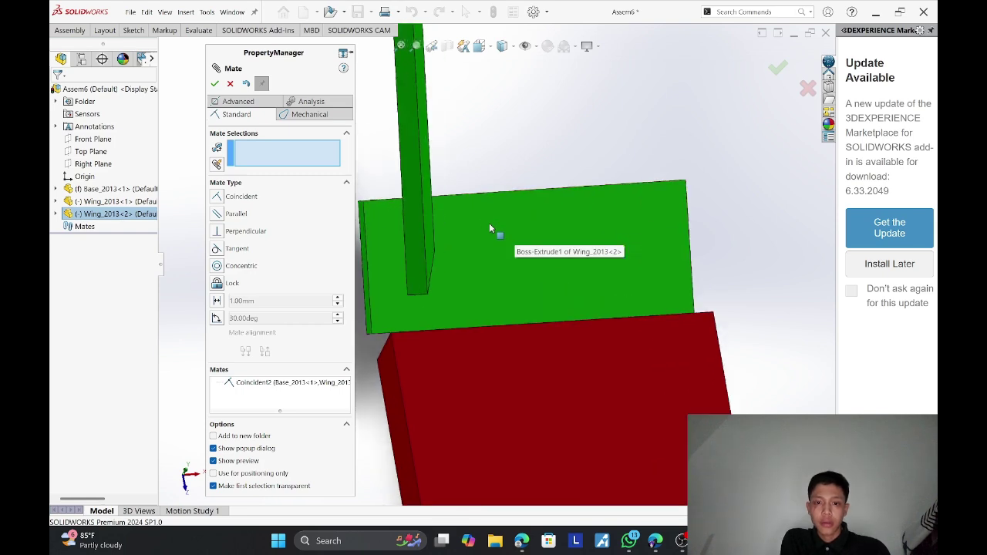
middle_drag(524, 218, 487, 199)
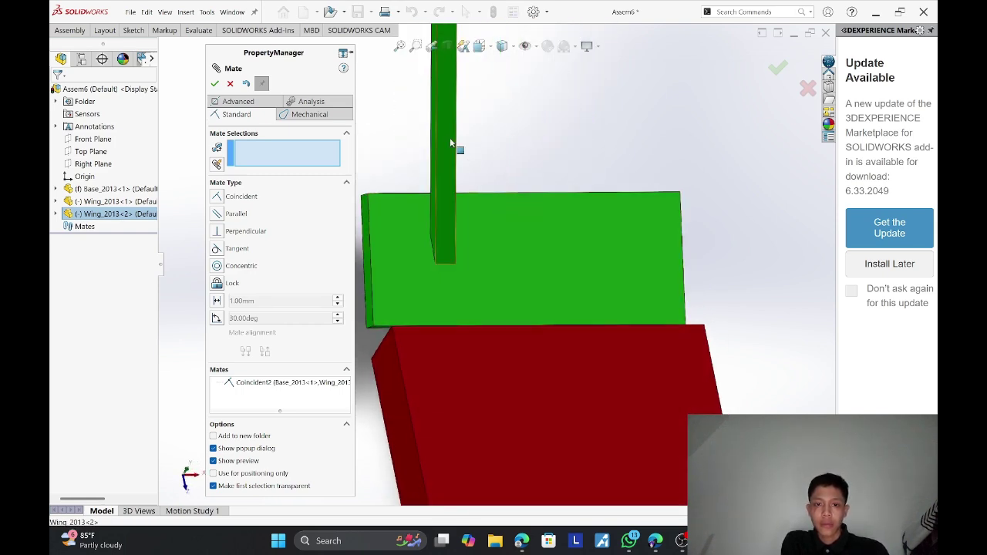
Move the free wing well clear of the base and slide the mated wing along the base edge to line up with it.
drag(451, 142, 873, 218)
scroll(648, 242, up, 3)
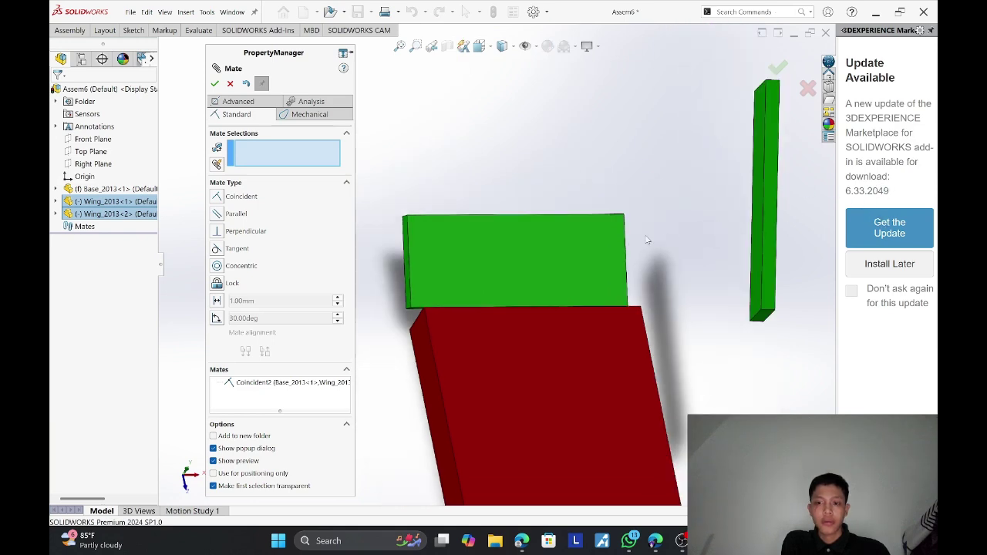
scroll(626, 243, down, 2)
scroll(626, 243, up, 4)
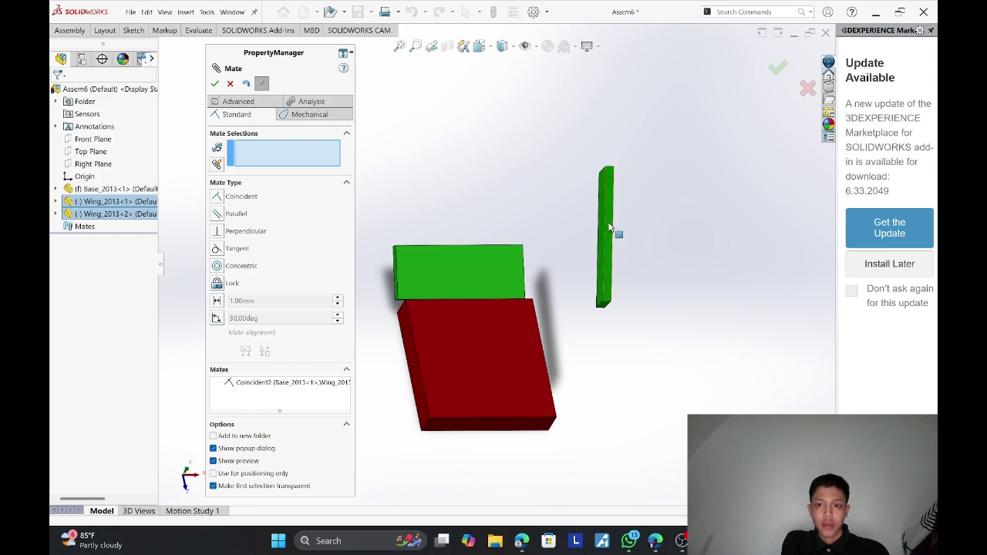
drag(615, 231, 716, 247)
scroll(466, 265, down, 2)
scroll(485, 270, up, 5)
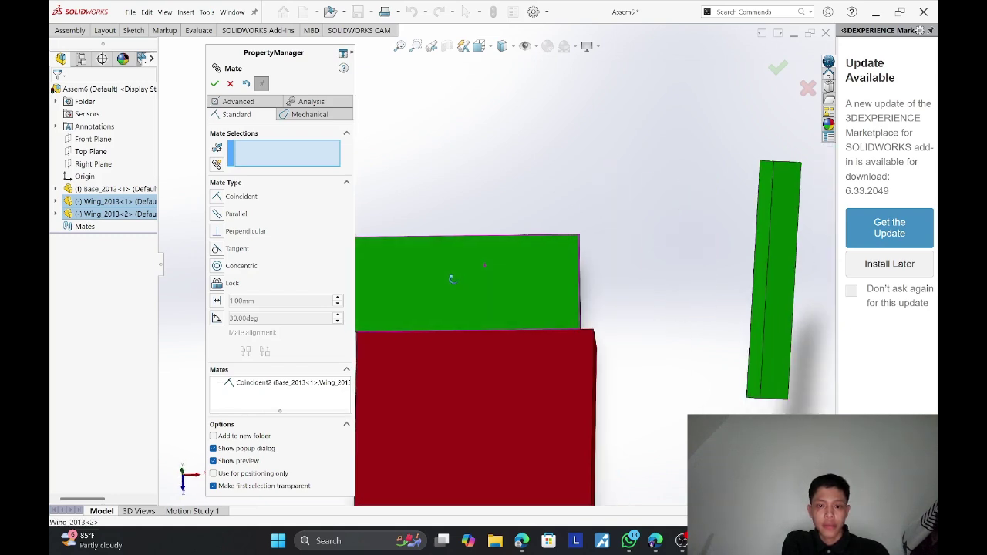
scroll(485, 271, down, 5)
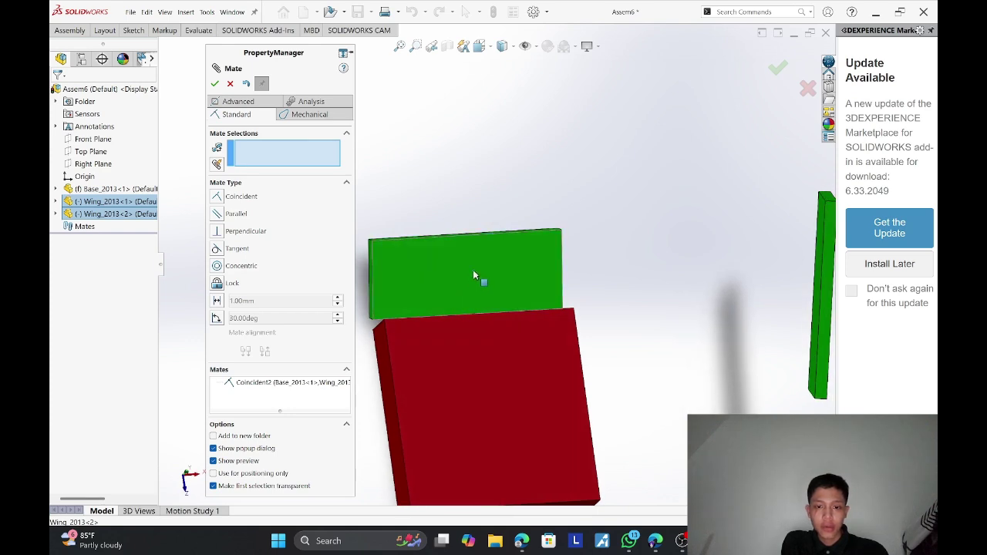
drag(473, 275, 516, 278)
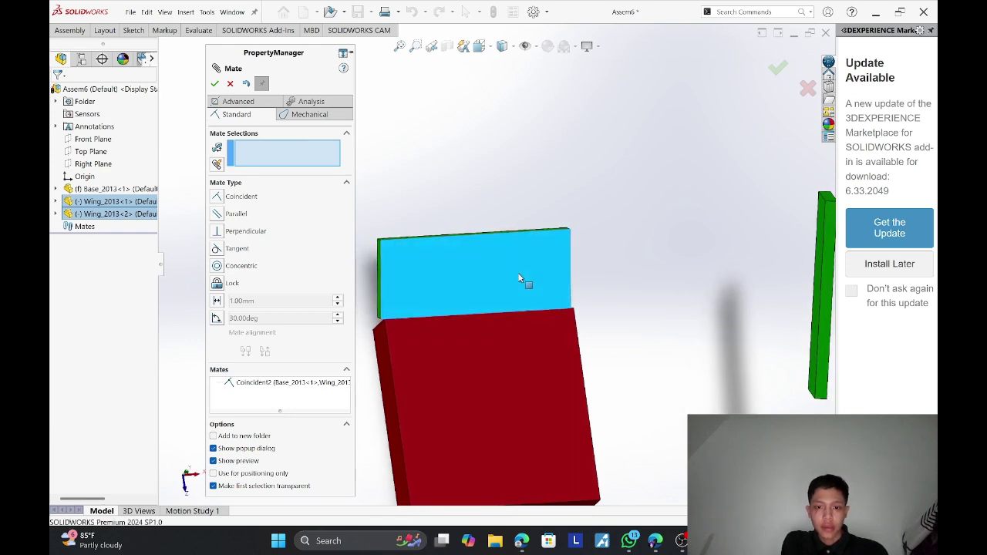
Set up an angle mate between the mated wing's broad face and the base's large face, with the dimension not flipped.
click(477, 256)
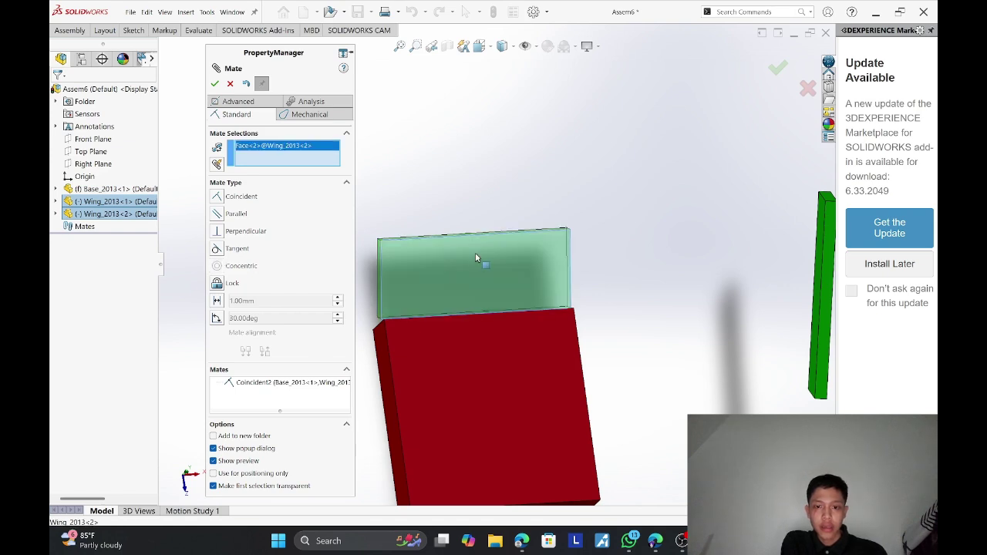
click(217, 318)
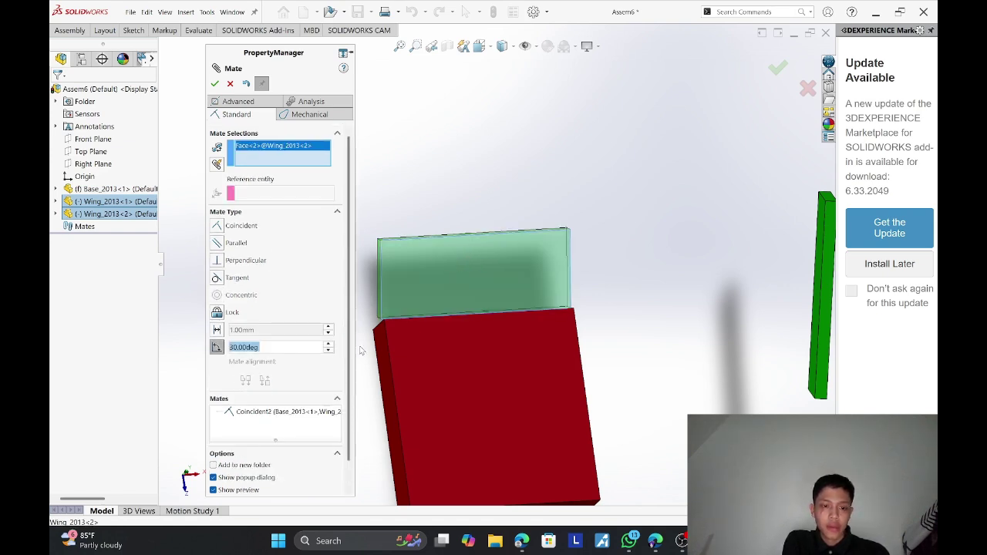
click(493, 368)
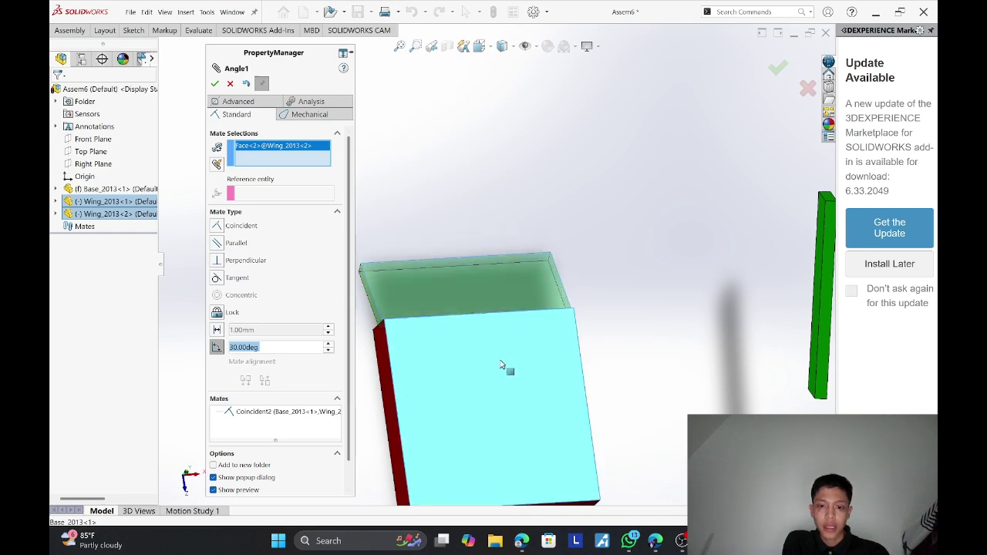
click(269, 347)
drag(243, 347, 215, 349)
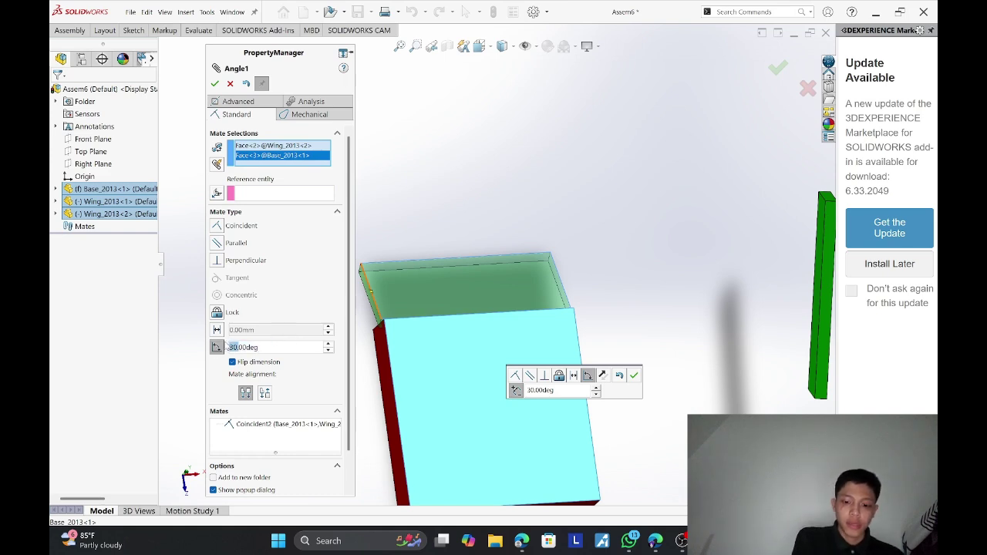
right_click(228, 349)
key(Escape)
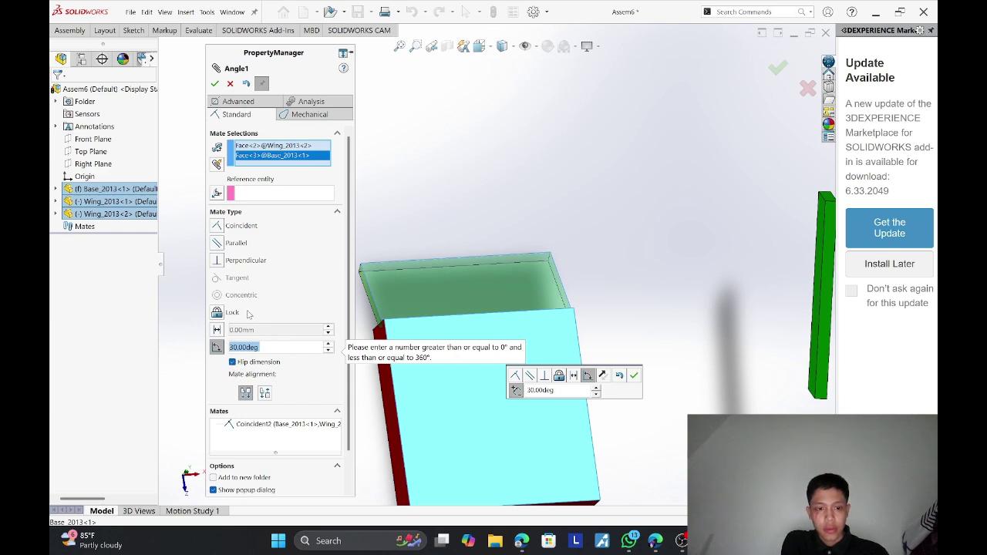
click(232, 363)
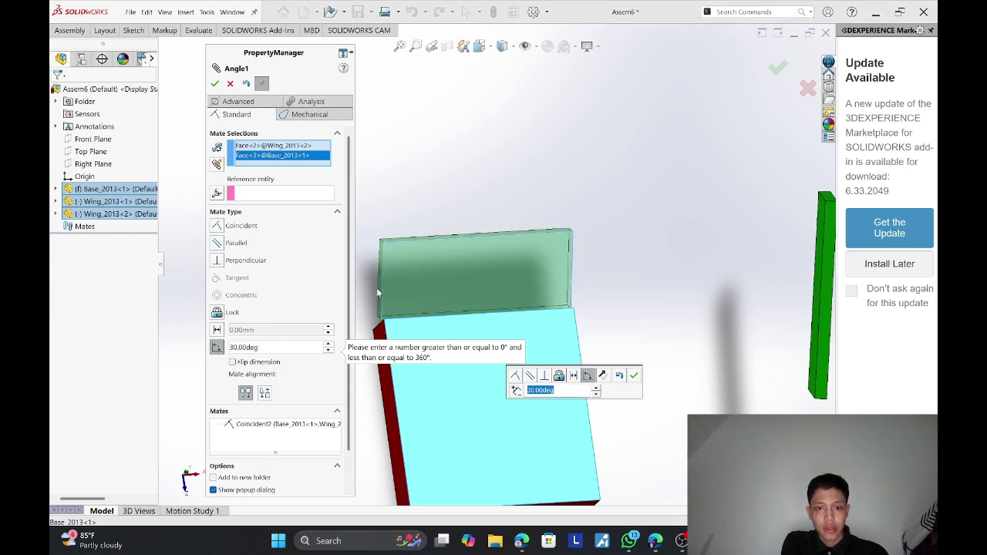
Set the angle between the wing and the base to 60 degrees.
middle_drag(377, 292, 515, 267)
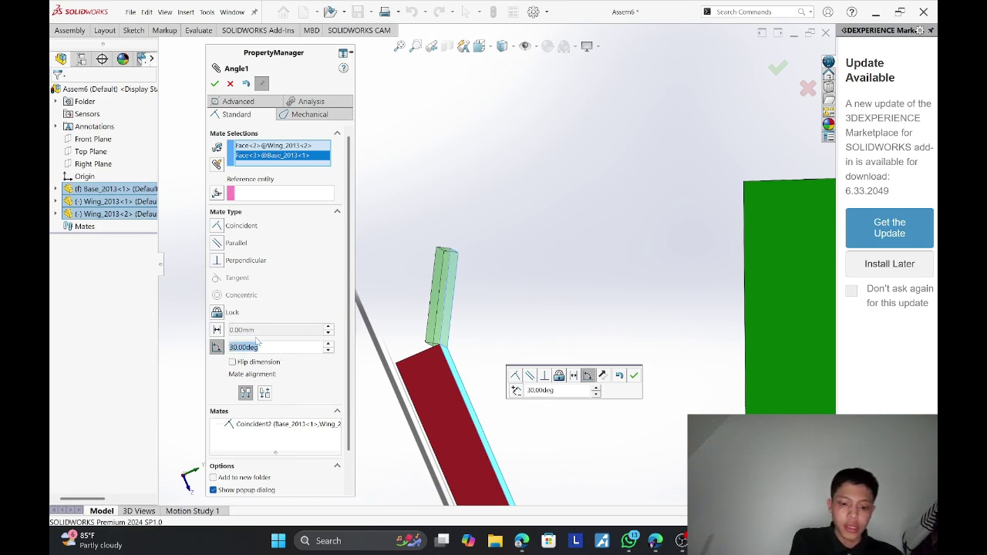
text(60)
key(Return)
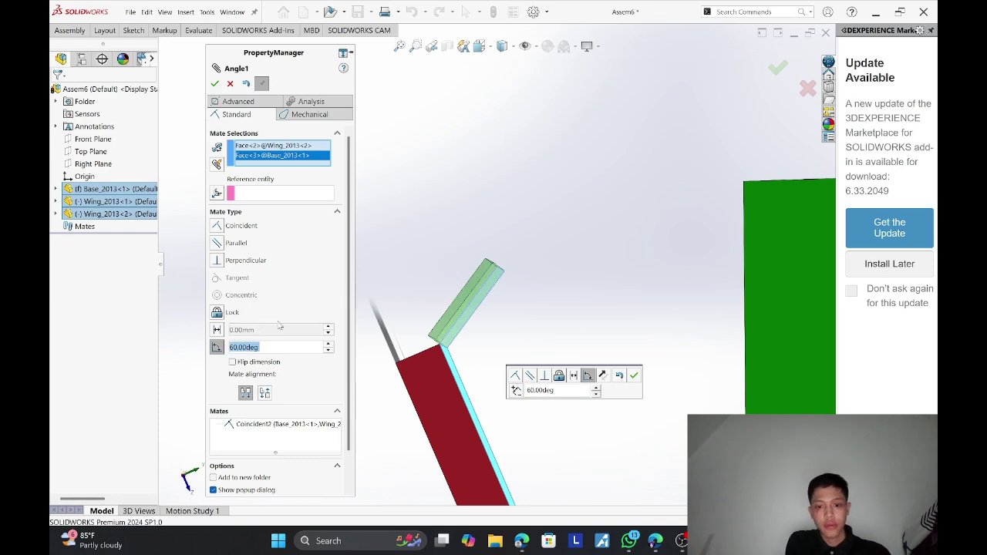
Flip the angle dimension to preview the wing folded to the other side of the base, and flip it back.
middle_drag(439, 302, 434, 292)
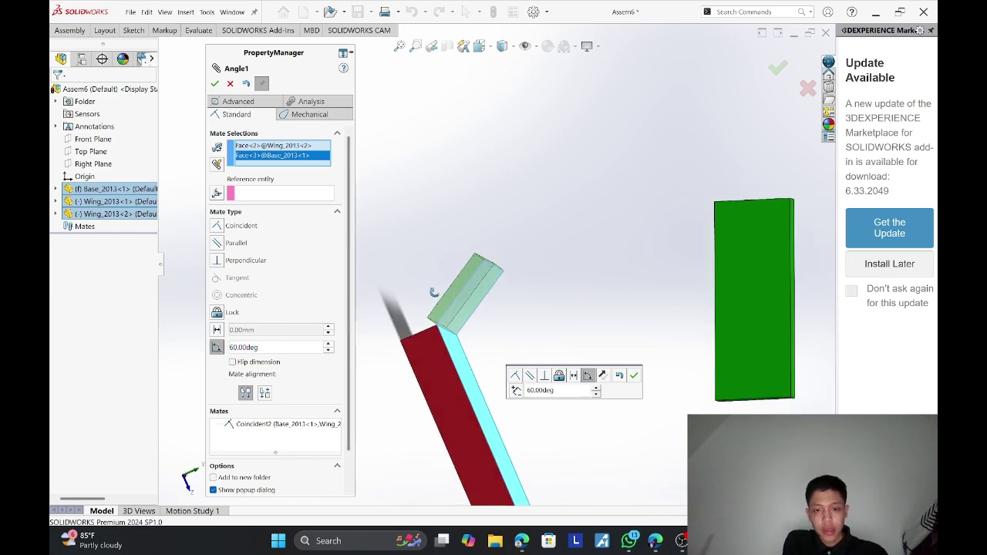
click(233, 362)
mouse_move(381, 314)
middle_down()
mouse_move(391, 342)
mouse_move(370, 313)
middle_up()
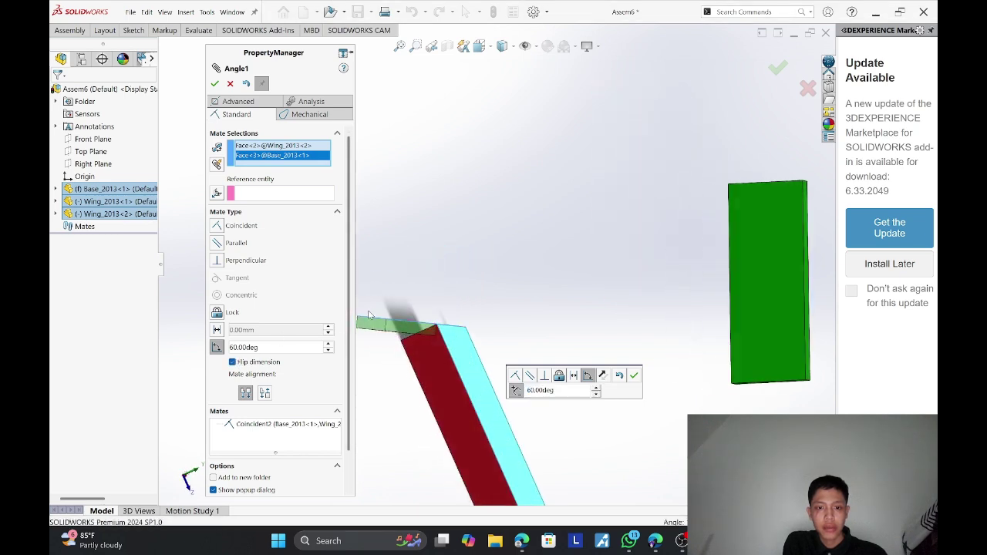
click(233, 361)
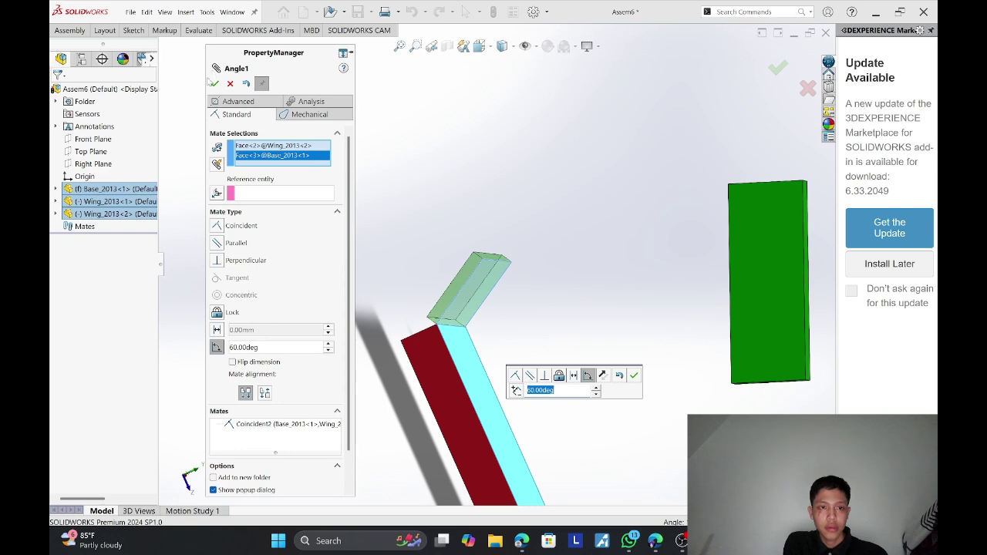
Accept the 60-degree angle mate and drag the mated wing to test how it can still move along the base.
click(215, 83)
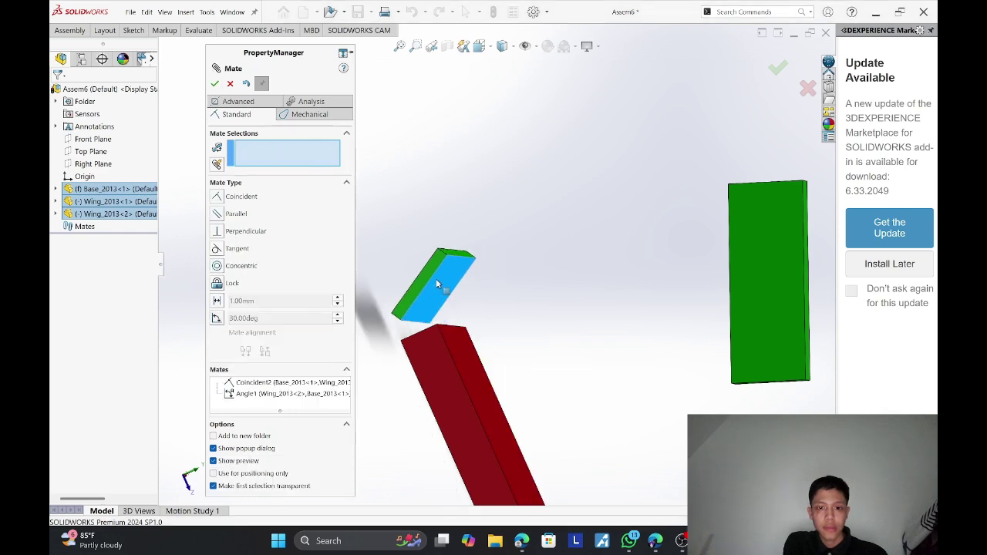
drag(436, 284, 473, 259)
middle_drag(487, 268, 418, 283)
scroll(412, 283, up, 1)
drag(433, 285, 457, 204)
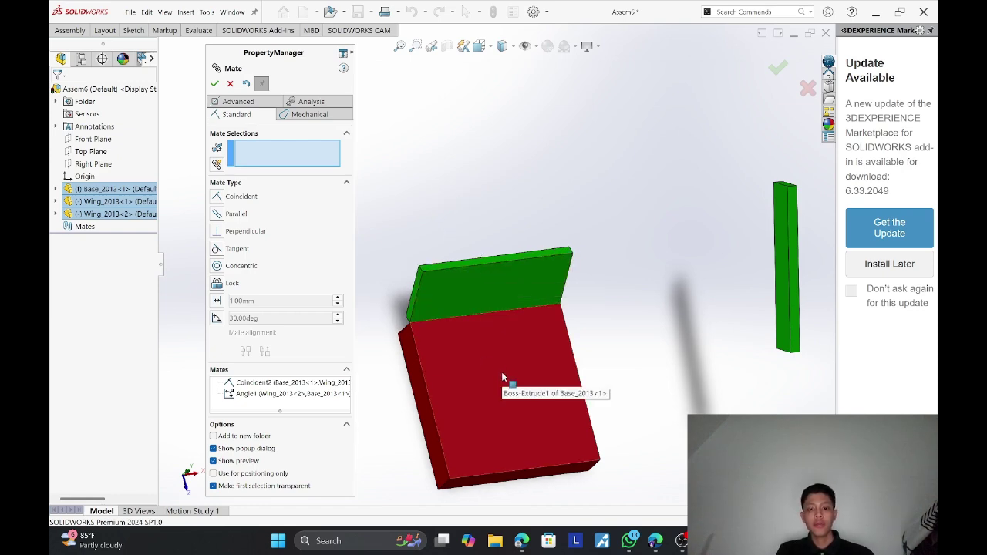
middle_drag(501, 378, 575, 347)
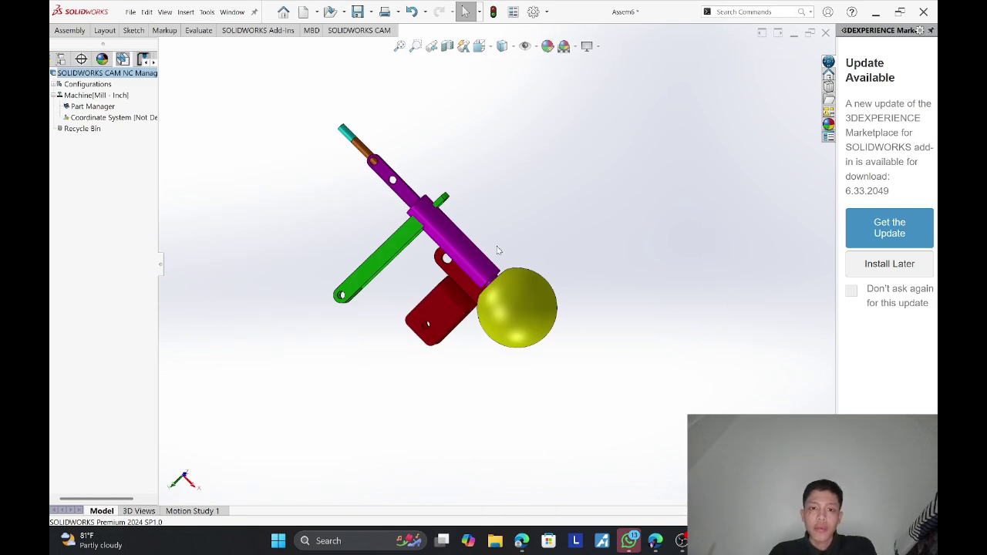
Examine the handle assembly with its yellow ball, purple post handle, green arm, red pivot bracket and pins.
scroll(484, 262, up, 3)
scroll(477, 262, down, 2)
mouse_move(474, 213)
middle_down()
mouse_move(479, 242)
mouse_move(464, 225)
middle_up()
scroll(465, 227, up, 1)
scroll(478, 227, down, 2)
scroll(492, 247, up, 2)
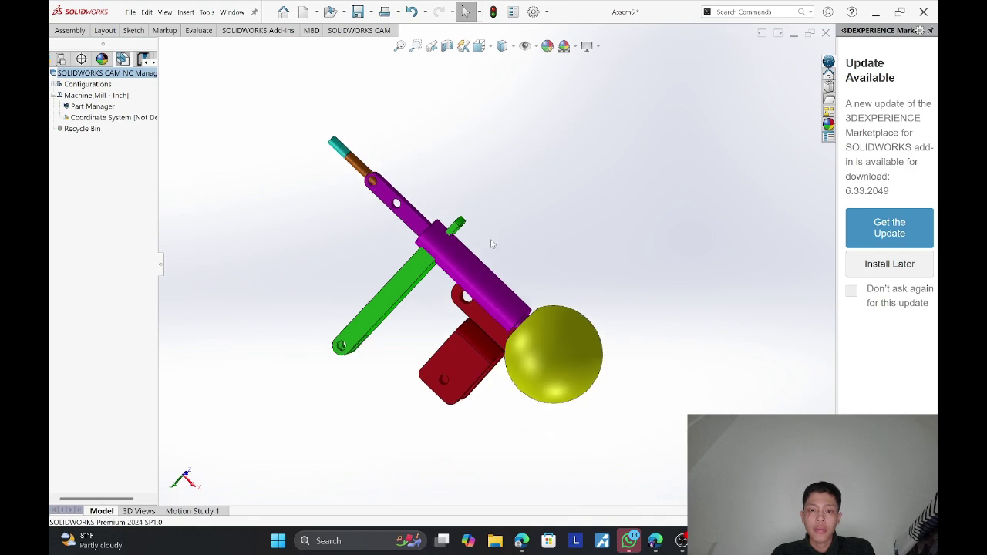
scroll(498, 248, down, 1)
middle_drag(505, 266, 518, 273)
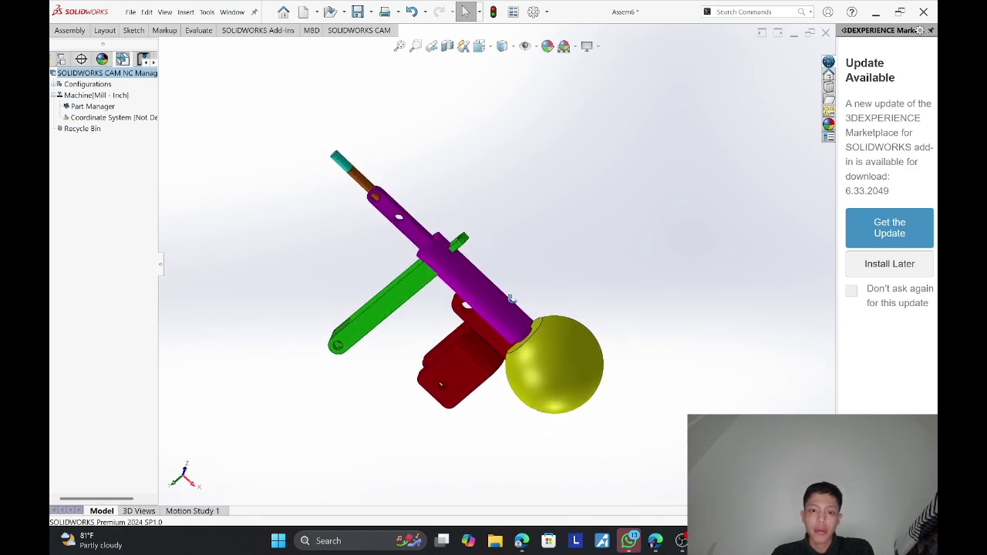
mouse_move(459, 199)
middle_down()
mouse_move(437, 188)
mouse_move(452, 231)
mouse_move(450, 195)
middle_up()
scroll(459, 238, down, 3)
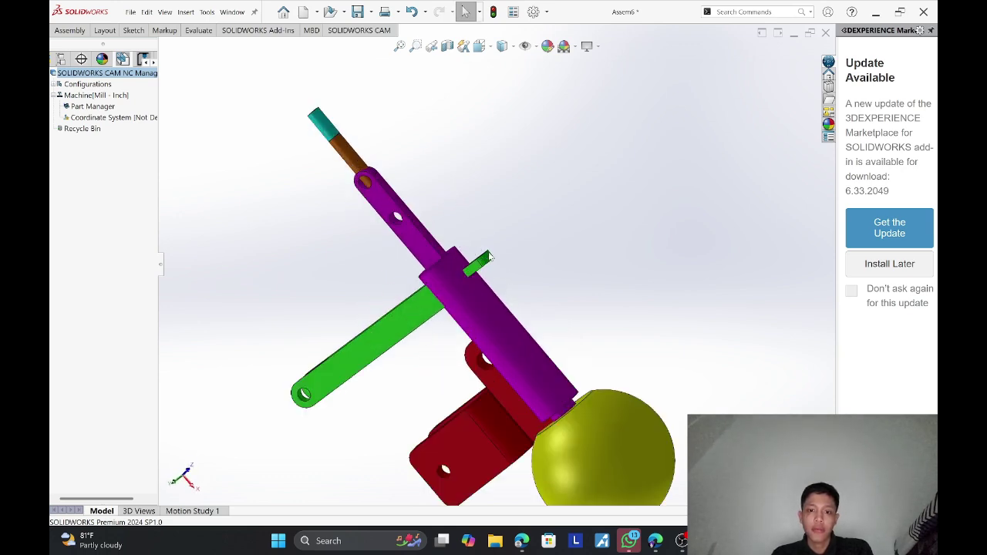
scroll(510, 262, down, 1)
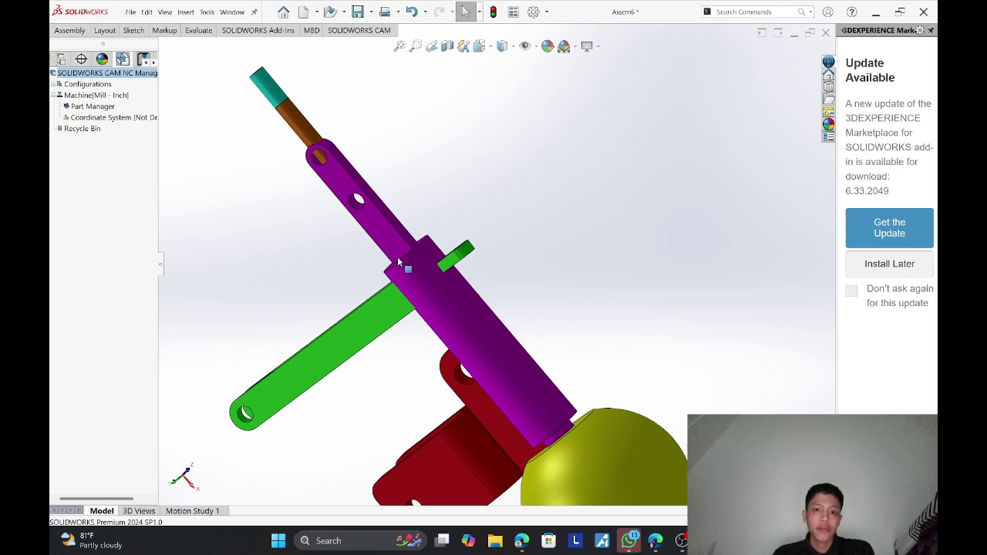
Pull the purple post handle, the red pivot bracket and the brown pin apart from the other parts.
drag(398, 263, 540, 235)
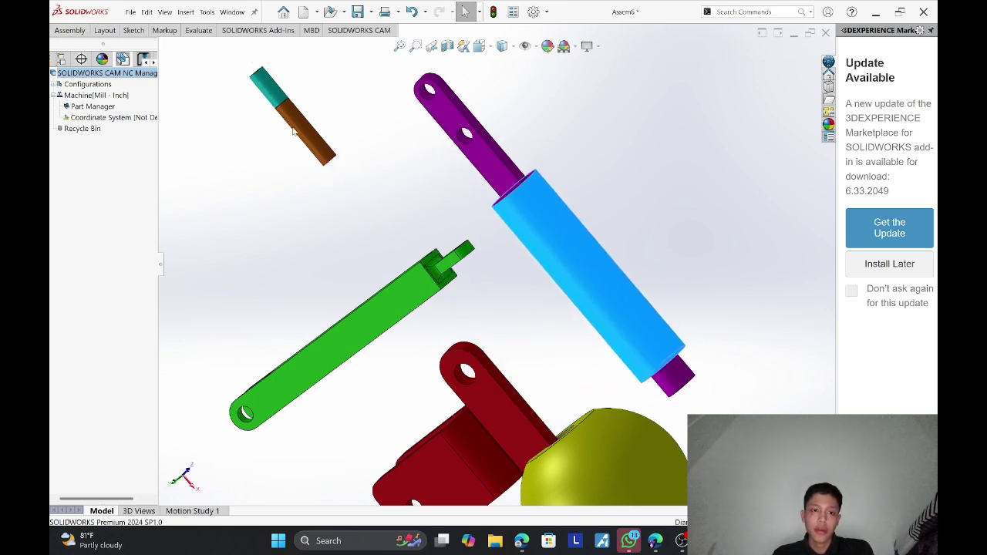
drag(396, 282, 398, 332)
drag(455, 386, 638, 148)
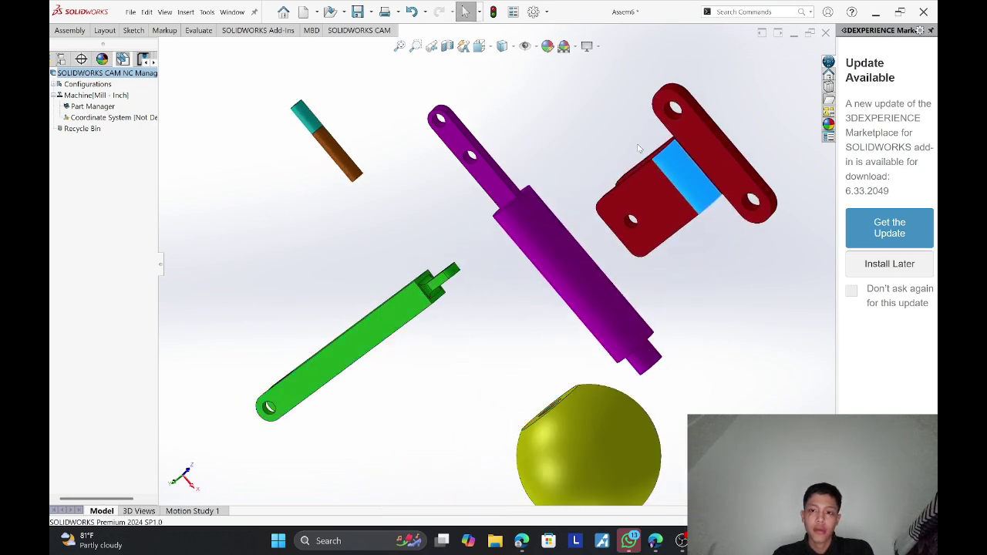
drag(323, 142, 259, 233)
scroll(501, 315, up, 3)
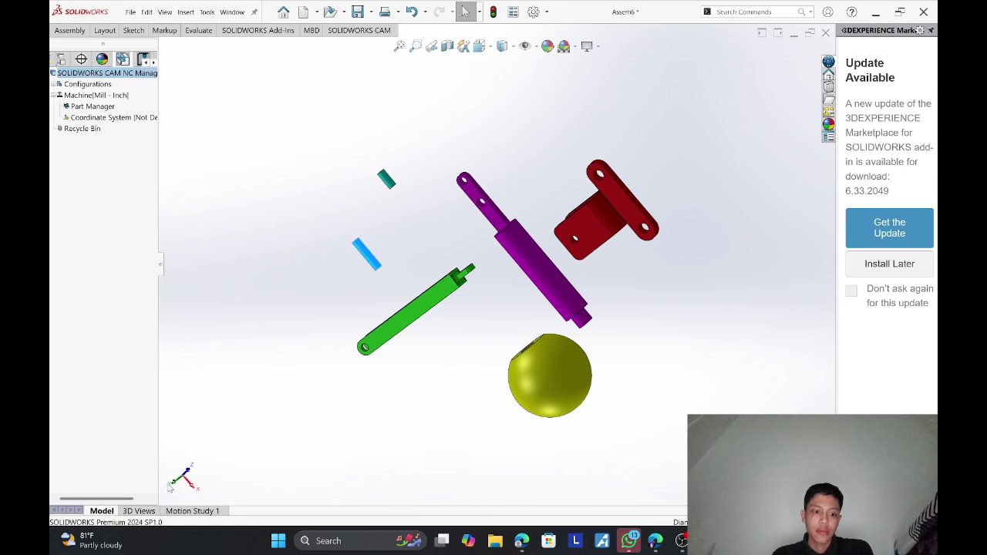
In the Right view, move the red pivot bracket up beside the green arm's forked end.
click(190, 486)
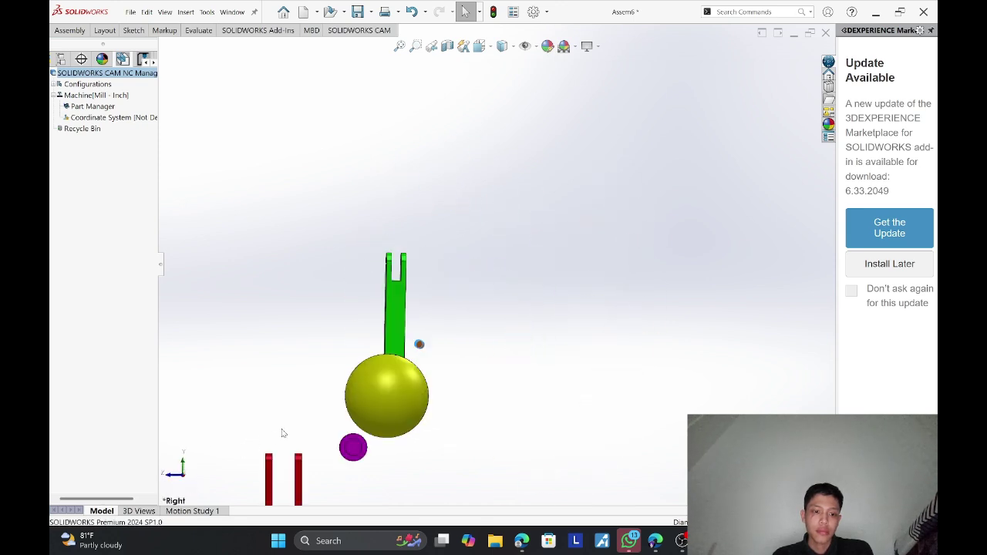
drag(270, 483, 296, 255)
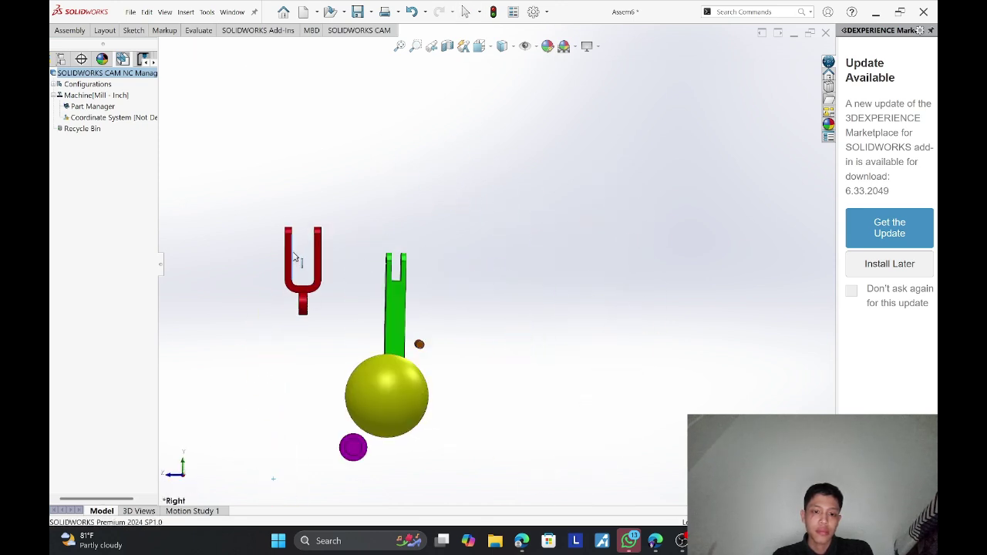
scroll(309, 410, up, 4)
scroll(322, 428, down, 3)
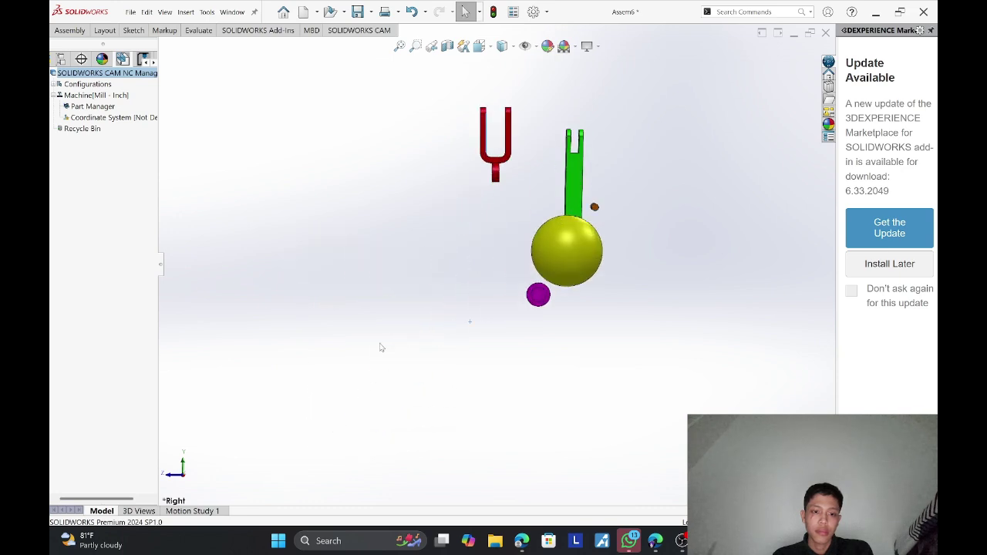
Try a concentric mate between the yellow ball's spherical face and the brown pin's cylindrical face.
click(530, 244)
key(ctrl+3)
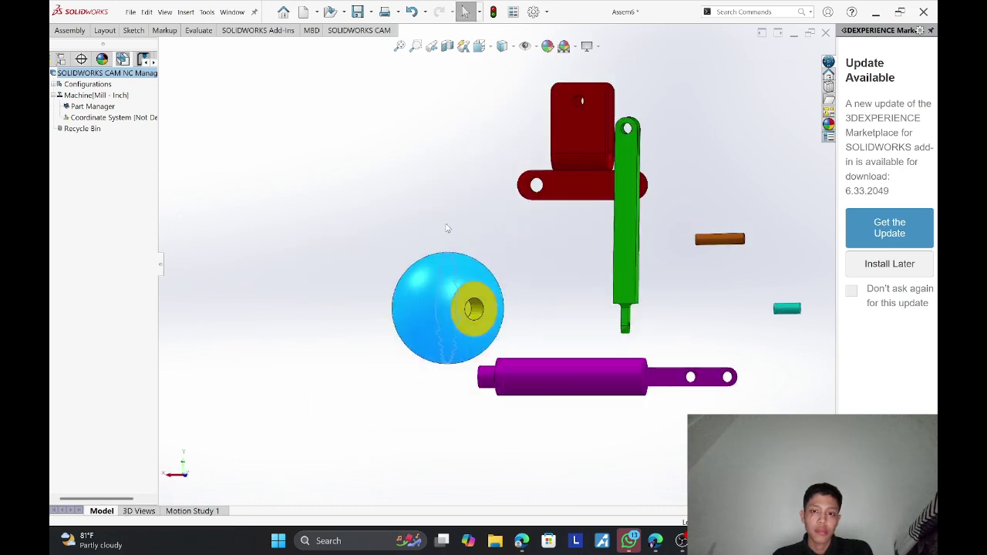
mouse_move(500, 261)
middle_down()
mouse_move(647, 271)
mouse_move(487, 267)
mouse_move(471, 294)
mouse_move(494, 251)
middle_up()
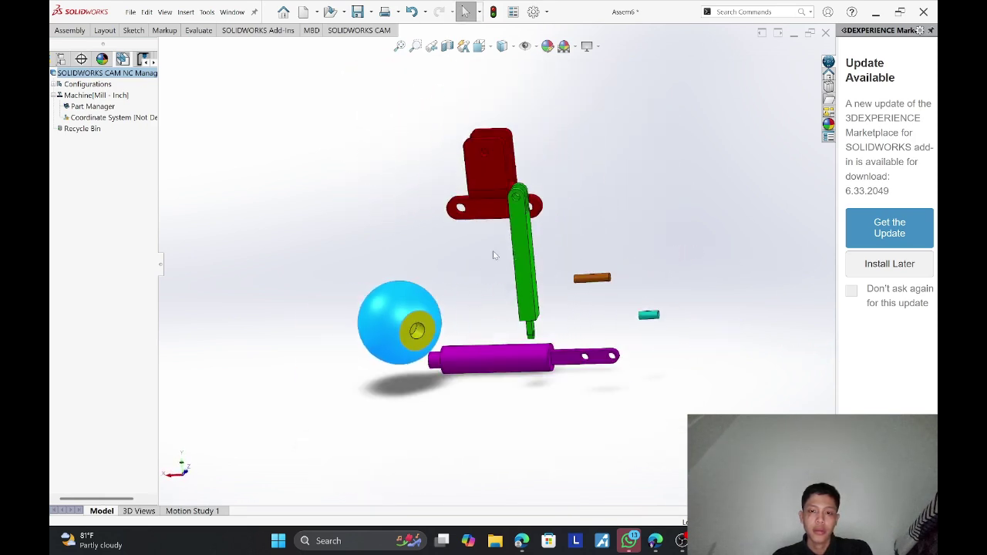
scroll(565, 222, down, 2)
scroll(565, 218, up, 1)
scroll(565, 218, down, 2)
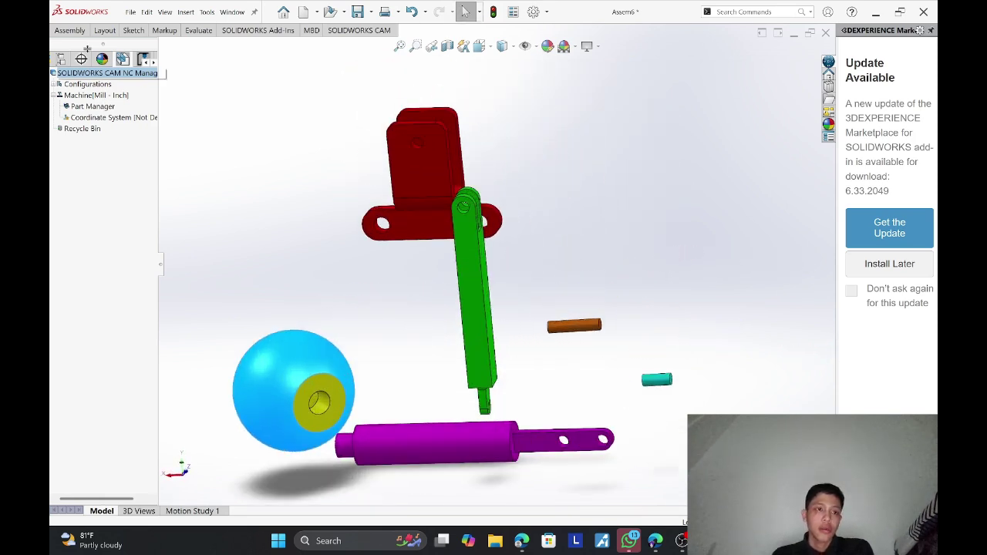
click(69, 30)
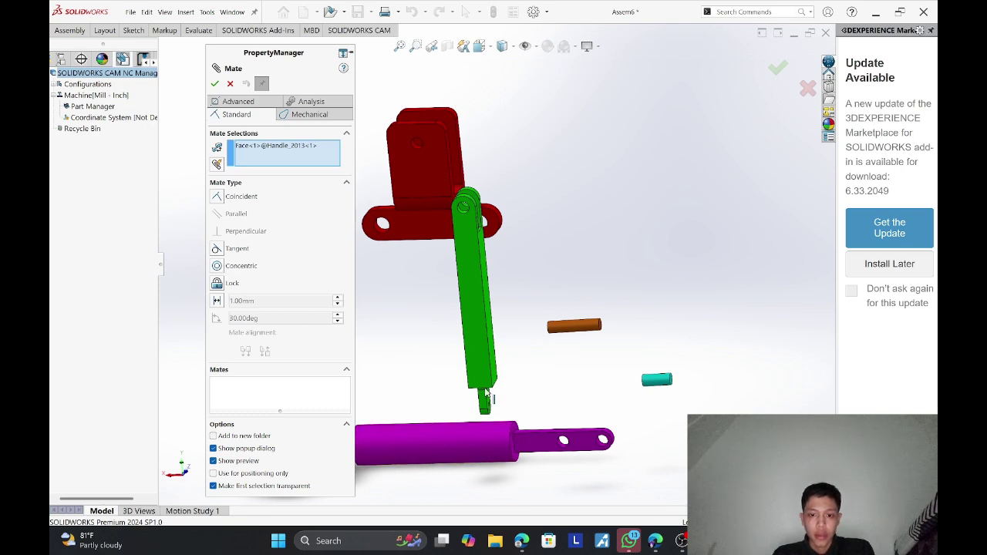
middle_drag(551, 169, 484, 204)
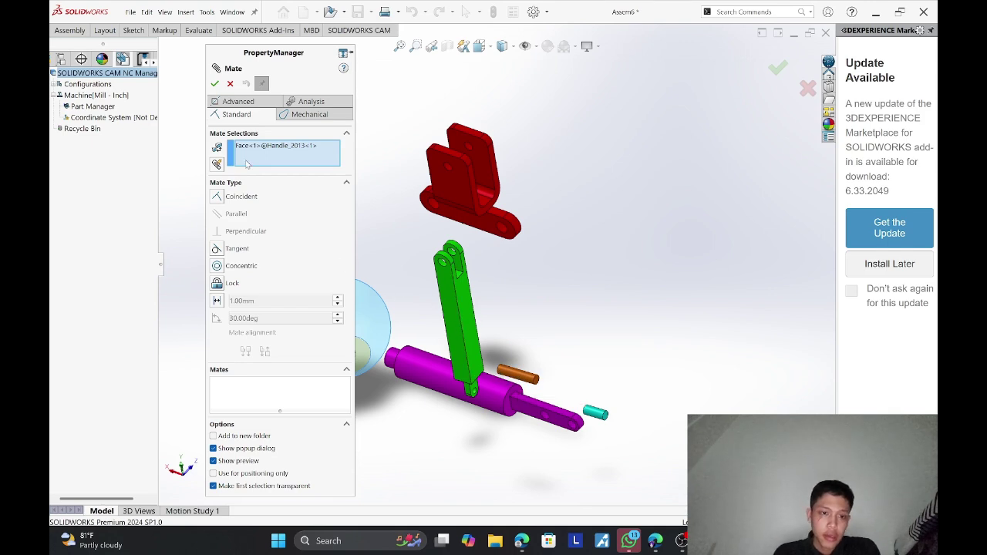
click(218, 266)
click(520, 376)
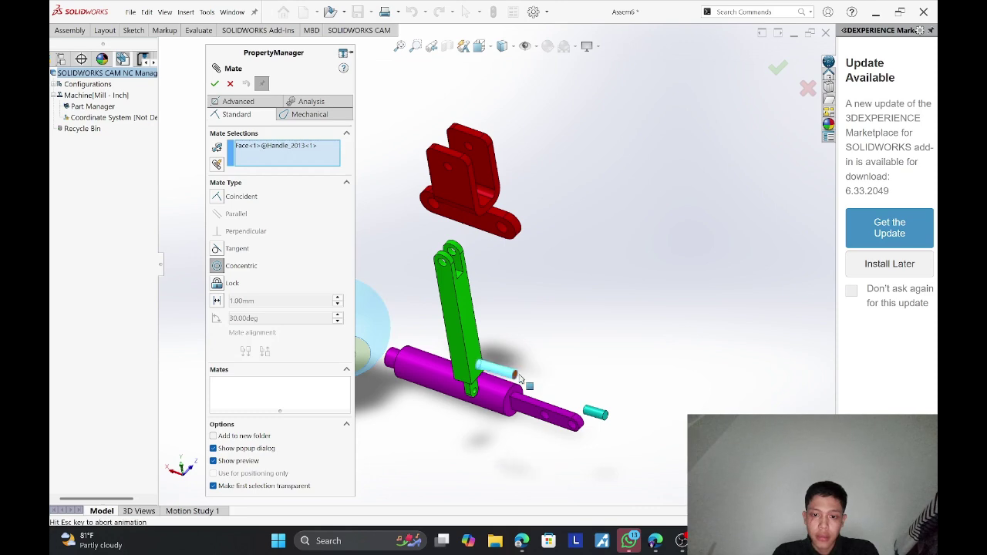
click(539, 407)
middle_drag(562, 364, 473, 460)
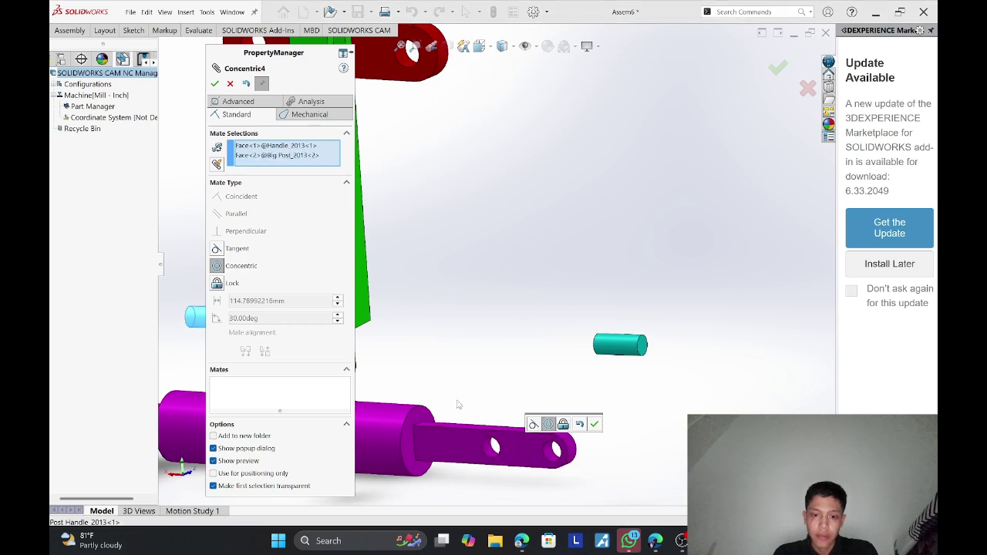
click(214, 83)
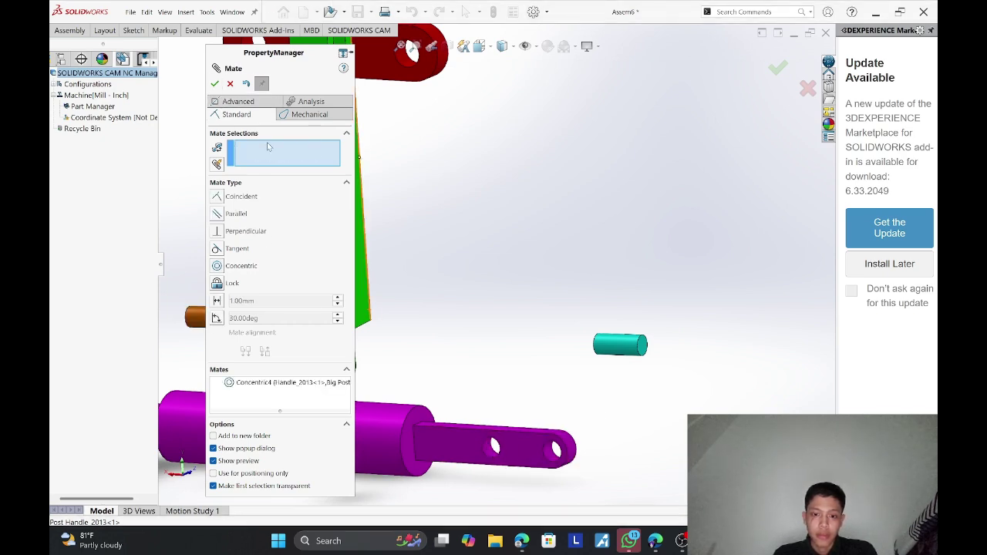
Drag the brown pin away from the ball to test the concentric mate, and delete that mate.
scroll(370, 340, up, 5)
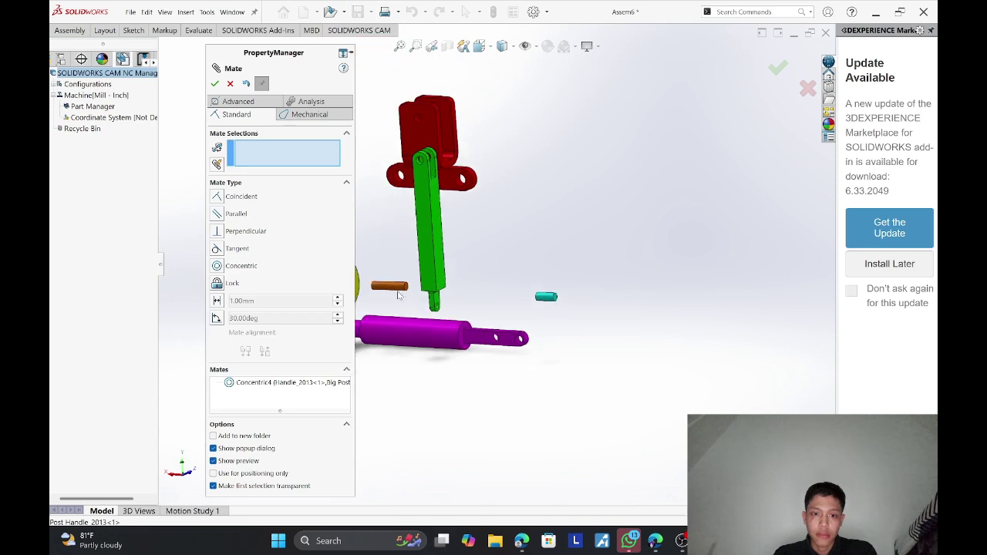
scroll(373, 296, down, 2)
drag(413, 284, 605, 361)
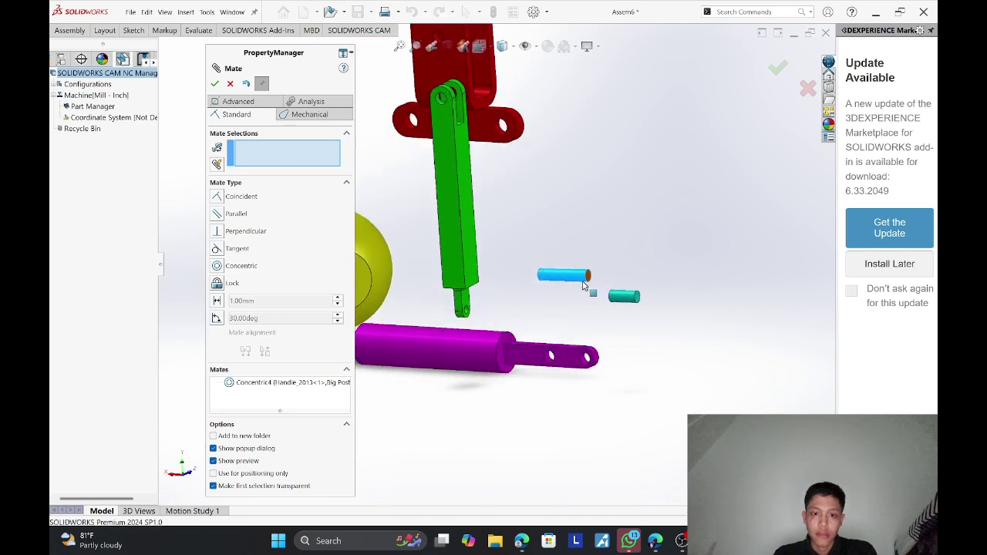
right_click(276, 392)
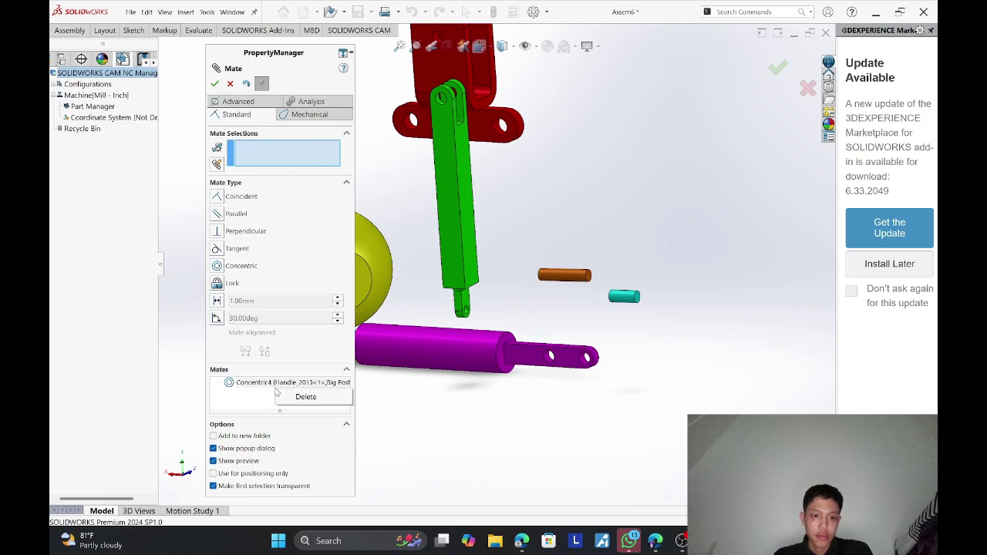
click(297, 397)
Mate the brown pin concentric with the purple handle's hole nearest its cylindrical body, and drag the pin to test it.
middle_drag(579, 298, 478, 385)
scroll(462, 413, down, 6)
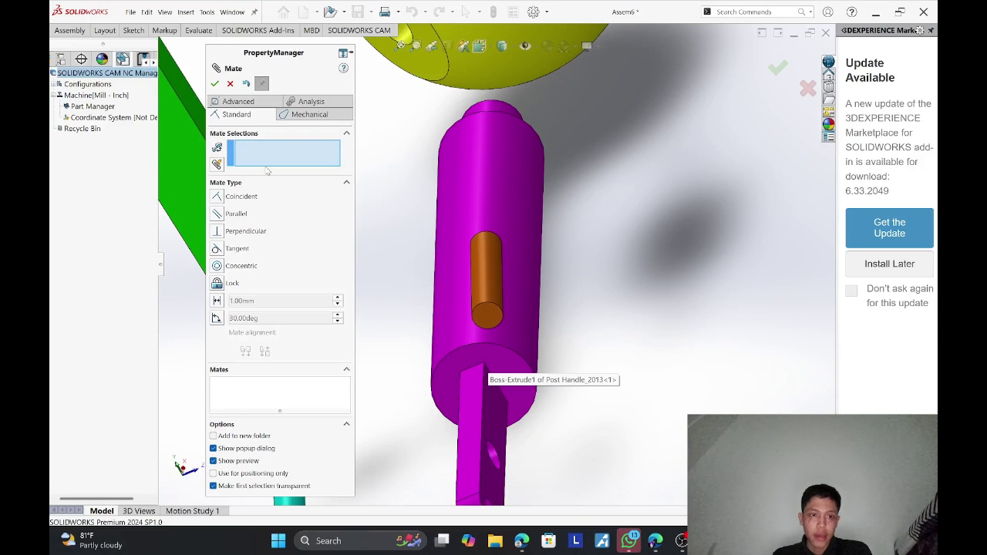
click(220, 267)
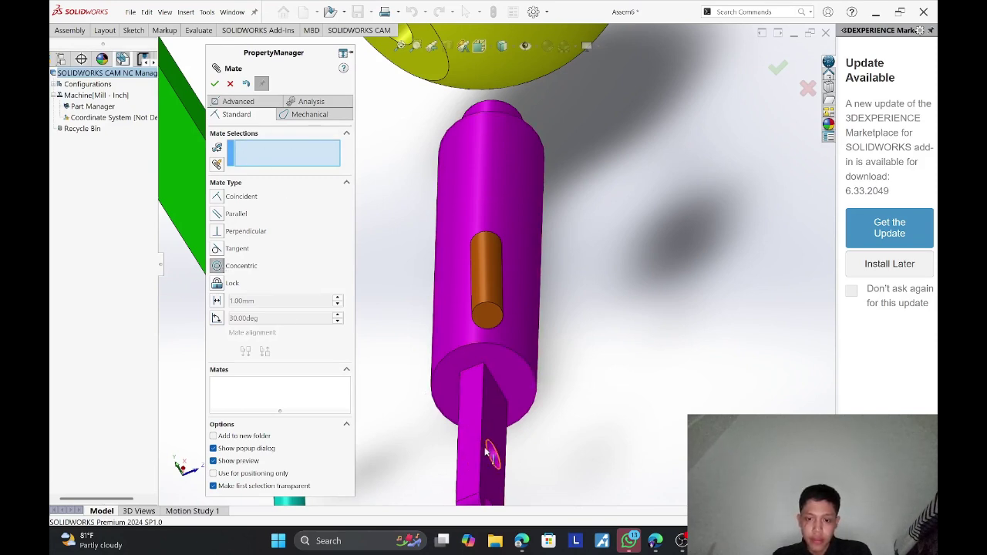
click(489, 301)
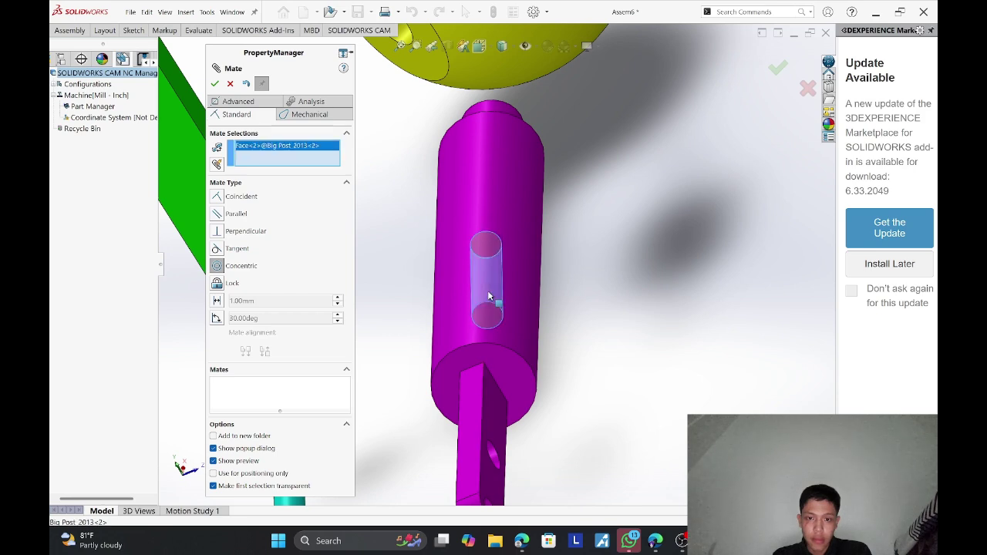
click(496, 457)
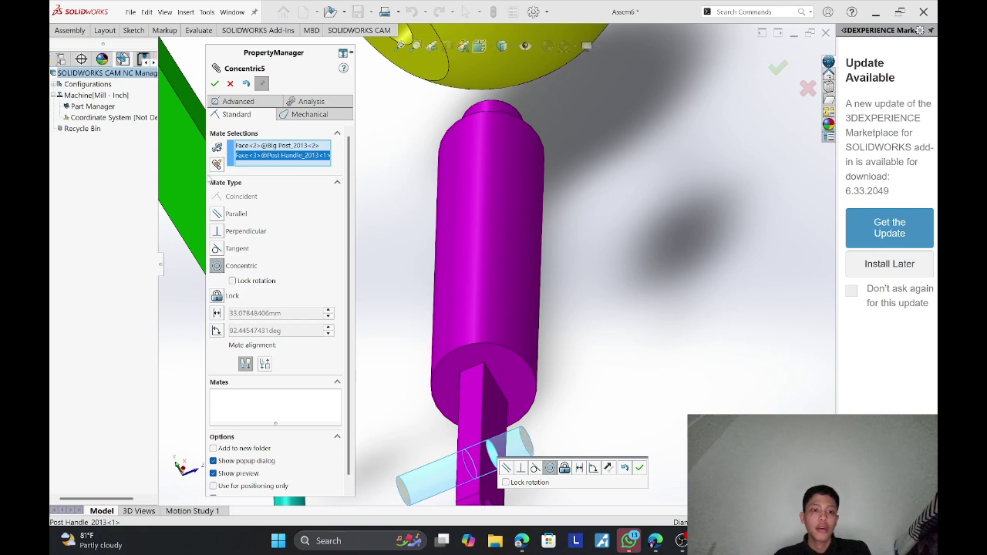
click(214, 83)
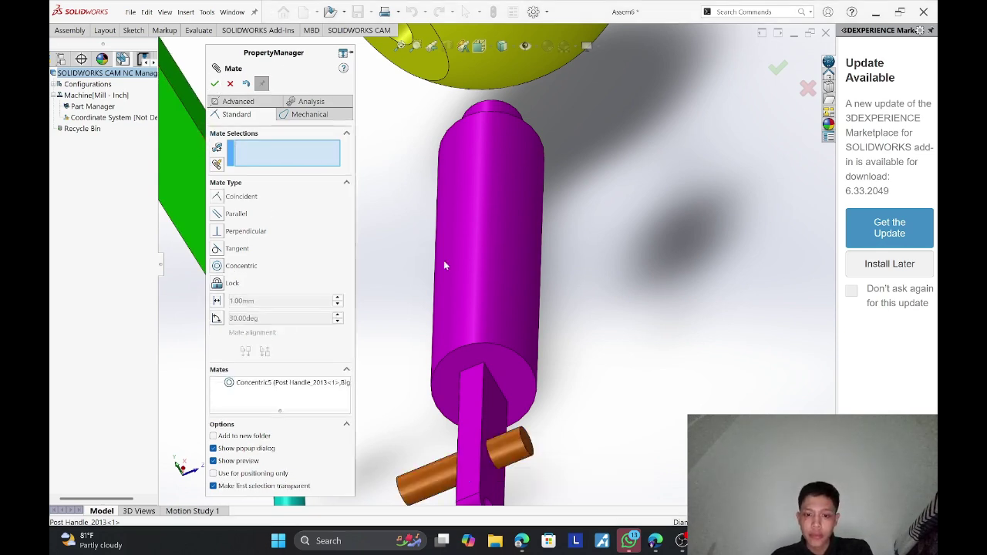
drag(509, 429, 540, 428)
Mate the brown pin concentric with the hole in the red bracket's fork, and slide the parts until the purple handle sits between its arms.
middle_drag(540, 428, 597, 399)
scroll(502, 285, up, 5)
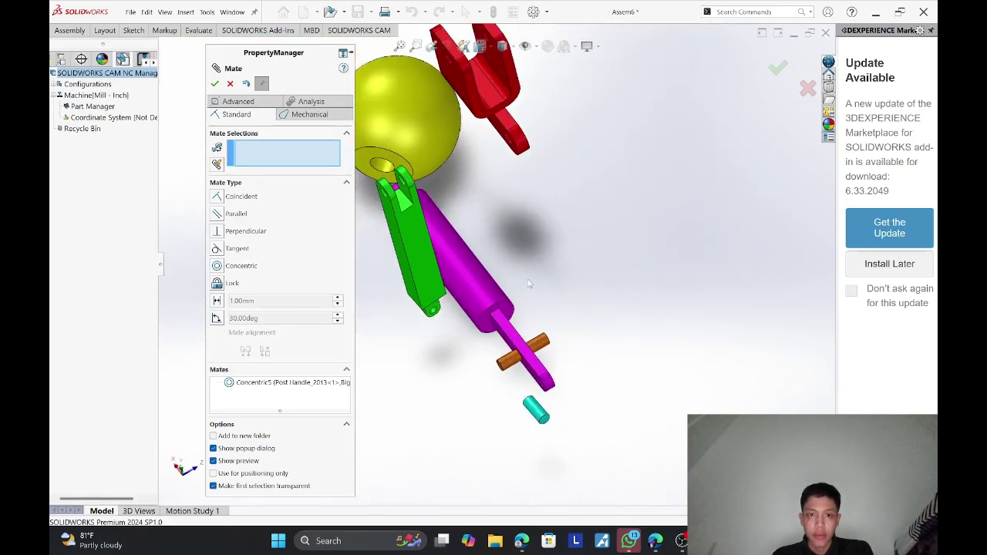
scroll(372, 144, down, 3)
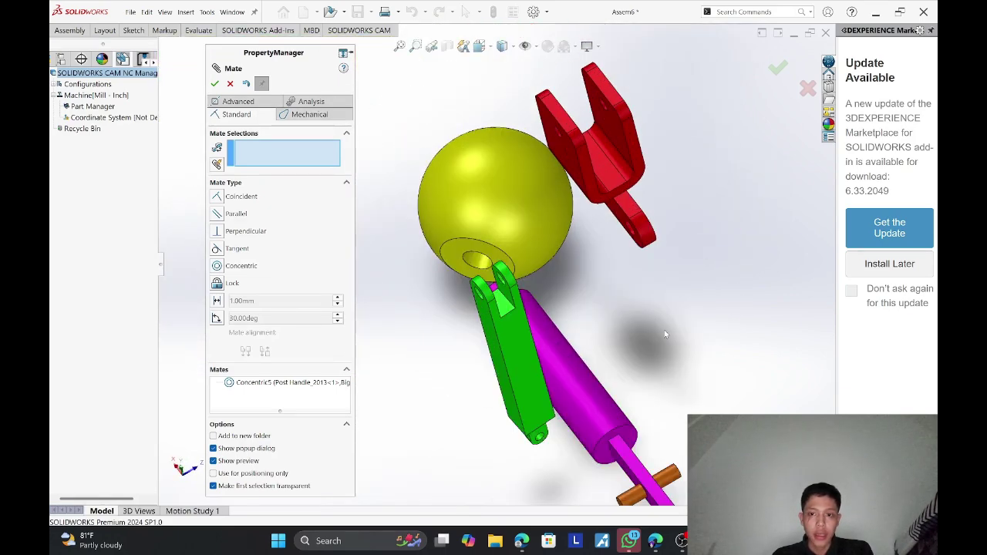
click(672, 476)
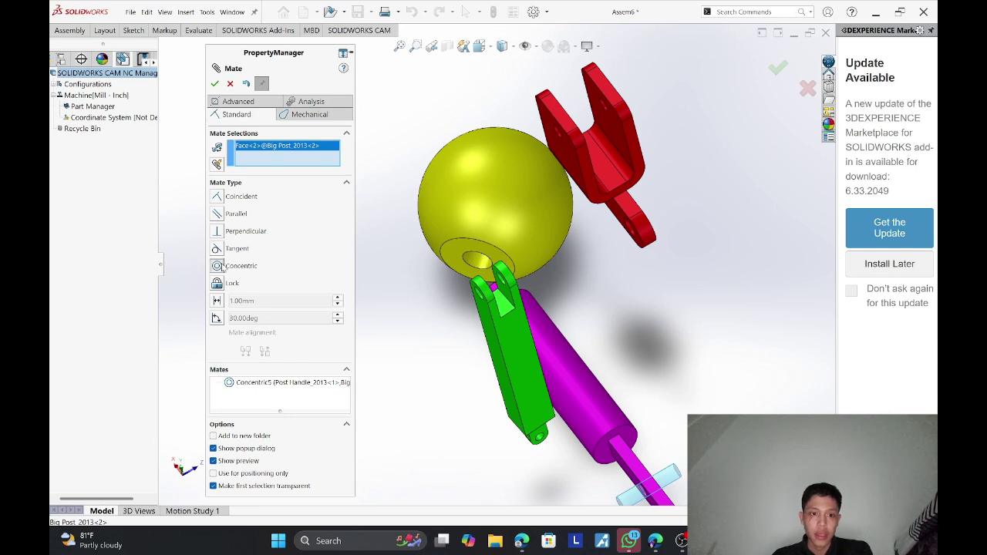
scroll(609, 147, down, 5)
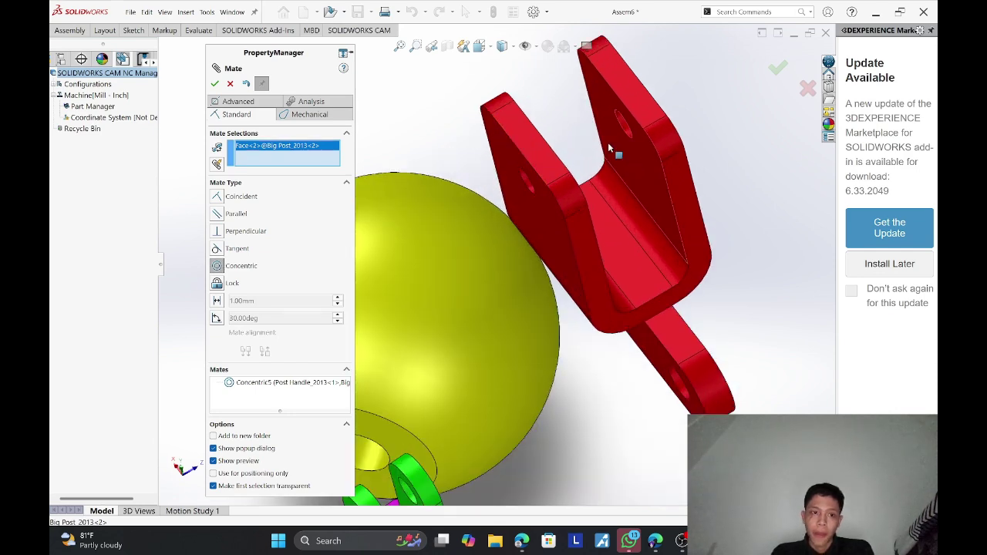
scroll(609, 149, down, 3)
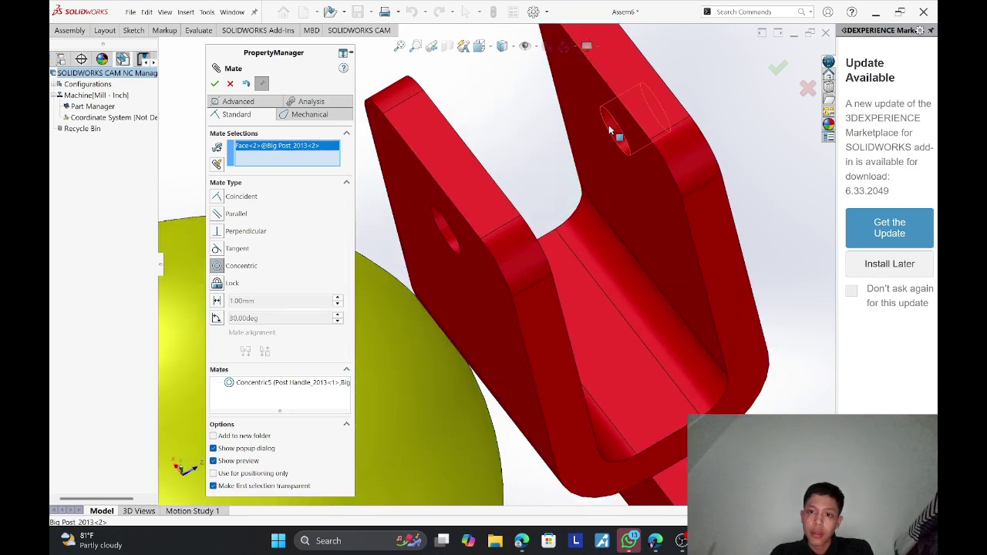
click(609, 131)
scroll(595, 297, up, 6)
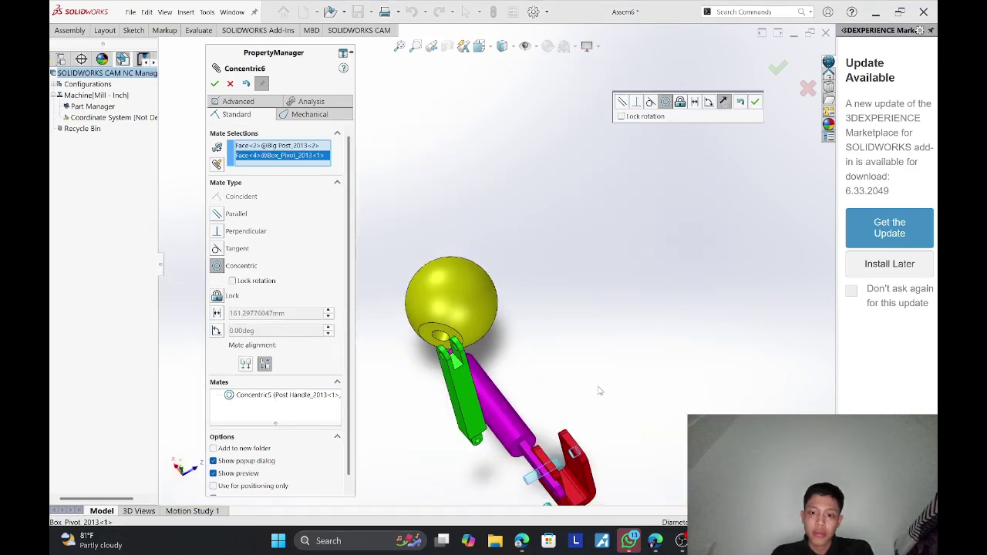
scroll(573, 421, down, 4)
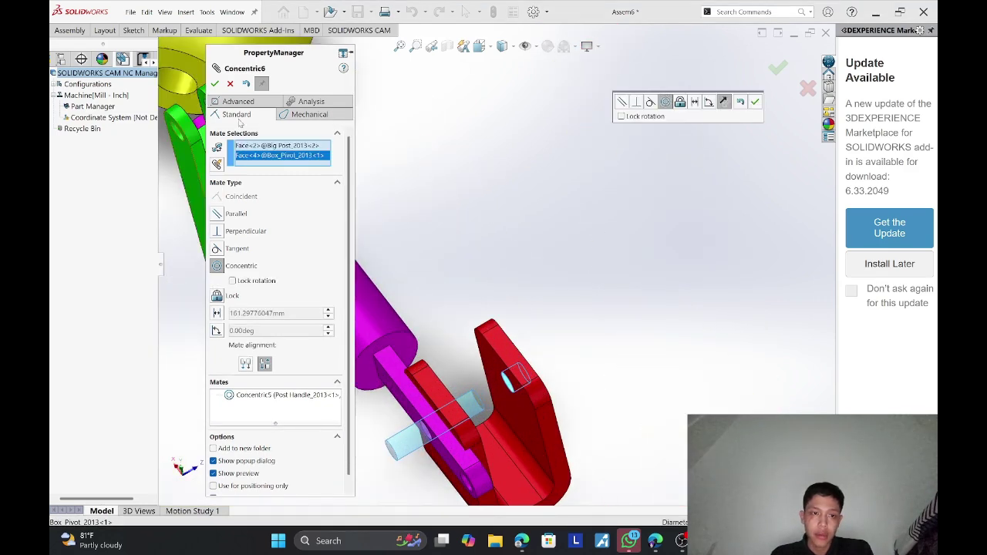
click(214, 84)
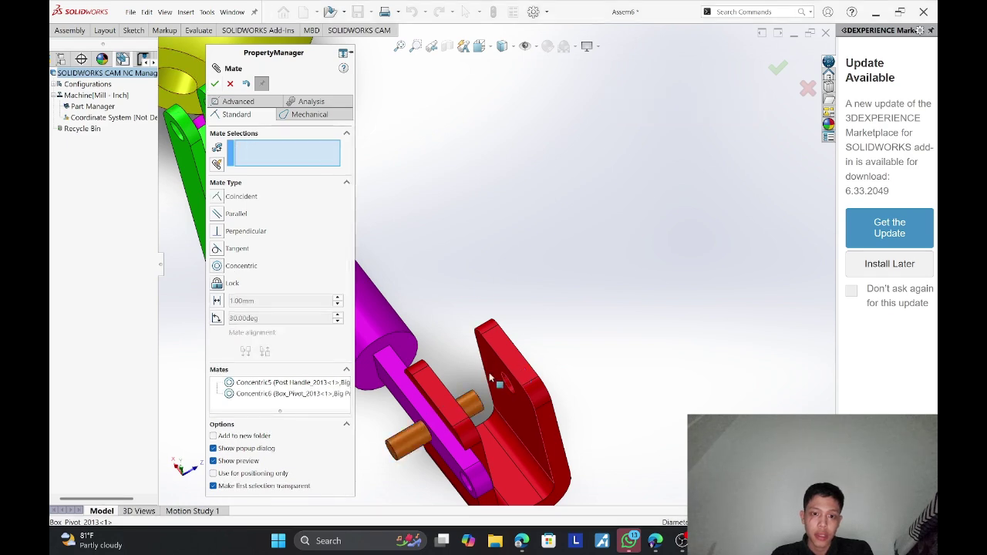
drag(465, 411, 490, 403)
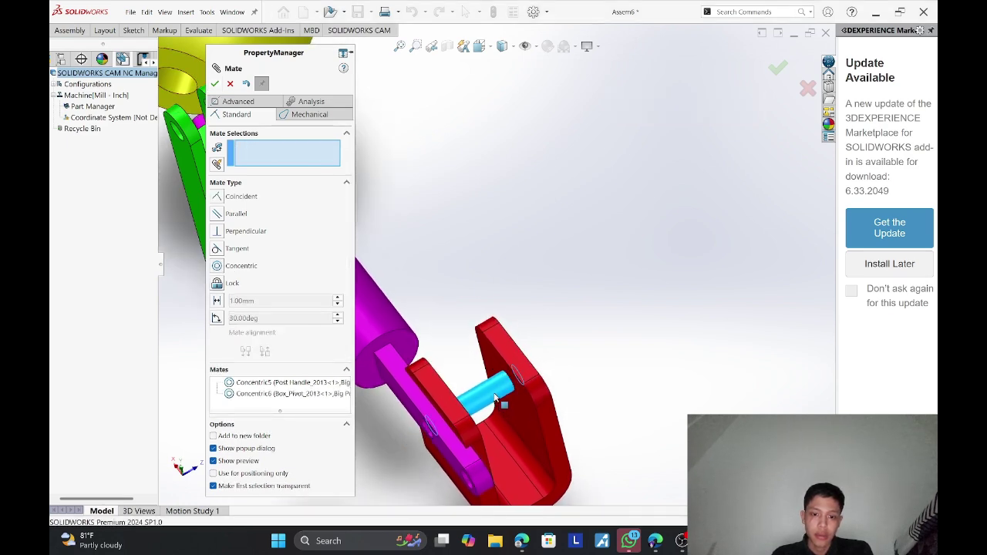
drag(409, 388, 520, 353)
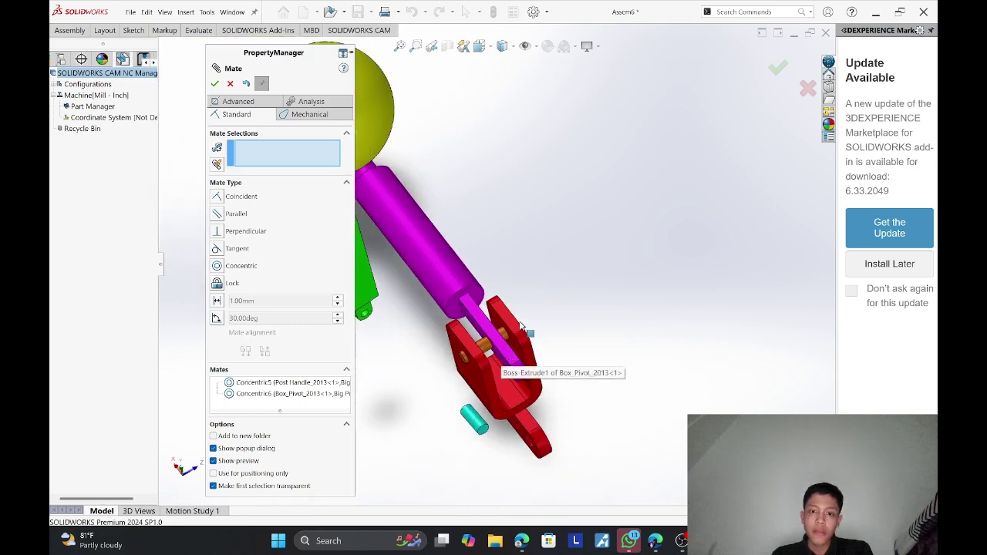
Mate the teal pin concentric with the hole in the green arm's forked end, and slide it into place across the fork.
middle_drag(520, 354, 600, 252)
scroll(549, 135, down, 3)
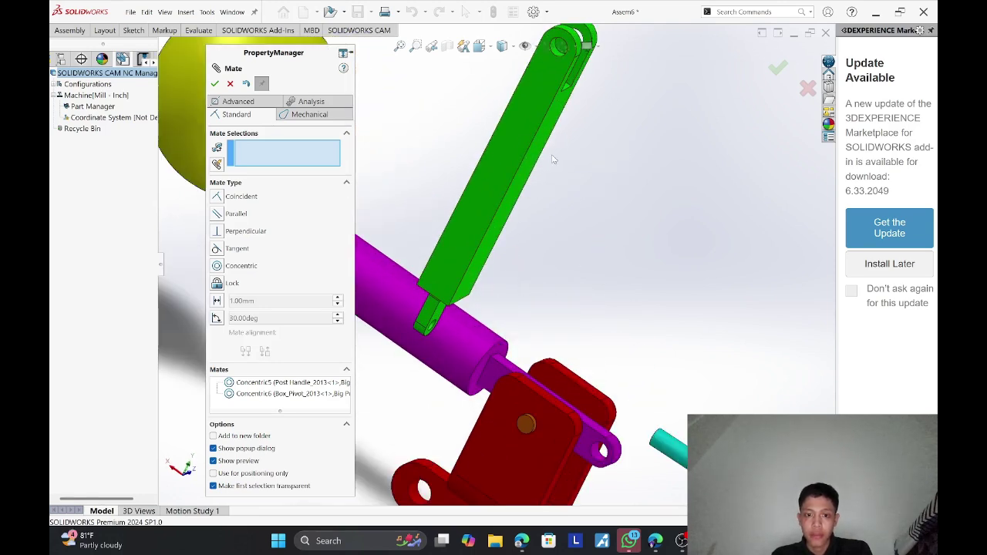
scroll(552, 172, up, 2)
middle_drag(564, 159, 552, 164)
scroll(530, 174, down, 2)
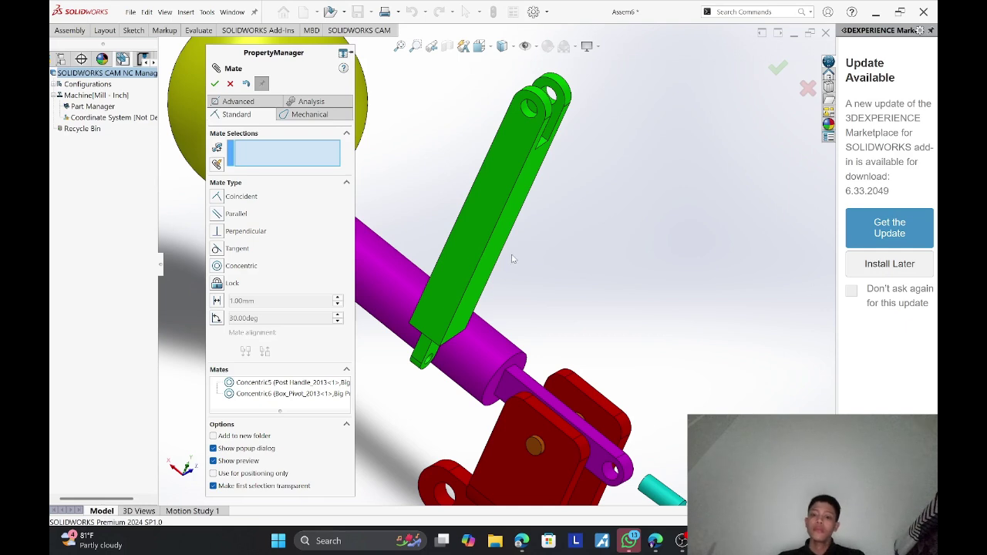
middle_drag(574, 164, 593, 308)
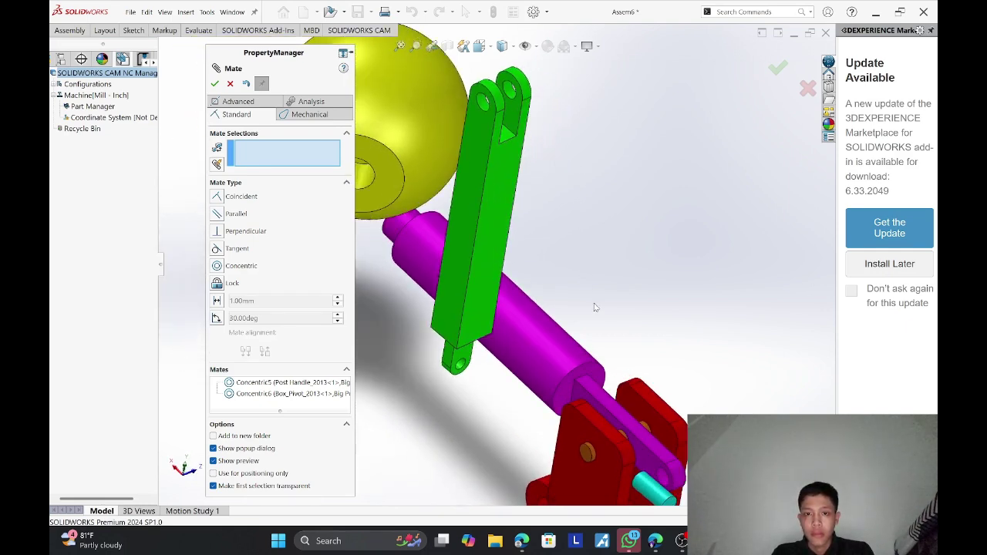
click(639, 481)
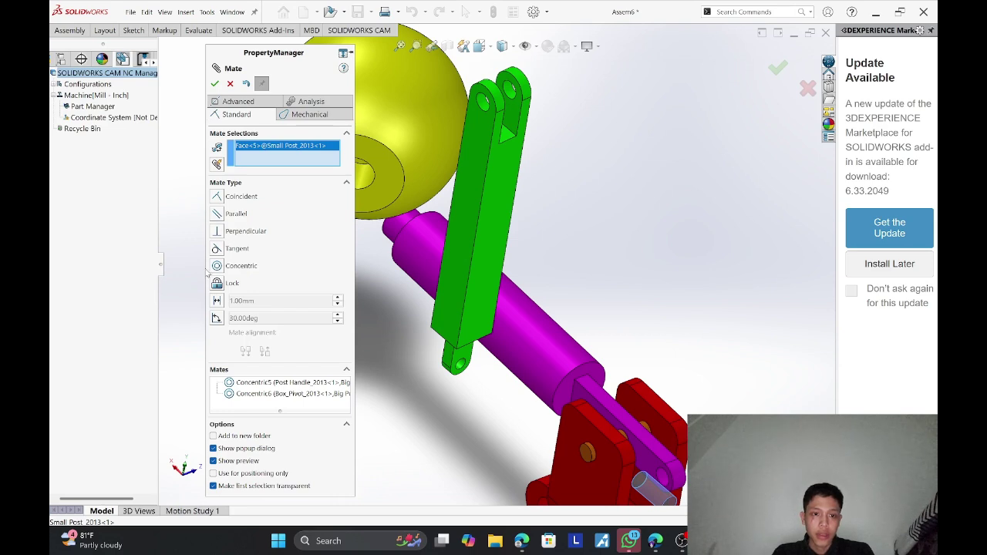
scroll(486, 104, down, 4)
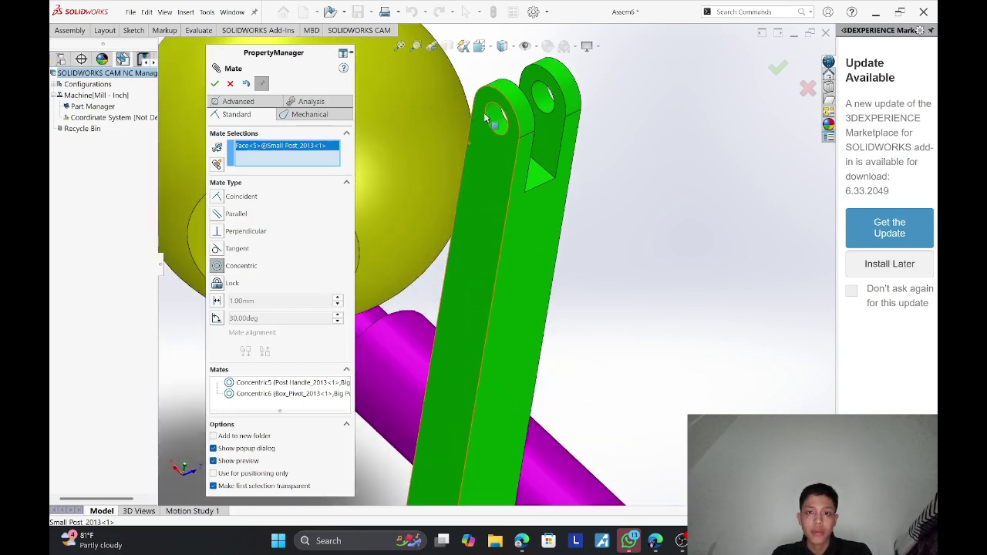
click(496, 124)
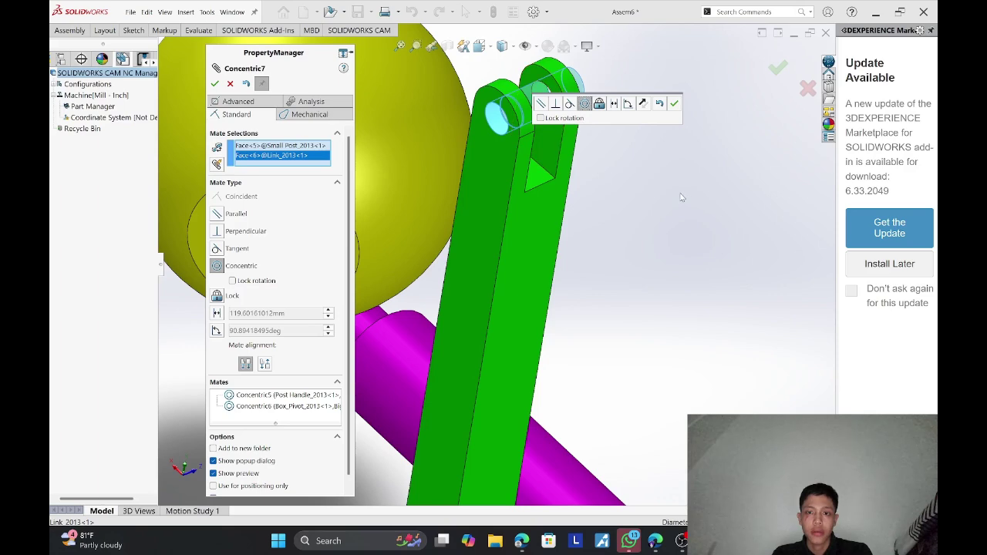
middle_drag(681, 197, 623, 177)
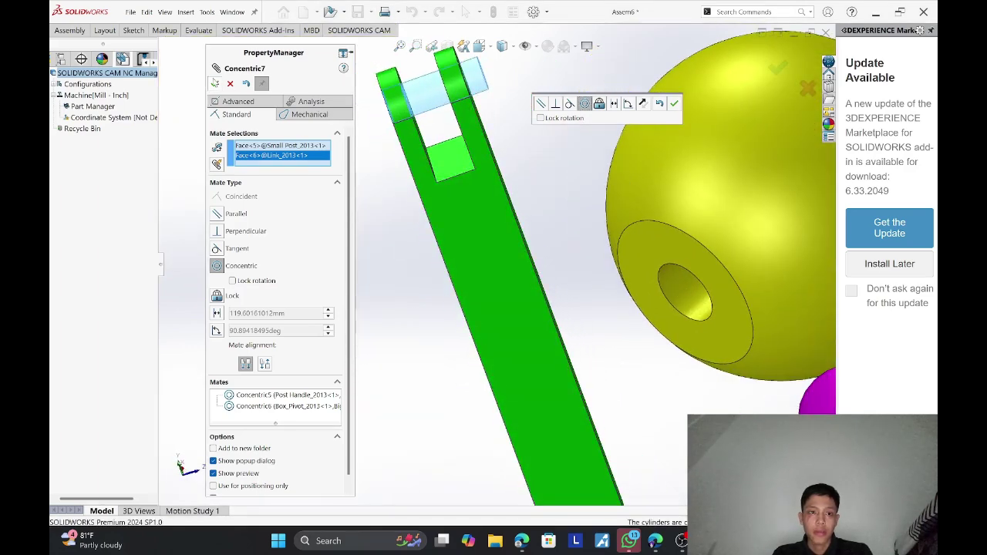
key(Return)
drag(423, 92, 396, 106)
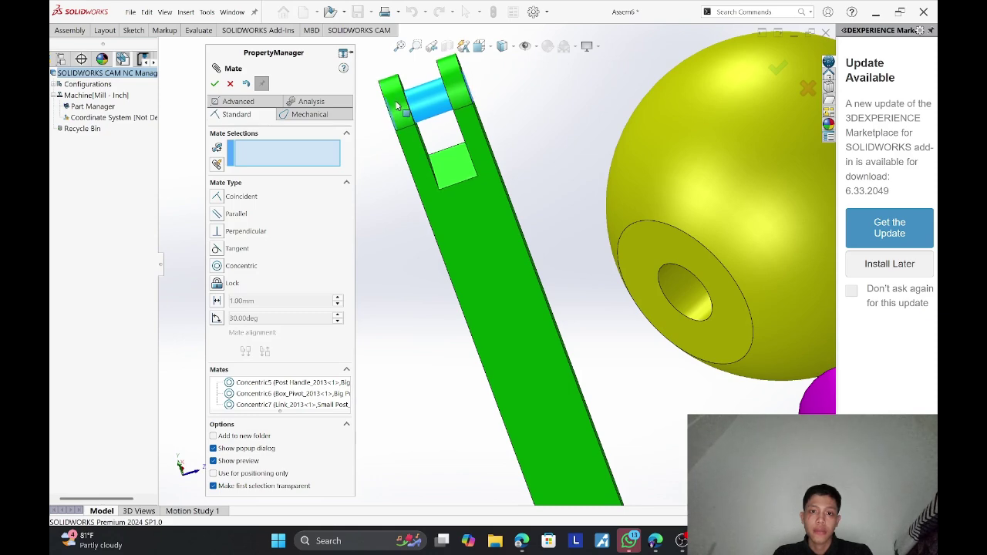
Add a concentric mate between the small post's cylindrical face and the hole at the free end of the post handle.
middle_drag(396, 106, 423, 138)
scroll(430, 122, up, 3)
scroll(501, 235, down, 5)
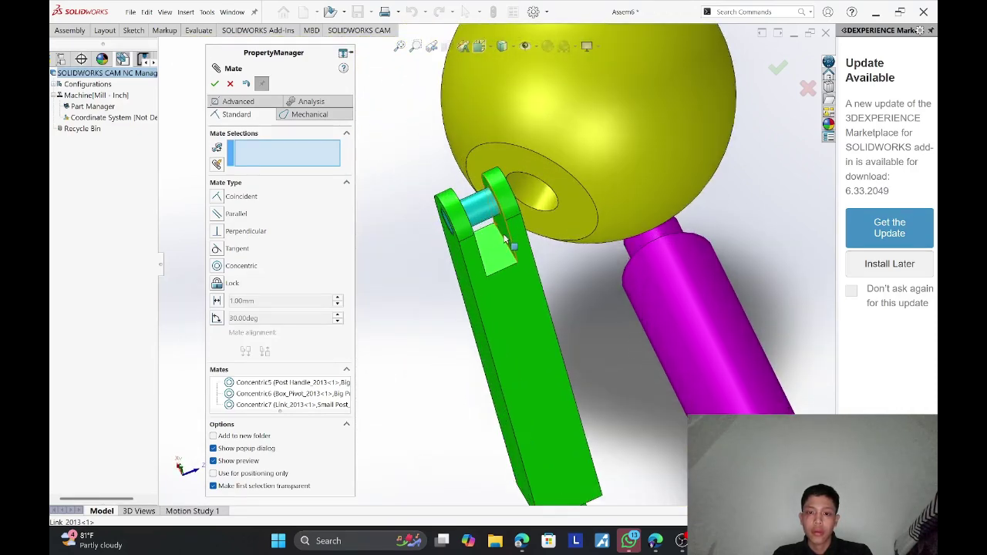
scroll(505, 241, up, 3)
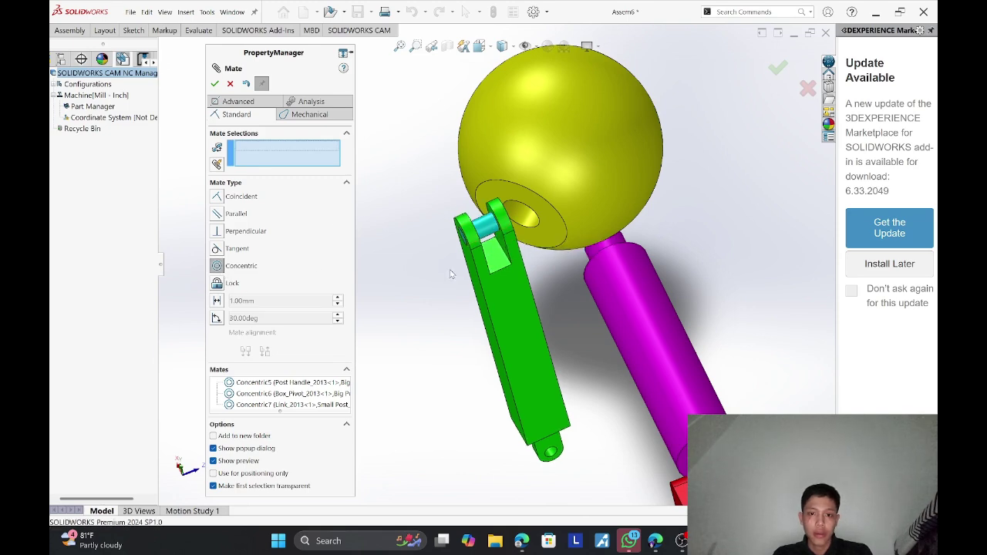
click(485, 233)
scroll(490, 251, up, 5)
scroll(624, 414, down, 3)
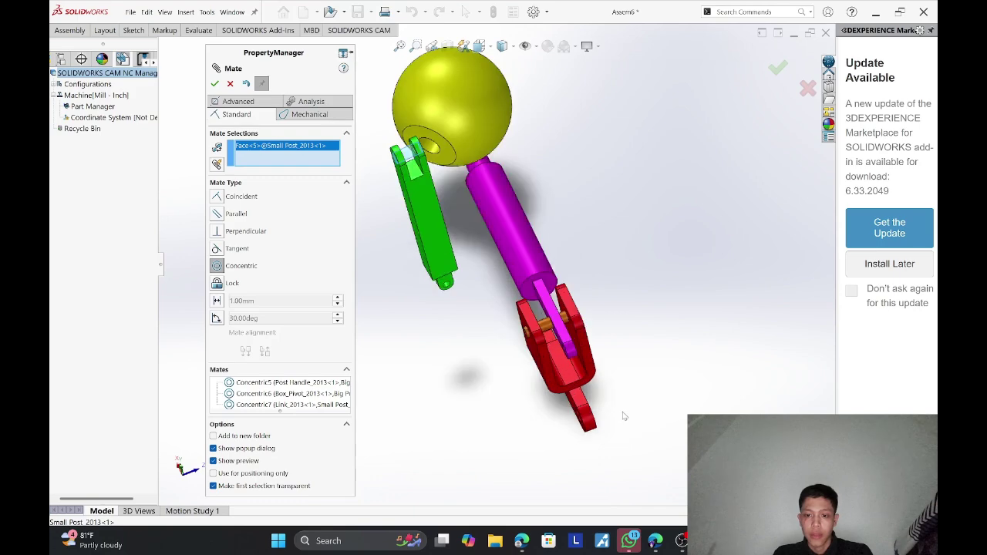
scroll(545, 311, down, 5)
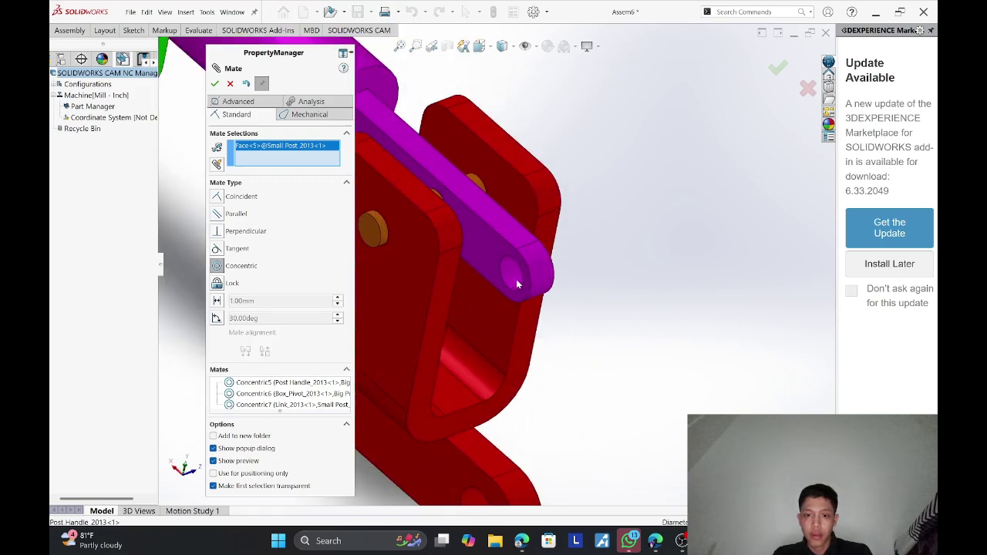
click(511, 279)
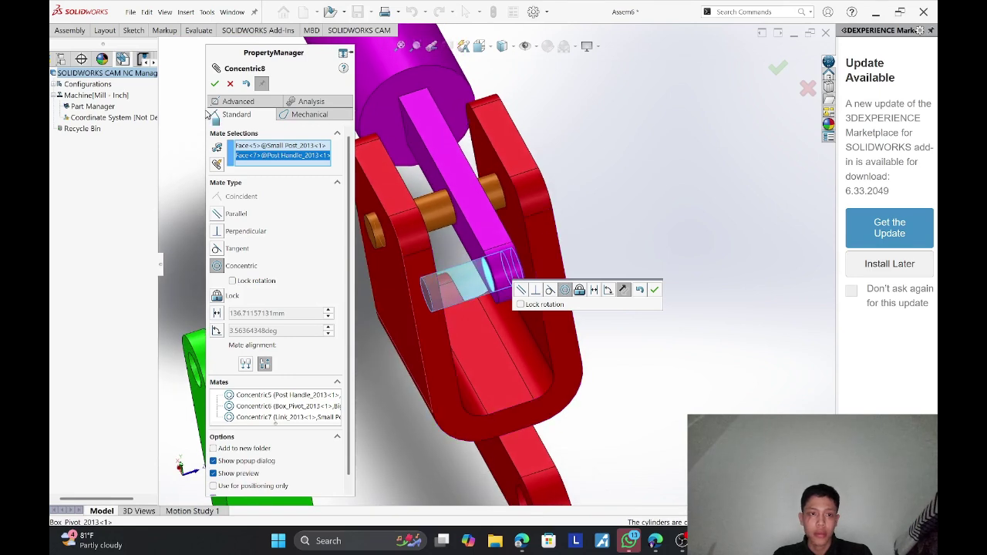
click(214, 83)
Slide the small post through the handle's end hole and move the green link so its fork straddles the handle, swinging it clear.
drag(433, 292, 482, 275)
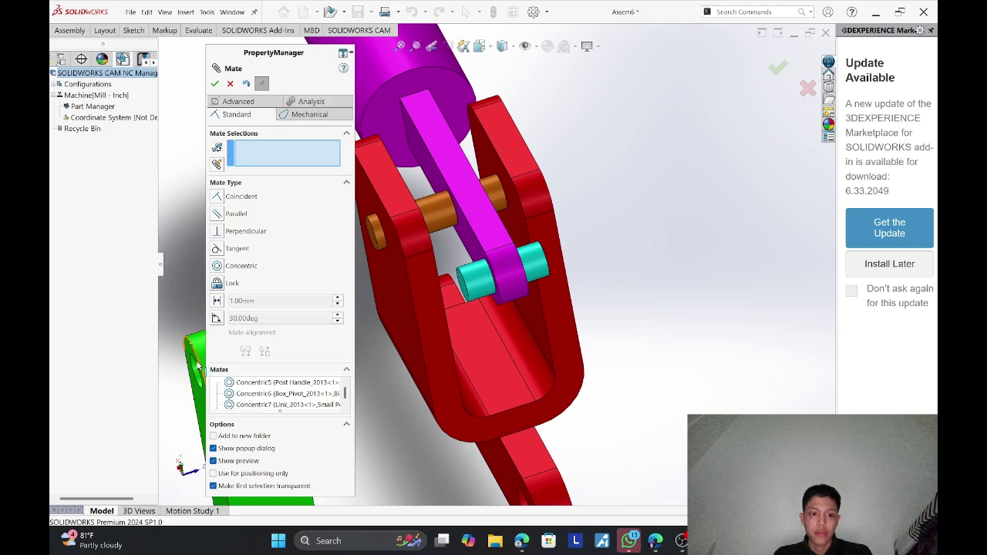
drag(197, 366, 504, 262)
middle_drag(559, 235, 614, 194)
scroll(577, 206, up, 4)
drag(558, 422, 552, 396)
middle_drag(586, 334, 544, 363)
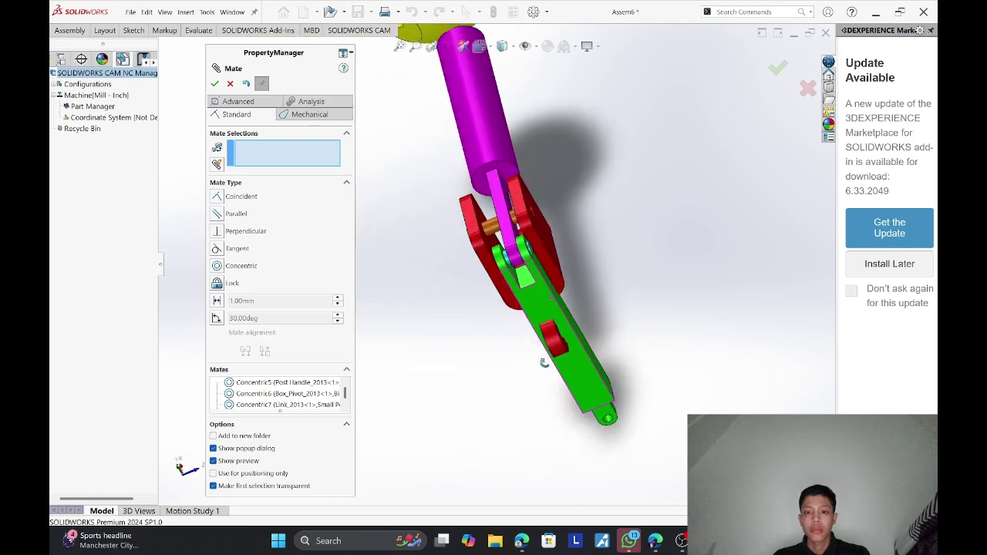
drag(565, 386, 590, 297)
middle_drag(590, 298, 639, 273)
Add a coincident mate between the edge of the post handle's end and the inner face of the link's fork.
scroll(569, 244, down, 5)
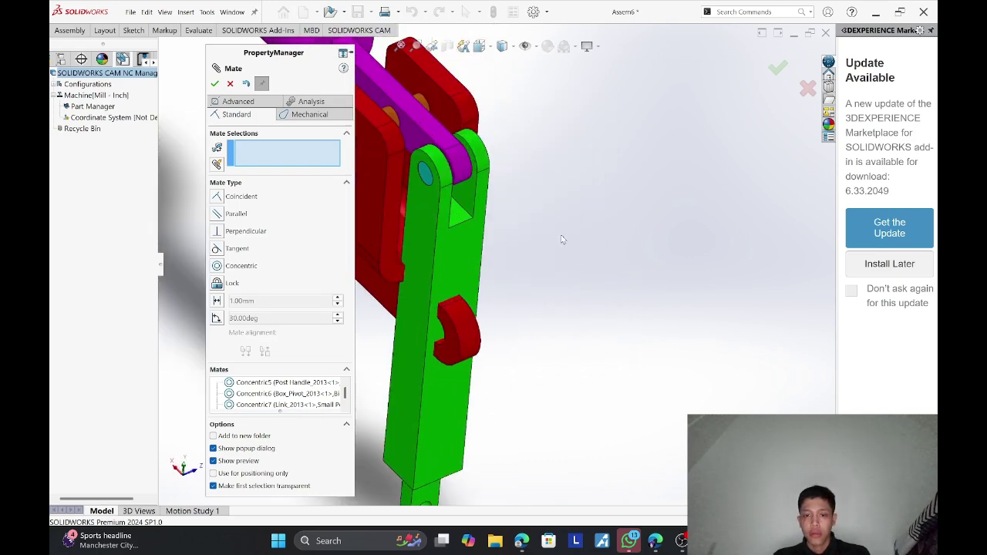
middle_drag(531, 207, 502, 201)
scroll(496, 137, down, 5)
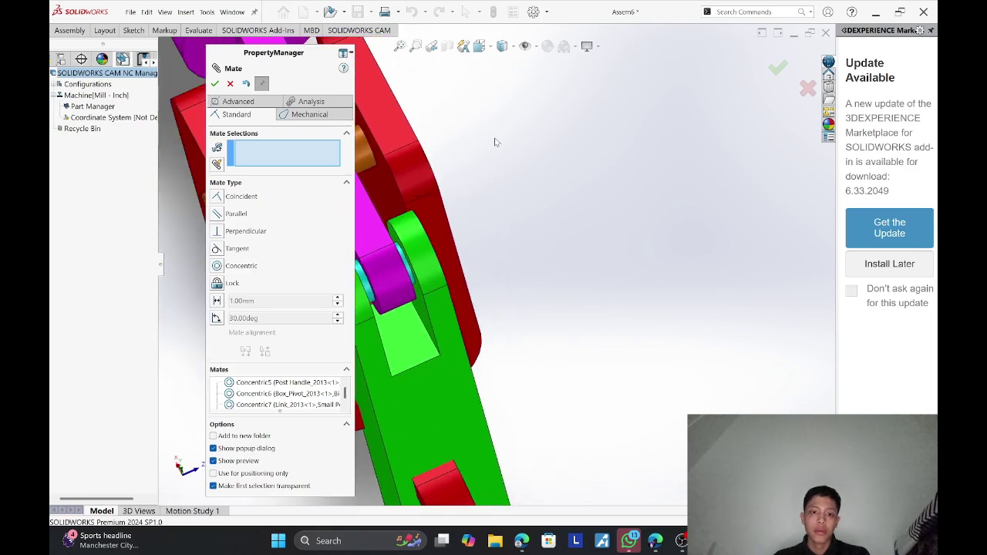
scroll(476, 141, down, 1)
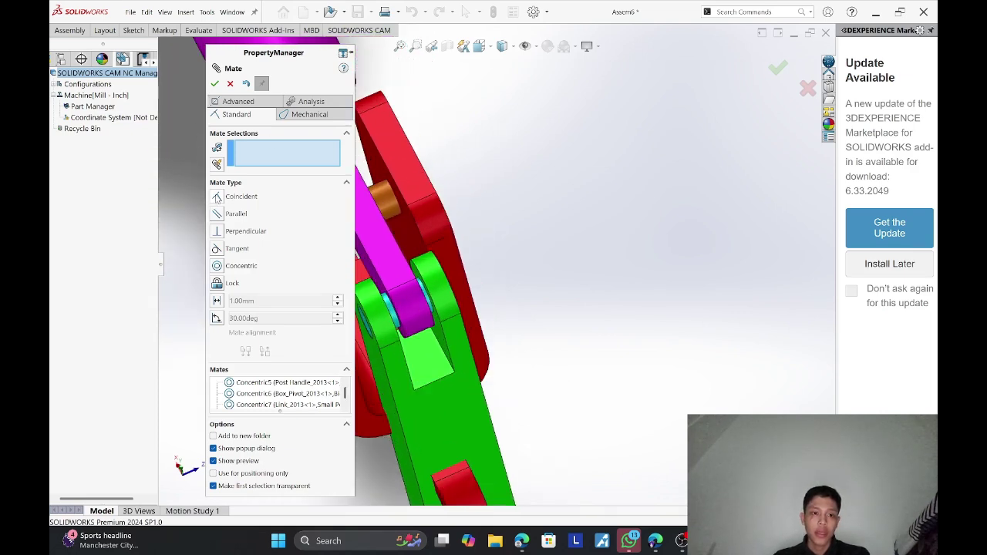
scroll(390, 283, down, 4)
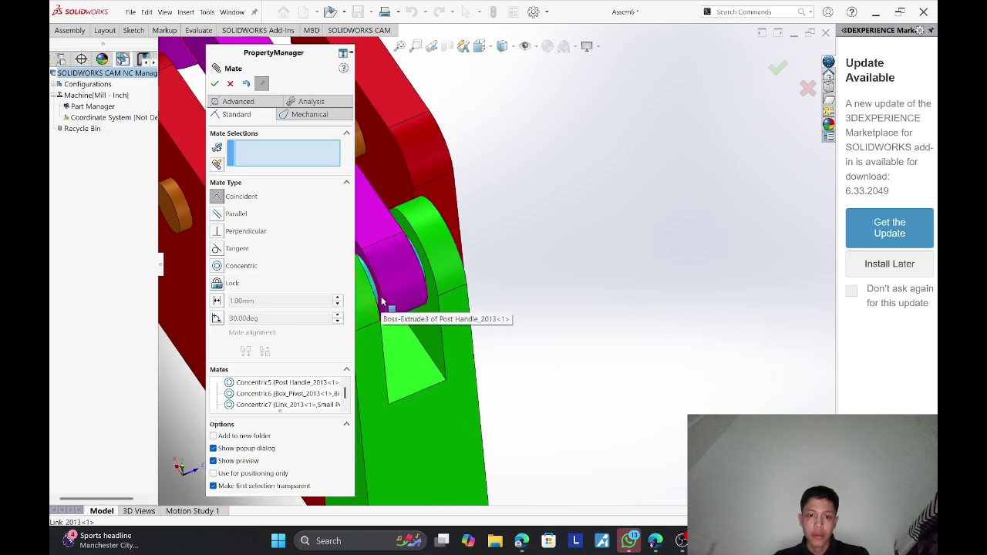
click(384, 298)
mouse_move(416, 295)
middle_down()
mouse_move(385, 299)
mouse_move(409, 299)
middle_up()
scroll(410, 300, up, 4)
scroll(410, 299, up, 6)
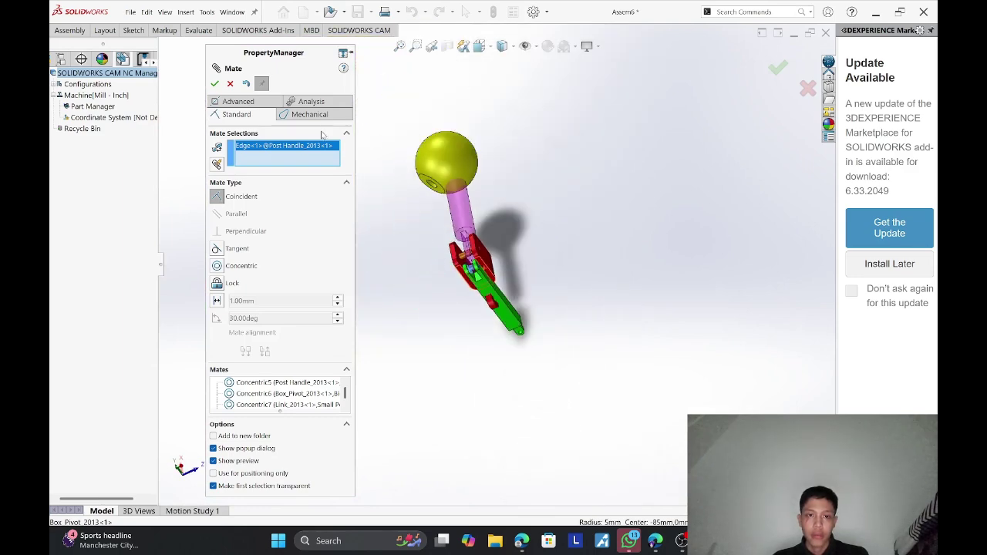
drag(305, 59, 180, 65)
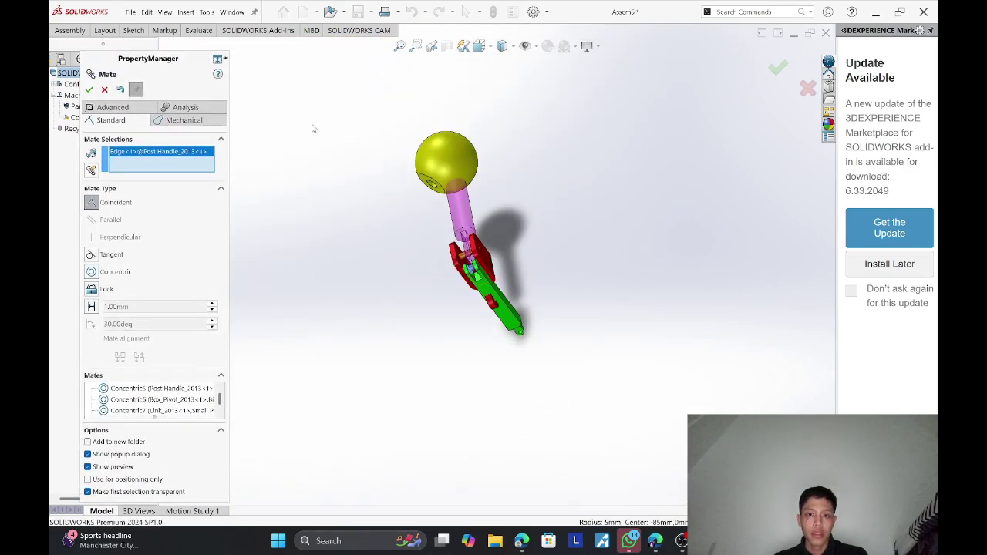
scroll(473, 278, down, 3)
scroll(473, 278, down, 5)
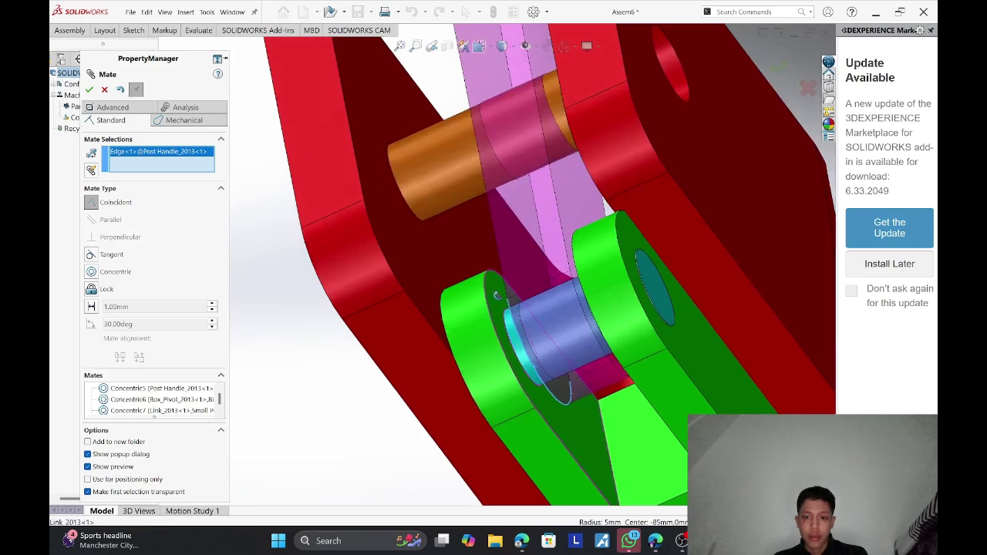
scroll(485, 279, down, 1)
click(475, 302)
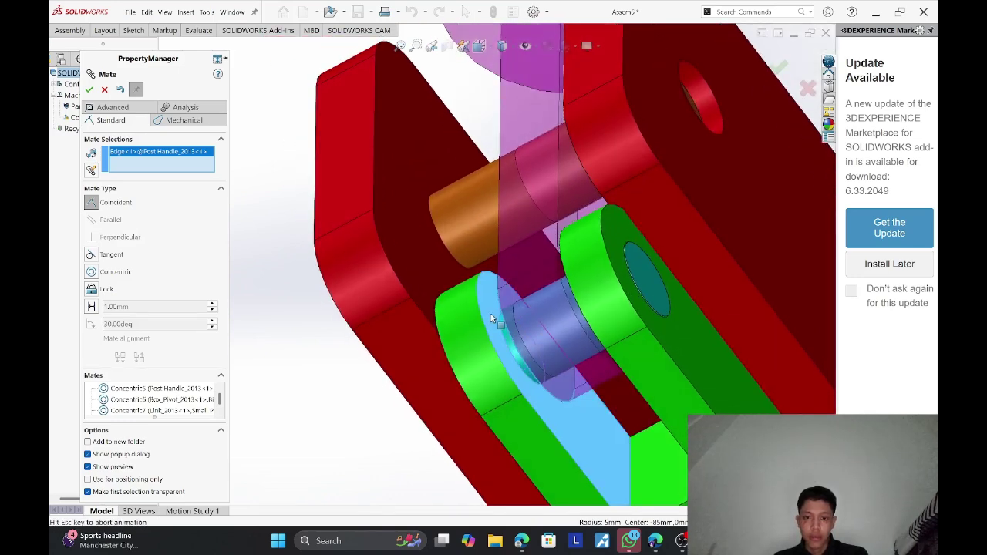
click(89, 90)
Add a coincident mate between the big post's end face and the outer side face of the red box pivot.
scroll(552, 396, up, 4)
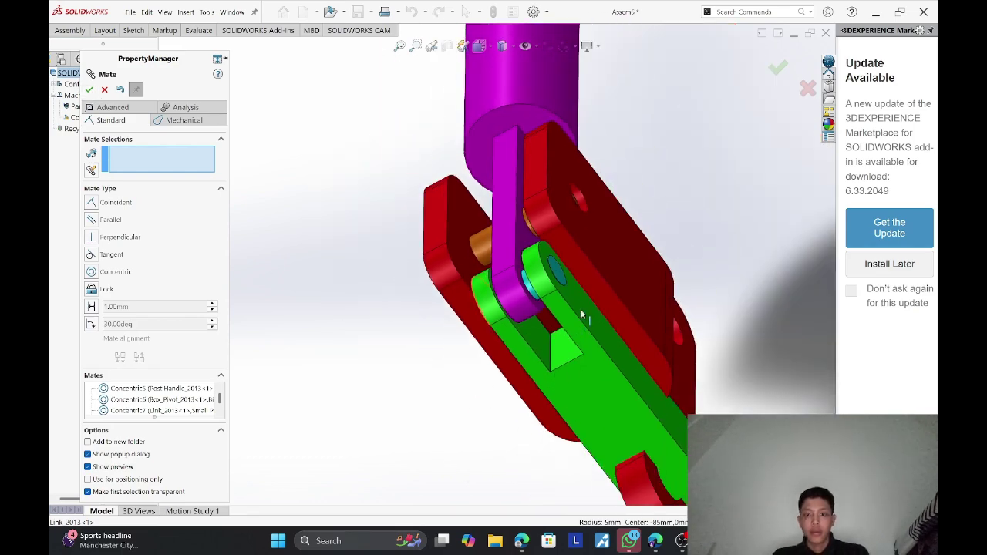
middle_drag(582, 314, 620, 351)
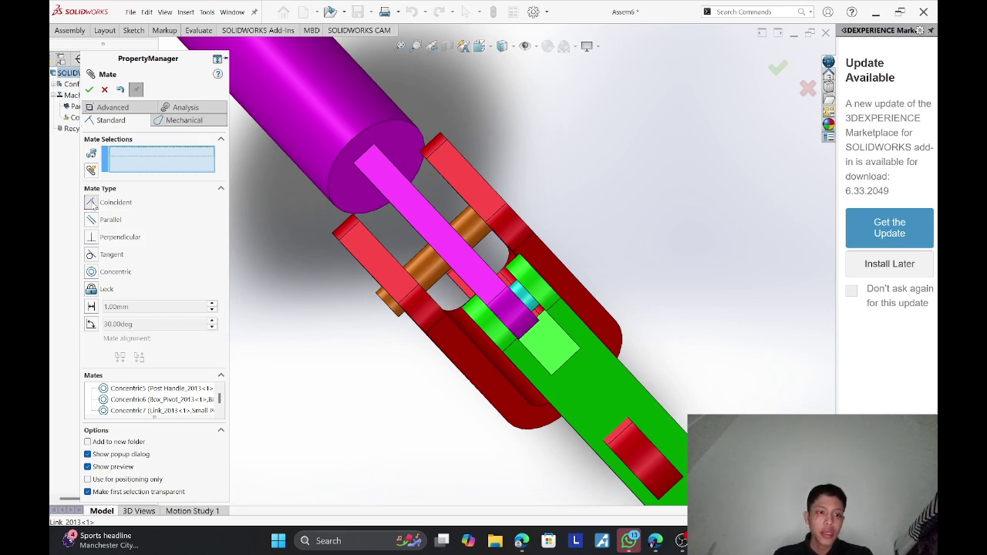
middle_drag(325, 322, 372, 293)
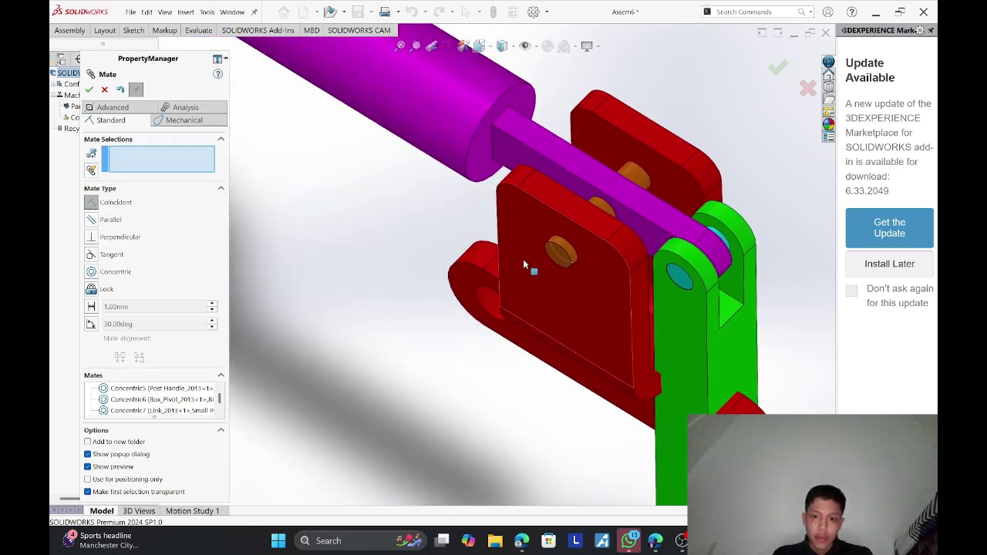
click(553, 250)
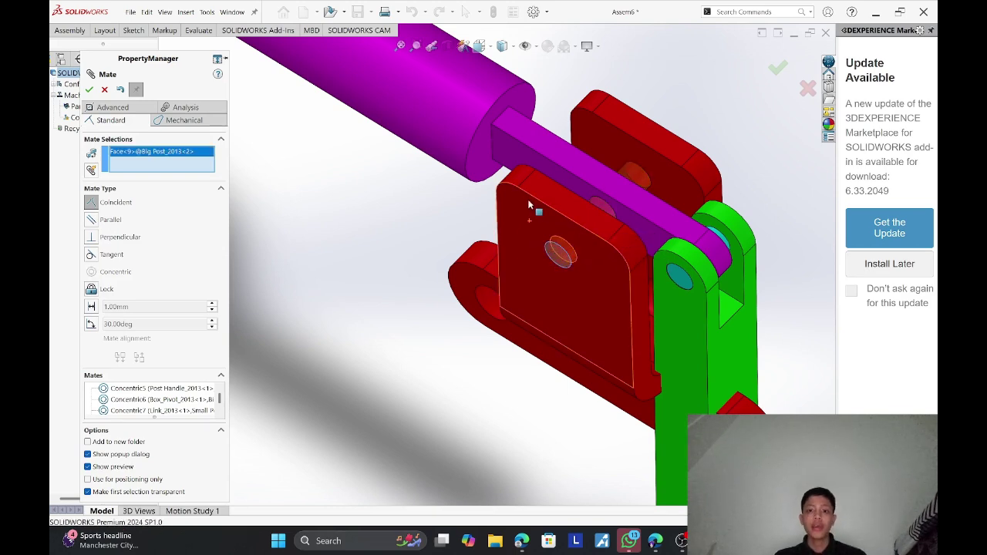
click(509, 222)
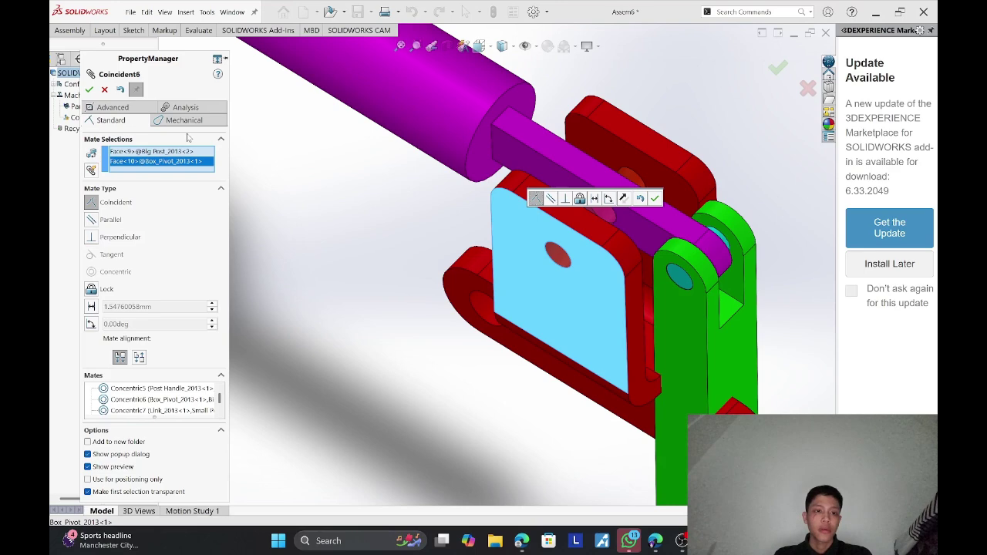
click(89, 90)
Add a 6.5 mm distance mate between the post handle's side face and the facing inner wall of the box pivot.
scroll(626, 208, down, 3)
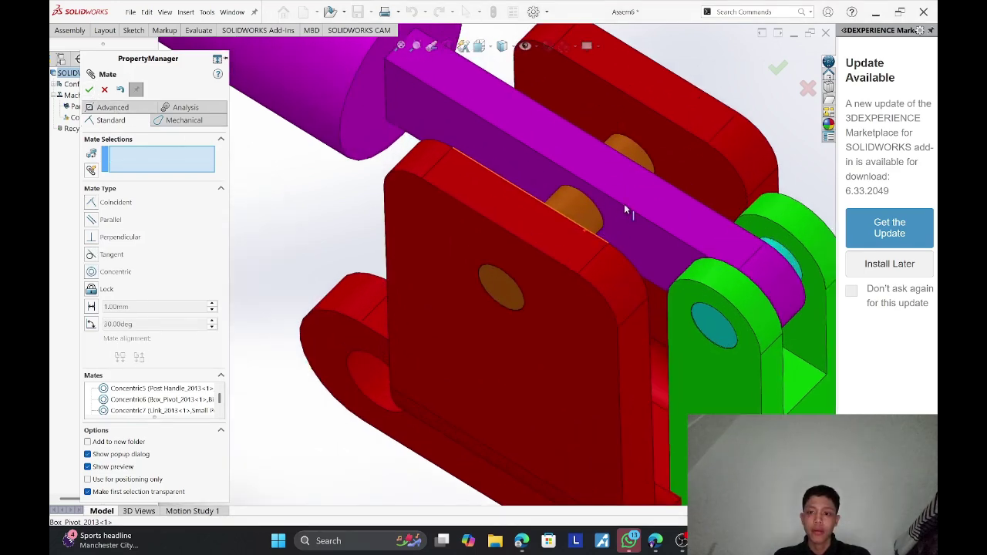
middle_drag(626, 174, 624, 225)
middle_drag(568, 183, 485, 203)
mouse_move(567, 146)
middle_down()
mouse_move(567, 125)
mouse_move(584, 145)
middle_up()
scroll(583, 143, down, 3)
middle_drag(515, 156, 478, 165)
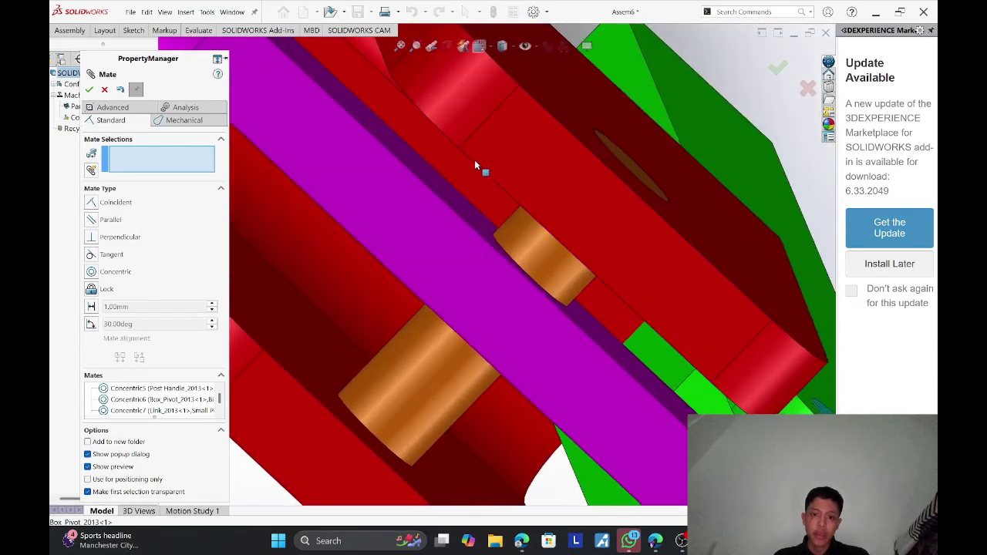
click(455, 215)
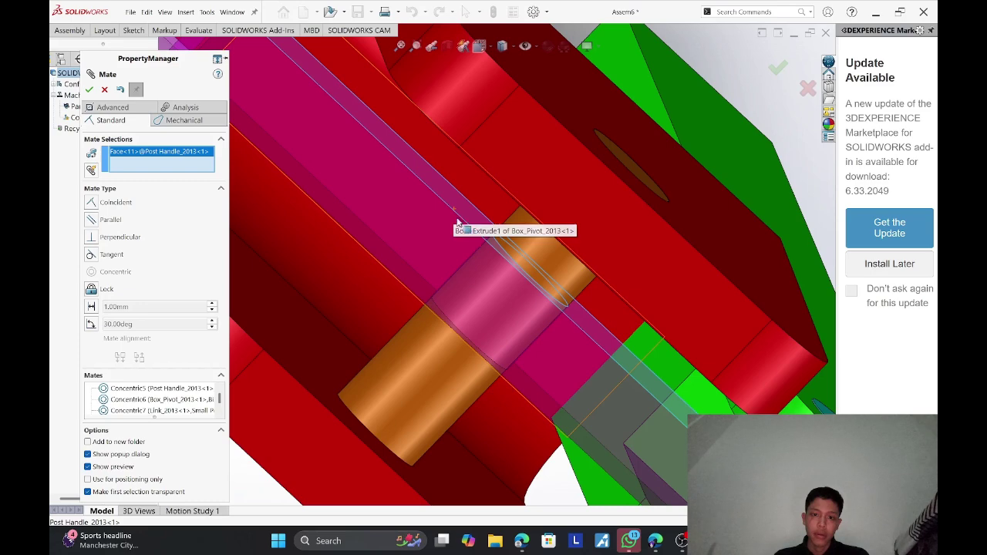
scroll(478, 182, up, 2)
middle_drag(479, 182, 511, 134)
scroll(511, 135, down, 1)
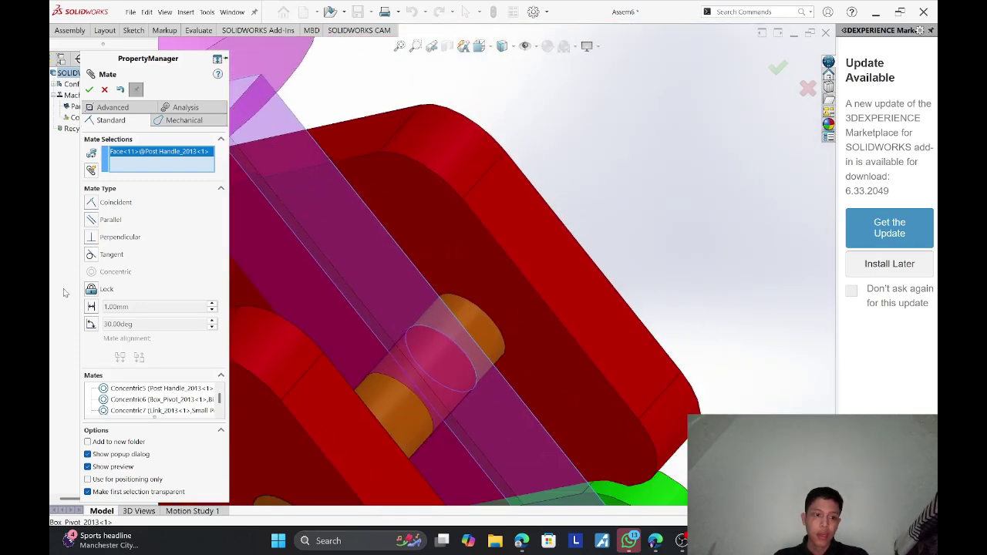
click(91, 306)
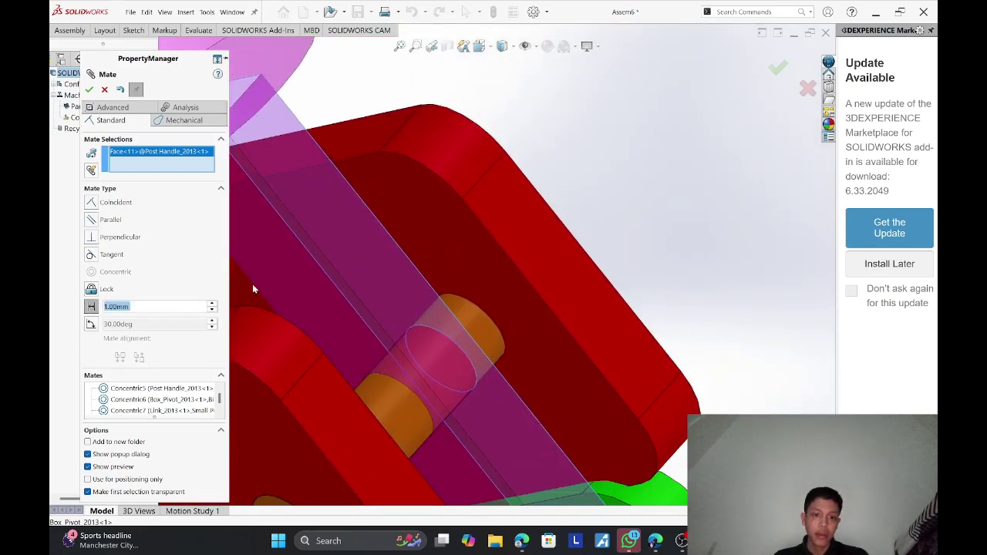
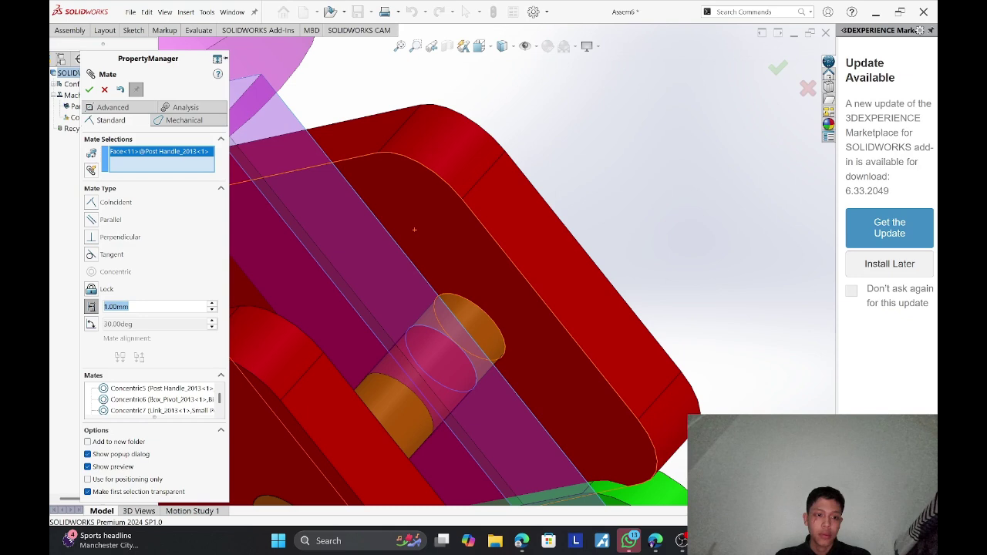
text(6.3)
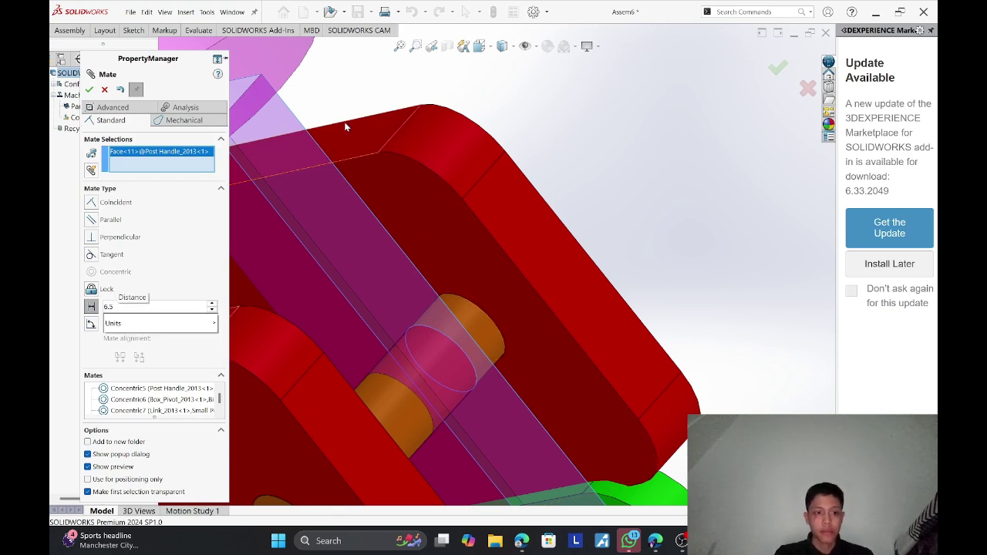
key(Return)
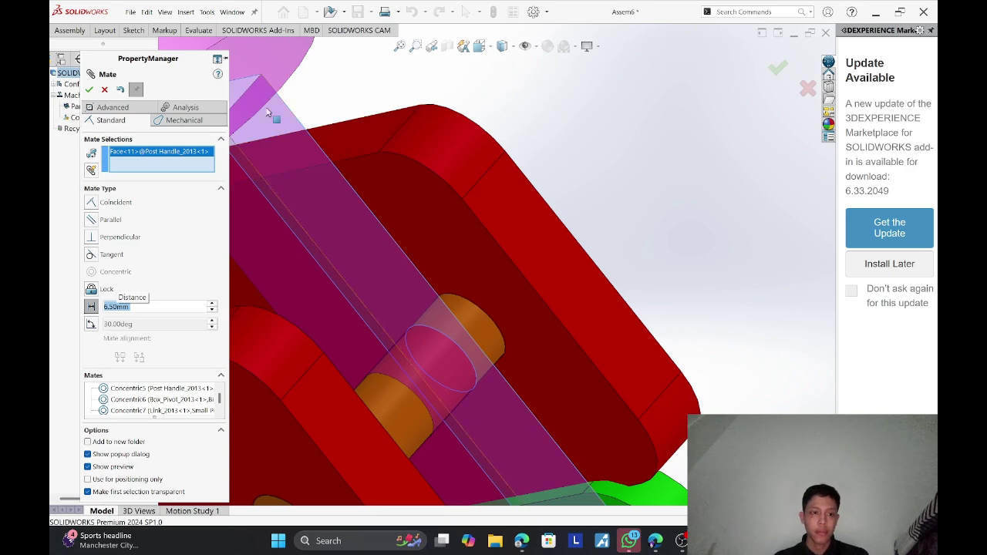
click(425, 225)
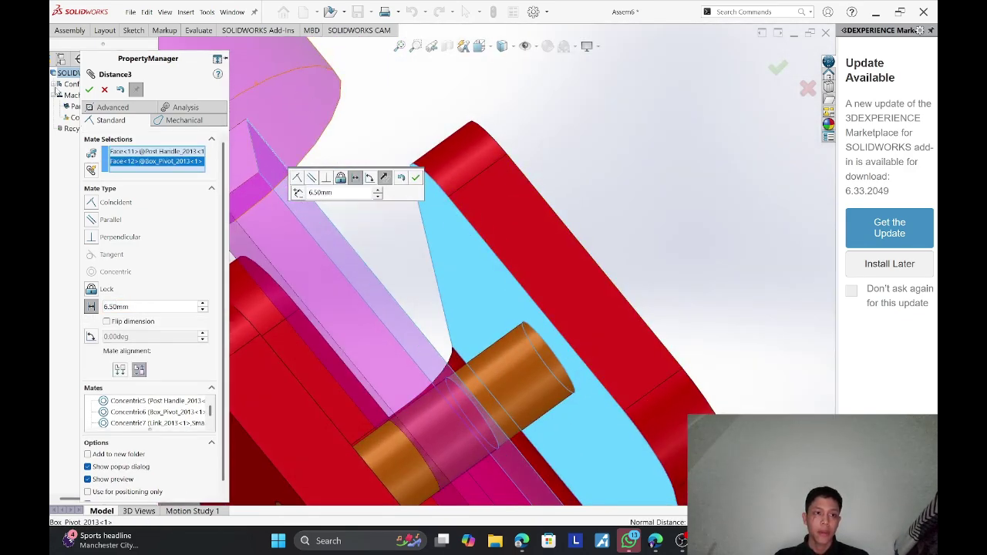
click(88, 89)
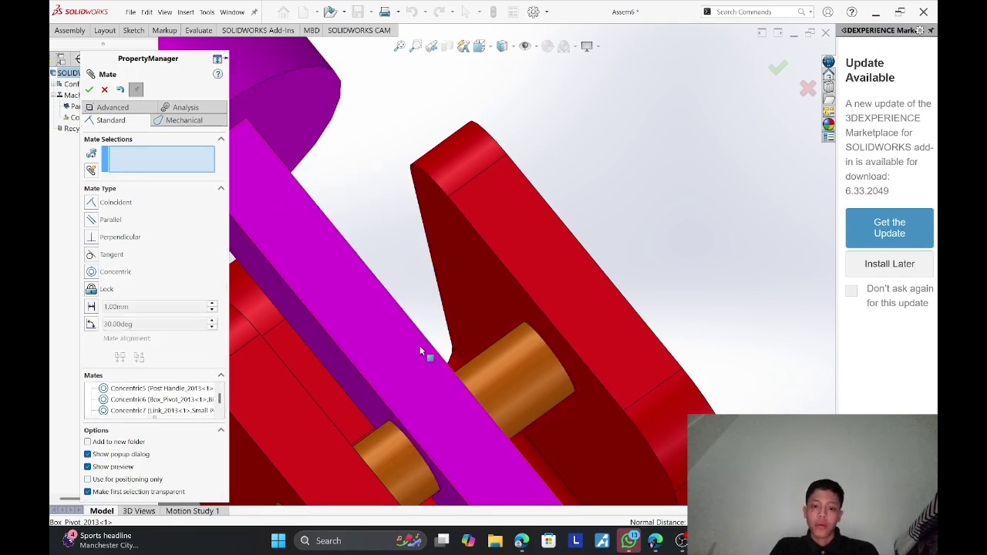
Pull the small post through the link's fork and add a coincident mate between its end edge and the fork's outer side face.
scroll(526, 238, up, 4)
mouse_move(564, 212)
middle_down()
mouse_move(577, 189)
mouse_move(531, 224)
mouse_move(563, 197)
middle_up()
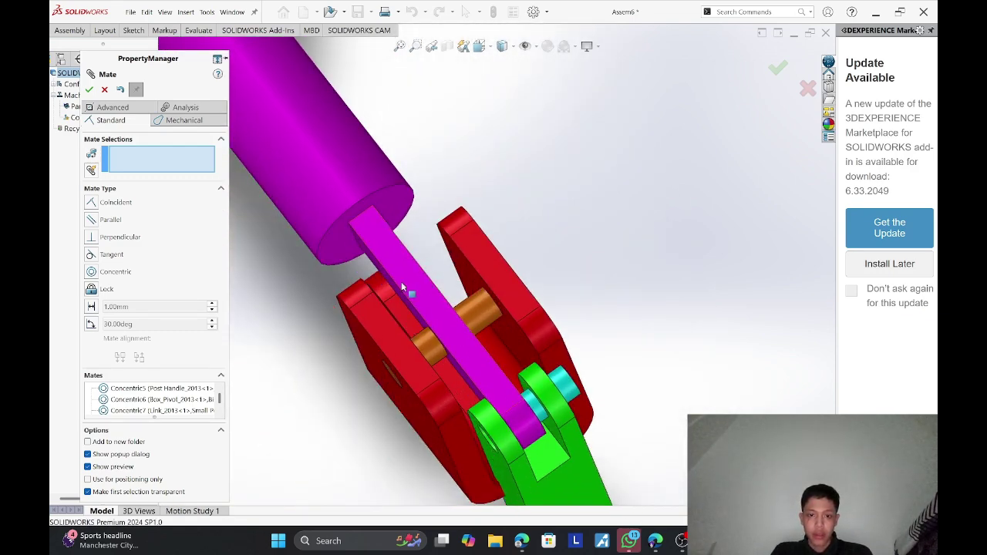
drag(406, 279, 404, 247)
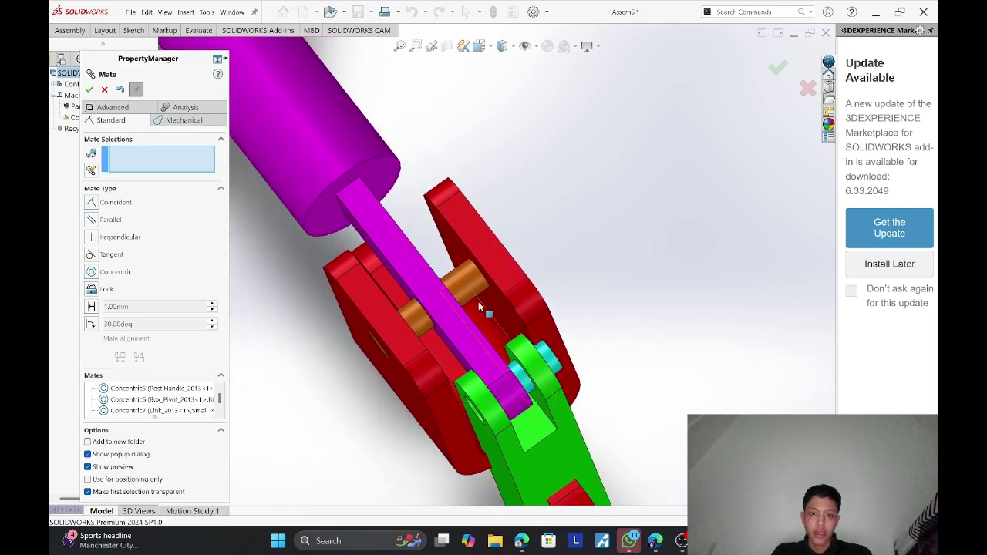
drag(408, 283, 479, 360)
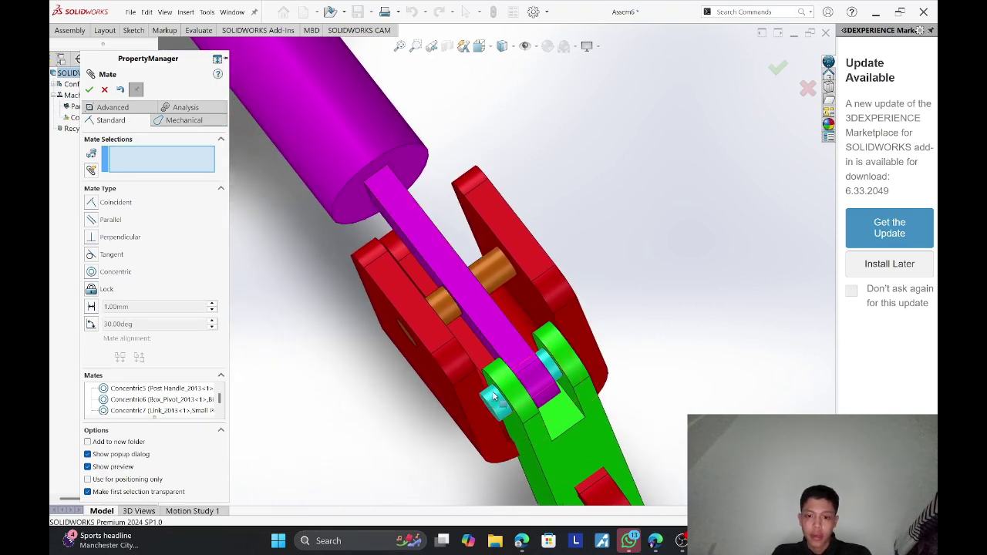
scroll(482, 378, down, 2)
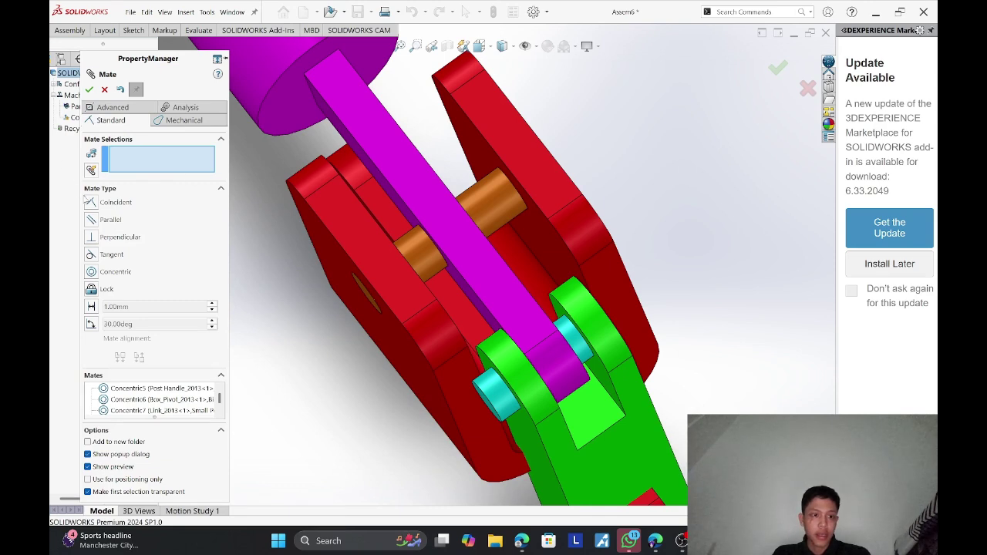
click(495, 412)
click(493, 407)
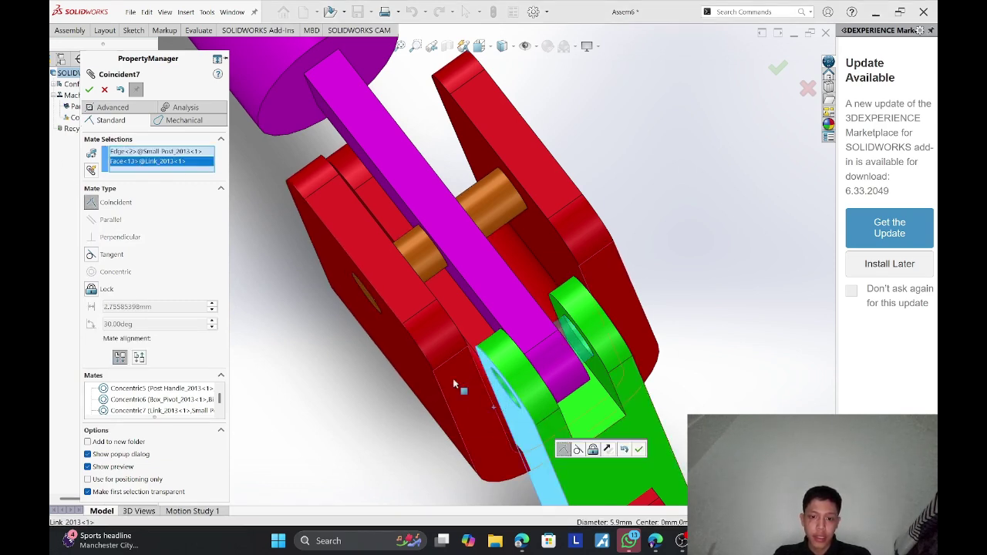
click(90, 90)
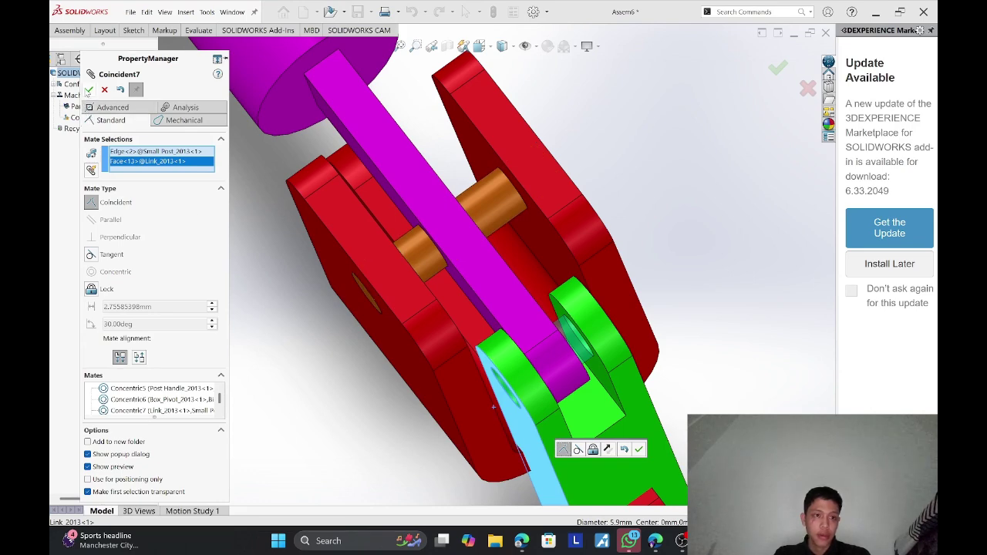
Move the post handle clear of the yellow ball handle so its stepped-down end is accessible.
middle_drag(573, 315, 633, 232)
scroll(569, 307, up, 4)
scroll(632, 232, up, 3)
scroll(409, 220, up, 3)
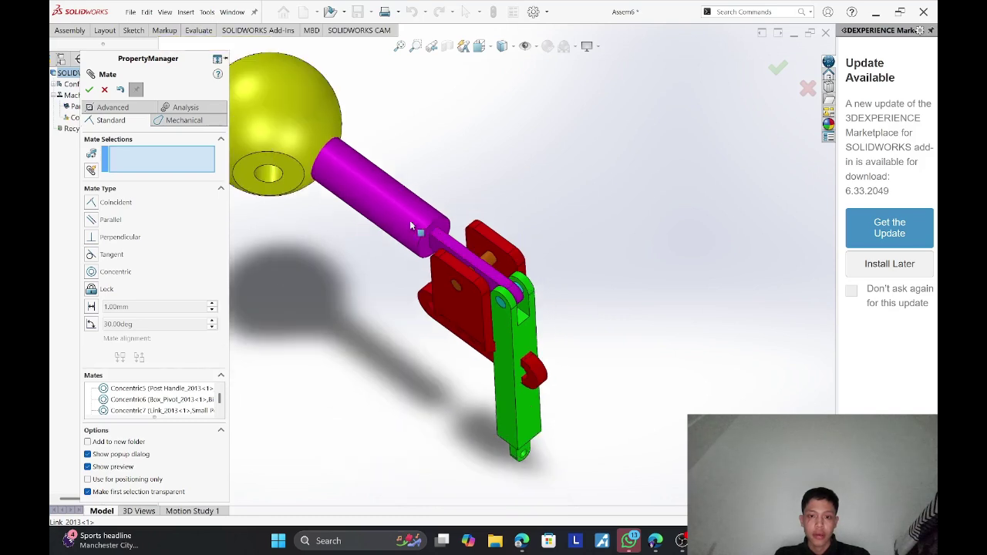
drag(394, 216, 475, 240)
scroll(578, 282, down, 2)
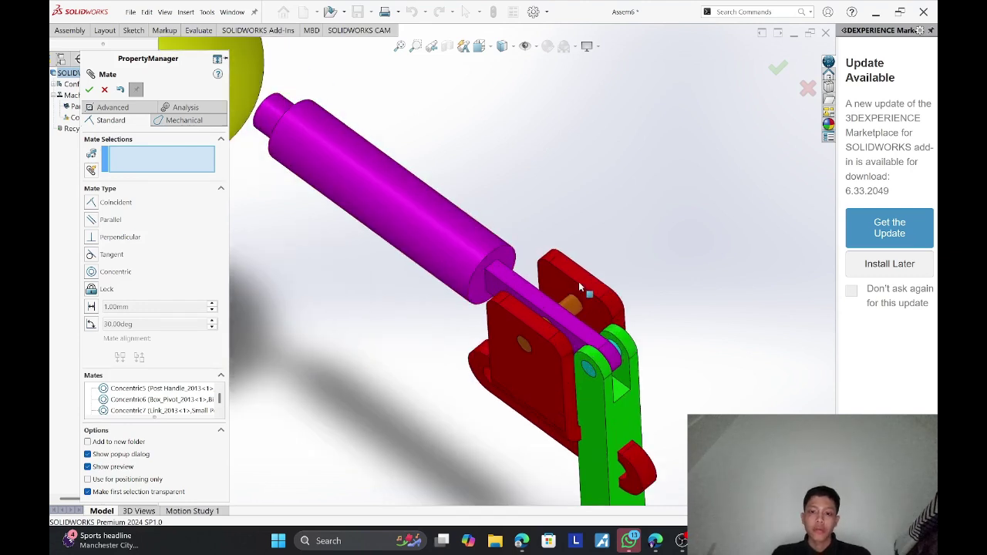
scroll(591, 193, down, 2)
scroll(534, 194, up, 3)
scroll(534, 198, up, 2)
scroll(420, 116, down, 1)
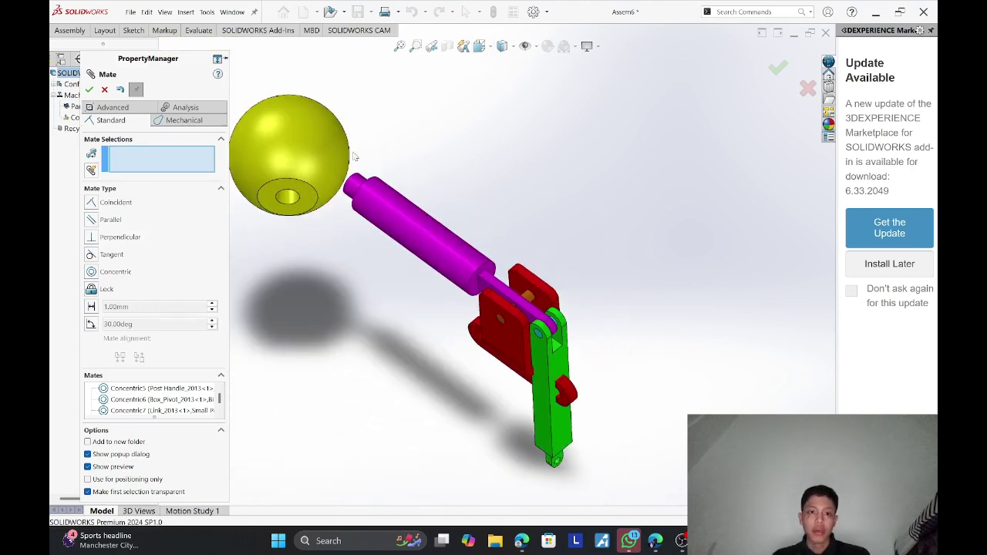
Add a concentric mate between the ball handle's bore and the reduced cylindrical end of the post handle.
scroll(267, 209, down, 3)
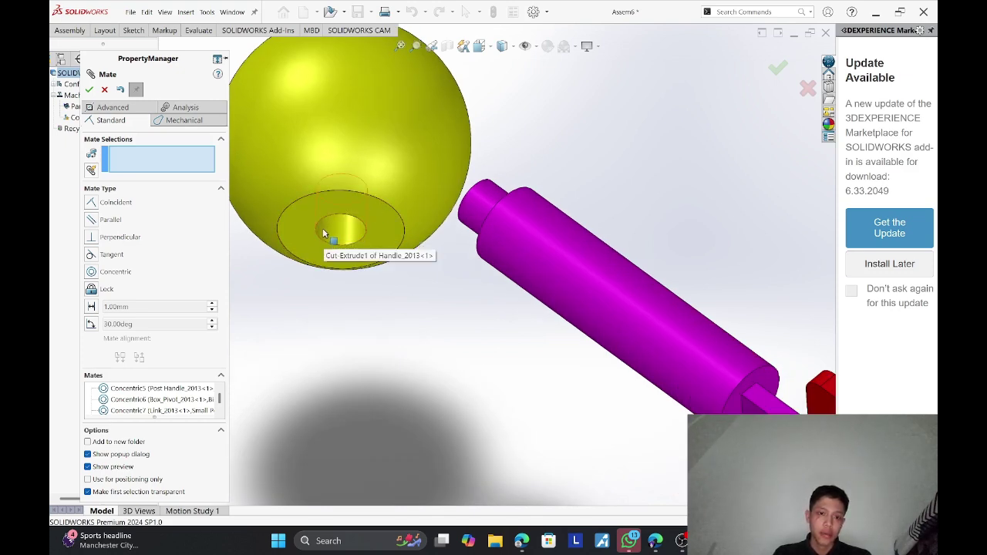
middle_drag(323, 233, 332, 197)
scroll(312, 211, down, 1)
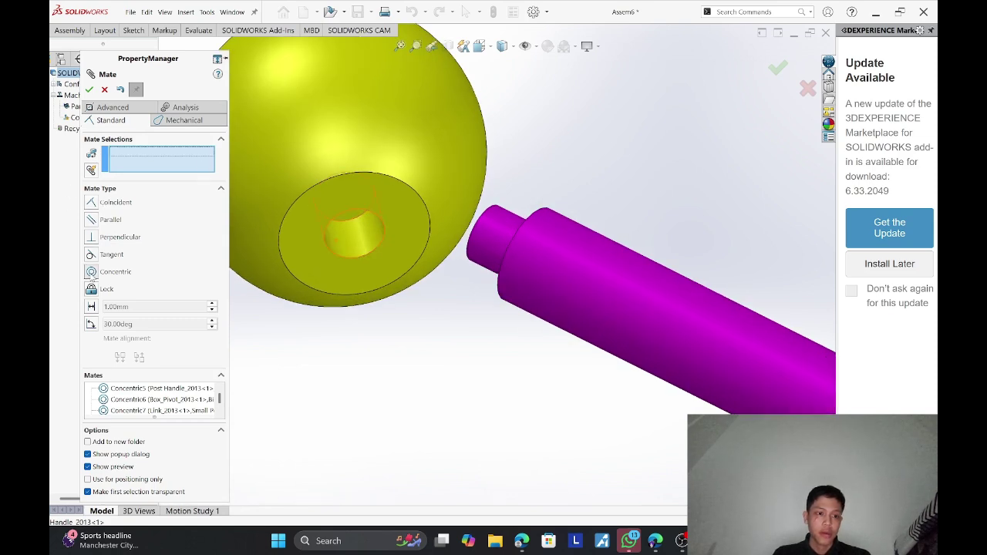
click(344, 250)
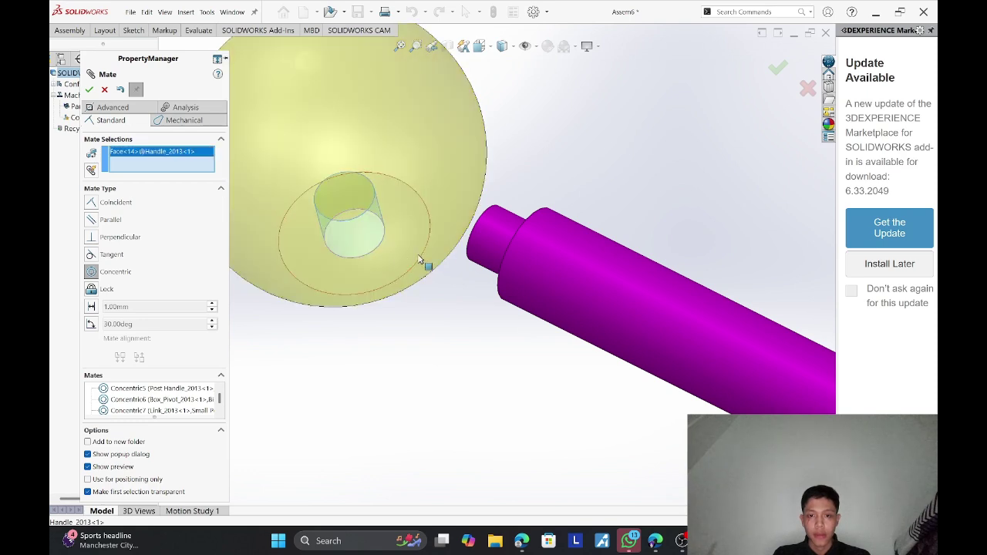
click(505, 237)
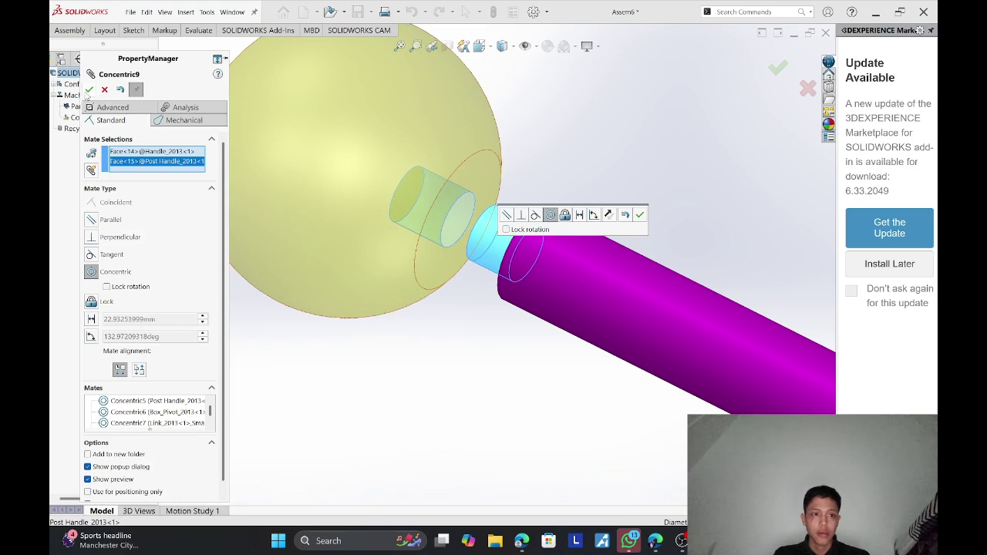
click(89, 89)
Slide the ball handle along the shaft and add a coincident mate between the post handle's end edge and the circular edge of the ball's bore.
drag(320, 162, 373, 201)
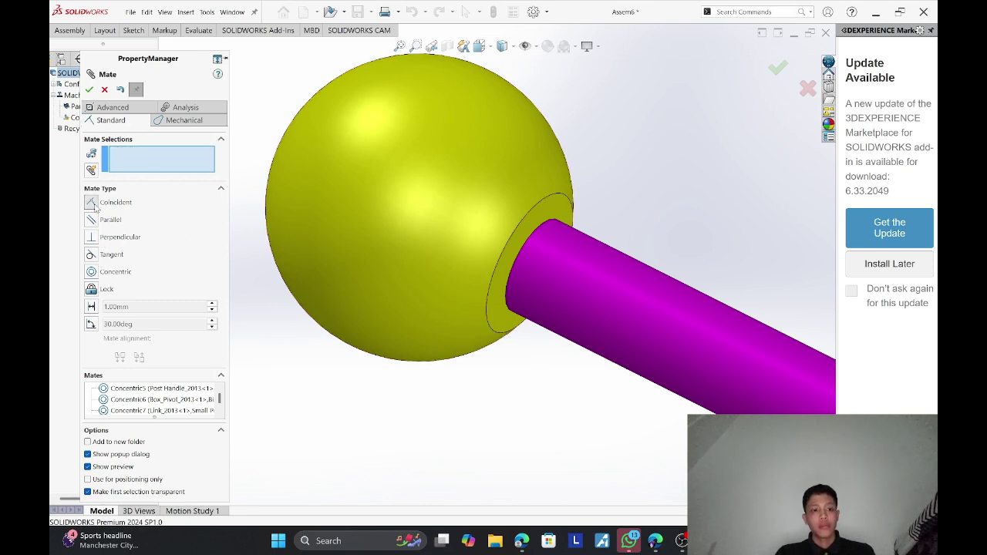
middle_drag(463, 252, 447, 205)
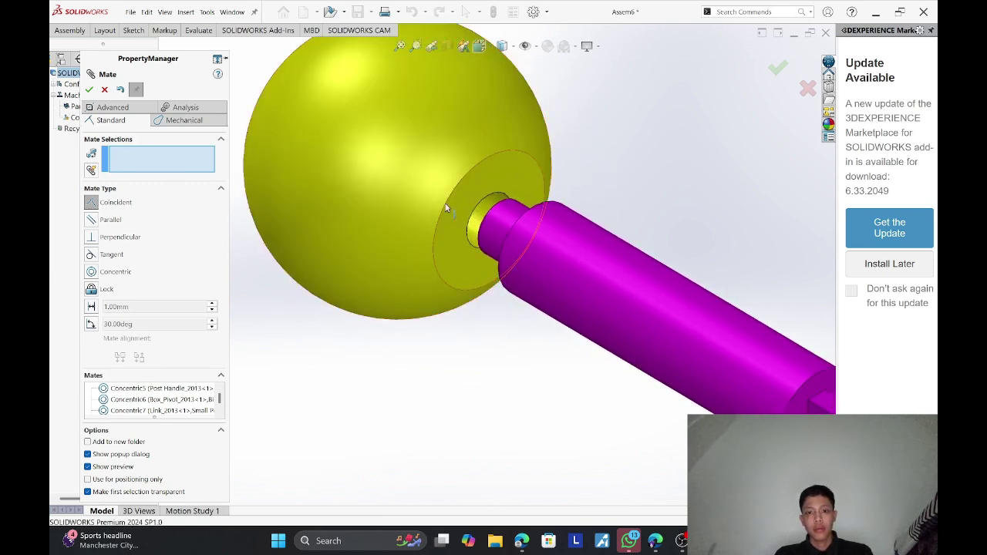
scroll(523, 223, down, 3)
middle_drag(523, 224, 364, 154)
click(512, 229)
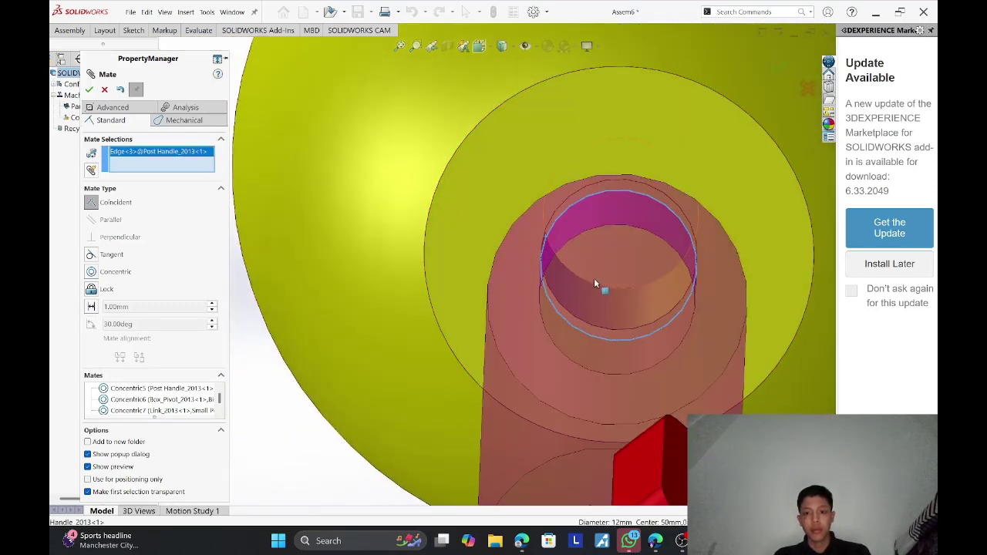
middle_drag(592, 261, 561, 277)
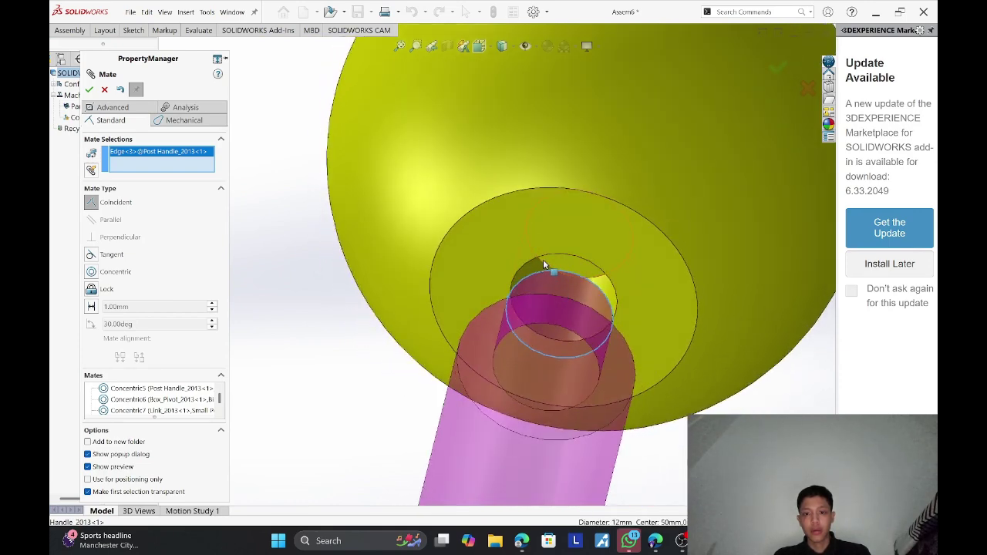
click(541, 260)
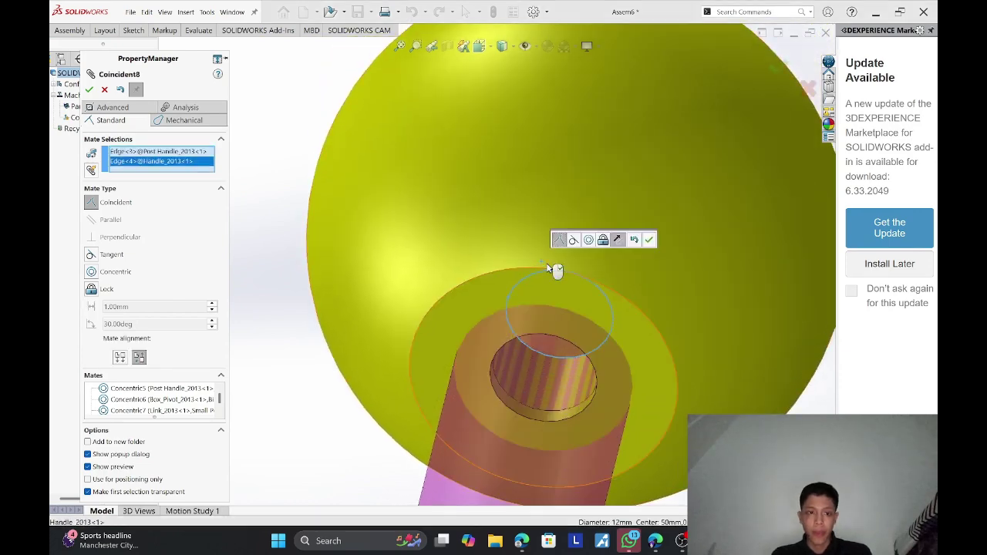
click(87, 89)
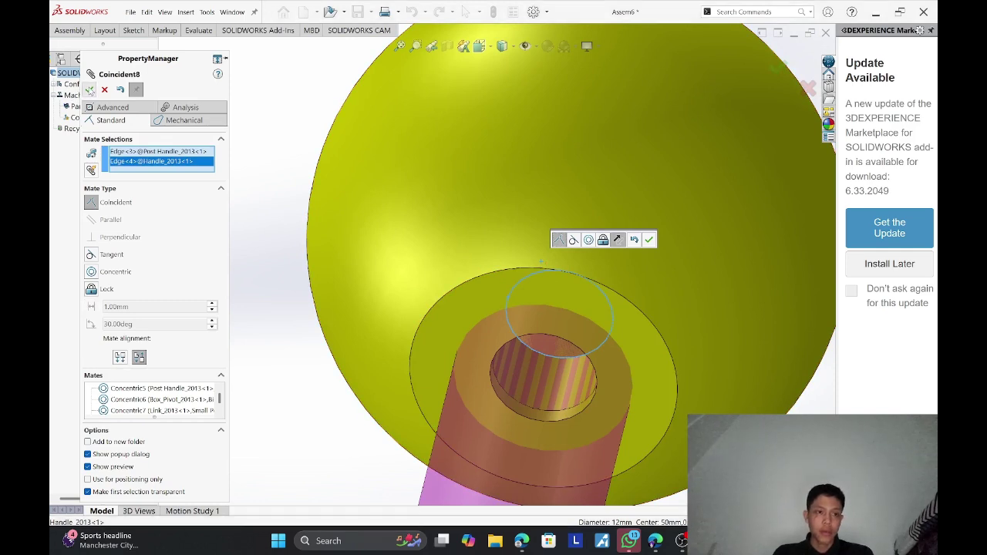
Start an angle mate between the narrow edge face of the post handle's flat bar and the link's long flat face.
scroll(397, 316, up, 4)
middle_drag(438, 312, 414, 189)
scroll(489, 322, up, 5)
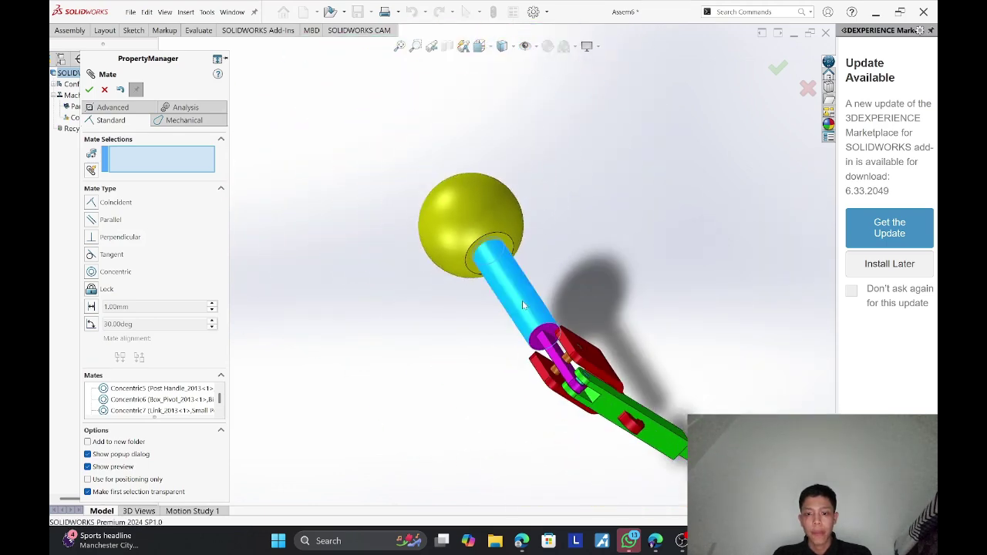
ctrl+middle_drag(524, 314, 496, 249)
scroll(506, 300, down, 3)
scroll(488, 269, down, 2)
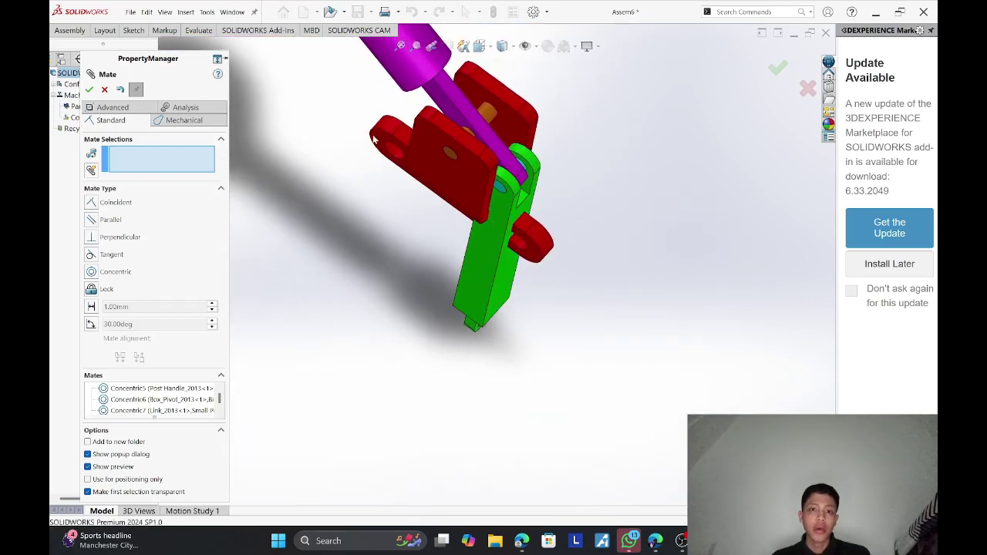
middle_drag(373, 139, 398, 107)
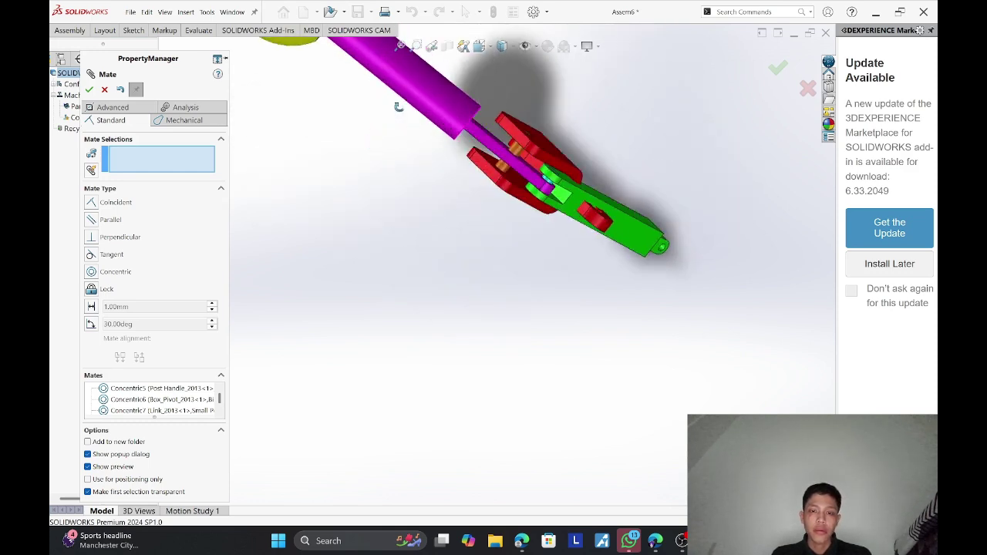
scroll(470, 147, down, 5)
click(452, 182)
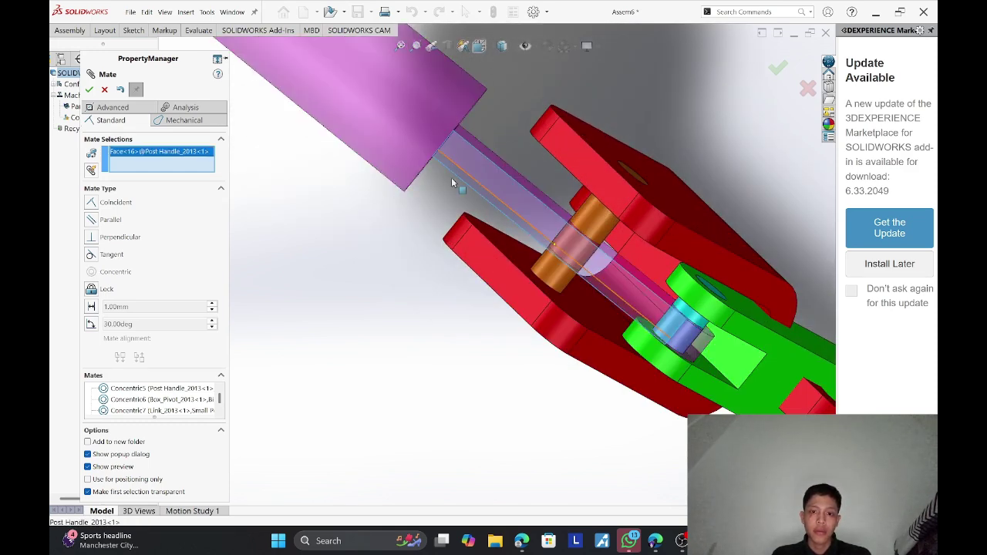
click(90, 325)
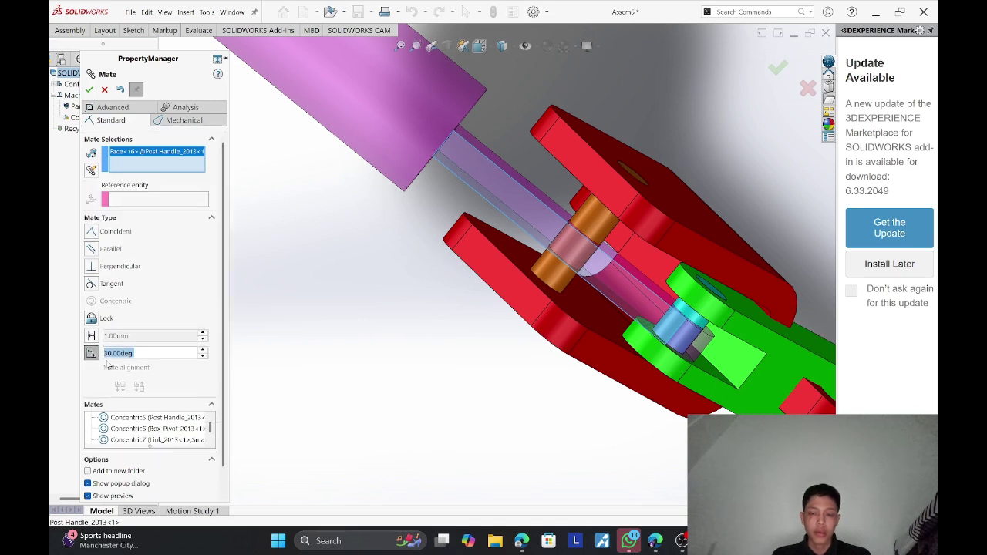
scroll(609, 397, up, 3)
scroll(691, 354, down, 5)
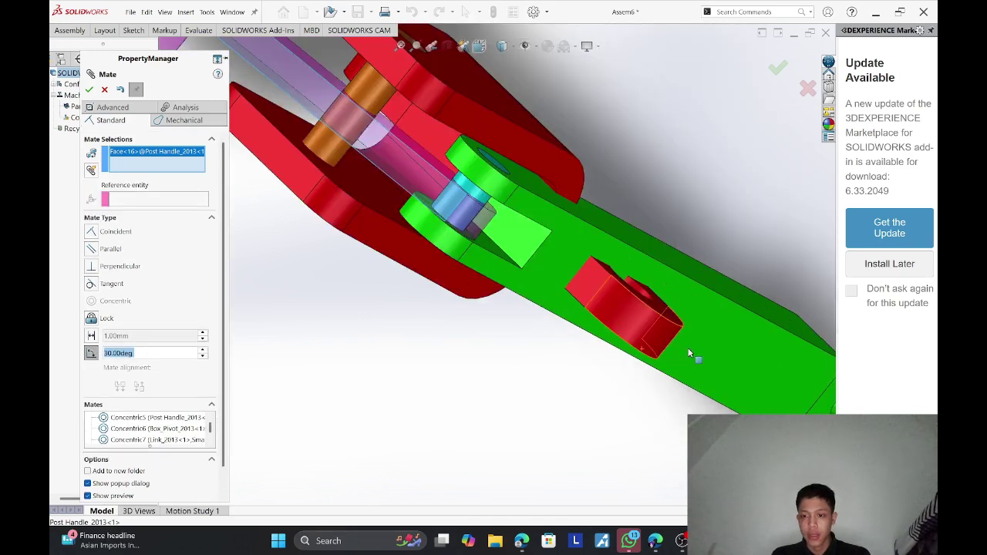
click(700, 350)
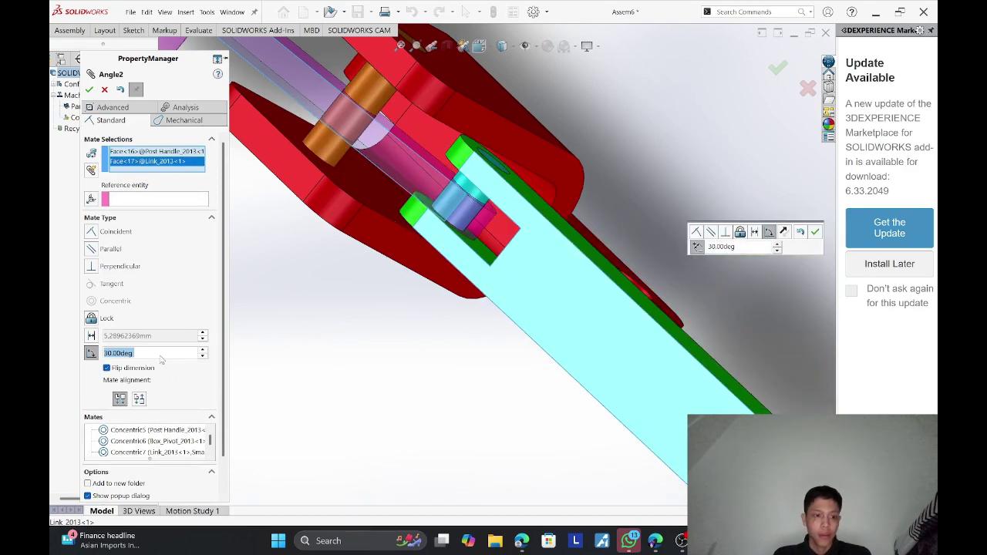
Try a mate angle of 140, and accept the angle mate between the post handle and the link at 30 degrees.
text(14)
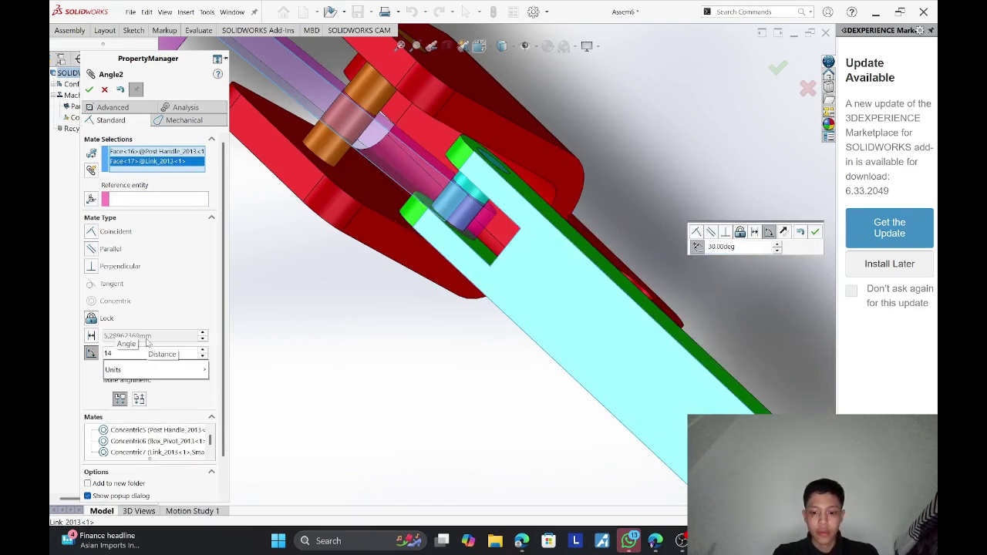
text(0)
mouse_move(189, 371)
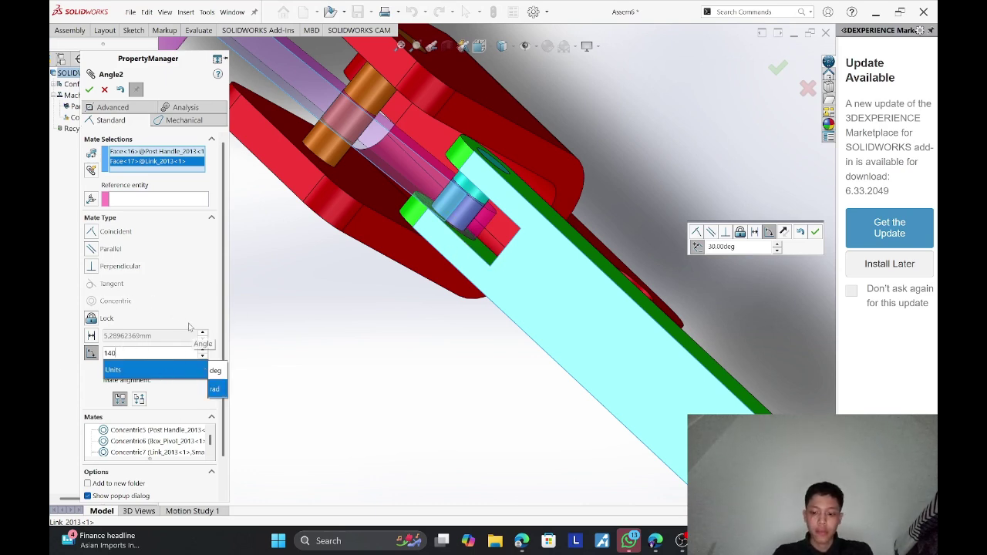
key(Return)
key(Return)
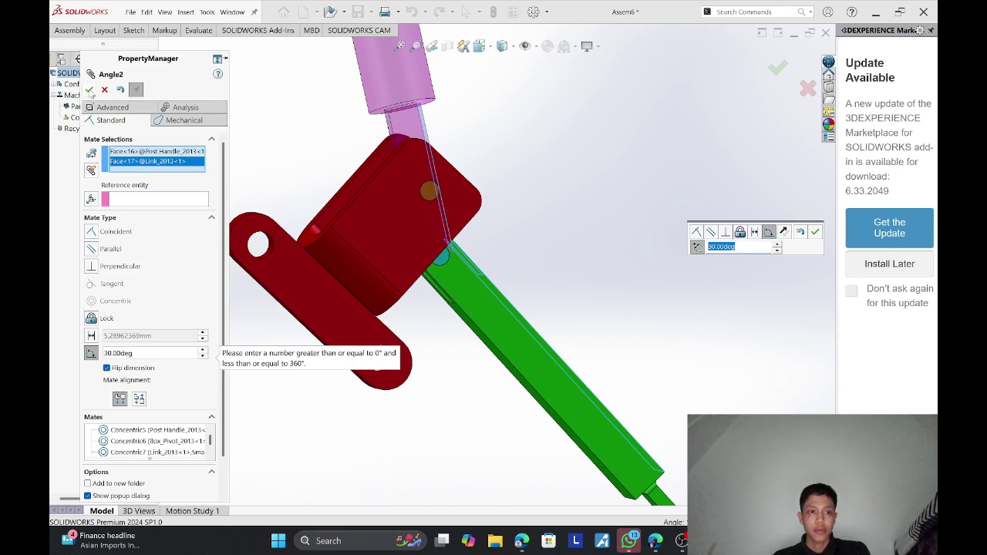
click(90, 90)
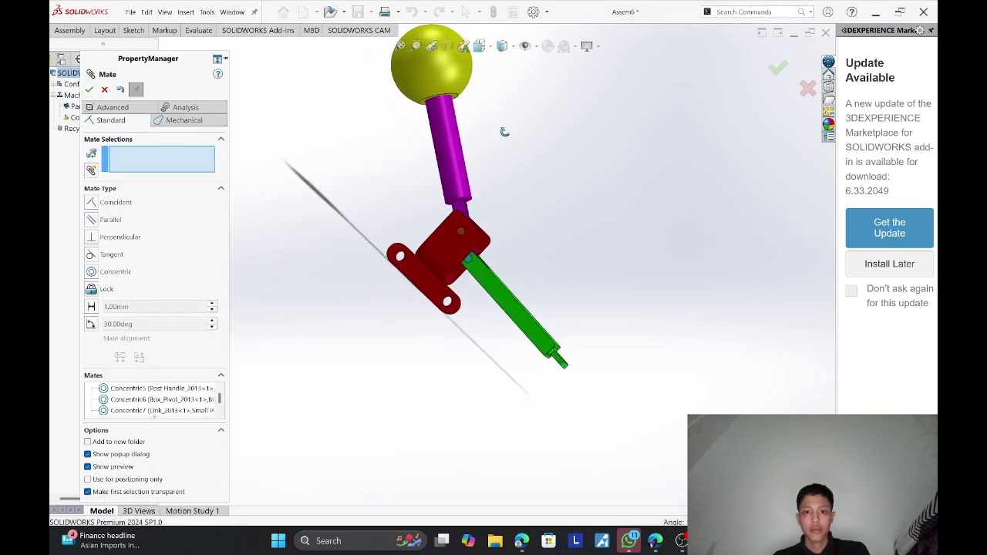
Examine the position of the link, box pivot and post handle from several angles and in the front view.
middle_drag(505, 132, 469, 219)
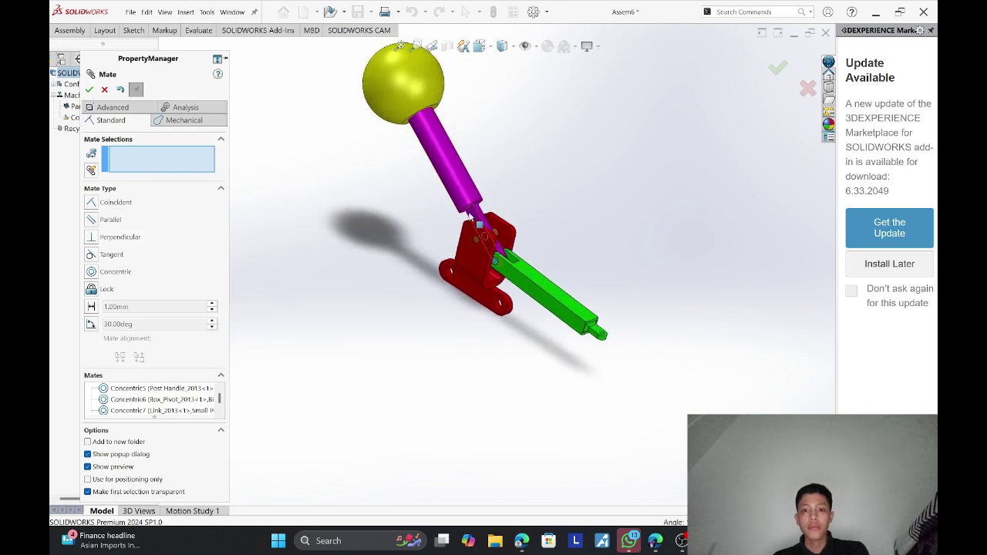
drag(520, 264, 593, 332)
scroll(594, 332, up, 6)
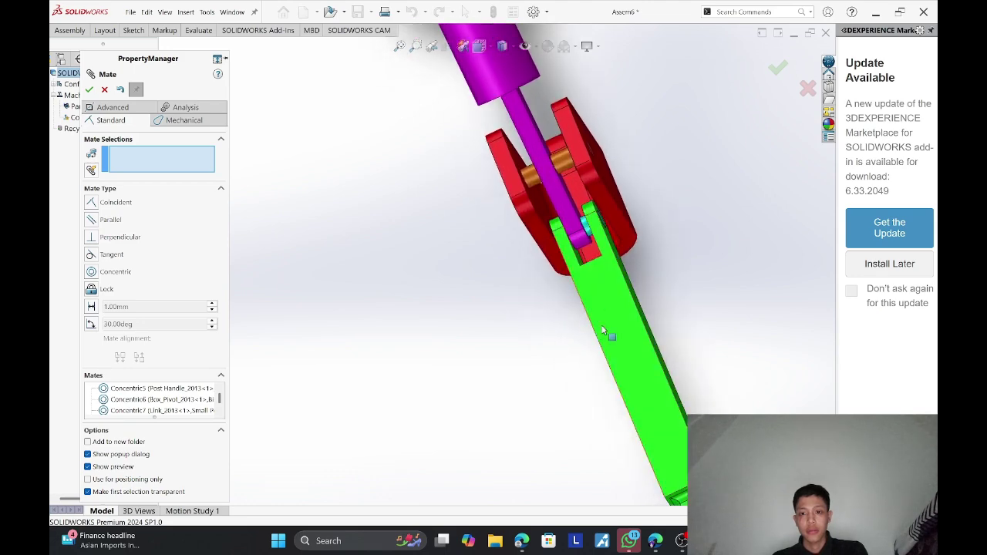
scroll(605, 311, up, 3)
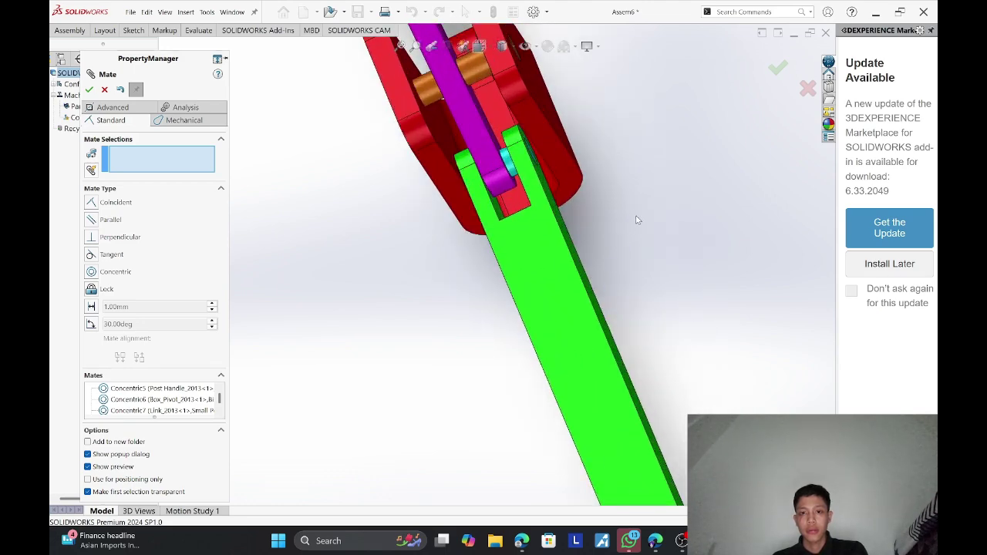
middle_drag(637, 218, 753, 222)
scroll(647, 269, down, 6)
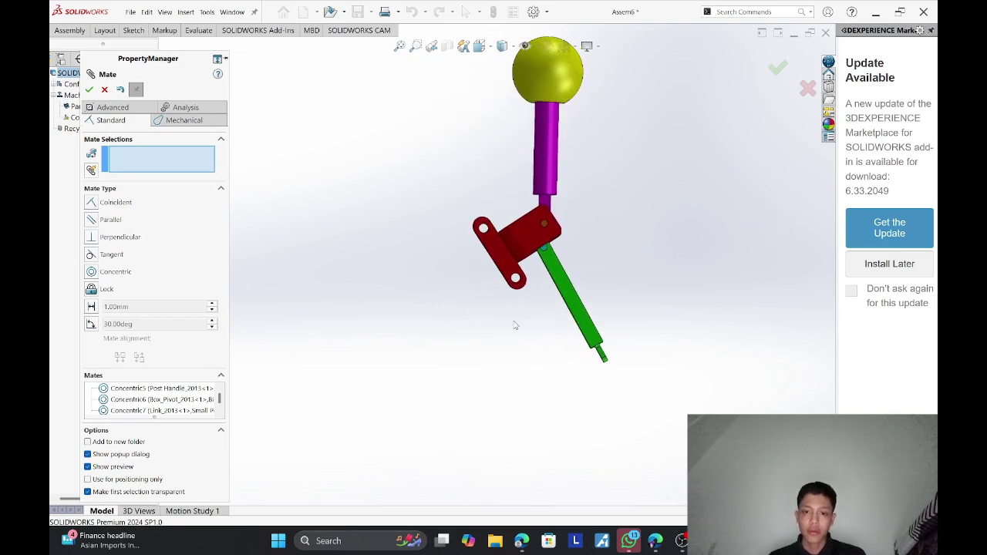
key(ctrl+1)
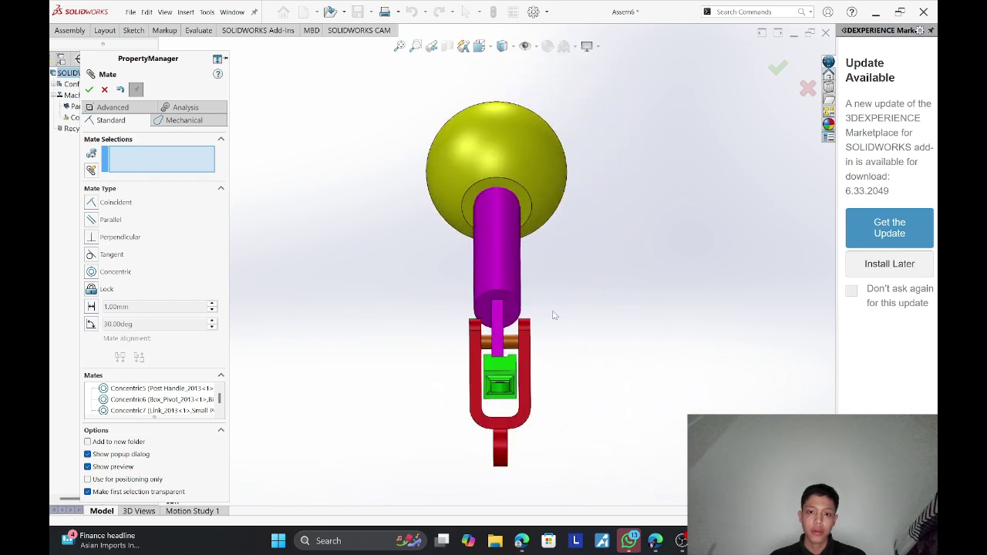
drag(422, 356, 333, 357)
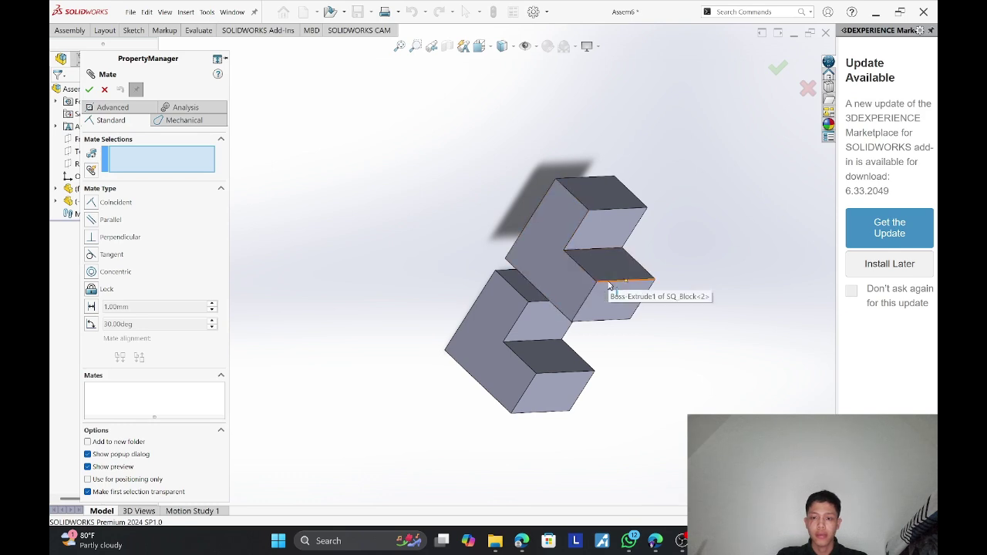
Add a coincident mate between one square block's outer notch edge and the other block's inner notch corner edge.
click(609, 282)
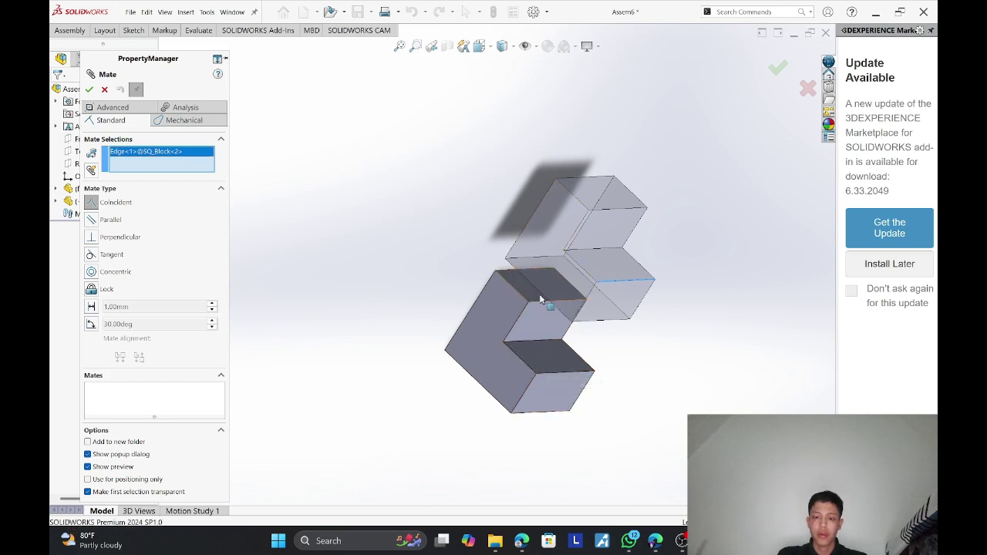
click(523, 345)
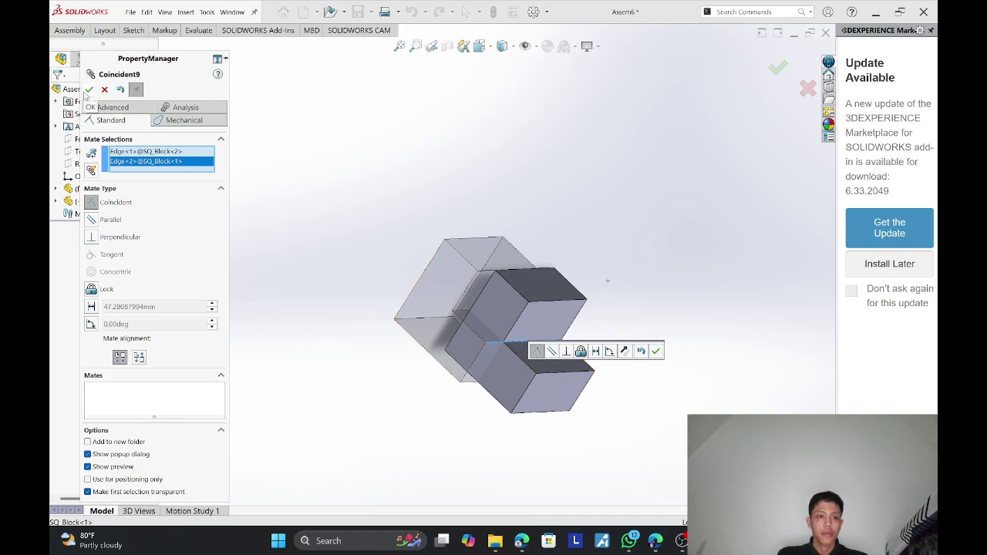
click(89, 90)
Move the free square block aside and mate the fixed block's outer notch edge coincident with the free block's inner notch corner edge.
drag(433, 277, 586, 423)
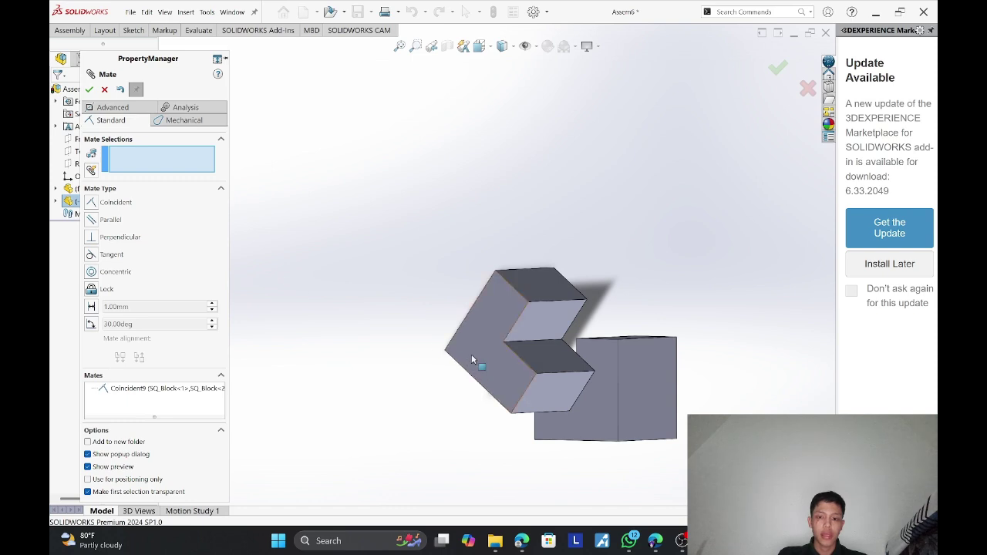
scroll(472, 359, down, 3)
click(572, 371)
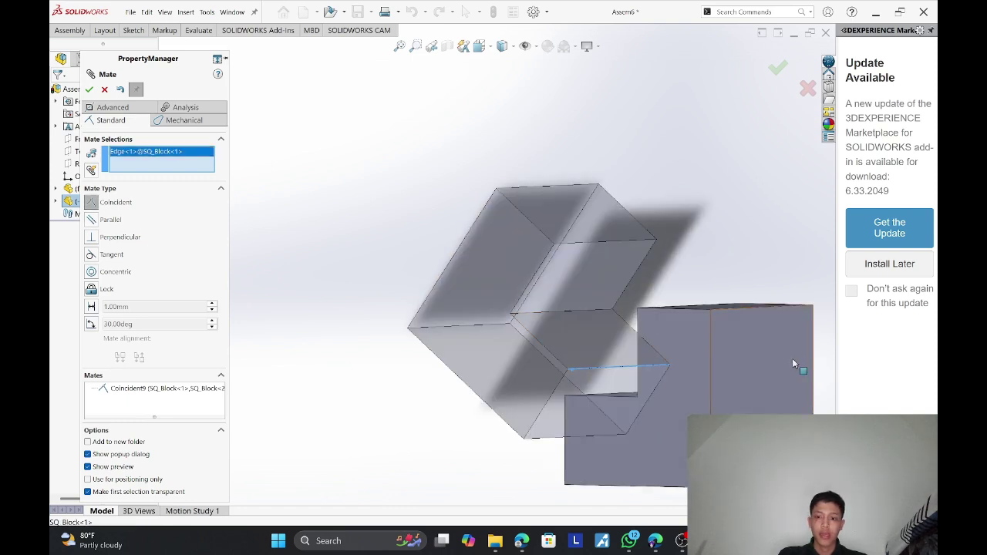
middle_drag(799, 366, 575, 405)
scroll(668, 379, up, 1)
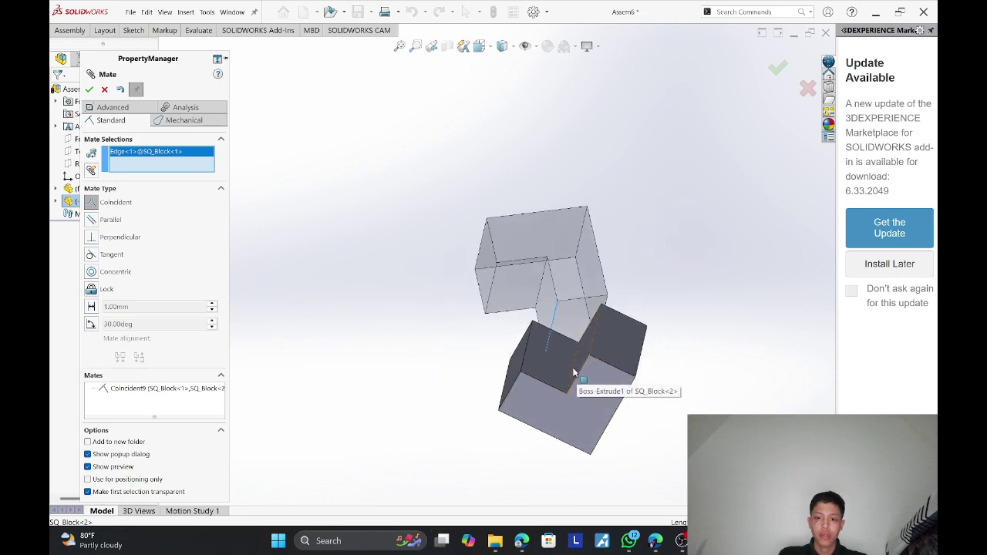
click(576, 371)
middle_drag(476, 317, 650, 245)
click(90, 90)
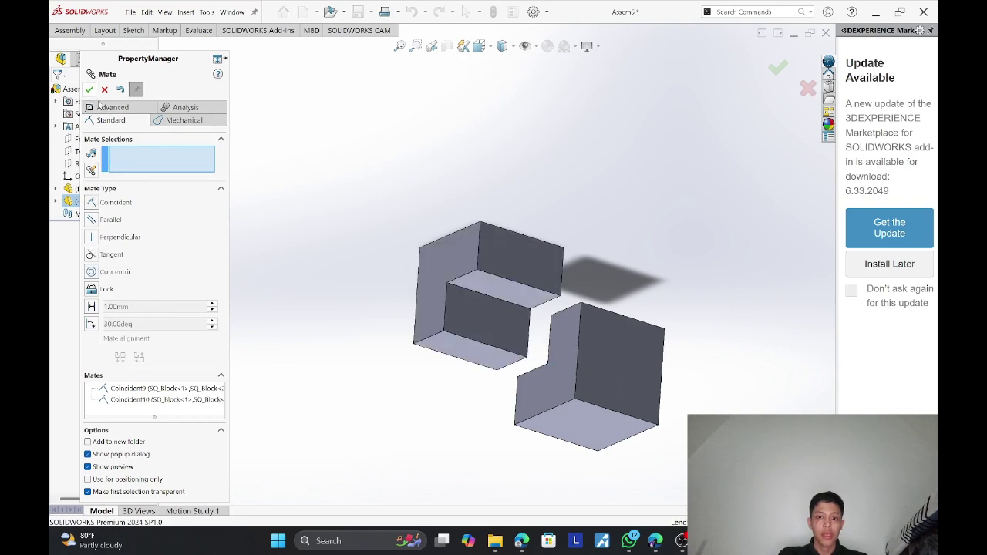
Add a coincident mate between the side edges of the two square blocks' notch walls so the blocks interlock.
click(446, 311)
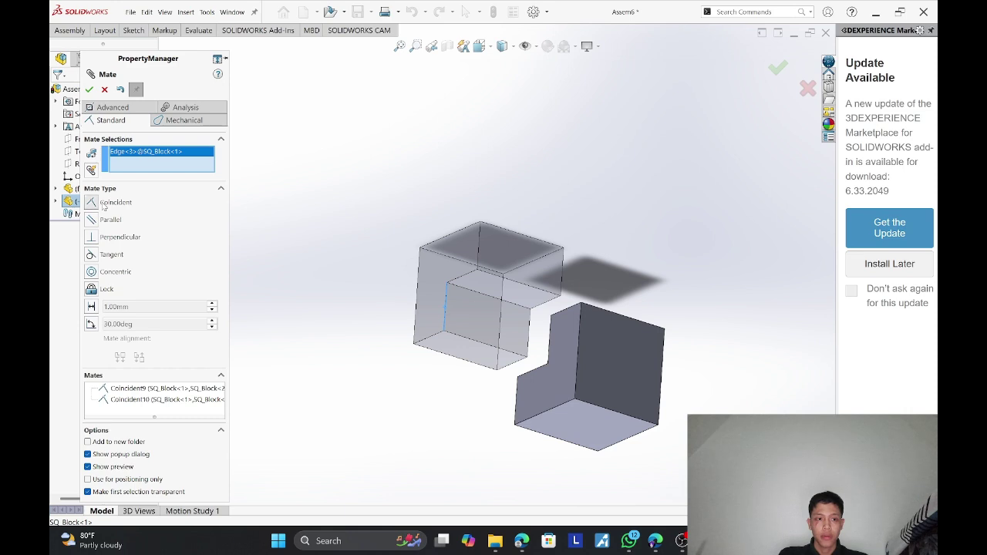
click(550, 340)
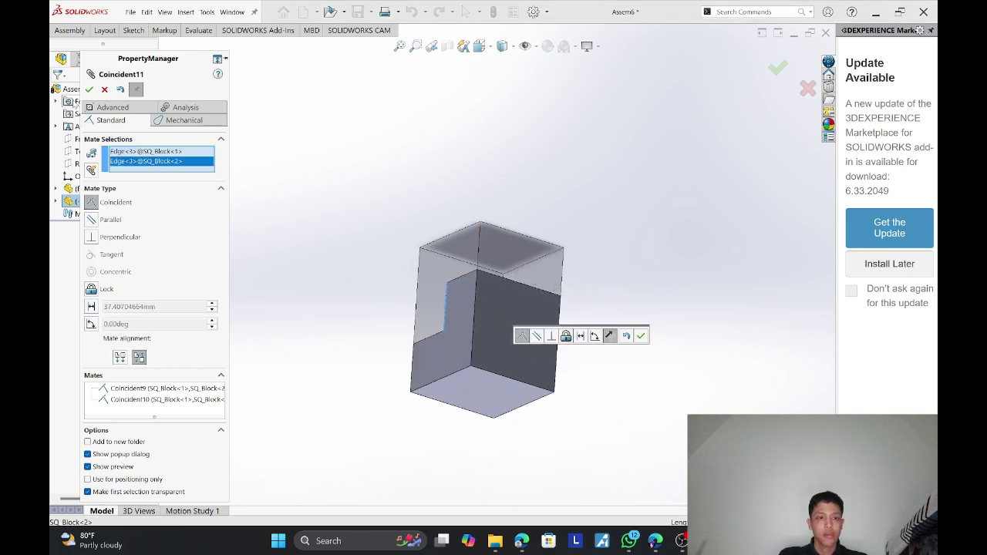
click(90, 90)
middle_drag(423, 245, 465, 292)
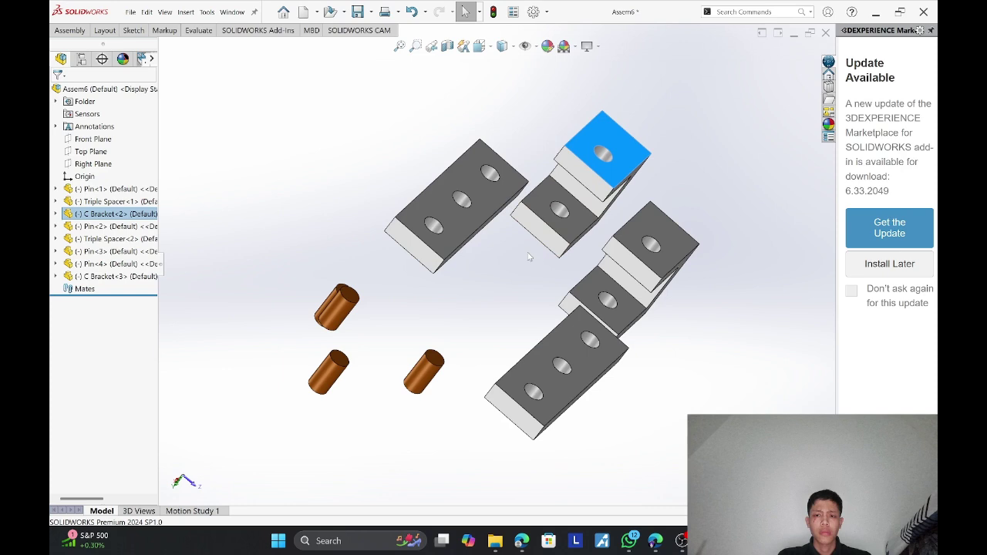
Start a mate with a pin's cylindrical face and remove the preselected C bracket face from the mate selections.
middle_drag(486, 232, 497, 236)
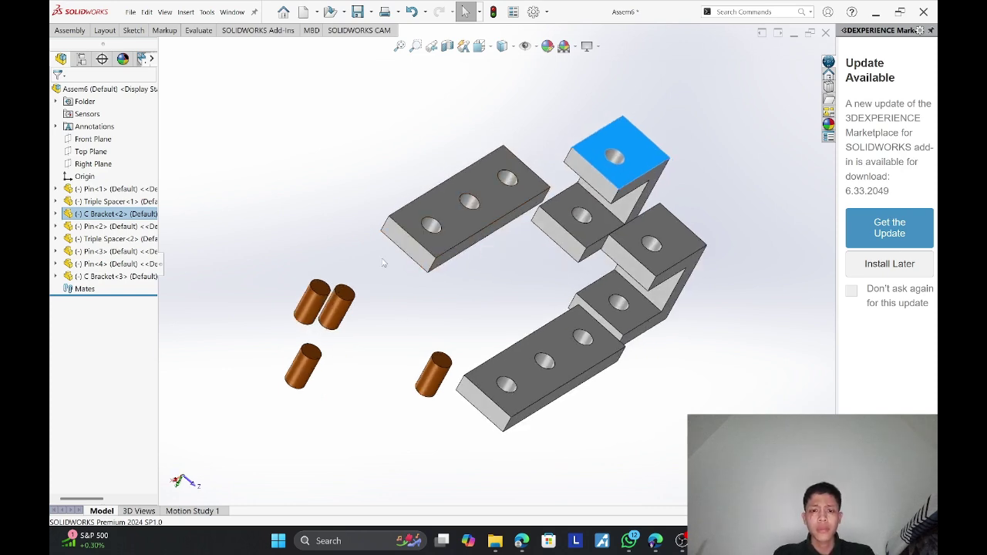
click(56, 34)
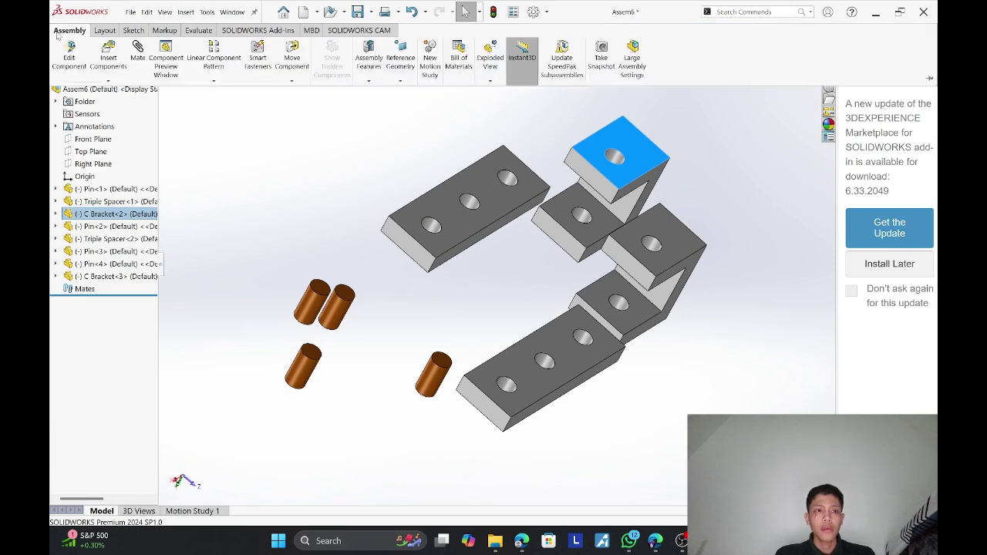
click(135, 57)
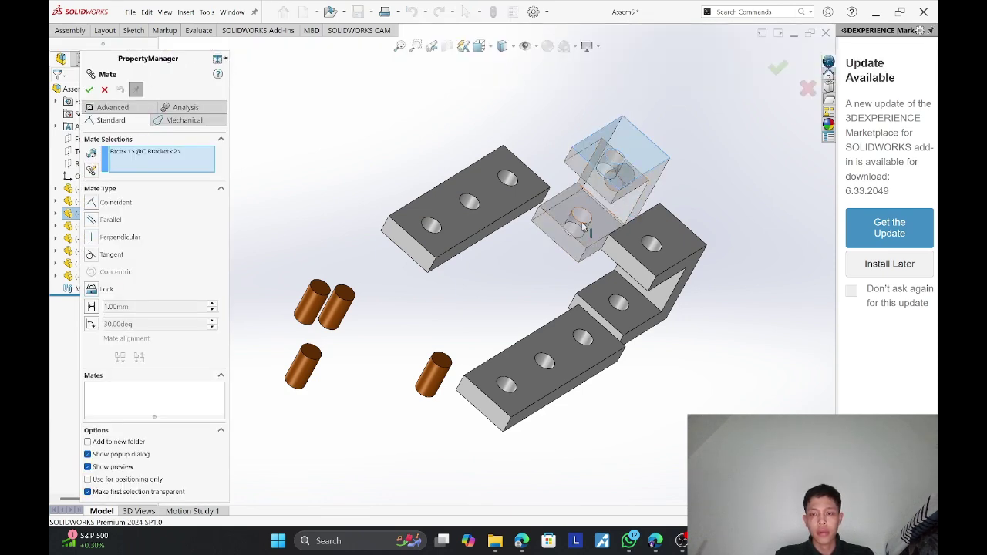
middle_drag(584, 228, 540, 162)
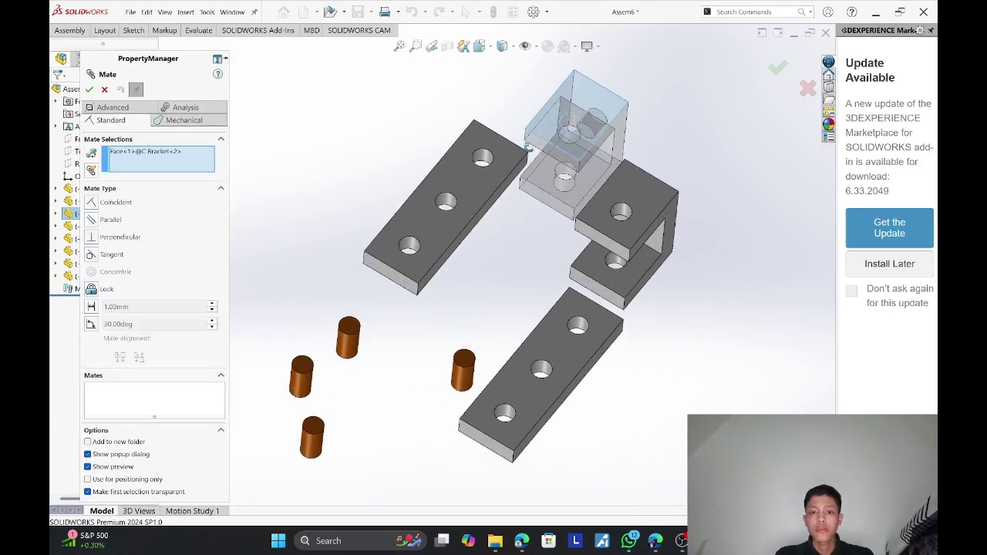
click(349, 349)
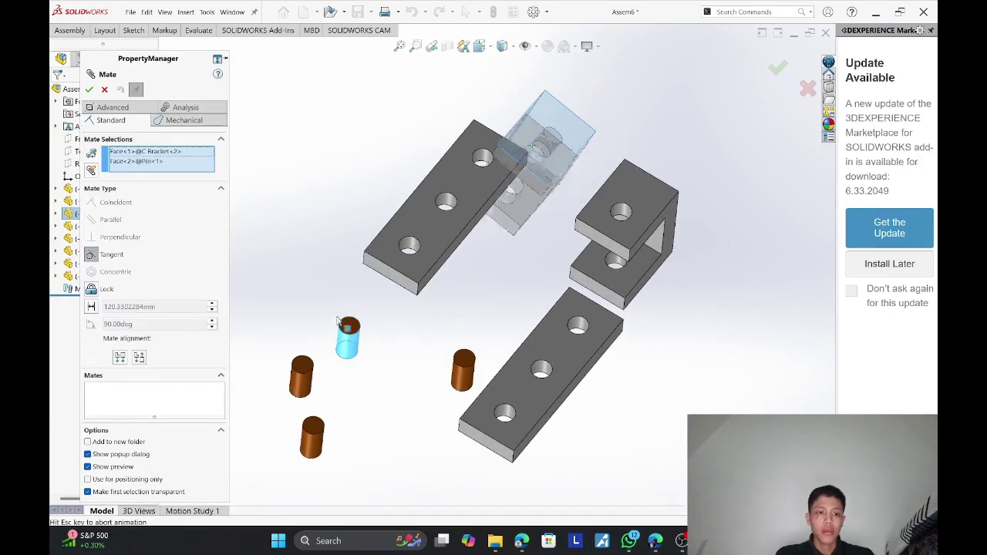
right_click(171, 155)
click(203, 179)
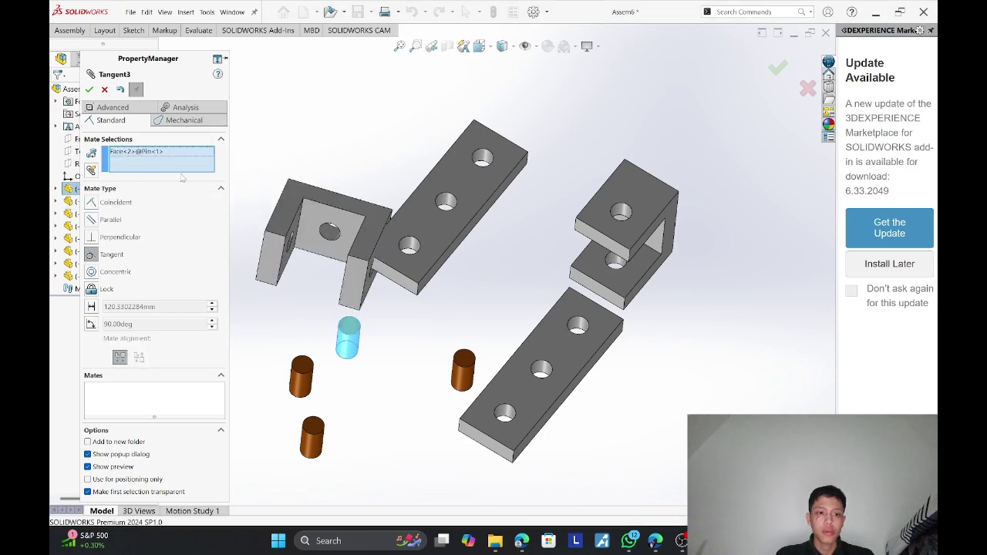
Add a concentric mate between the selected pin's cylindrical face and the hole in one arm of the C bracket.
click(116, 273)
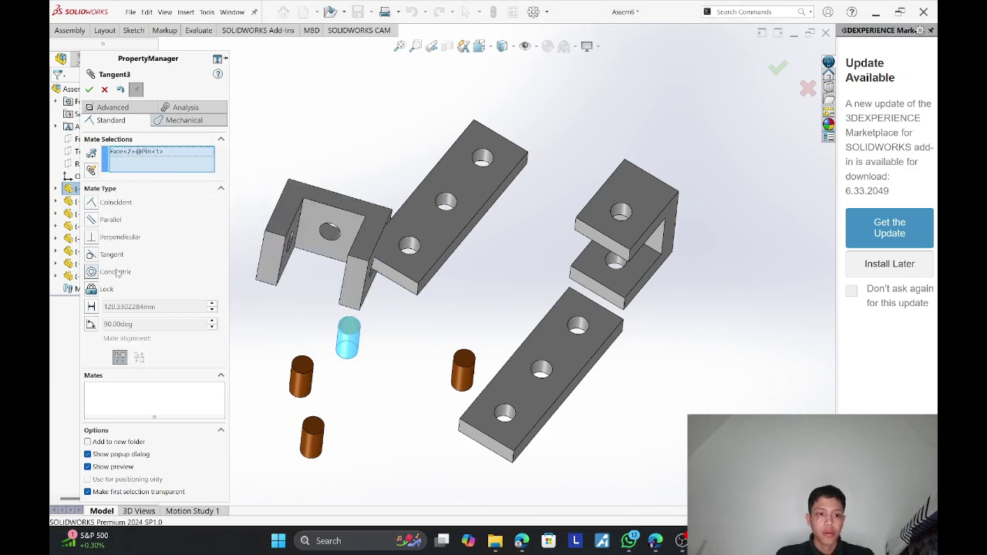
scroll(359, 231, down, 5)
middle_drag(359, 232, 392, 244)
click(300, 251)
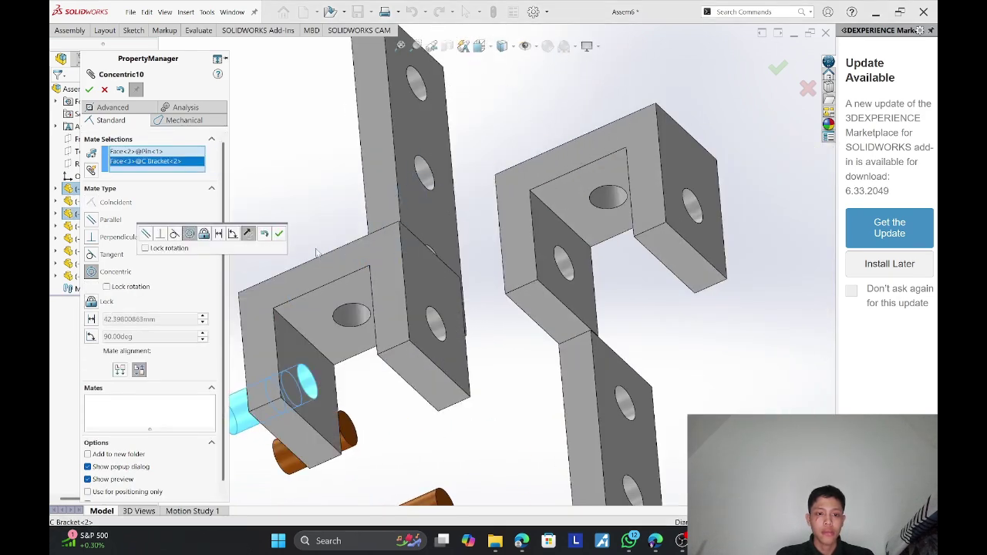
middle_drag(327, 245, 318, 189)
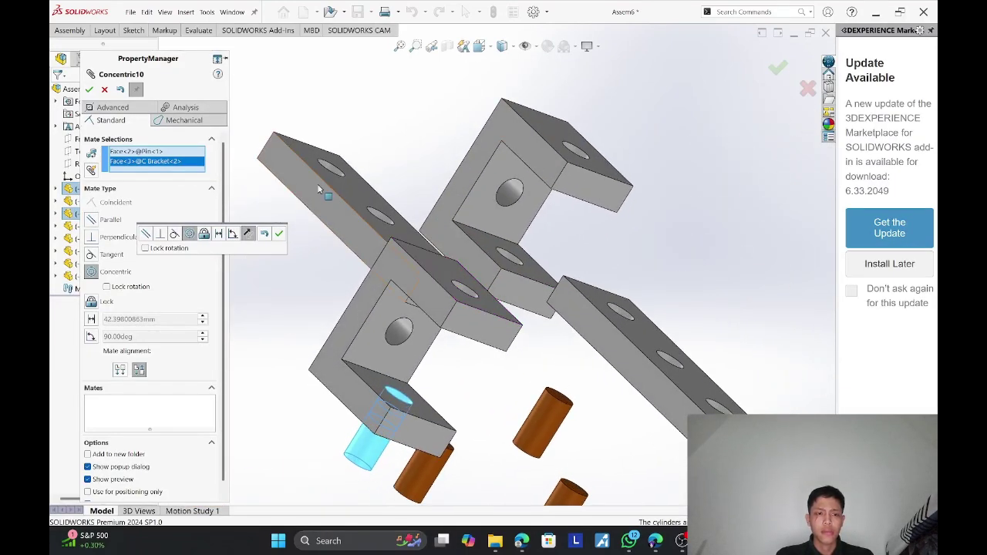
click(279, 234)
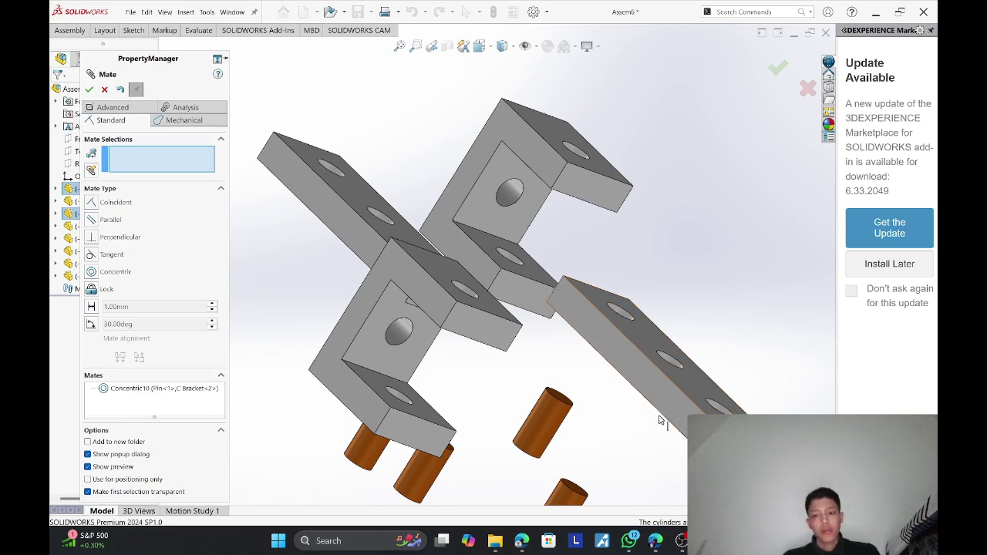
Add a concentric mate between the same pin's cylindrical face and an end hole of the triple spacer.
middle_drag(577, 408, 484, 328)
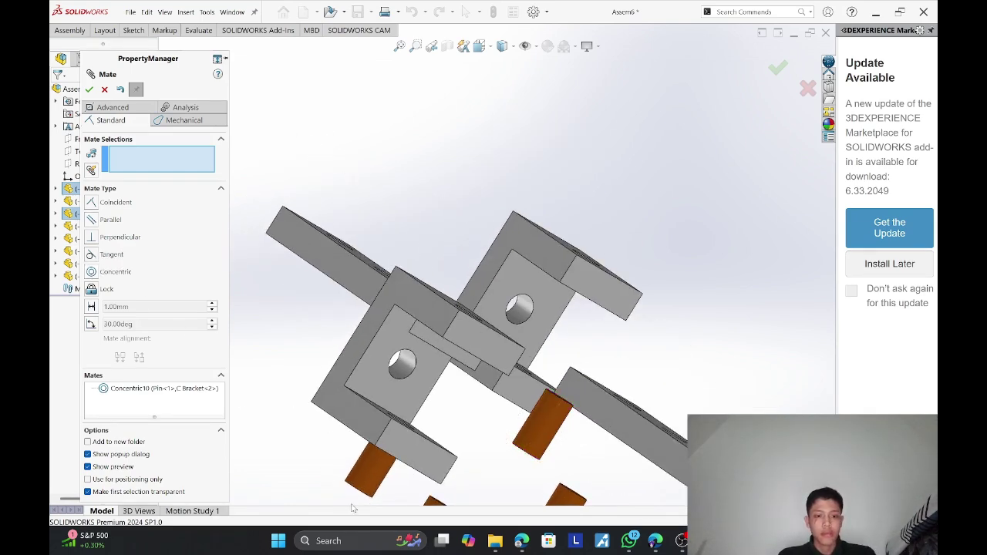
click(367, 477)
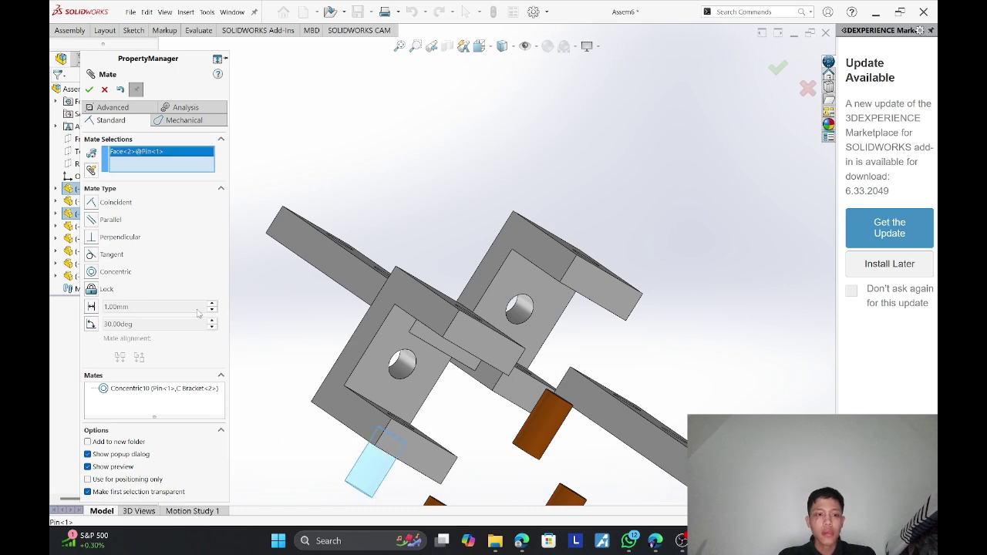
click(92, 273)
middle_drag(584, 423, 629, 412)
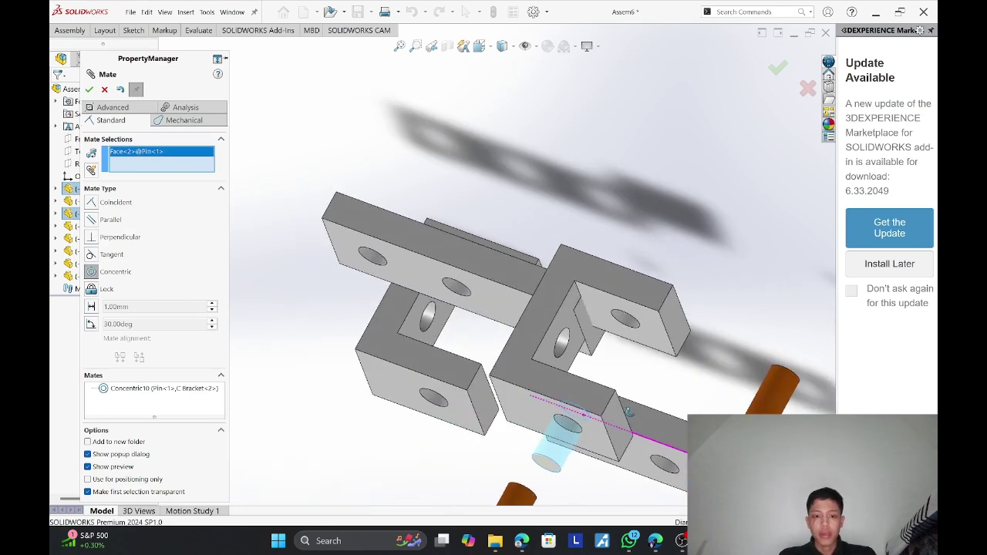
click(372, 257)
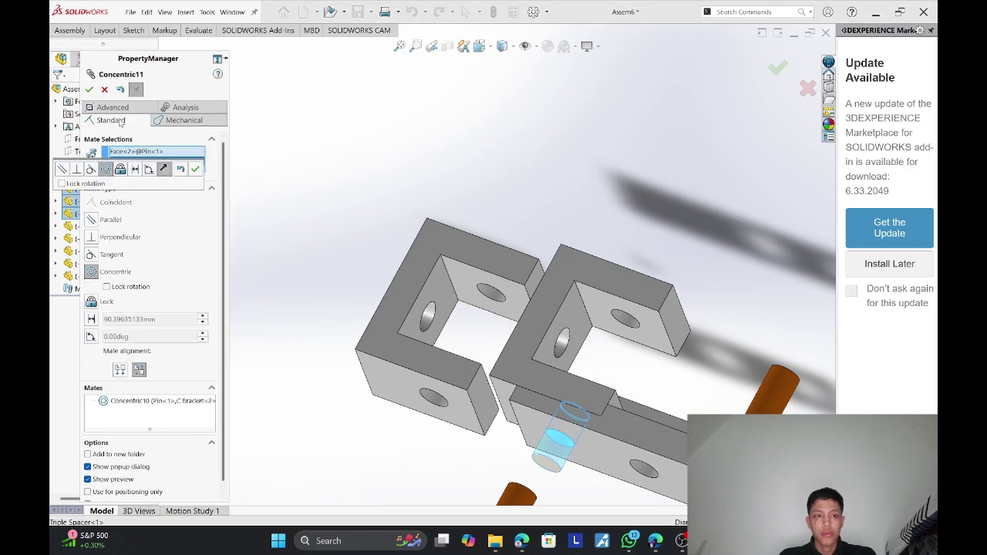
click(89, 91)
Add a coincident mate between the pin's circular end edge and the triple spacer's outer flat face.
middle_drag(693, 334, 682, 424)
scroll(503, 398, up, 6)
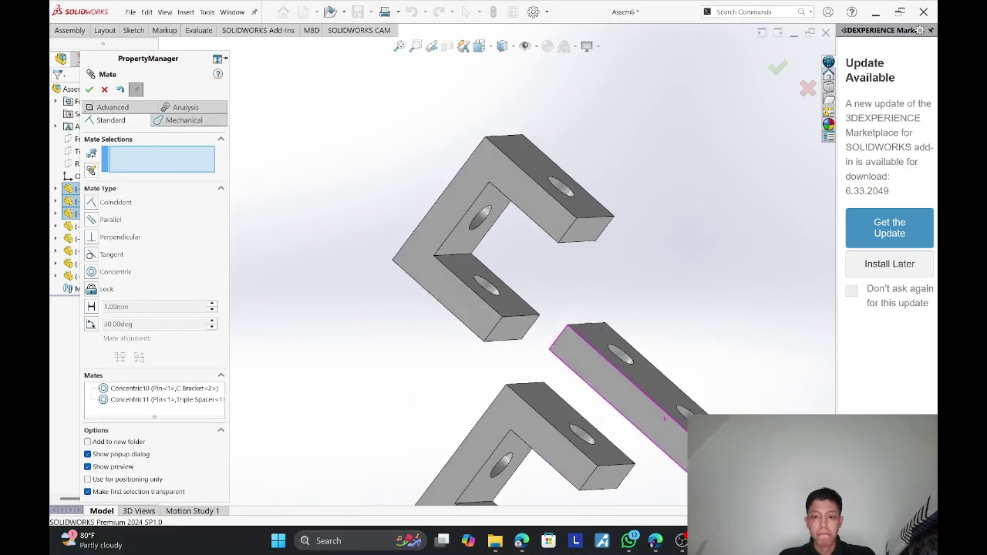
scroll(501, 398, down, 8)
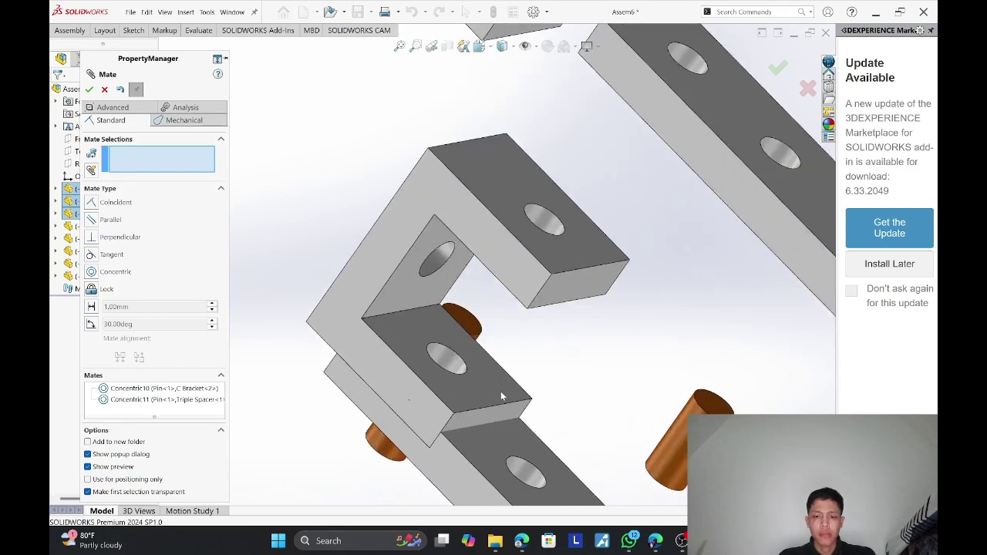
middle_drag(567, 344, 593, 294)
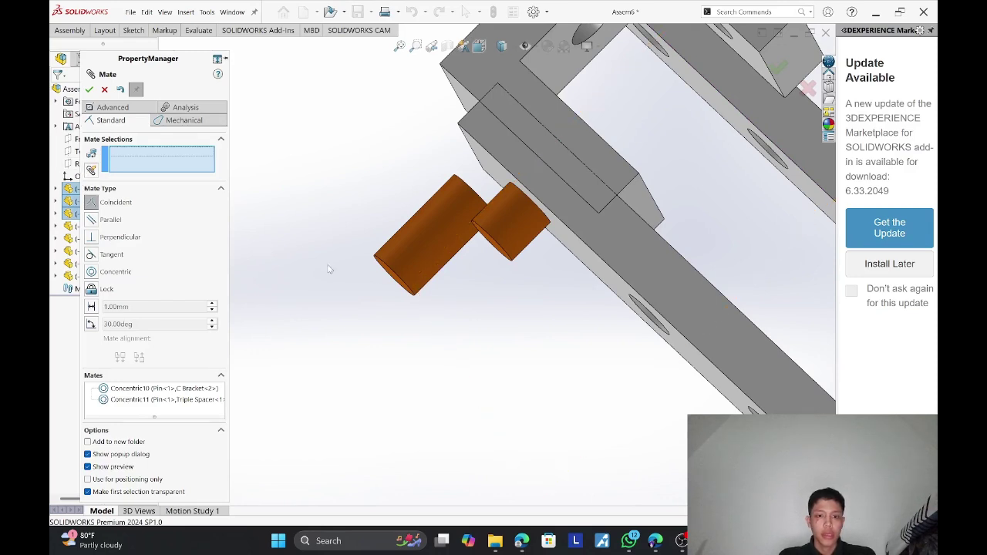
click(498, 247)
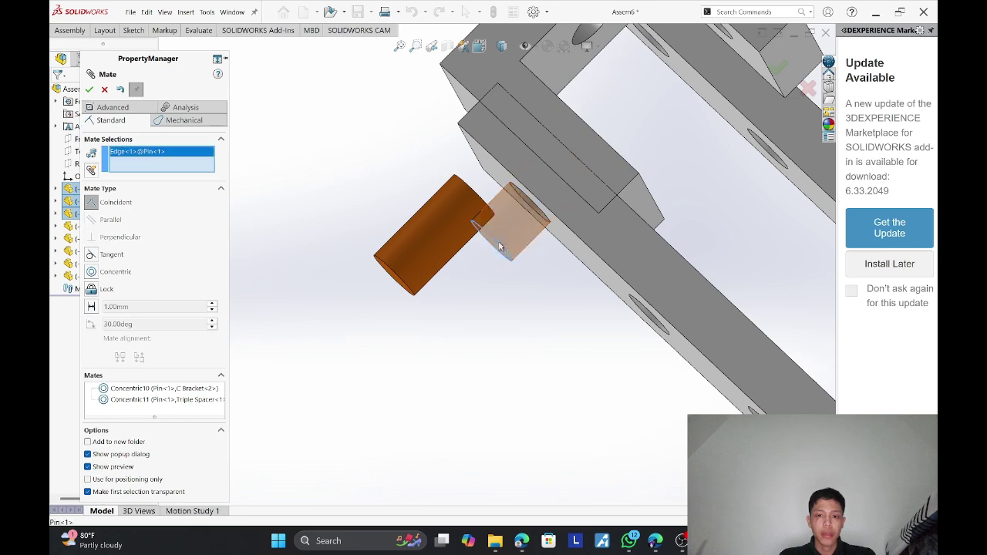
click(575, 245)
middle_drag(580, 245, 617, 137)
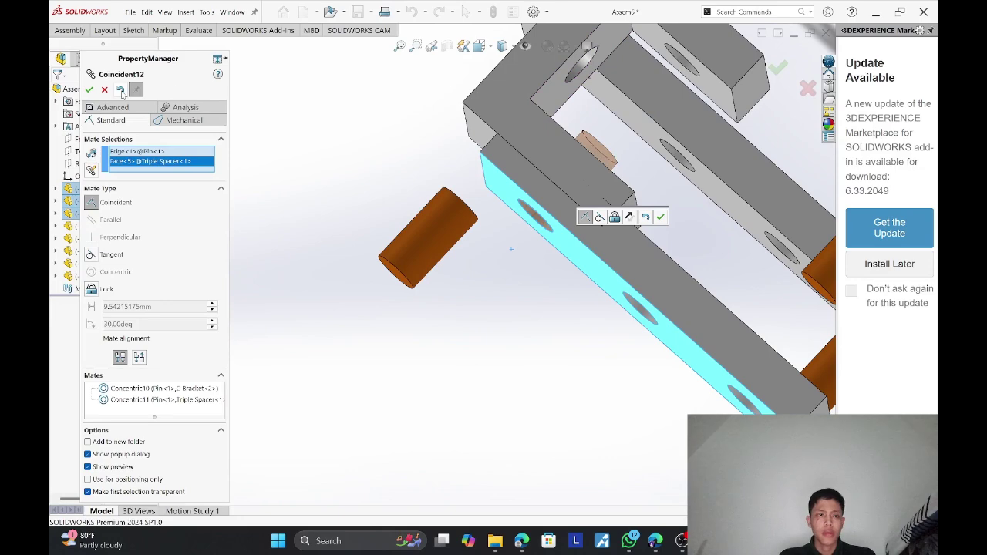
click(90, 91)
Add a coincident mate between the outer face of the C bracket's pinned arm and the triple spacer's facing flat face.
middle_drag(532, 173, 566, 259)
scroll(507, 287, down, 5)
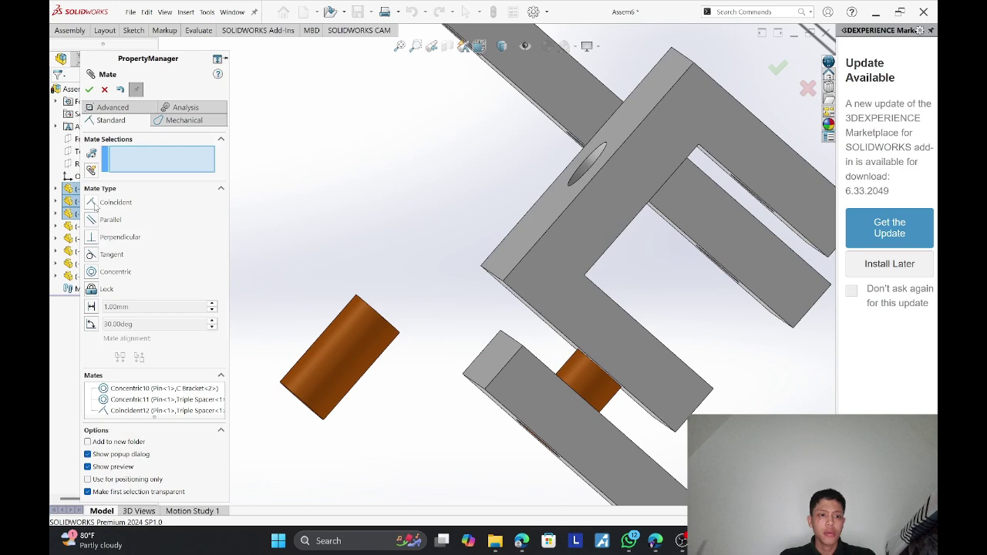
mouse_move(378, 299)
middle_down()
mouse_move(427, 265)
mouse_move(388, 299)
middle_up()
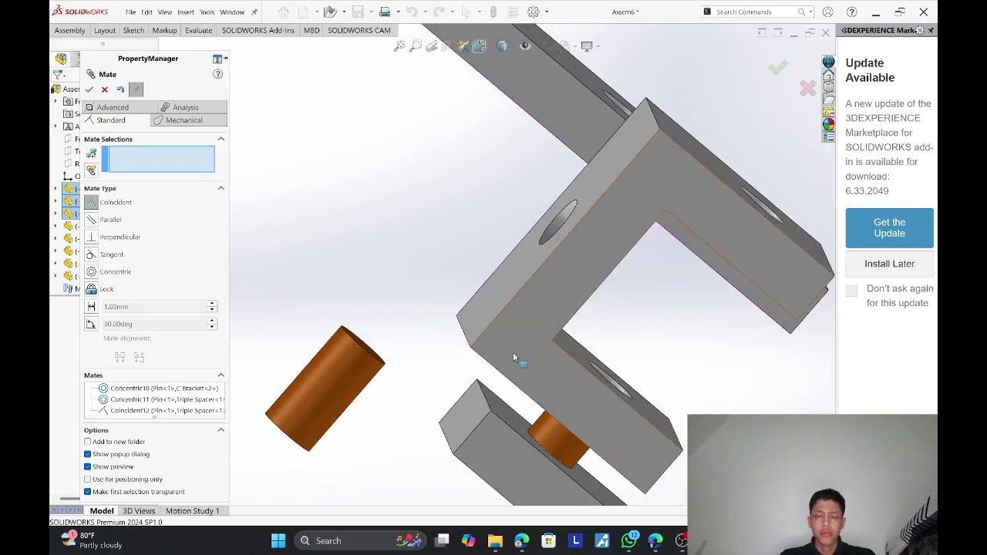
middle_drag(582, 355, 614, 330)
click(549, 329)
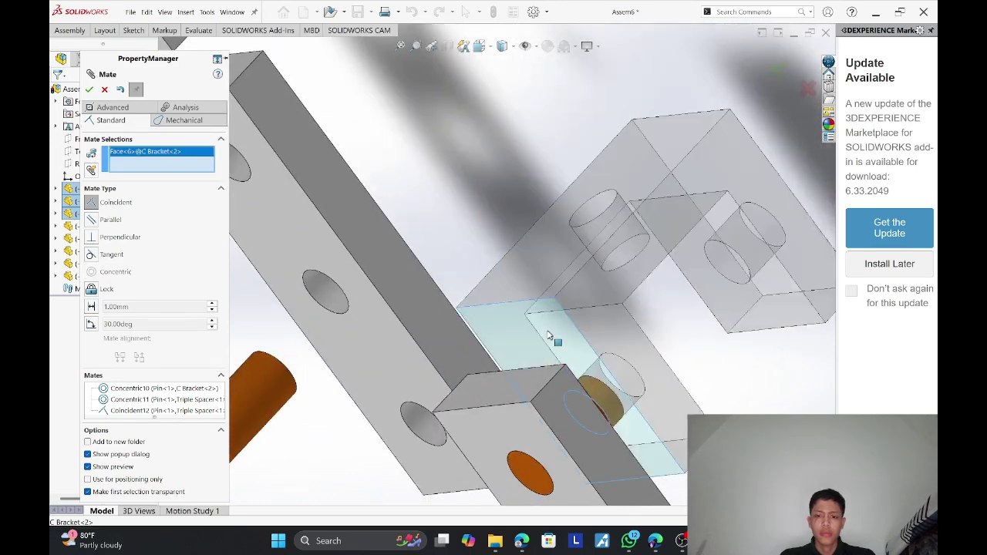
middle_drag(551, 342, 508, 388)
click(565, 392)
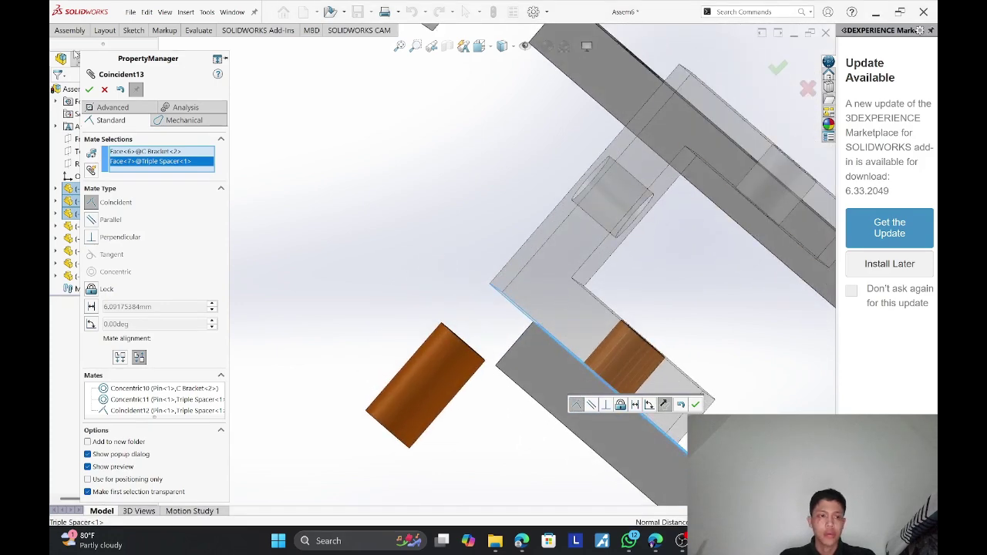
click(90, 91)
middle_drag(543, 246, 376, 241)
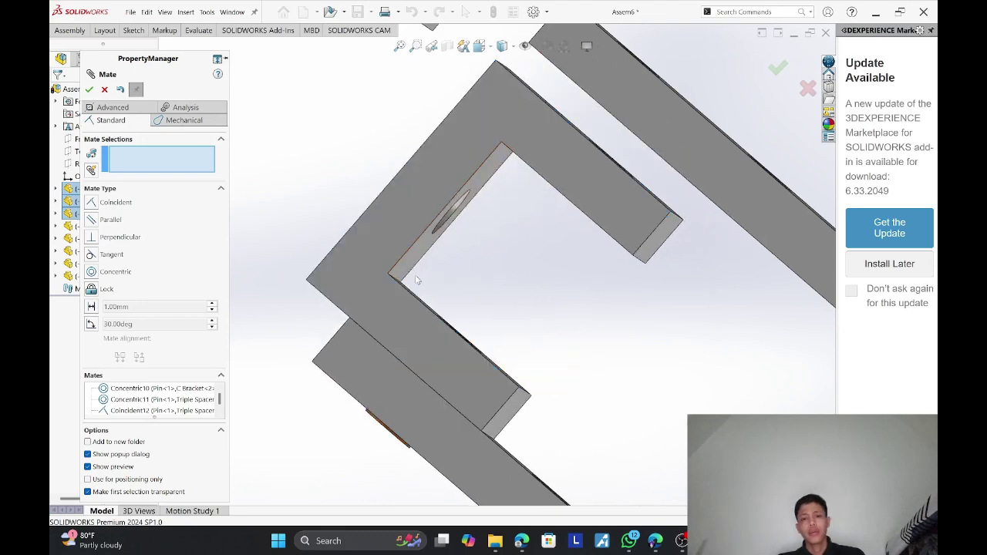
scroll(496, 276, up, 4)
middle_drag(540, 327, 513, 355)
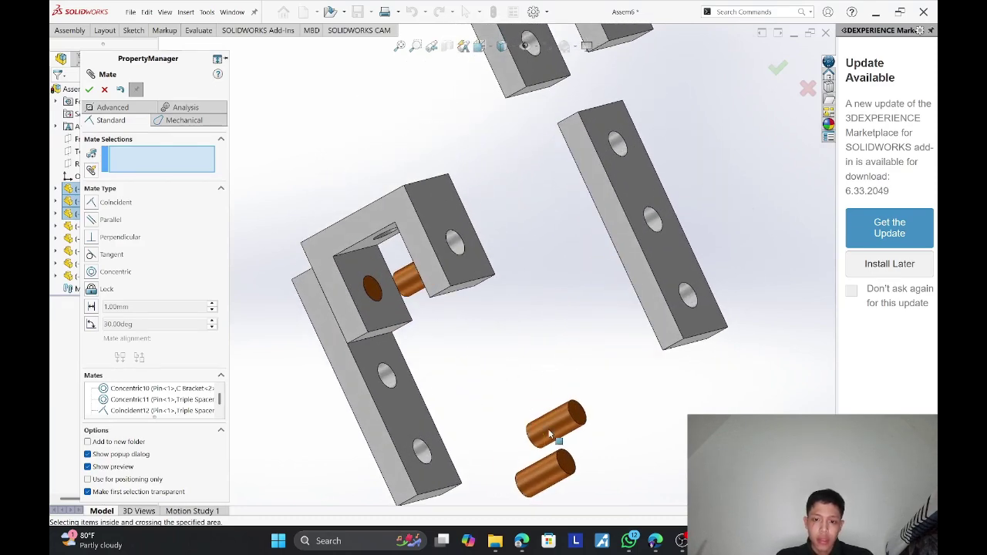
Add a concentric mate between a loose pin's cylindrical face and the hole in the C bracket's free arm.
click(560, 433)
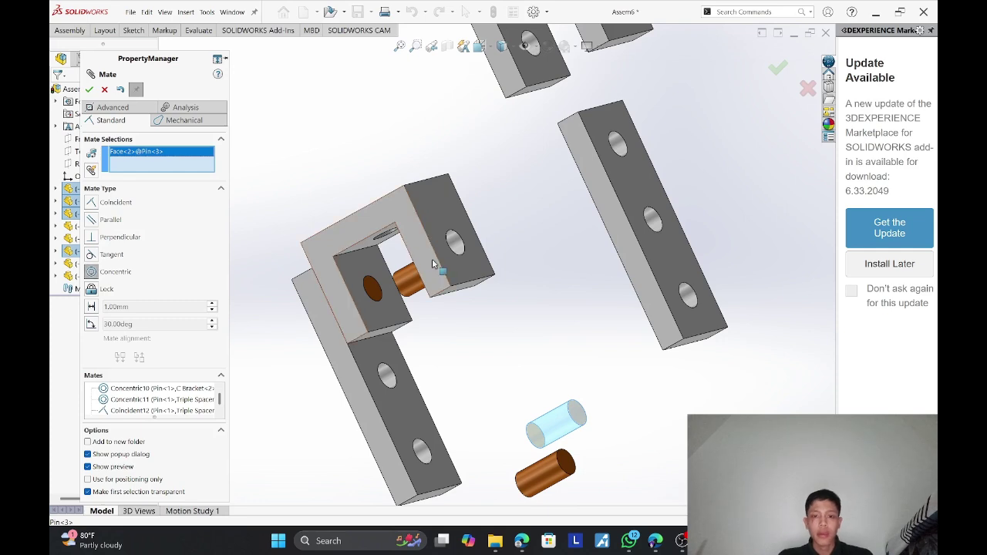
click(453, 245)
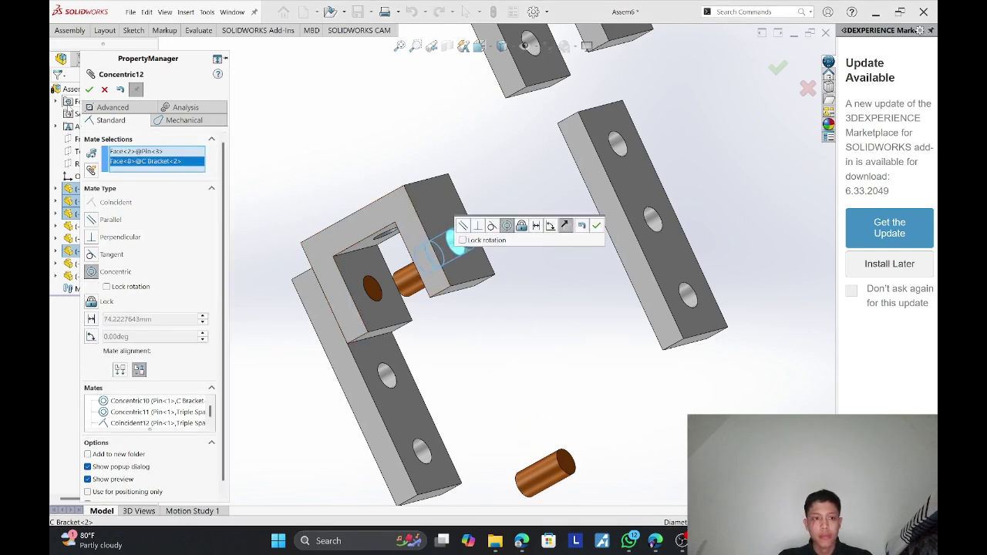
click(88, 90)
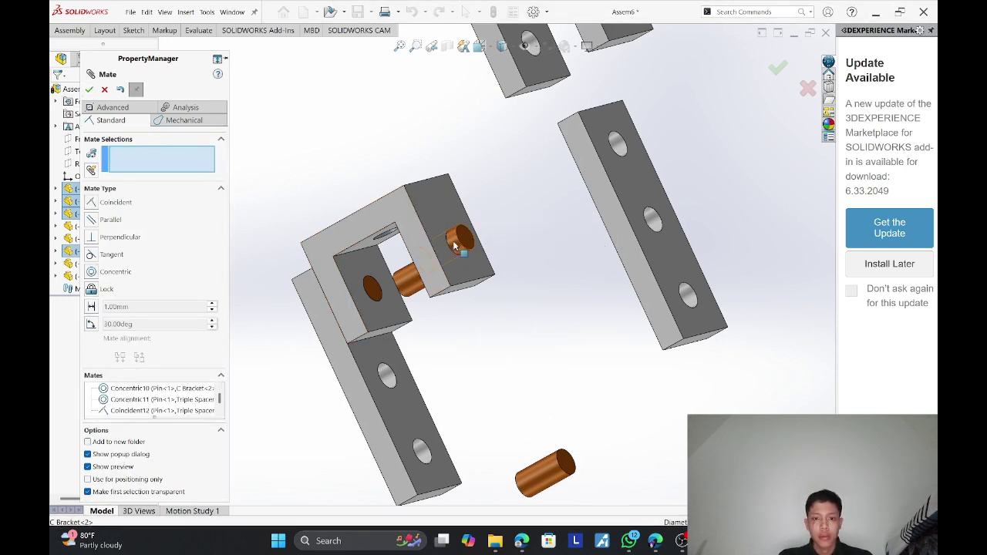
Pull the pin outward and make its cylindrical face concentric with an end hole of the second triple spacer.
drag(455, 245, 482, 239)
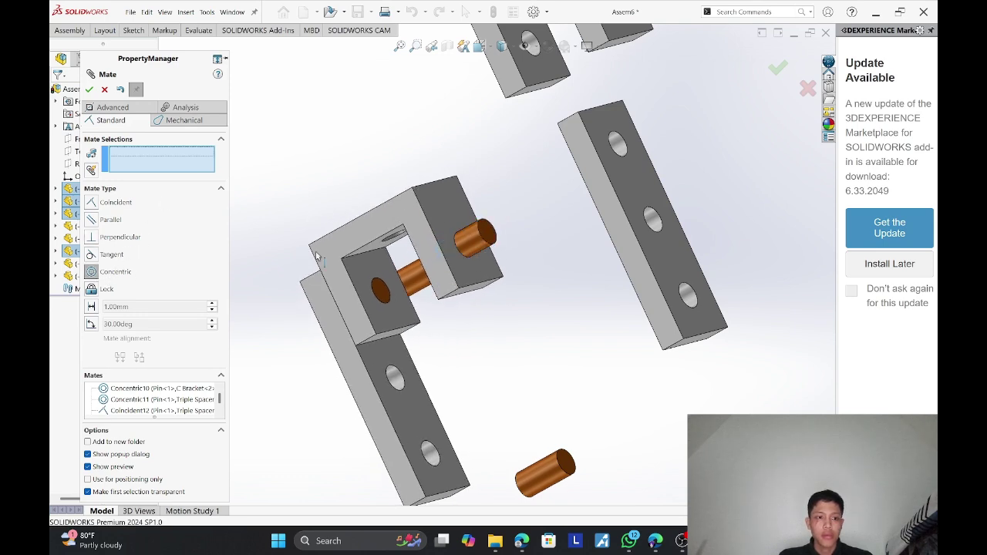
click(490, 234)
click(622, 149)
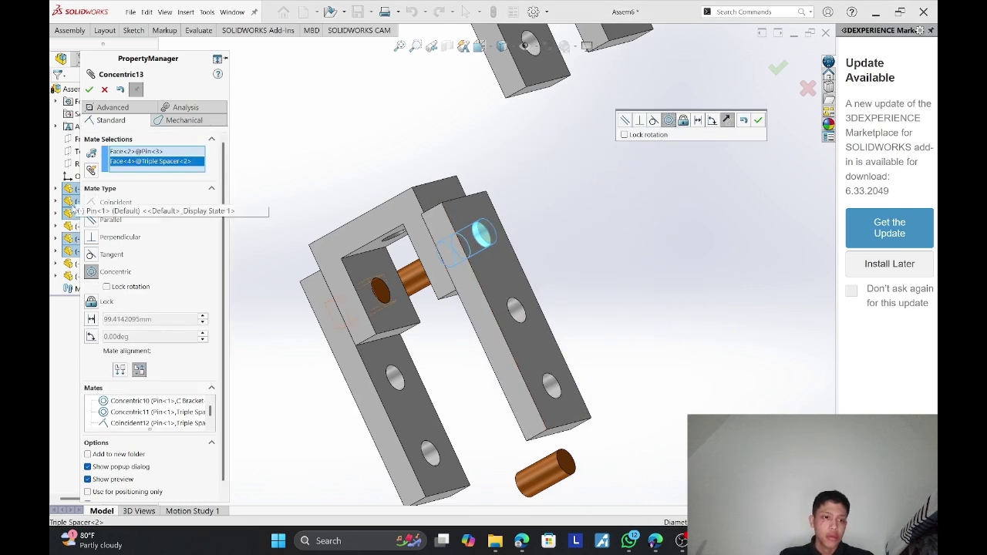
click(89, 90)
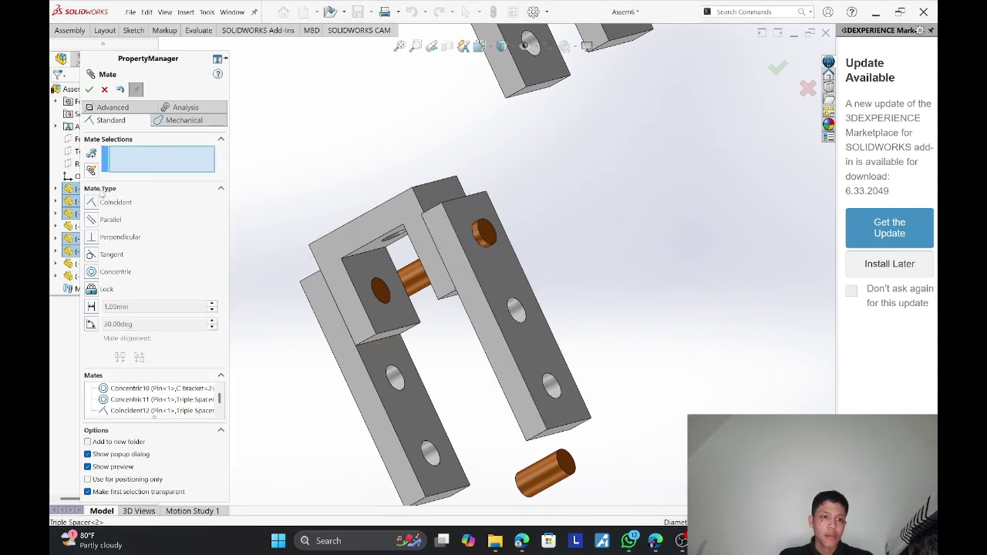
Add a coincident mate between the pin's circular end edge and the second triple spacer's outer flat face.
click(478, 233)
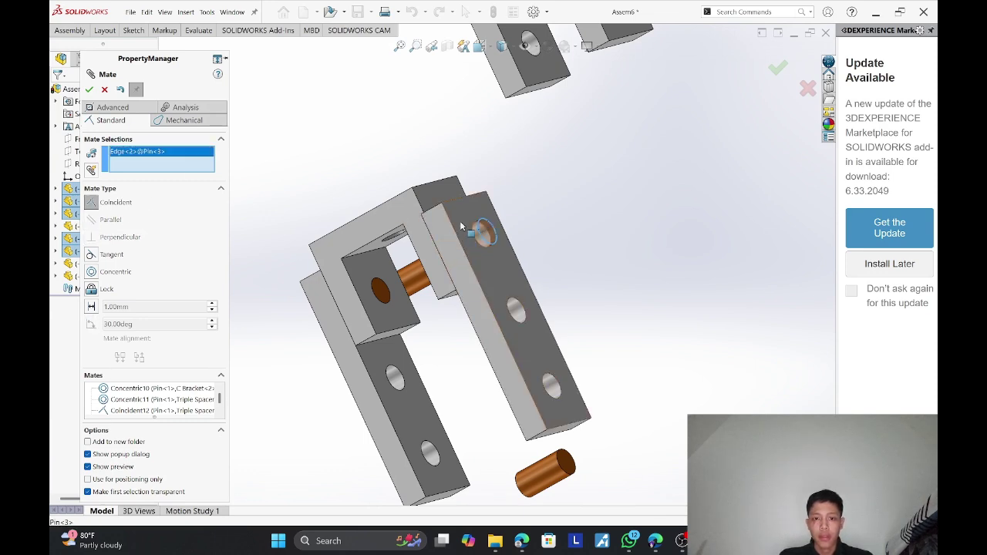
click(468, 224)
click(89, 89)
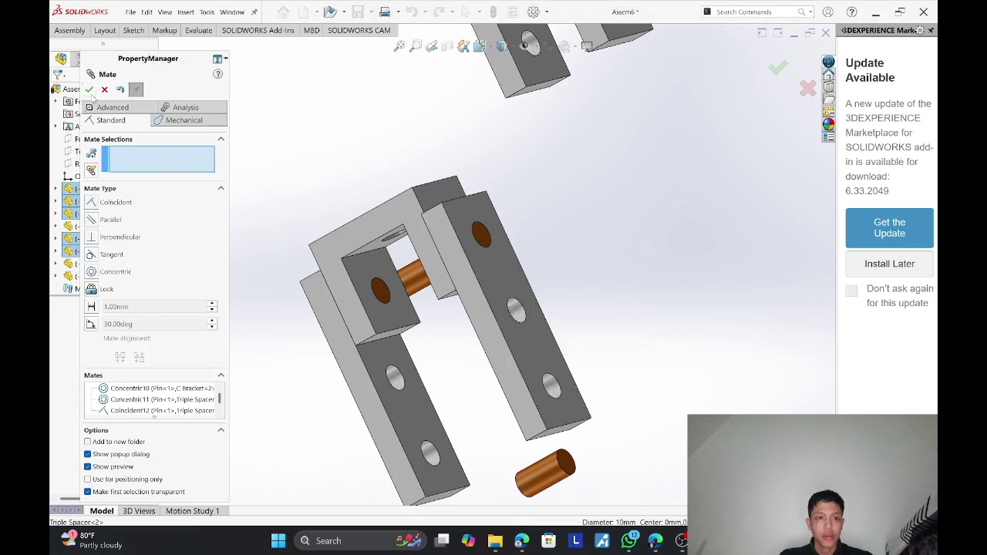
Add a coincident mate between the same pin's inner end edge and the inner face of the C bracket's arm, and finish mating.
middle_drag(433, 243, 491, 233)
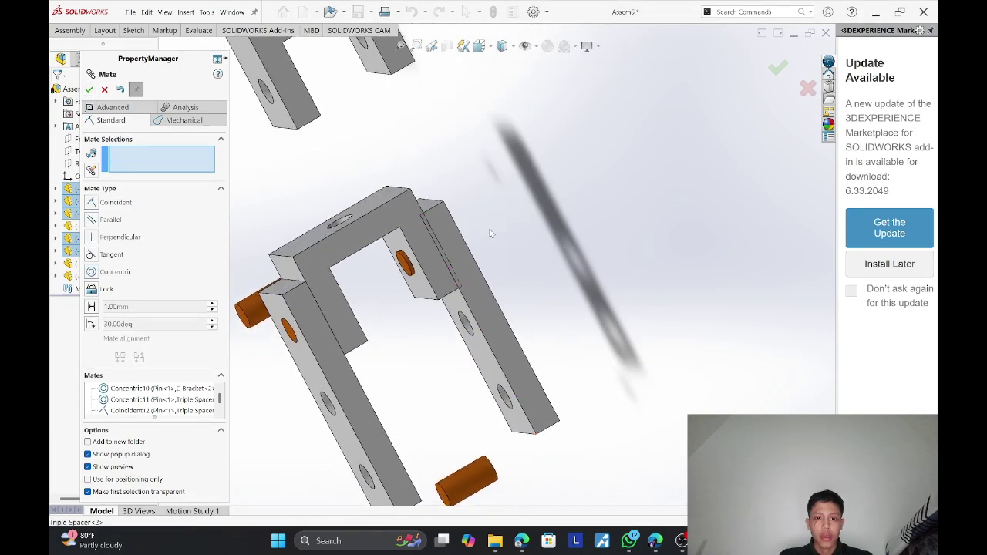
scroll(481, 233, down, 5)
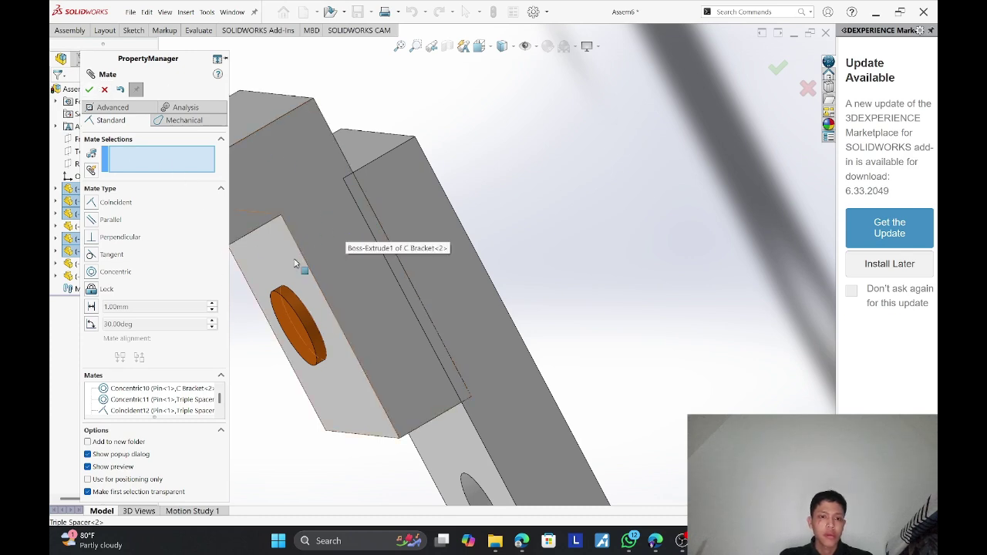
click(288, 303)
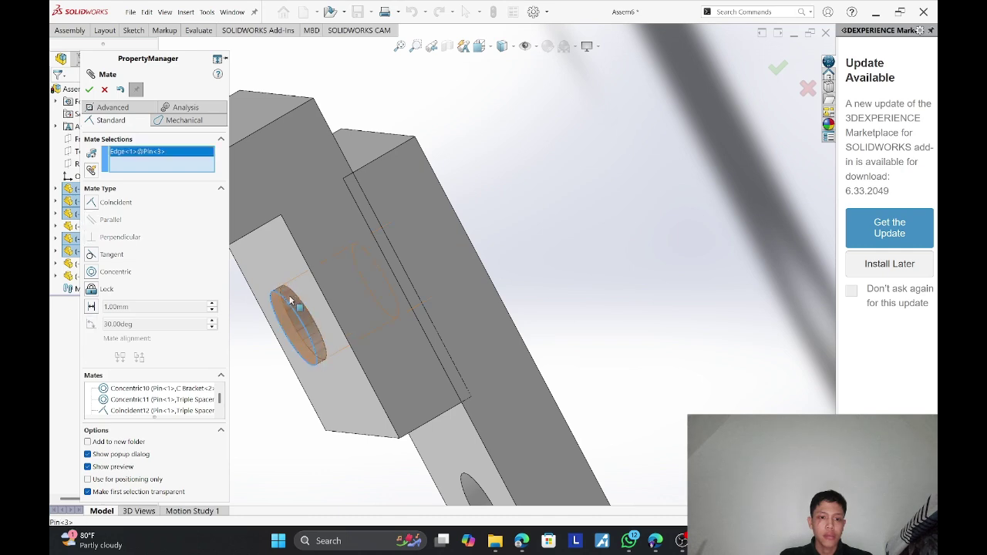
click(282, 251)
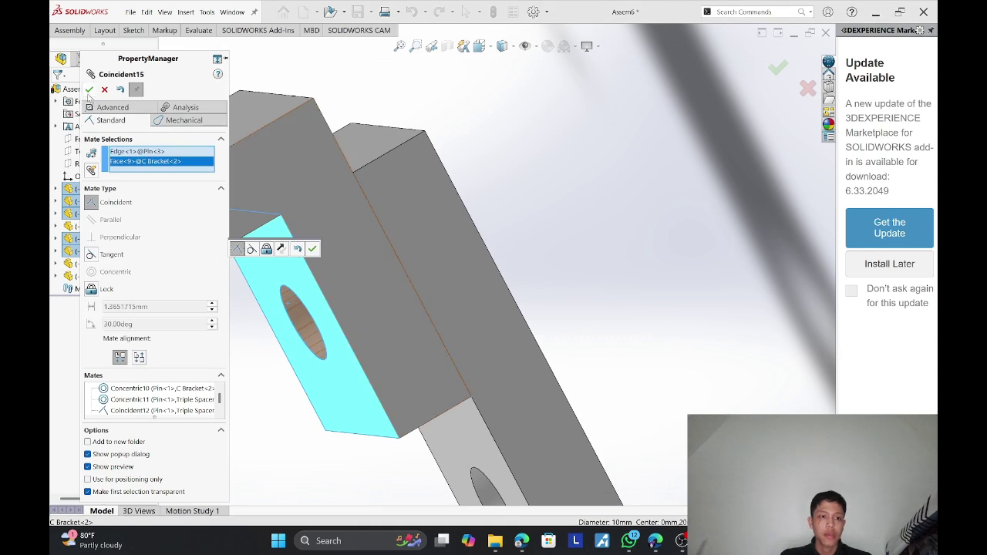
click(89, 90)
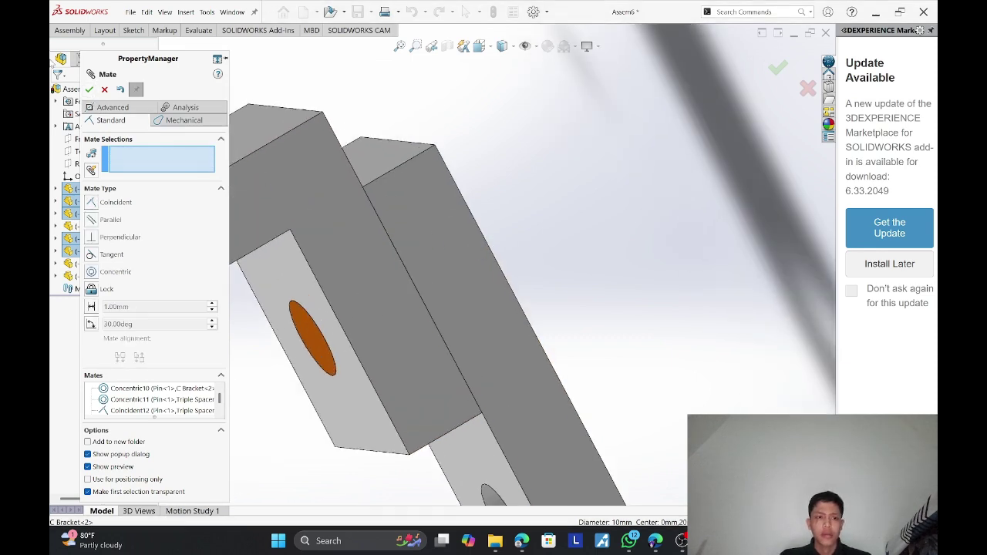
click(104, 91)
Reposition the joined C bracket and triple spacers among the remaining loose parts.
drag(410, 202, 520, 173)
scroll(503, 223, up, 3)
drag(505, 307, 422, 224)
scroll(422, 225, up, 5)
middle_drag(465, 304, 522, 438)
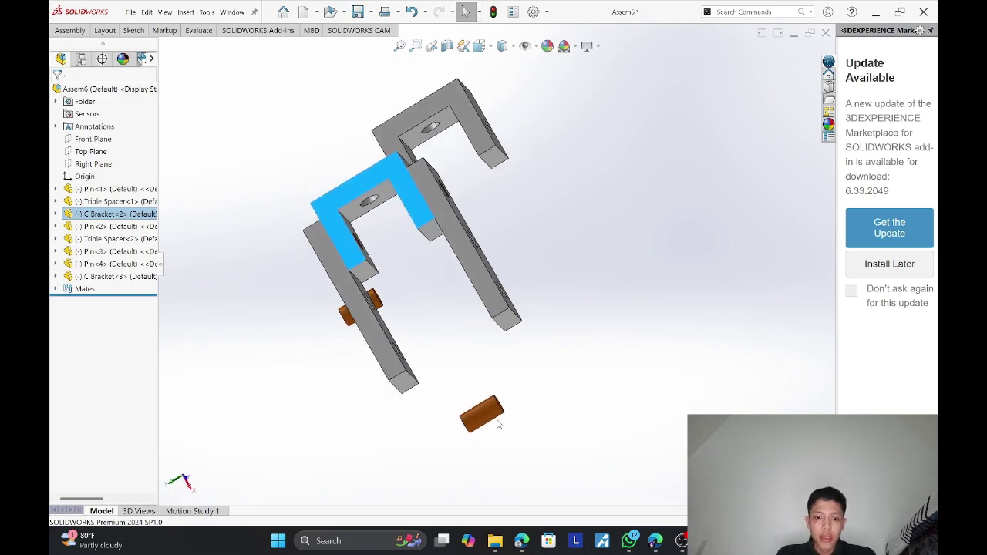
click(498, 424)
click(492, 419)
click(71, 31)
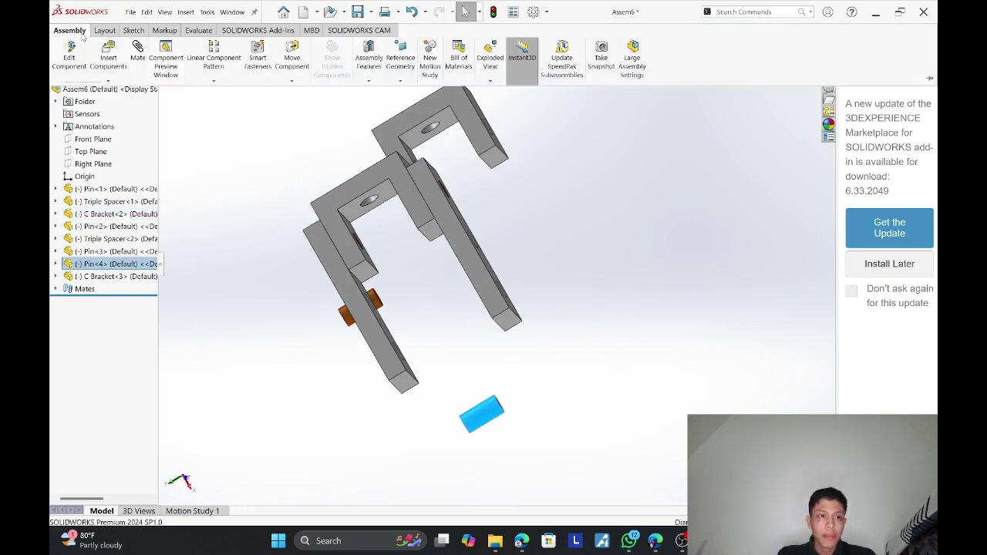
click(158, 62)
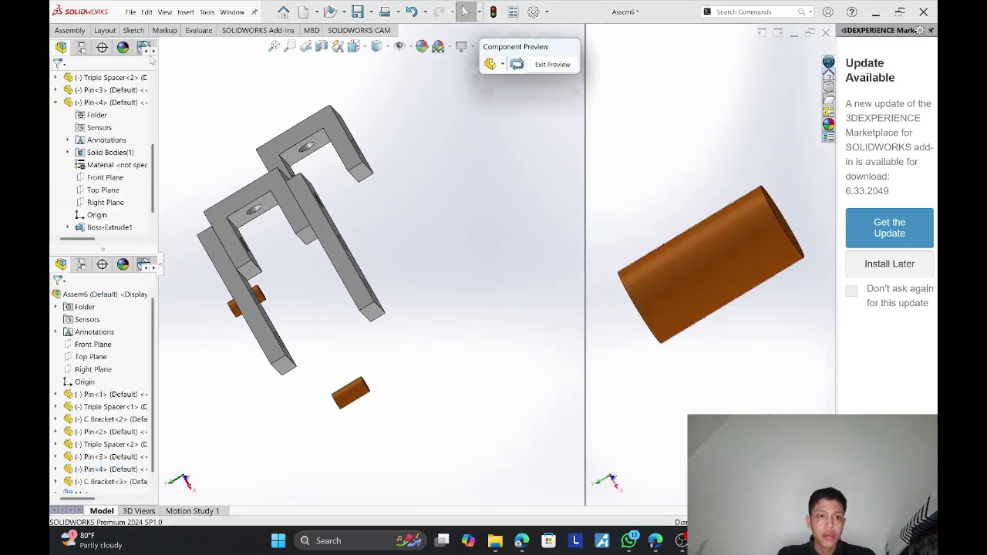
click(552, 65)
Add a concentric mate between the loose pin's cylindrical face and the hole in one arm of the unattached C bracket.
click(70, 30)
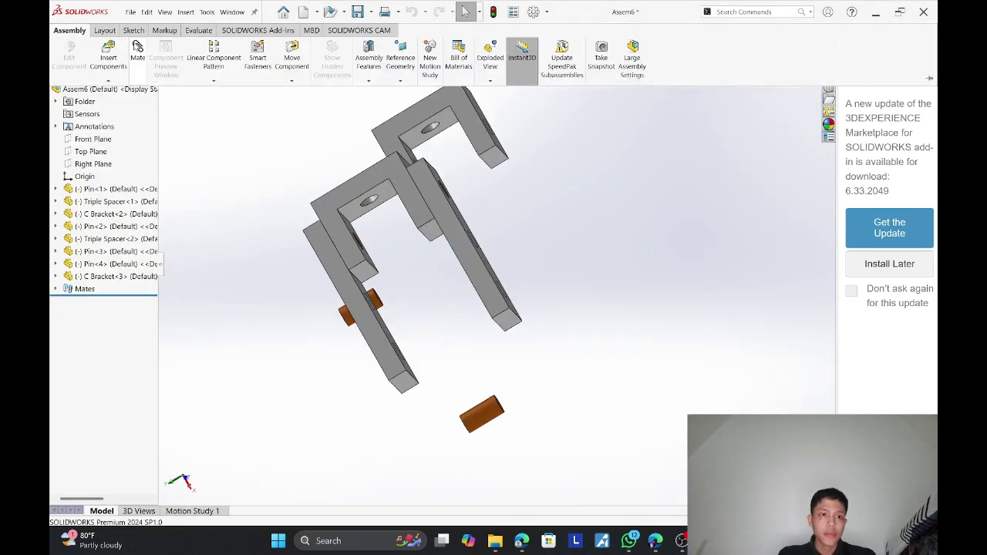
click(136, 48)
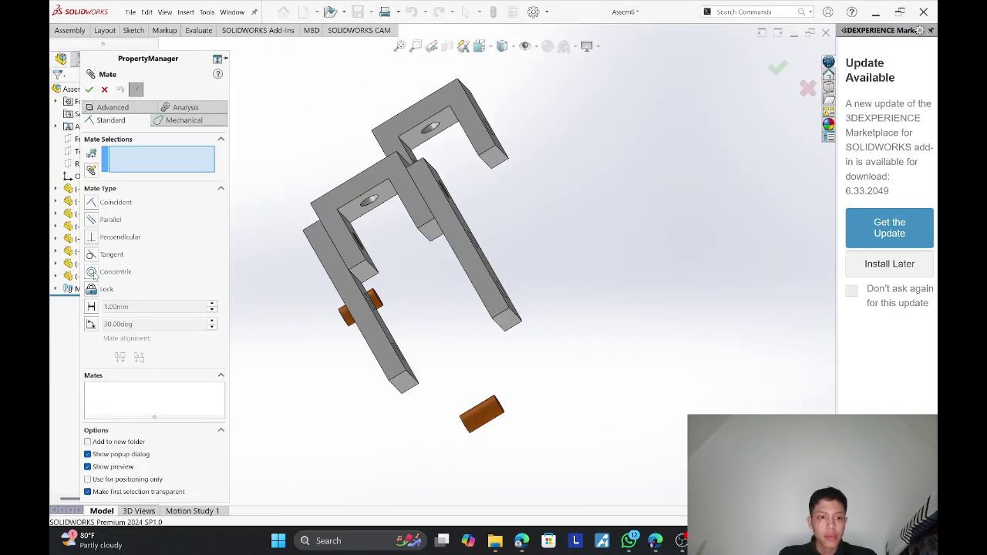
click(484, 416)
scroll(454, 151, down, 8)
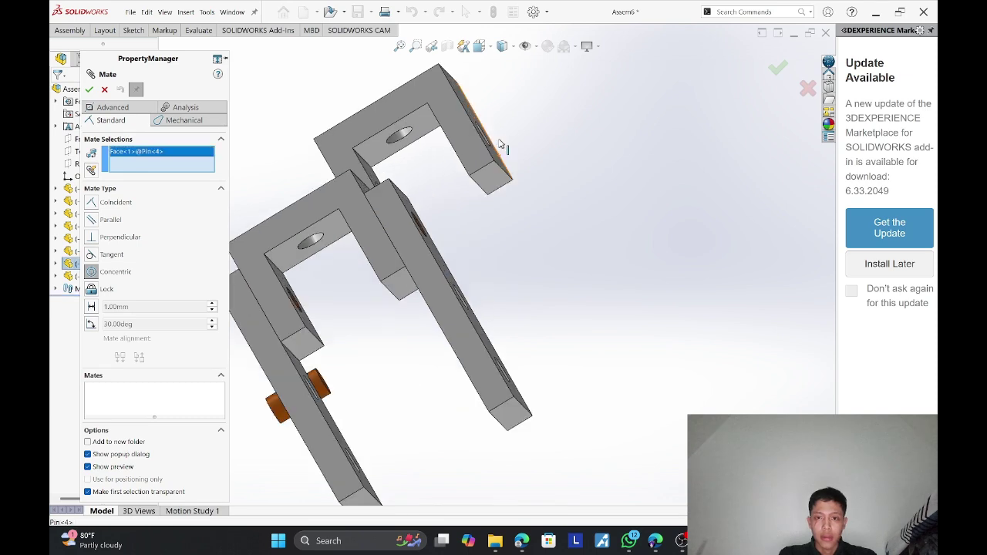
click(464, 144)
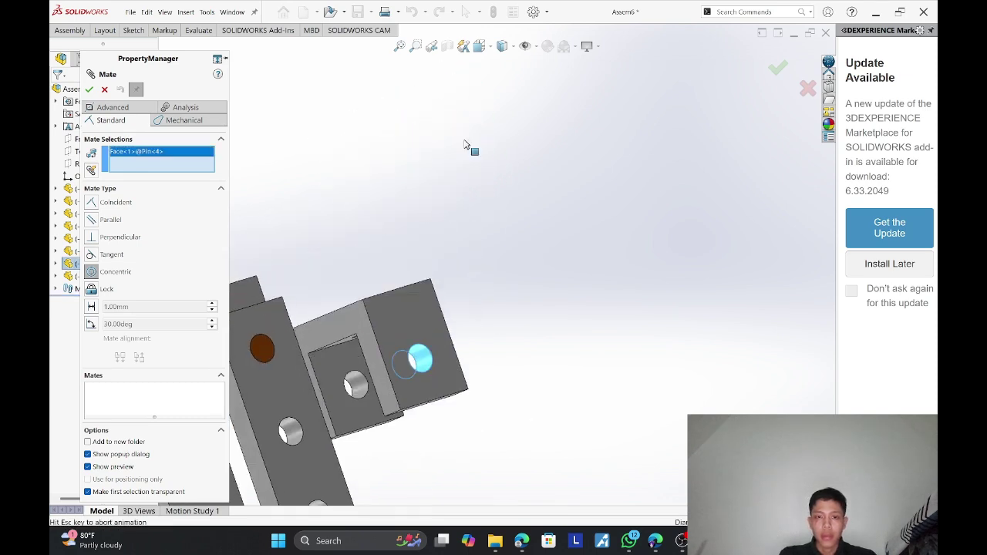
scroll(373, 370, up, 4)
middle_drag(495, 372, 510, 213)
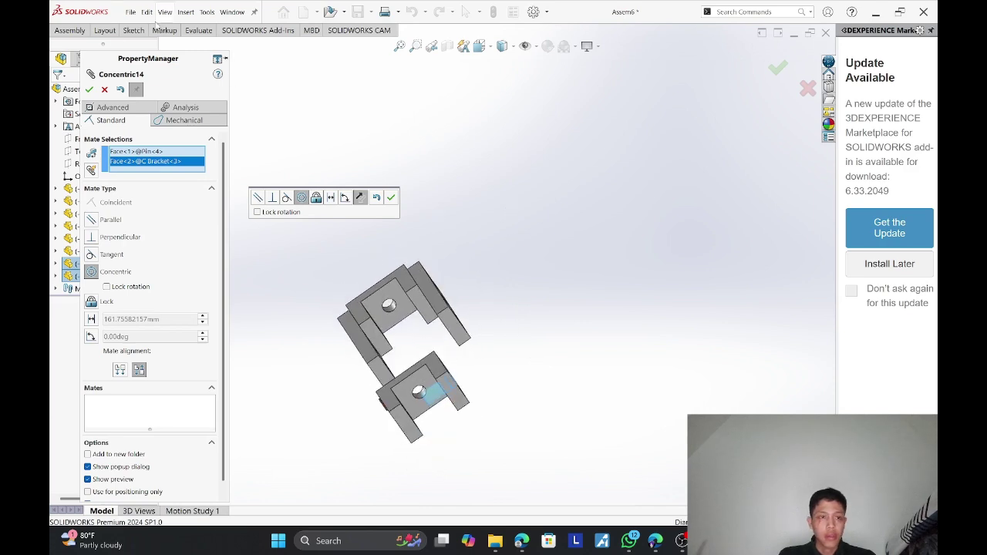
click(90, 89)
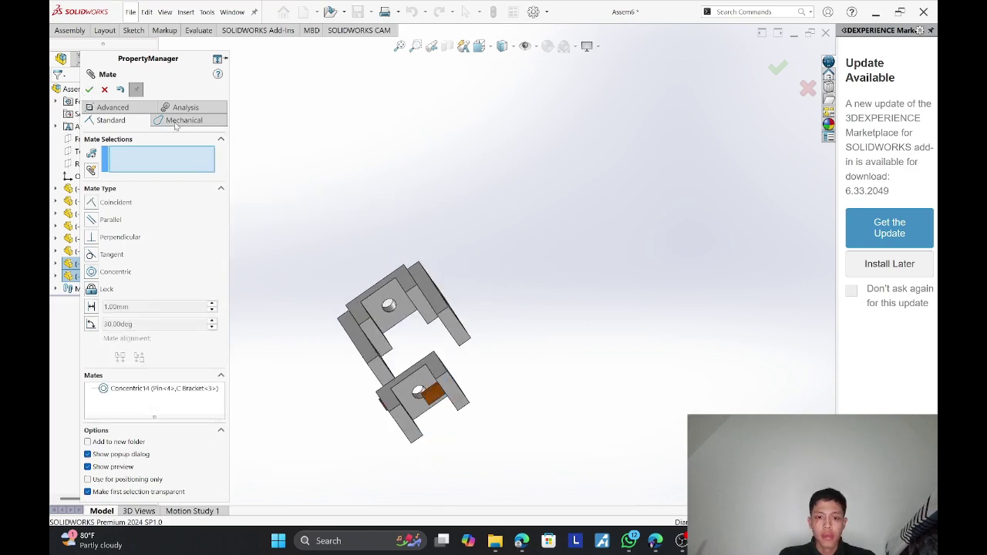
Swing the second C bracket around its pin so the bracket opens near the free end of the first triple spacer.
scroll(431, 392, down, 5)
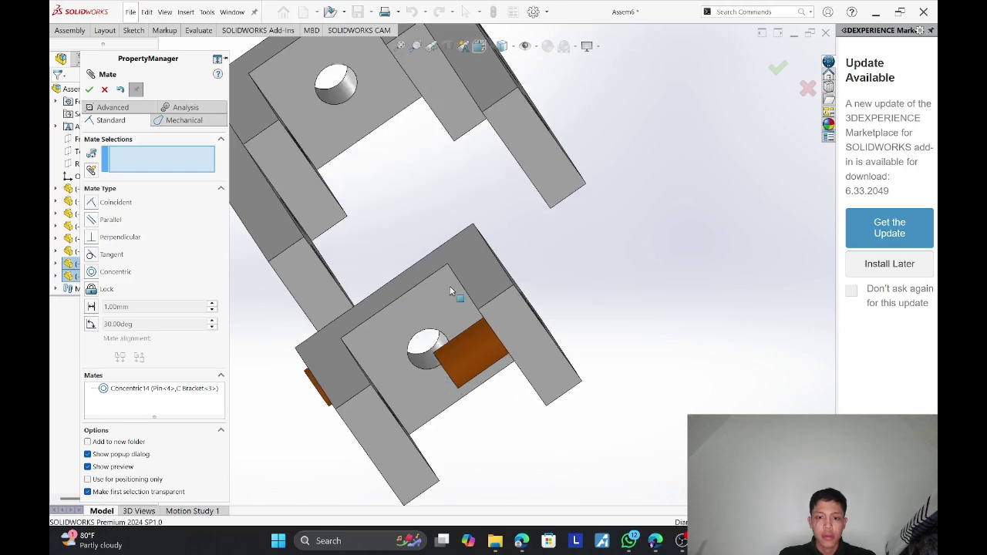
drag(452, 288, 528, 170)
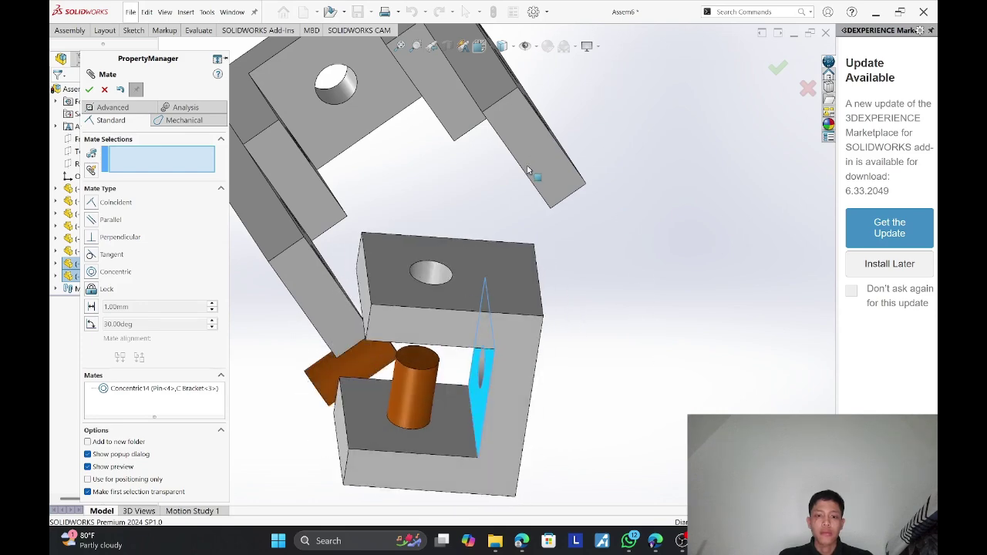
scroll(529, 249, up, 2)
middle_drag(558, 308, 429, 269)
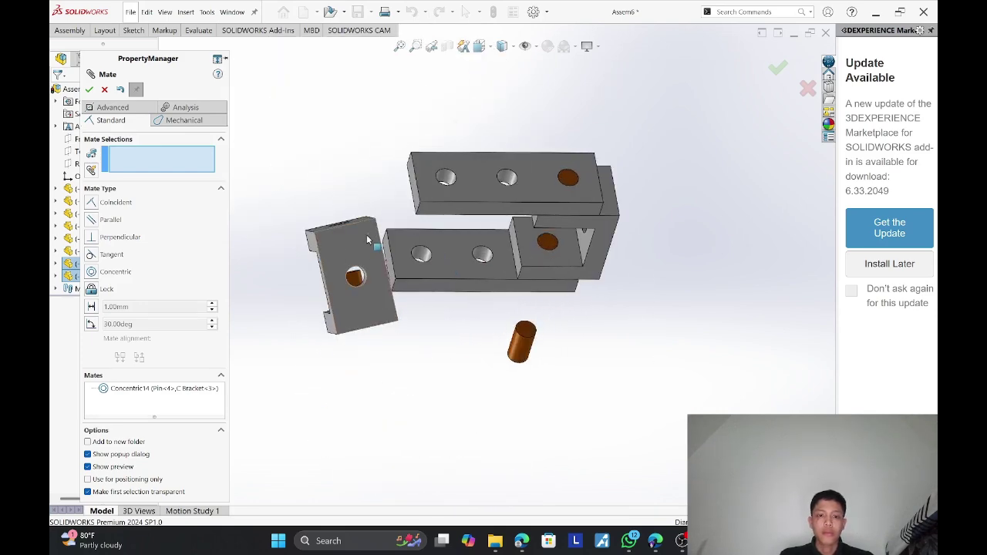
drag(367, 239, 337, 252)
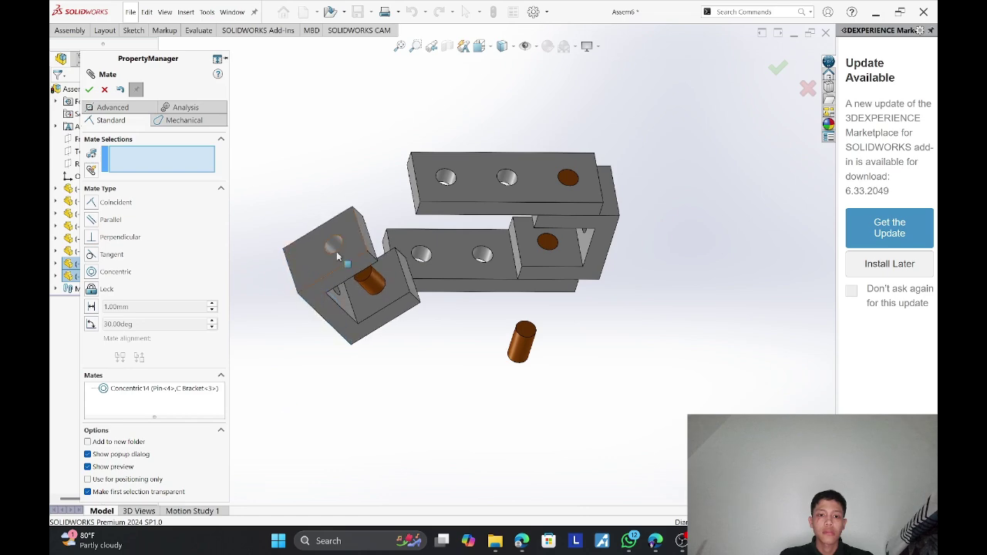
middle_drag(471, 249, 637, 352)
Add a concentric mate between the cylindrical face of the second C bracket's pin and the free end hole of the first triple spacer.
scroll(481, 298, down, 4)
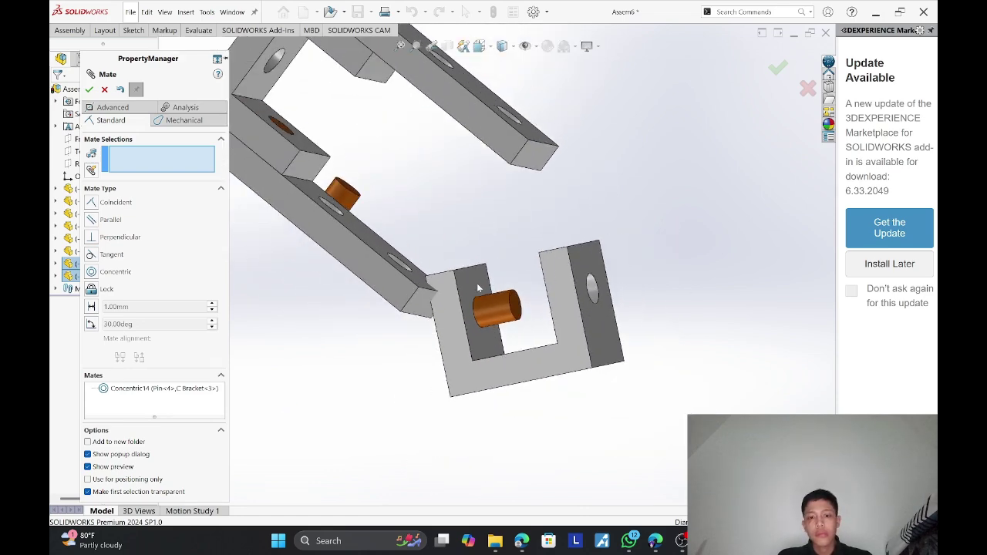
scroll(477, 283, down, 2)
click(507, 317)
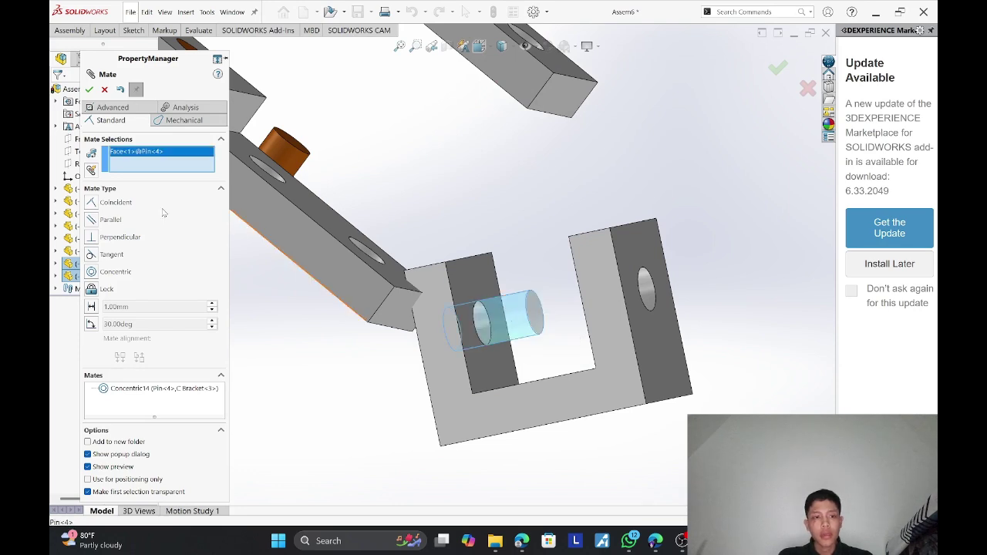
scroll(359, 254, down, 2)
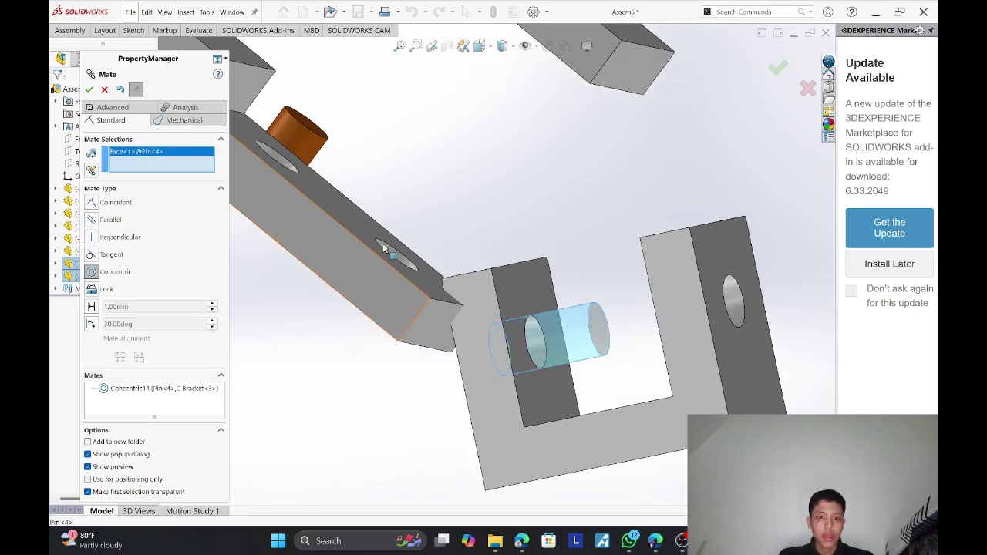
click(388, 249)
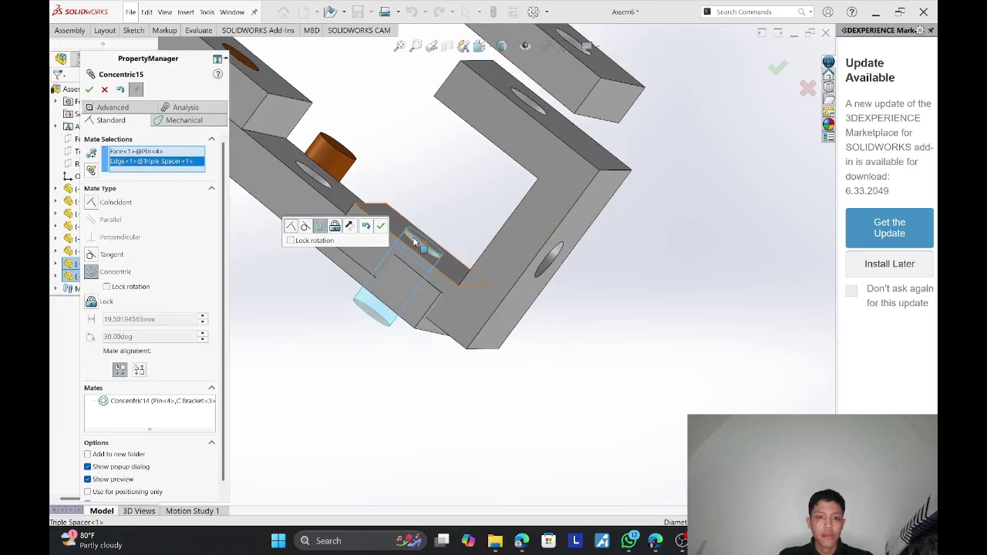
right_click(171, 165)
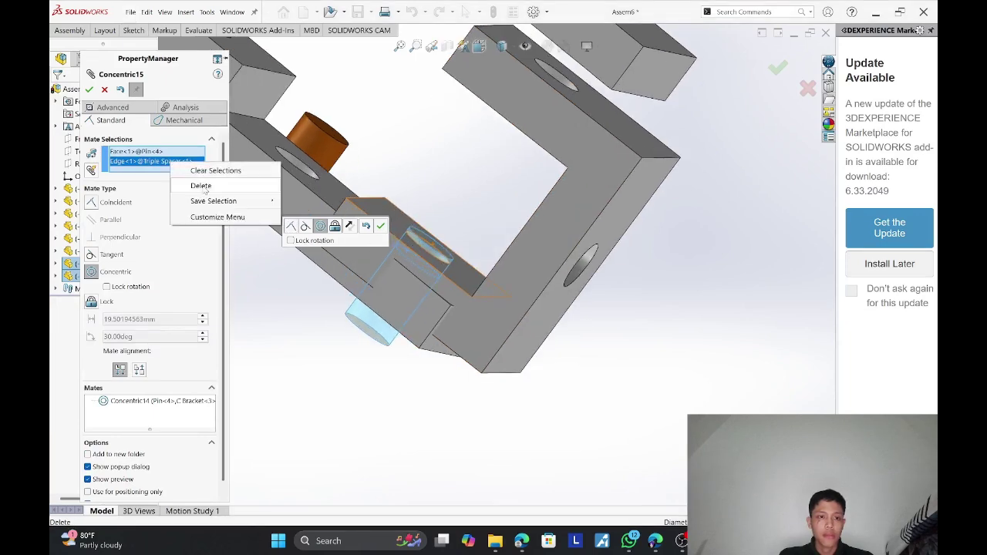
click(201, 186)
scroll(385, 273, down, 5)
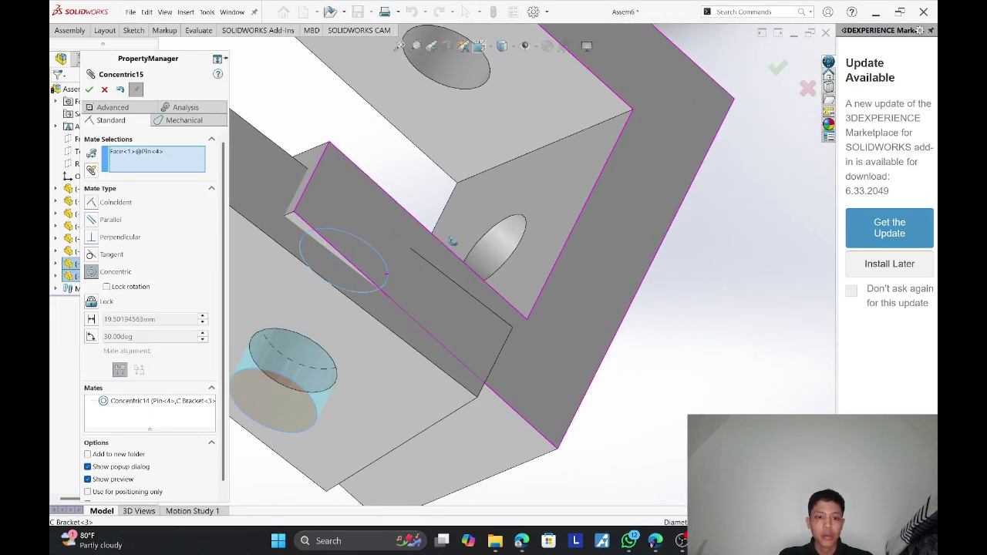
middle_drag(452, 241, 414, 194)
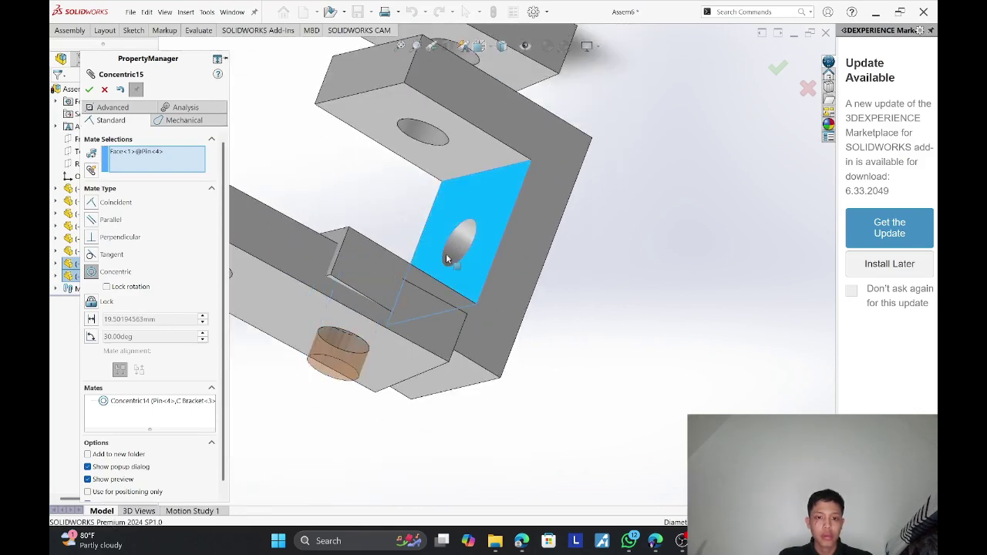
middle_drag(447, 258, 566, 169)
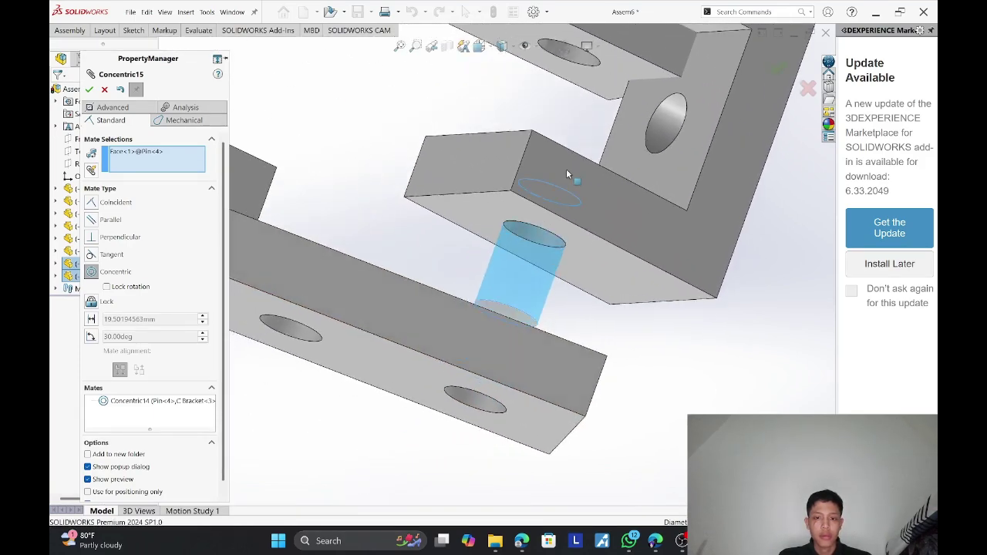
click(485, 407)
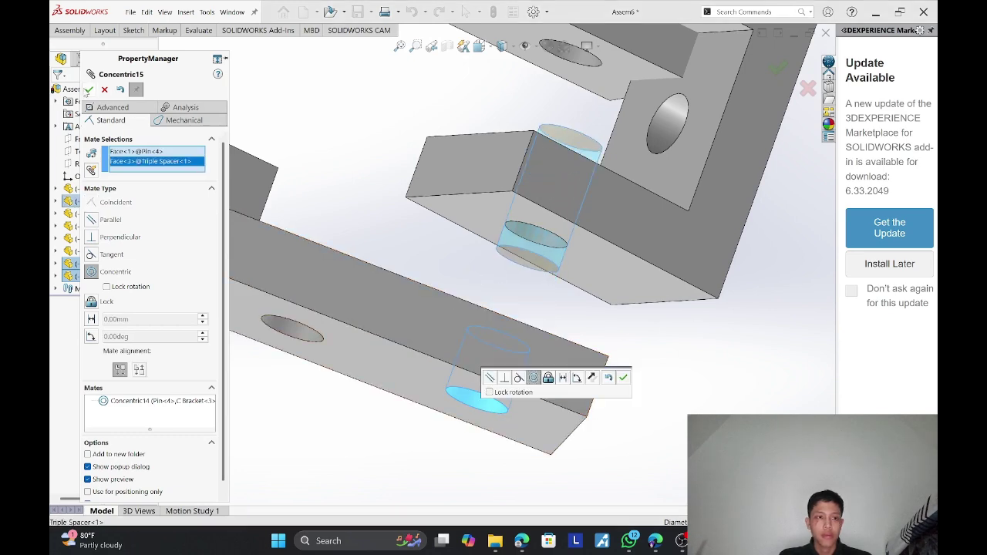
click(89, 89)
Slide the pin and the second C bracket along their shared axis towards the first triple spacer's end hole.
middle_drag(478, 195, 434, 244)
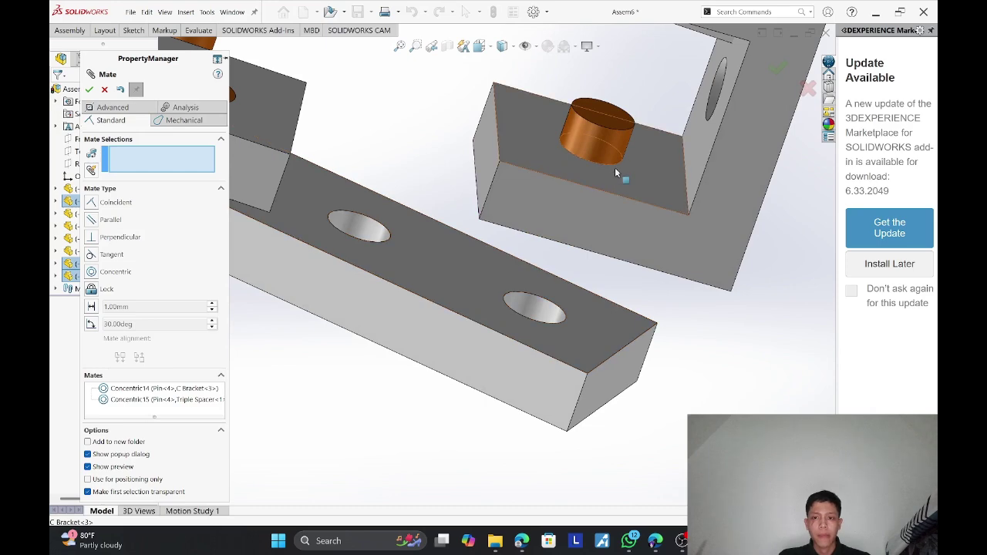
drag(605, 156, 536, 311)
drag(591, 205, 553, 297)
Add a coincident mate between the pin's outer end edge and the outer face of the first triple spacer.
middle_drag(553, 296, 393, 425)
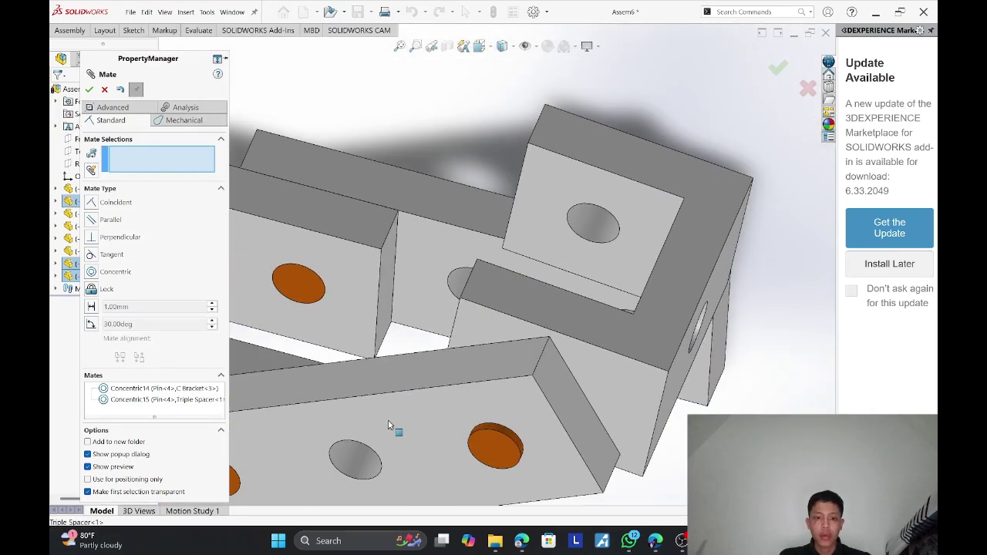
click(494, 437)
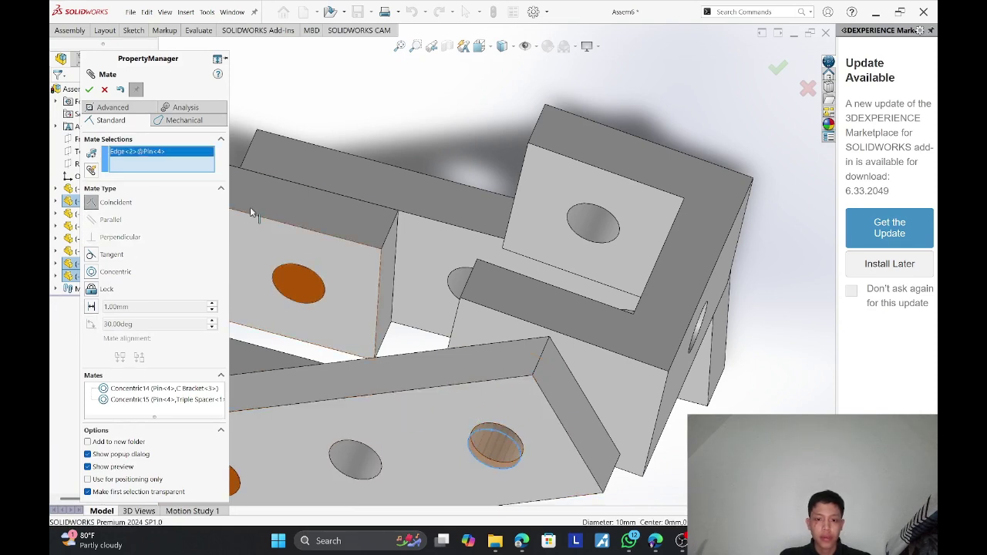
click(422, 458)
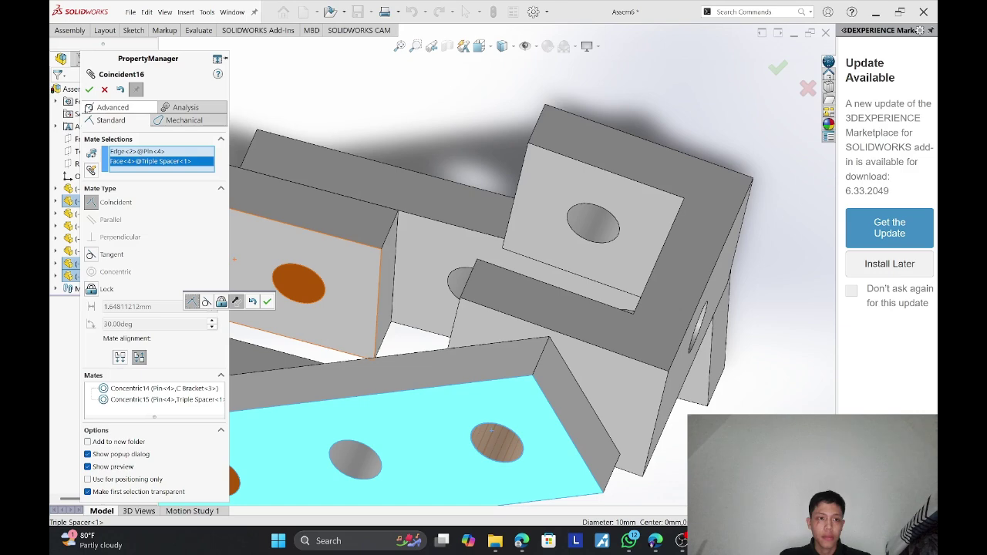
click(89, 90)
Add a coincident mate between the outer face of the second C bracket's pinned arm and the inner face of the first triple spacer.
middle_drag(591, 390, 549, 339)
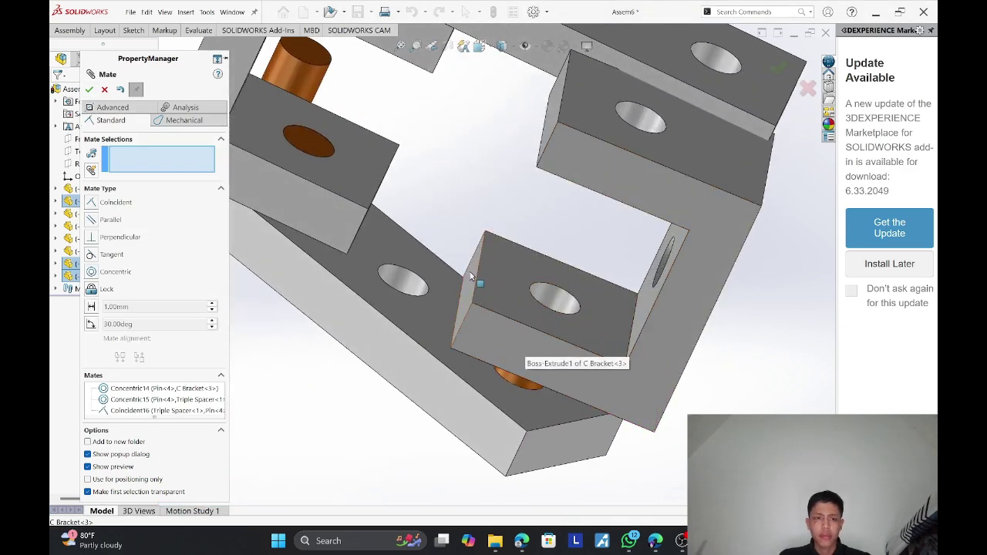
middle_drag(507, 304, 389, 196)
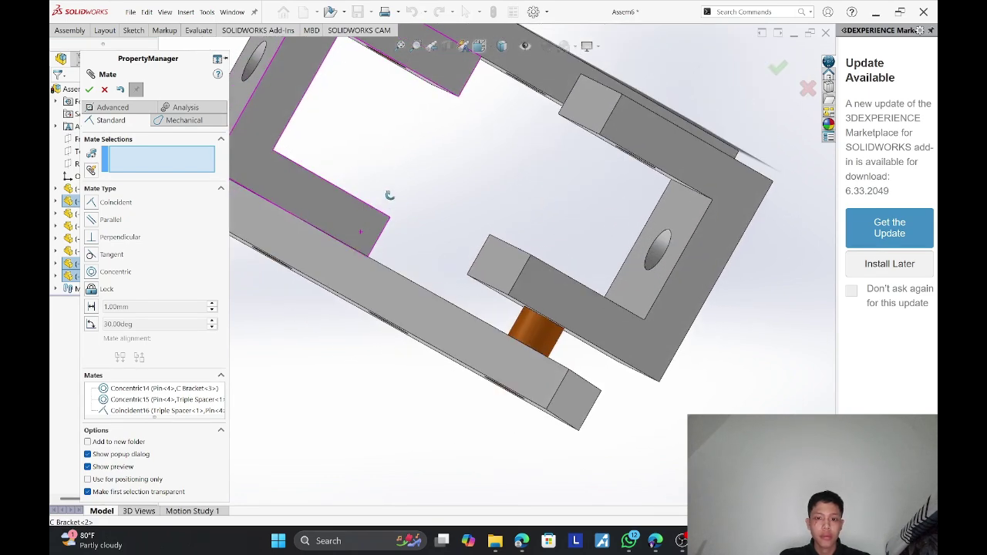
middle_drag(588, 349, 585, 326)
click(586, 327)
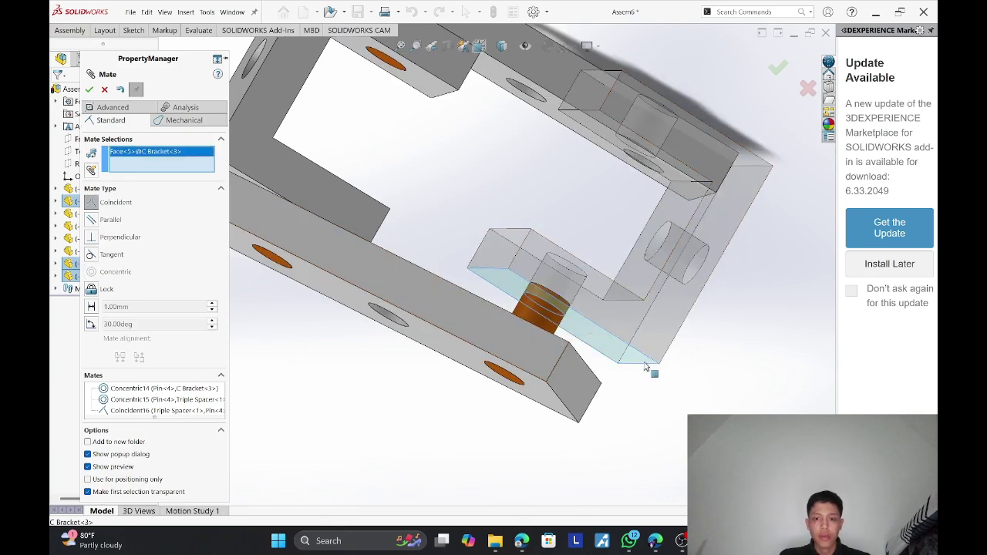
middle_drag(650, 370, 586, 451)
click(525, 383)
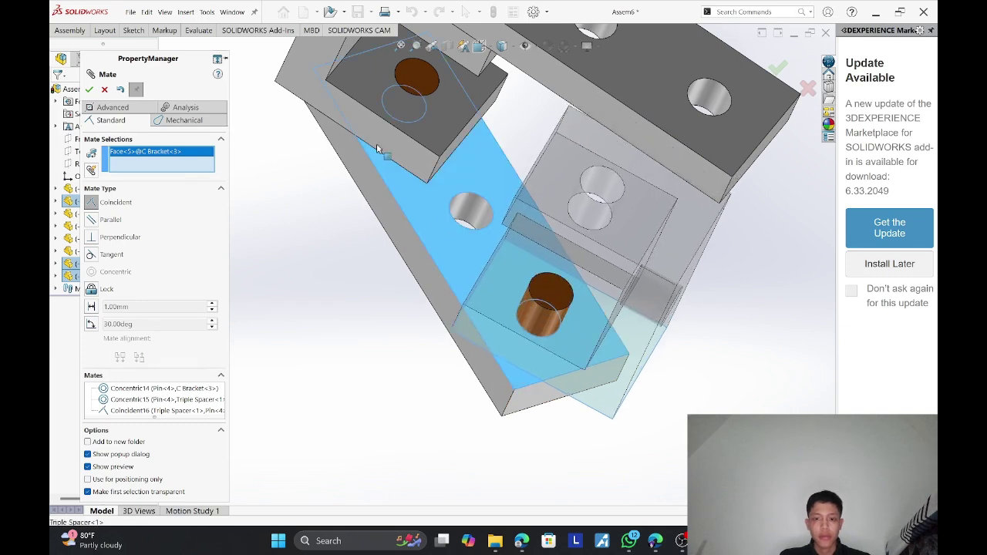
click(90, 90)
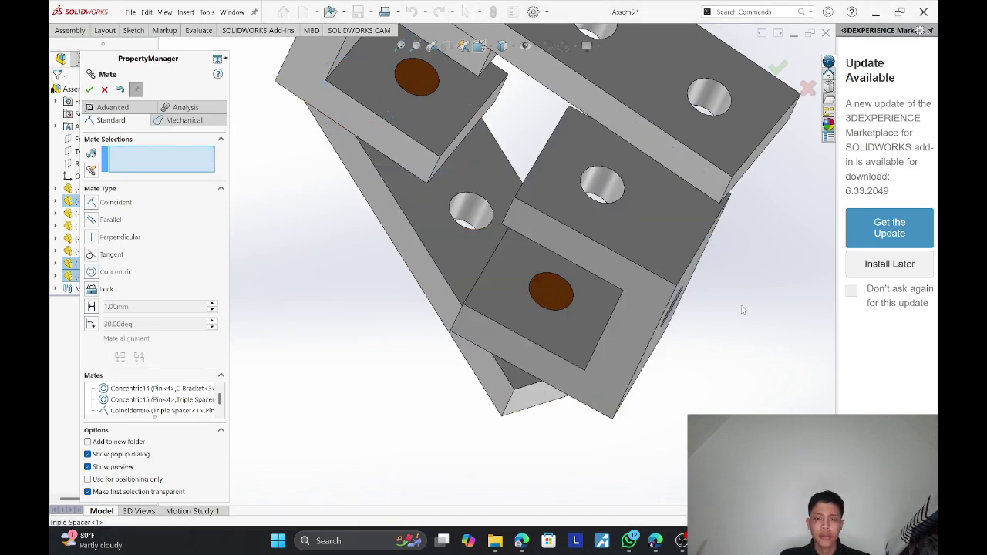
scroll(678, 270, up, 5)
scroll(675, 243, down, 2)
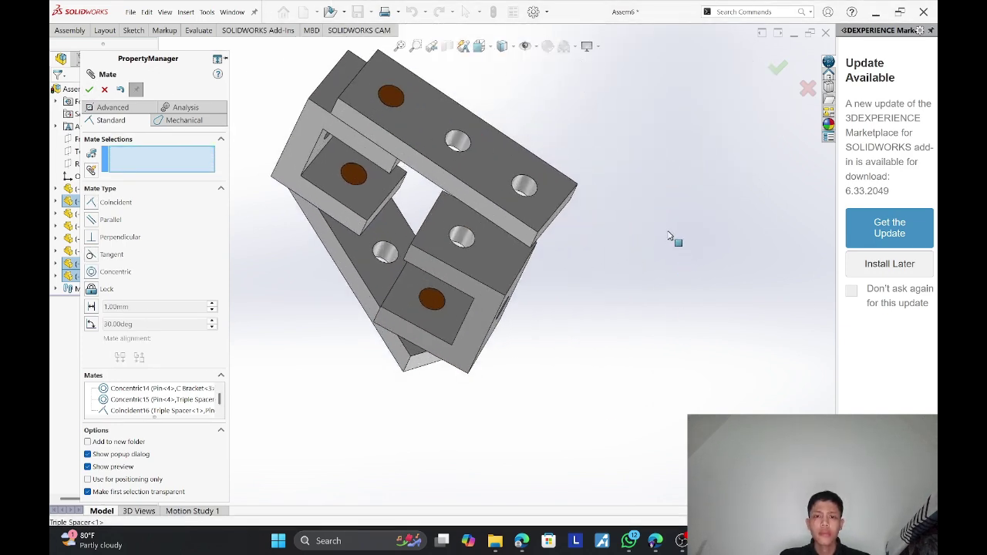
scroll(669, 237, down, 1)
scroll(669, 233, up, 2)
scroll(630, 221, down, 1)
scroll(355, 170, up, 1)
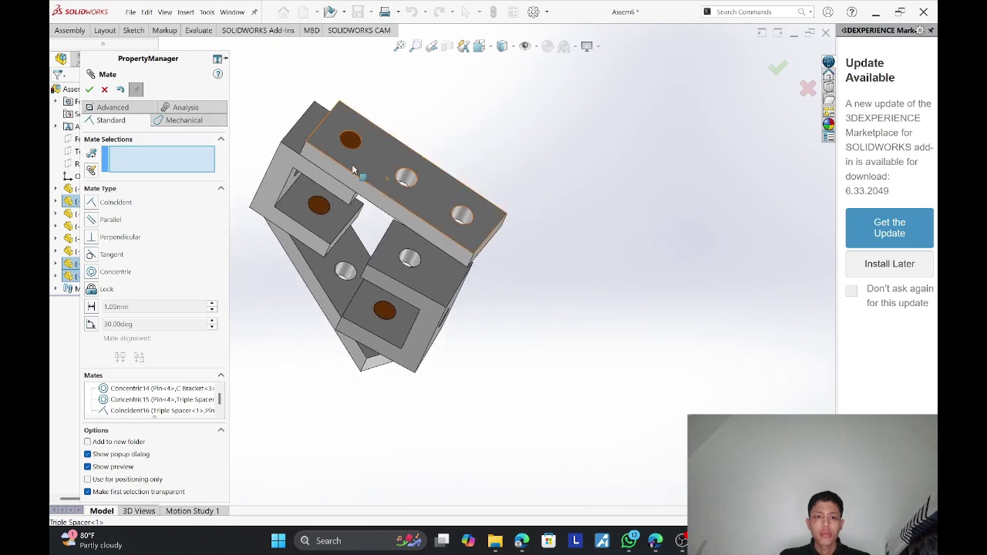
middle_drag(353, 170, 477, 133)
middle_drag(426, 188, 370, 246)
scroll(375, 238, down, 6)
middle_drag(429, 220, 421, 250)
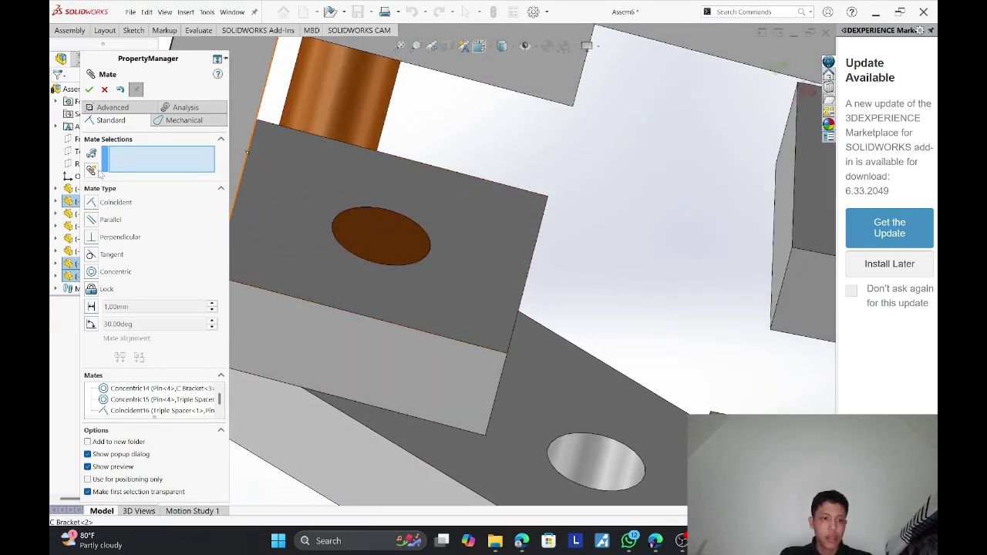
click(428, 255)
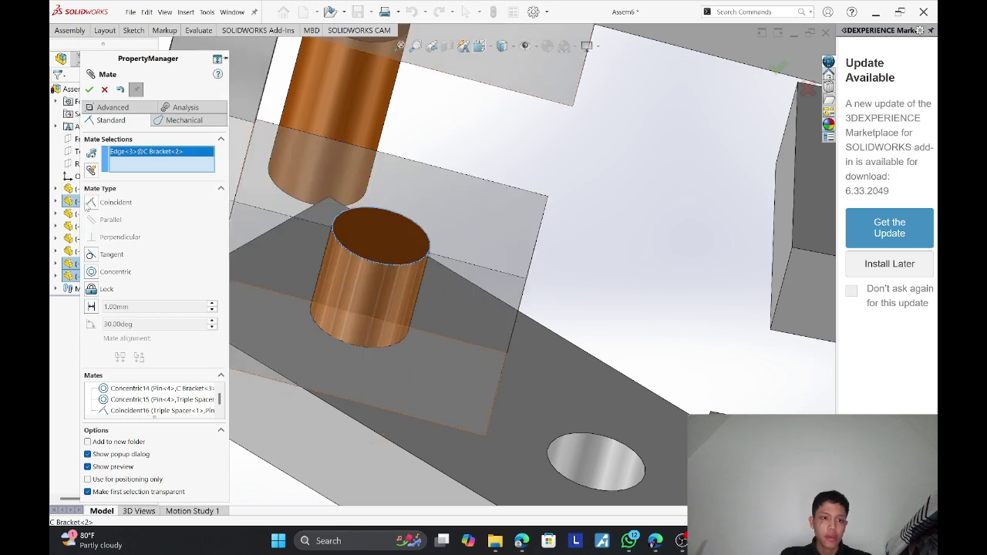
middle_drag(370, 259, 324, 202)
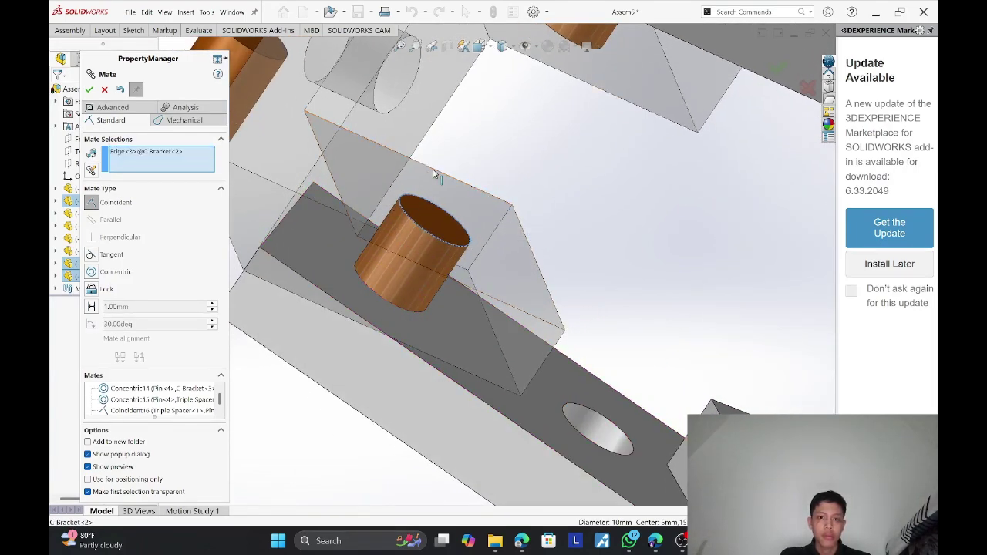
middle_drag(450, 196, 426, 206)
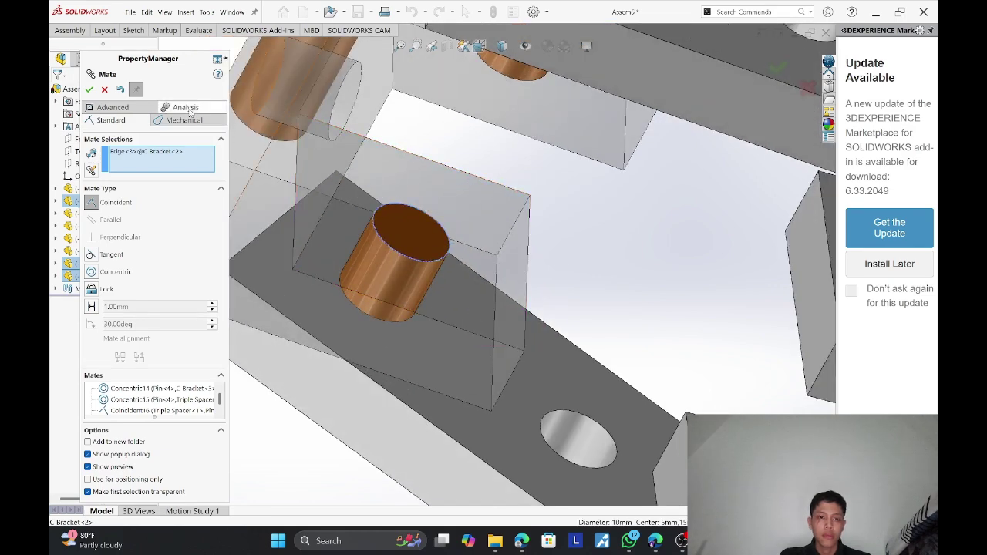
click(105, 90)
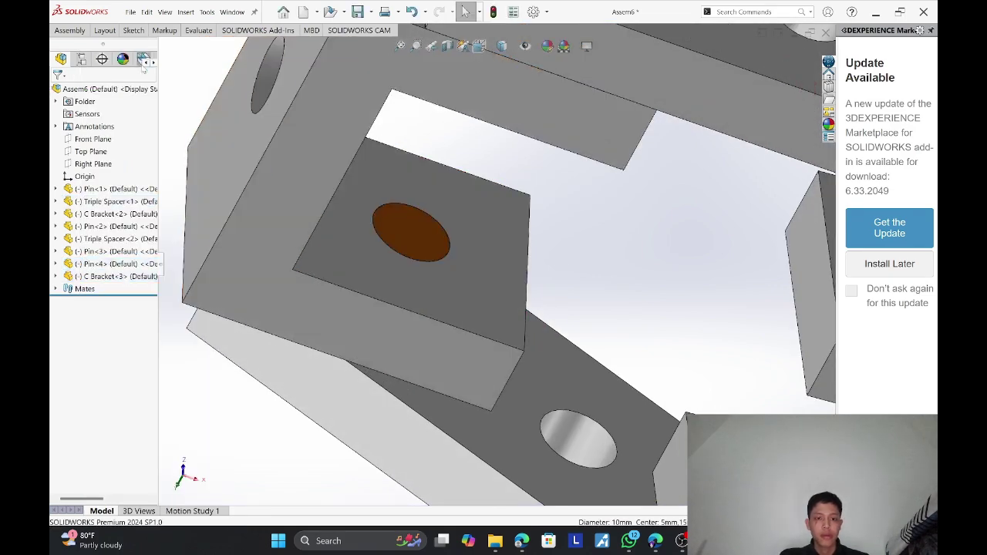
Add a concentric mate between the remaining loose pin's cylindrical face and the free end hole of the second triple spacer.
scroll(367, 173, up, 5)
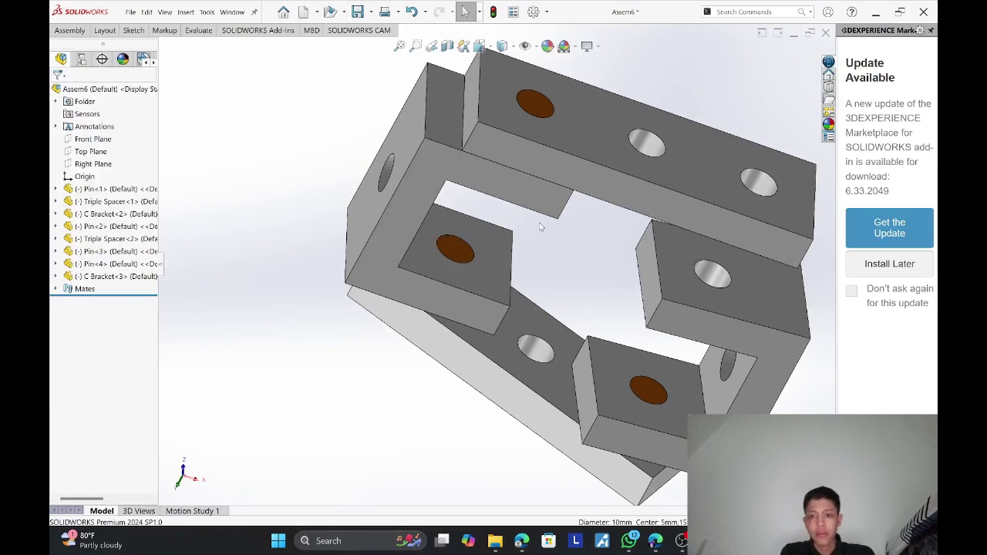
middle_drag(351, 188, 582, 218)
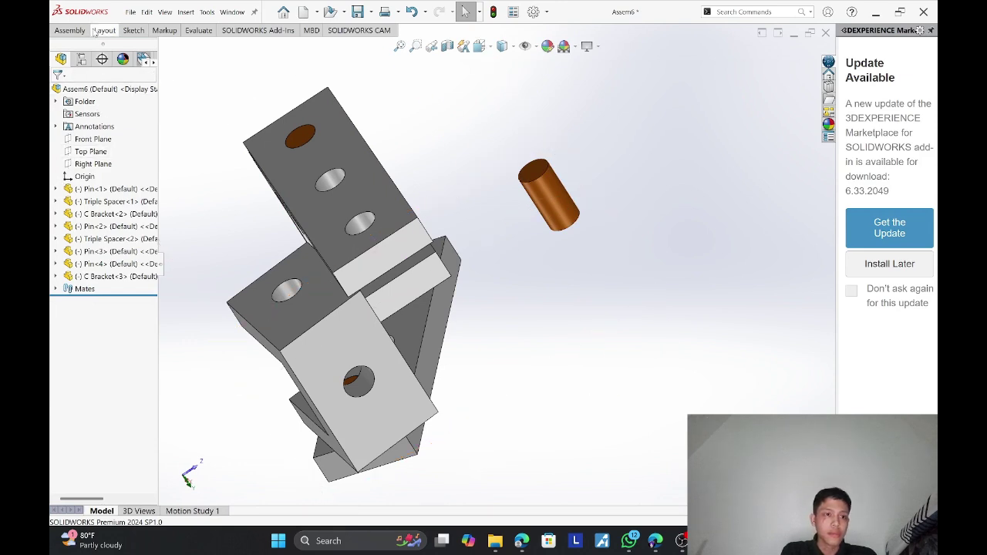
click(91, 31)
click(136, 54)
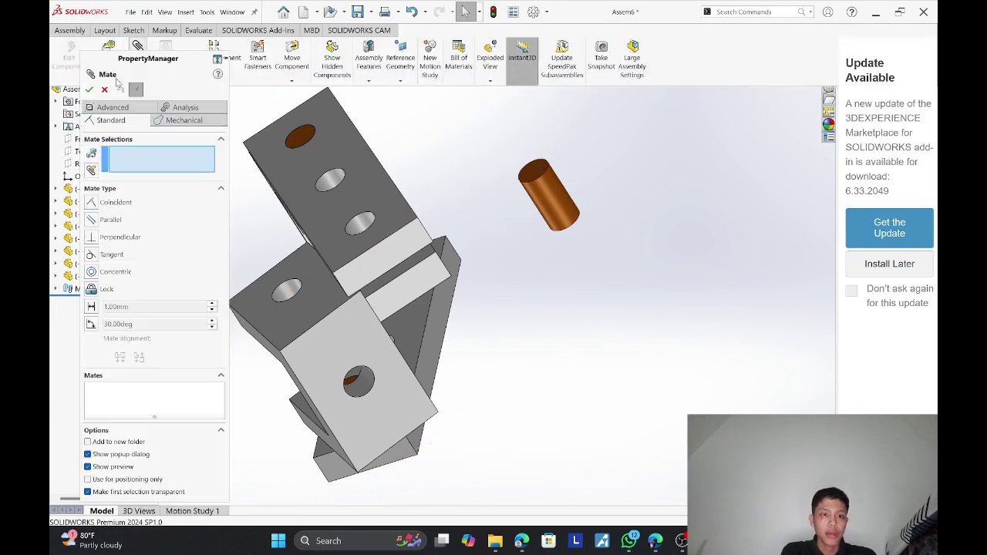
click(92, 271)
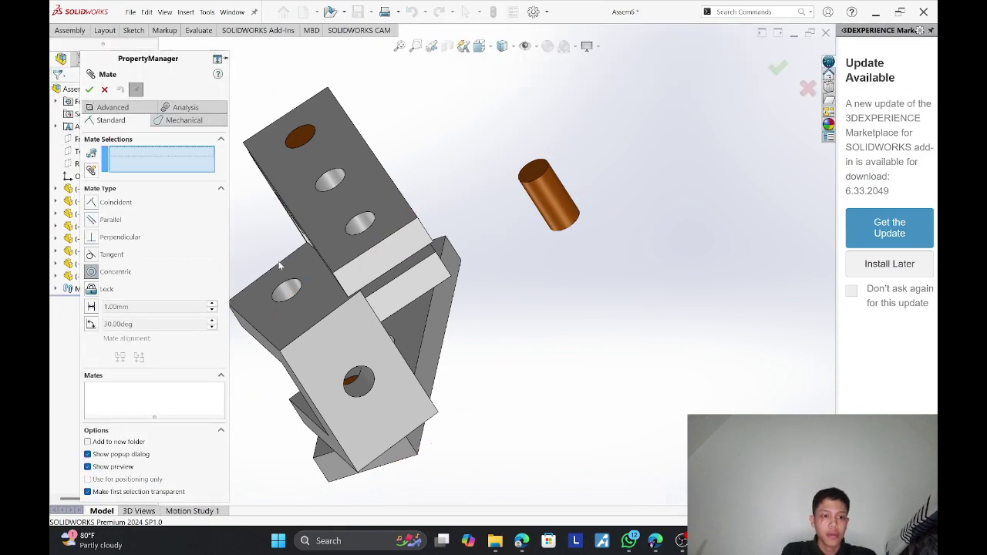
click(530, 198)
click(363, 228)
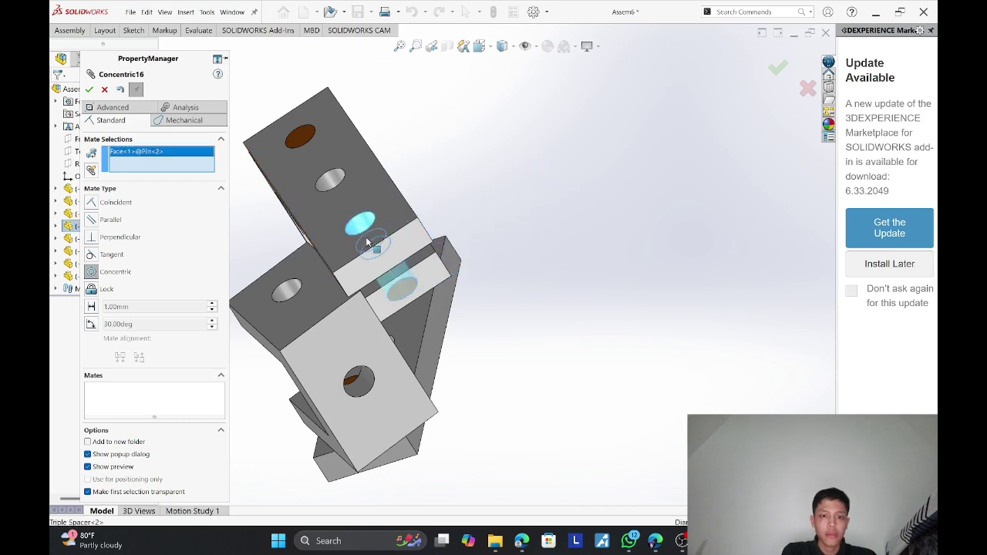
click(367, 243)
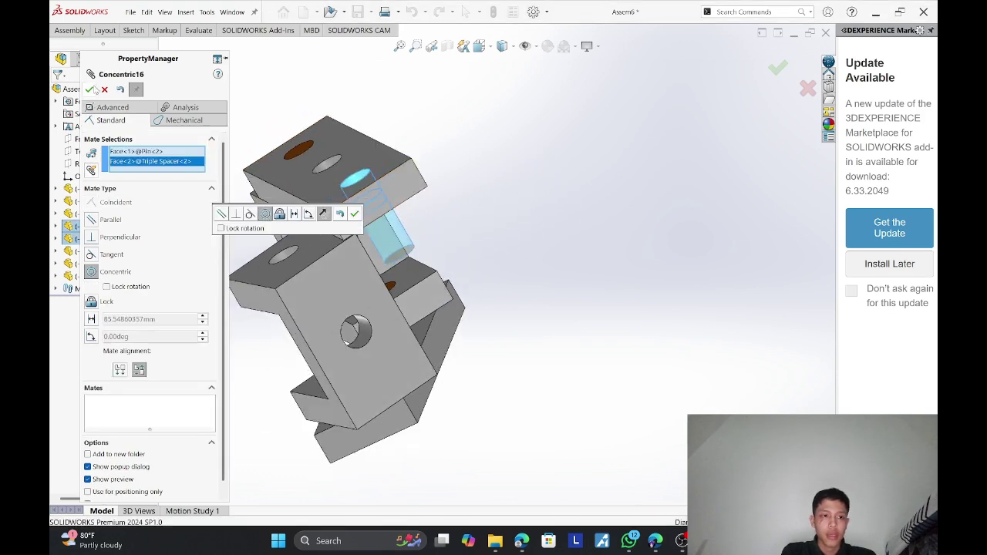
click(91, 89)
Add a concentric mate between the same pin's cylindrical face and the hole in the second C bracket's open arm.
click(379, 247)
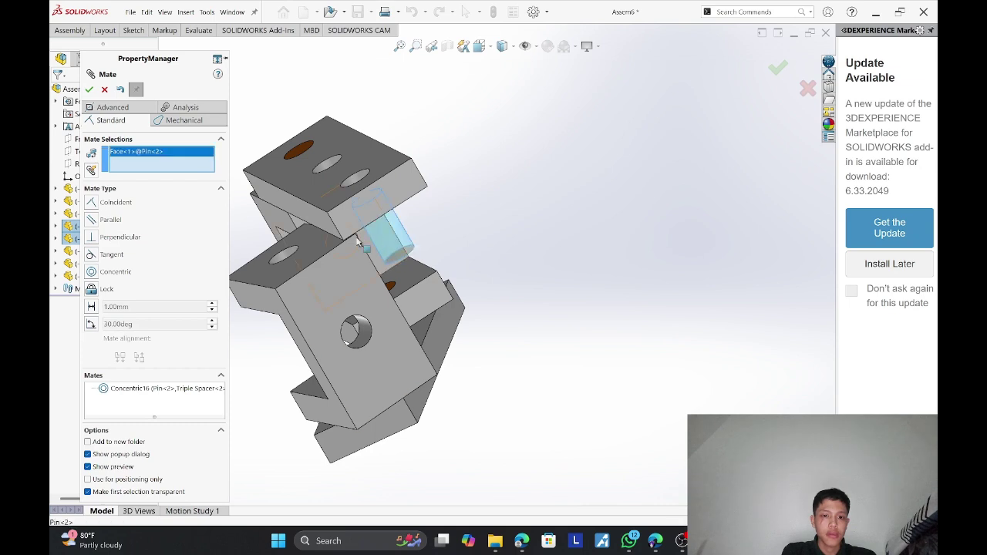
click(289, 257)
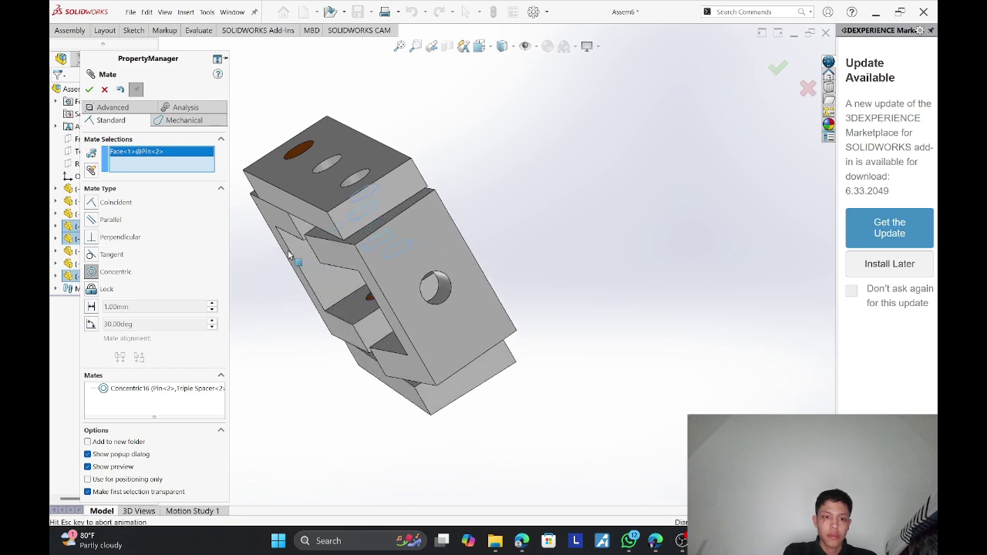
click(89, 90)
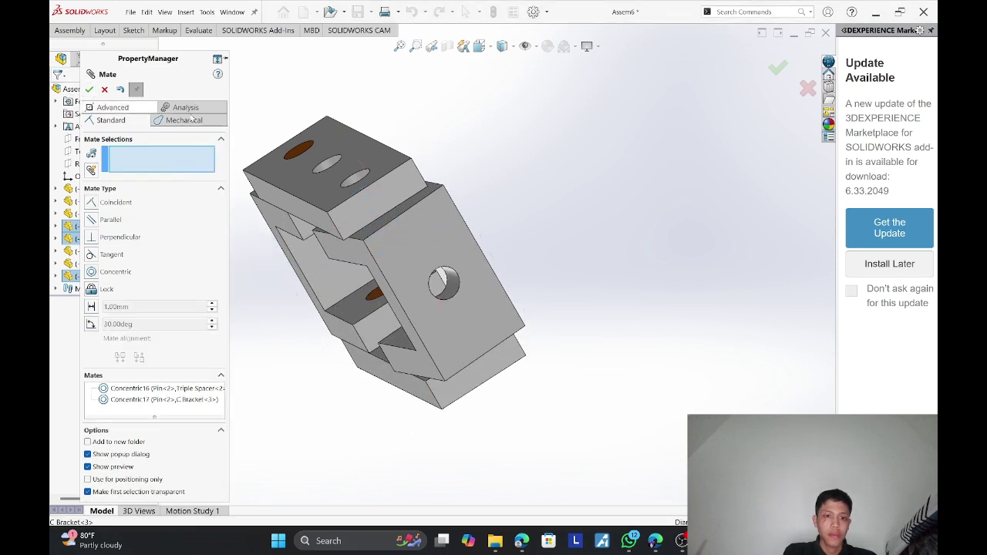
middle_drag(287, 165, 542, 206)
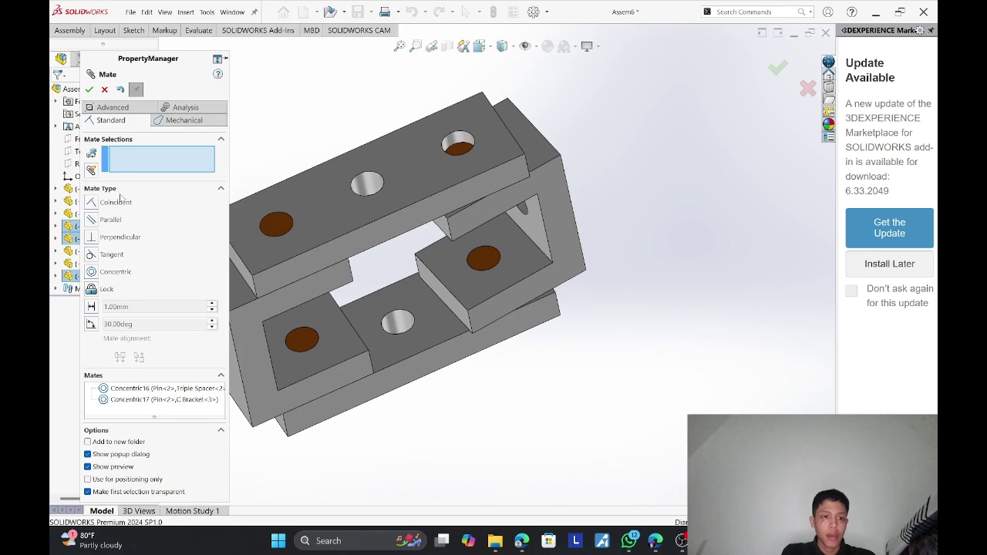
Add a parallel mate between the inner end faces of the two C brackets.
click(528, 221)
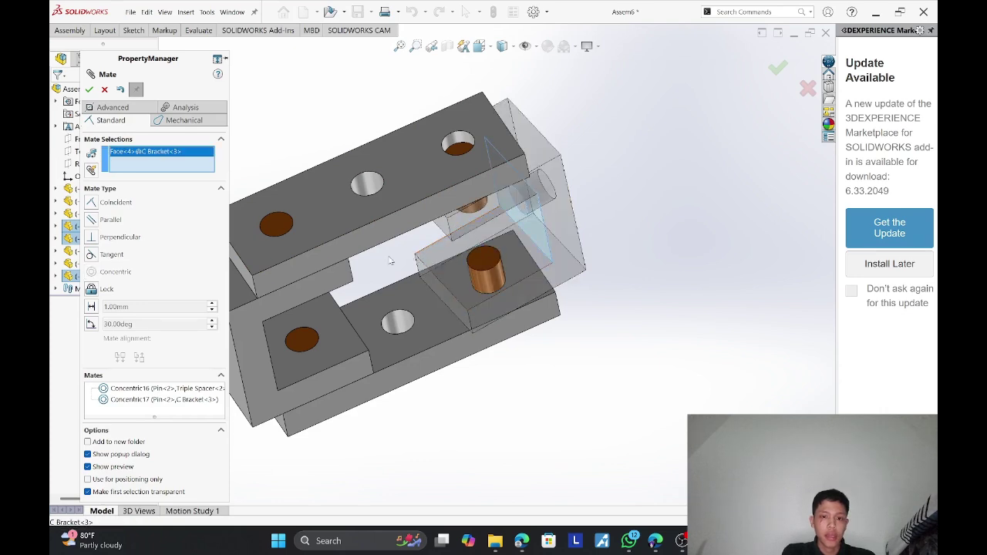
middle_drag(390, 260, 274, 284)
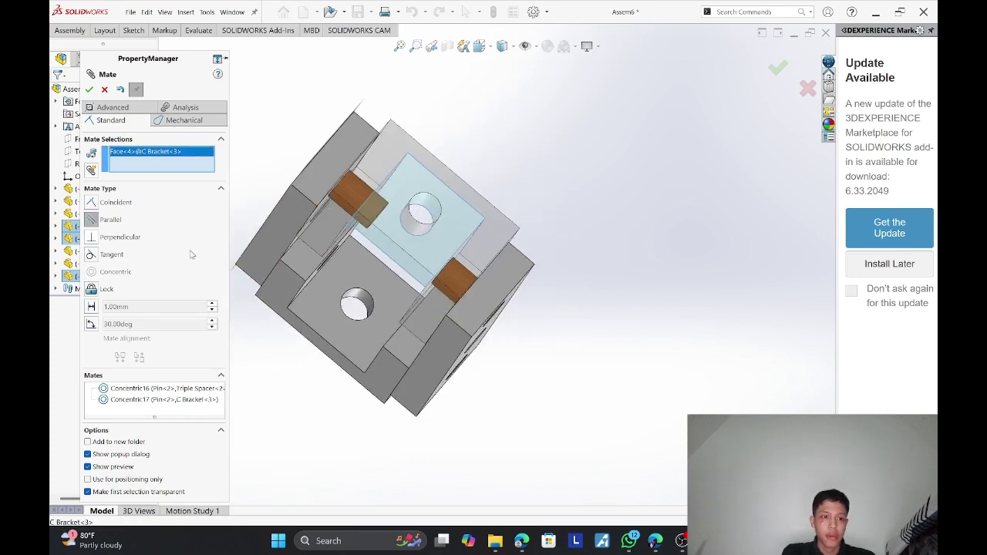
click(345, 291)
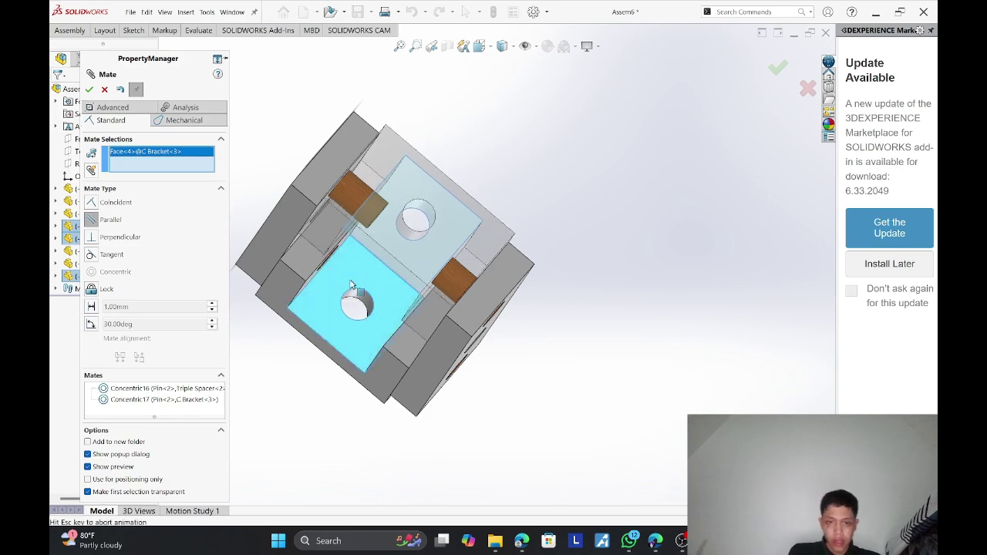
middle_drag(294, 262, 411, 175)
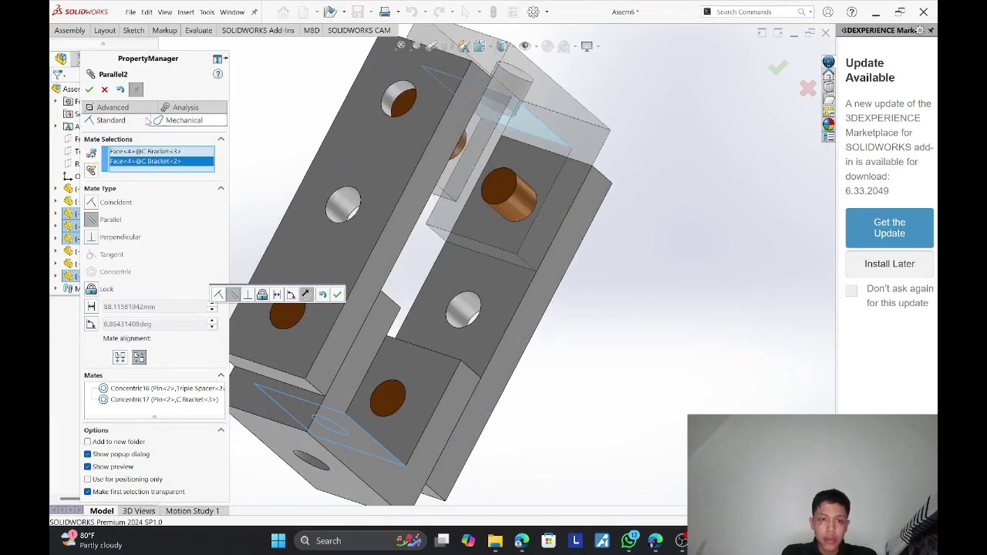
click(89, 89)
Add a coincident mate between the loose pin's inner end edge and the inner face of the second C bracket's open arm.
mouse_move(374, 149)
middle_down()
mouse_move(437, 287)
mouse_move(413, 154)
middle_up()
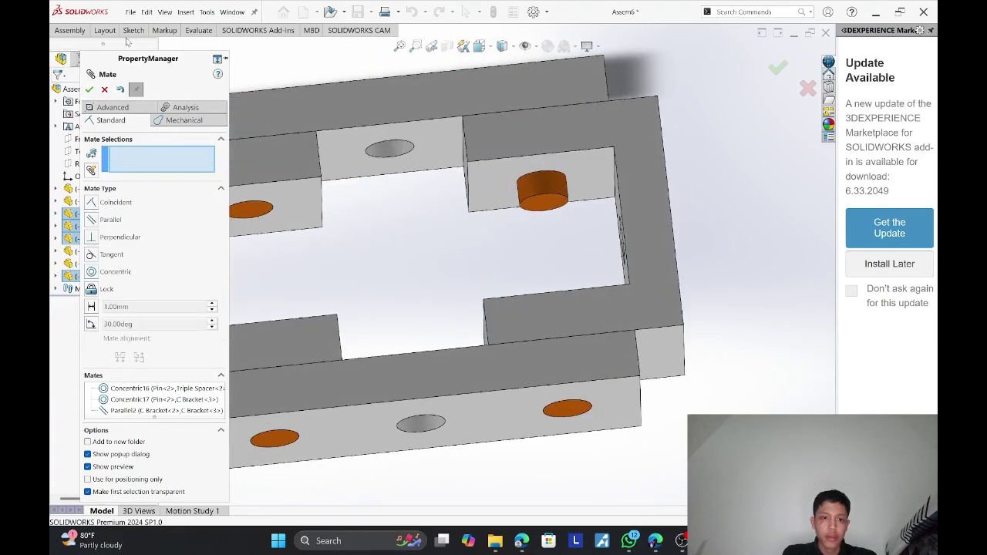
click(529, 202)
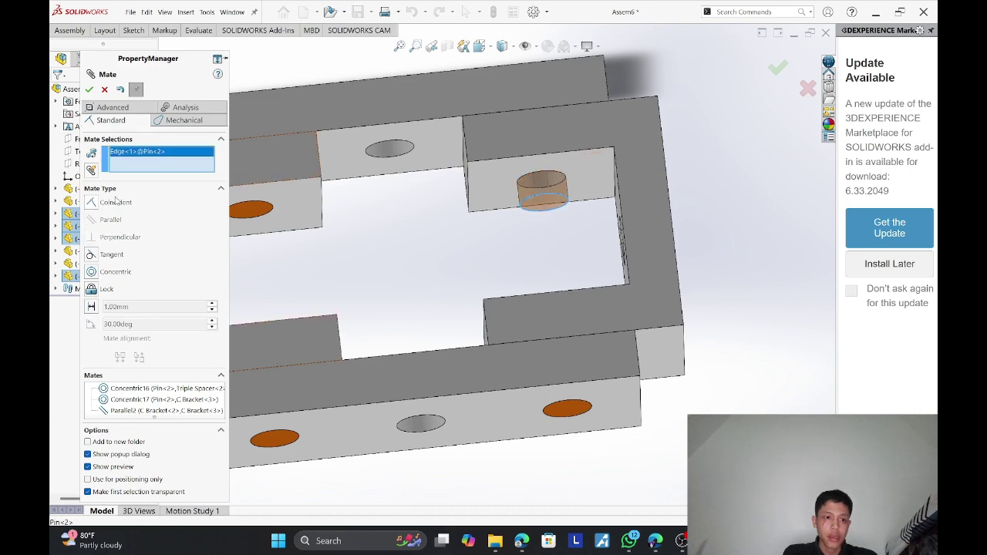
click(91, 202)
click(509, 174)
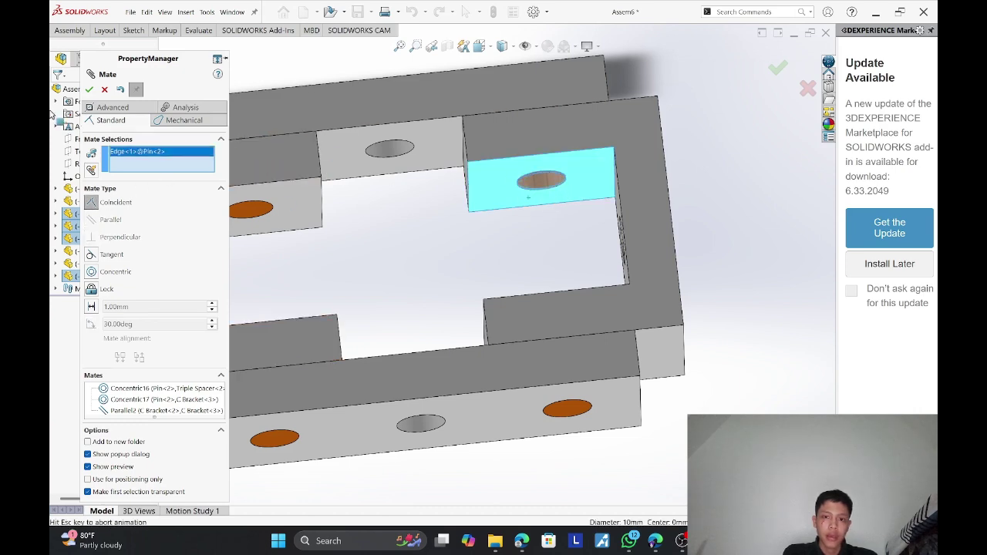
click(414, 139)
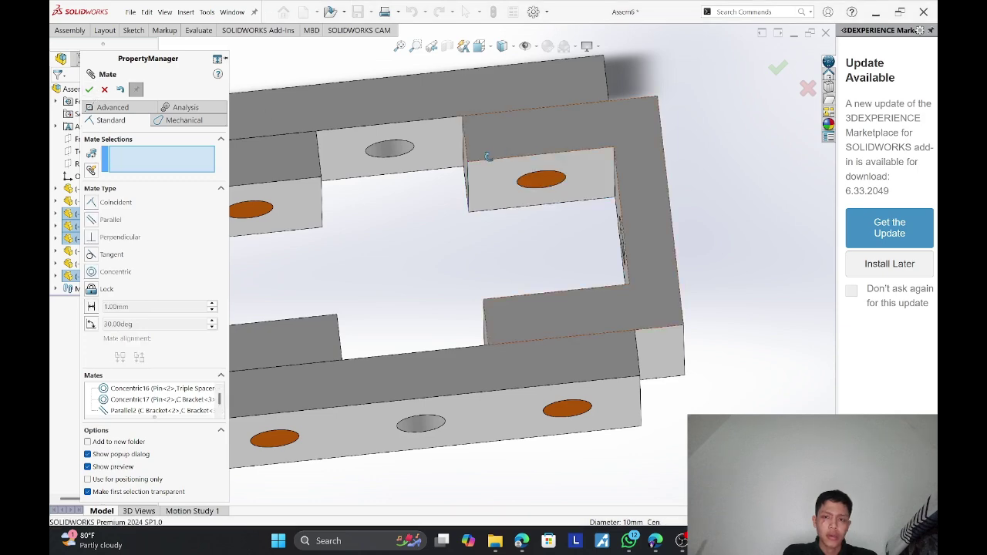
Add a coincident mate between the same pin's outer end edge and the outer face of the second triple spacer.
middle_drag(414, 139, 479, 268)
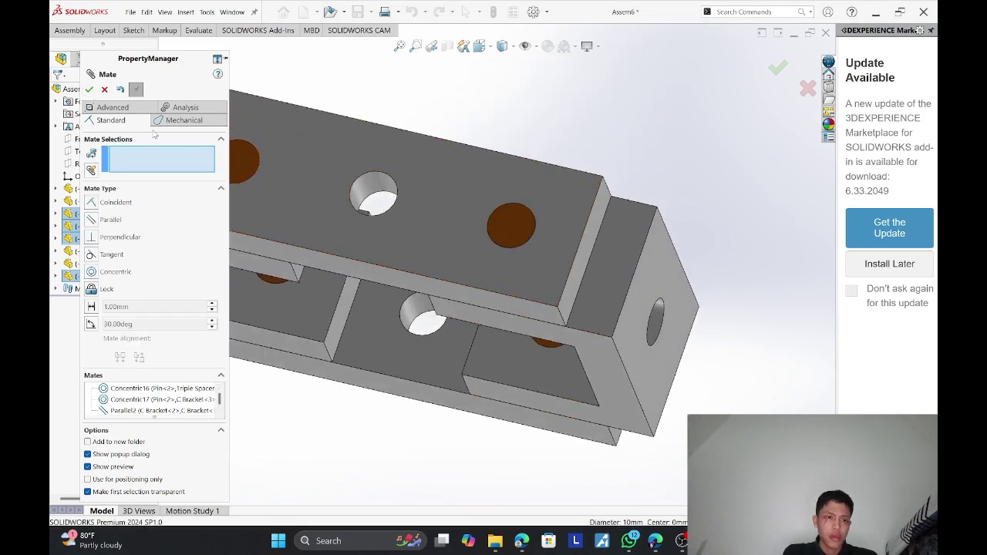
click(528, 210)
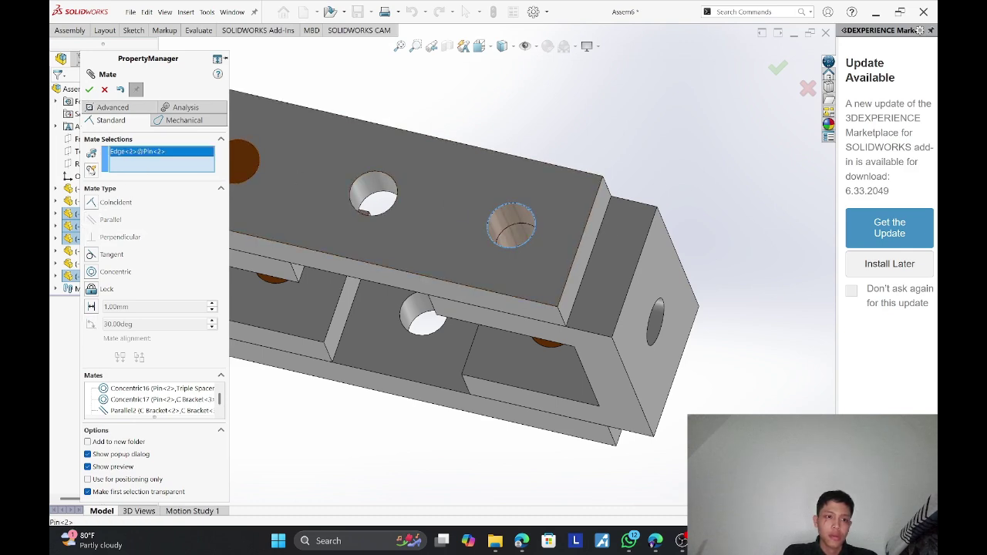
click(459, 187)
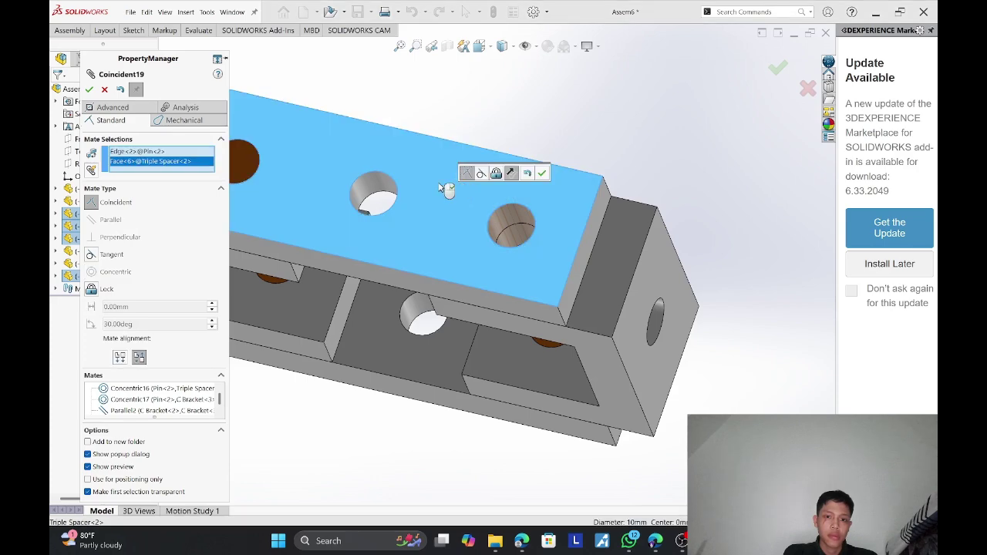
click(89, 90)
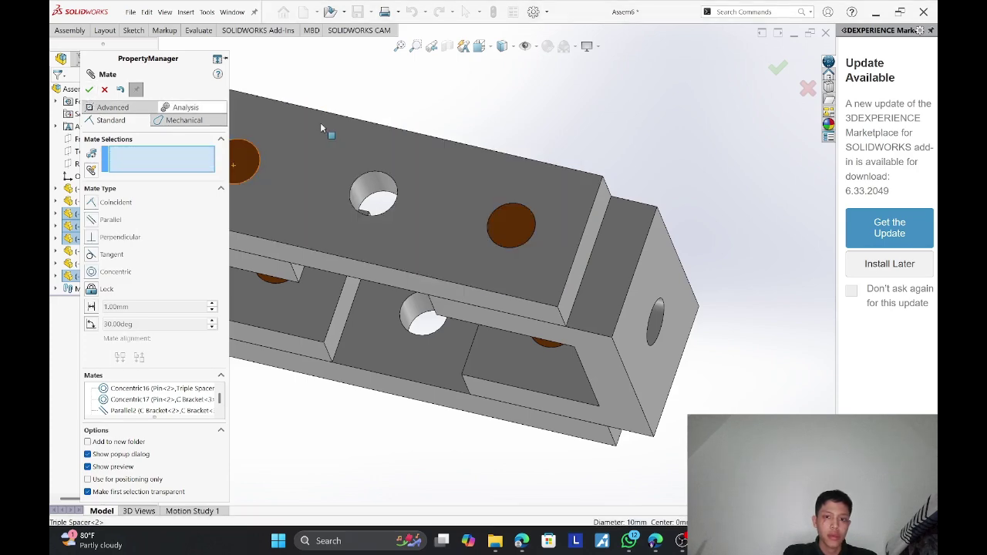
middle_drag(530, 132, 623, 167)
middle_drag(615, 283, 450, 255)
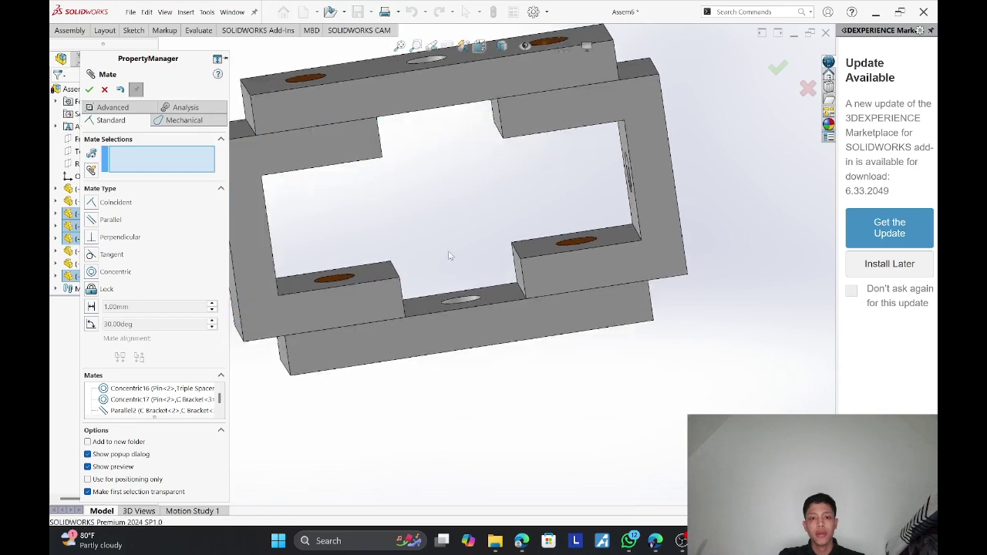
middle_drag(489, 309, 514, 264)
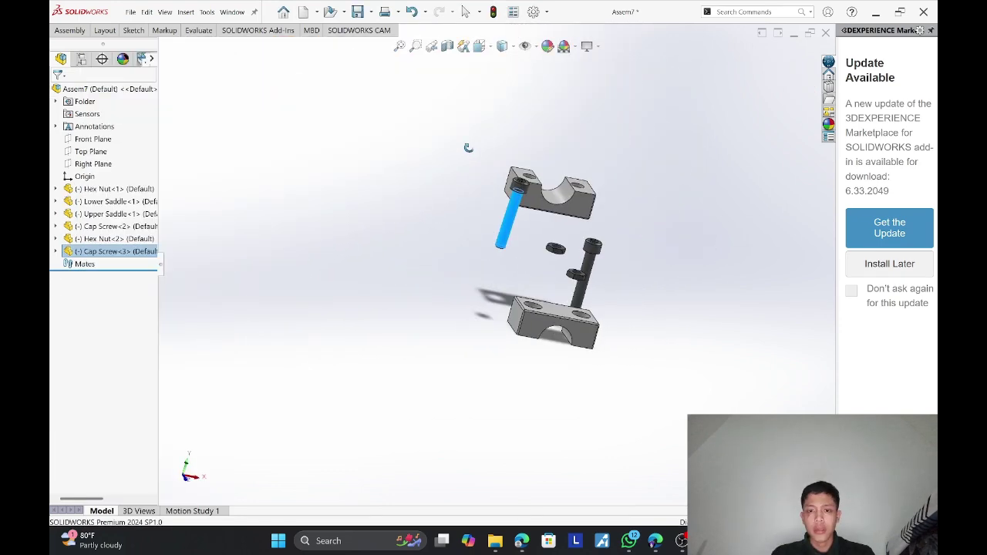
In the saddle clamp assembly, add a concentric mate between the preselected cap screw's shank and an end hole of the Upper Saddle.
middle_drag(468, 146, 386, 257)
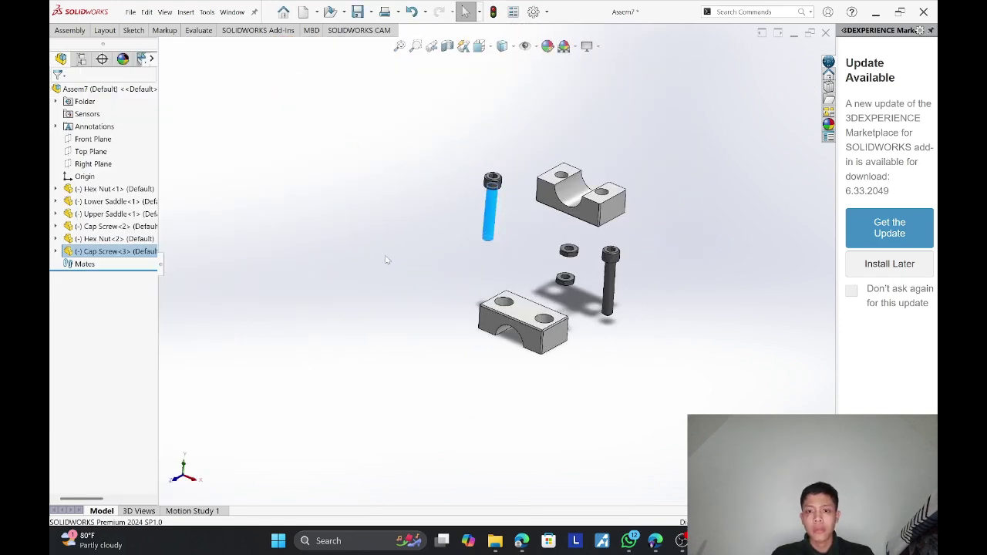
scroll(411, 298, down, 2)
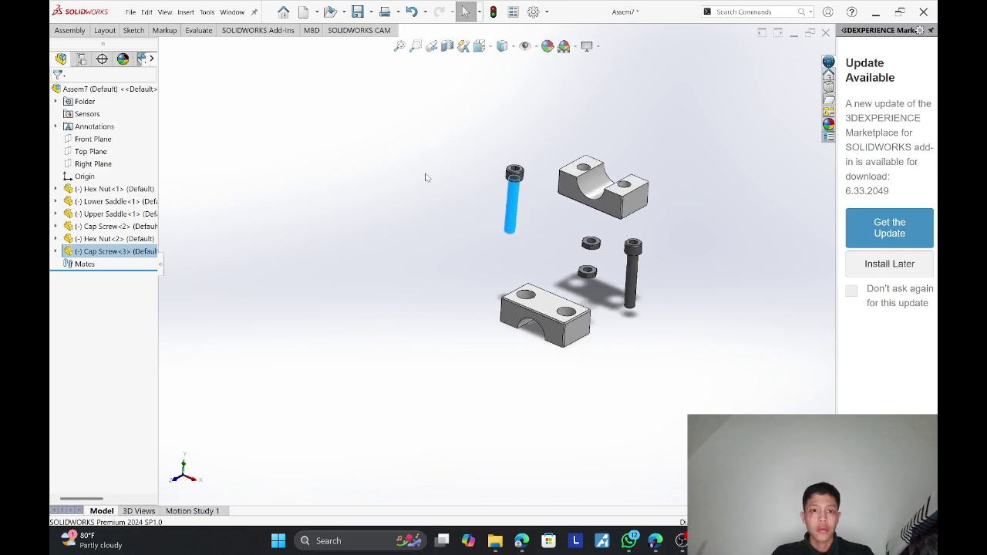
click(60, 29)
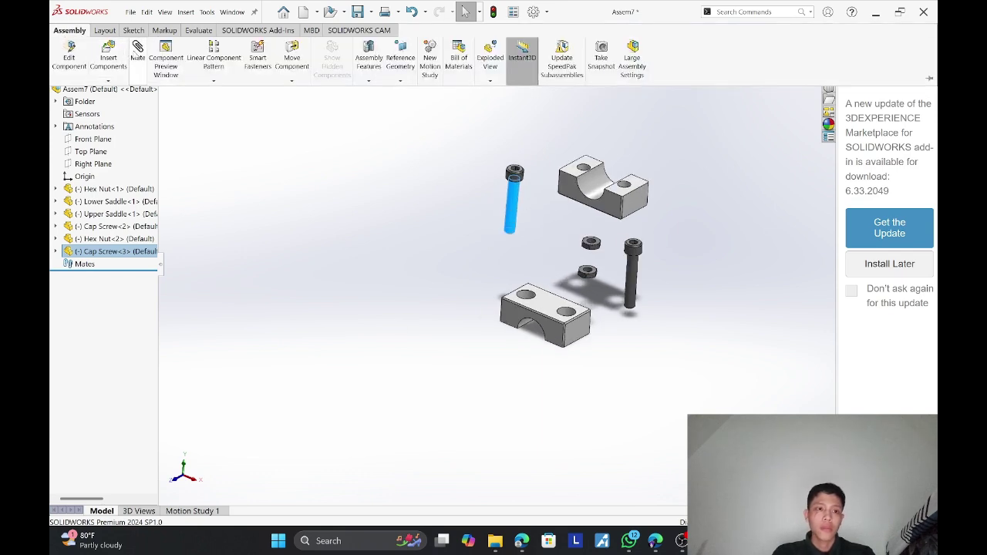
click(138, 51)
scroll(537, 214, down, 2)
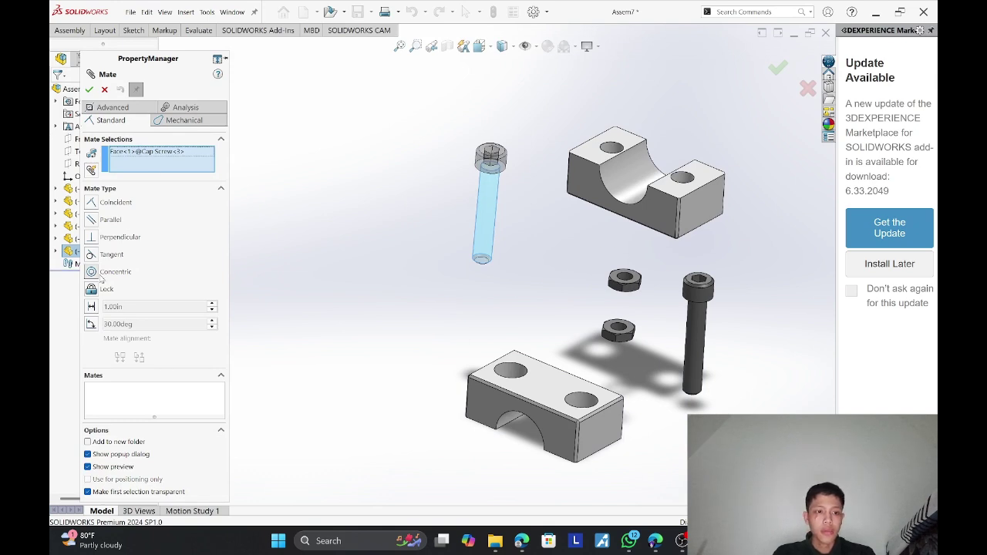
scroll(514, 369, down, 3)
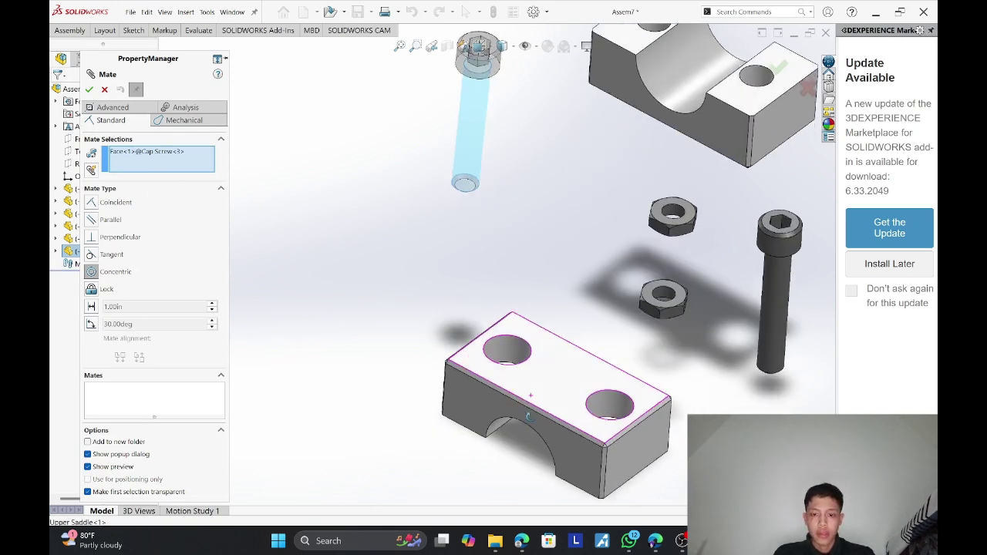
middle_drag(510, 363, 571, 165)
click(505, 420)
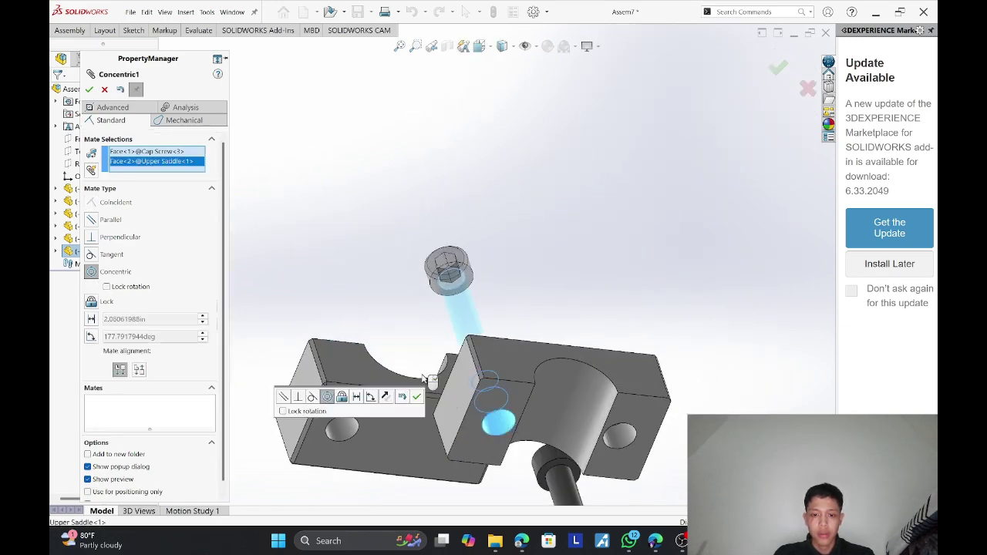
click(89, 90)
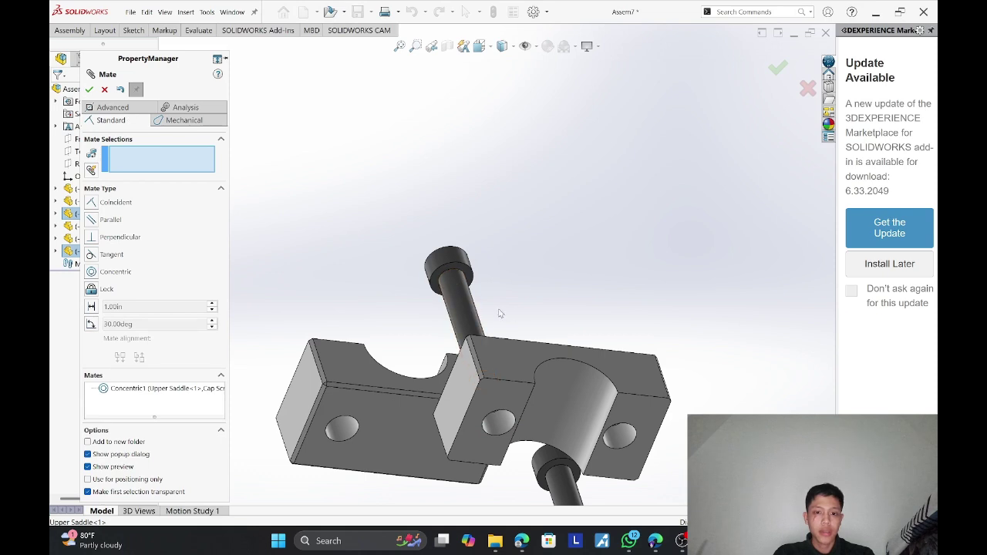
Slide the mated cap screw along its axis into the Upper Saddle's hole and choose a coincident mate.
drag(473, 307, 501, 480)
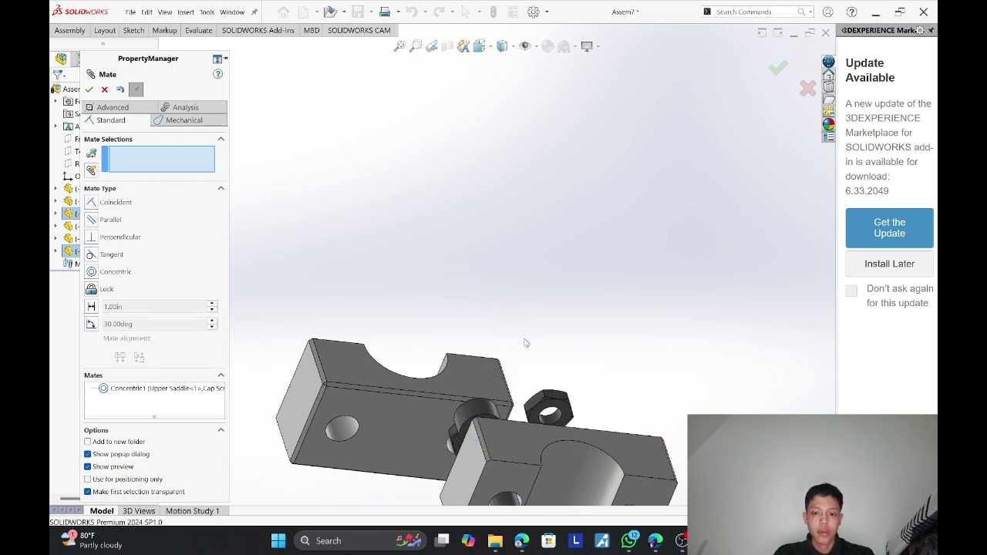
middle_drag(525, 341, 512, 447)
scroll(512, 447, up, 6)
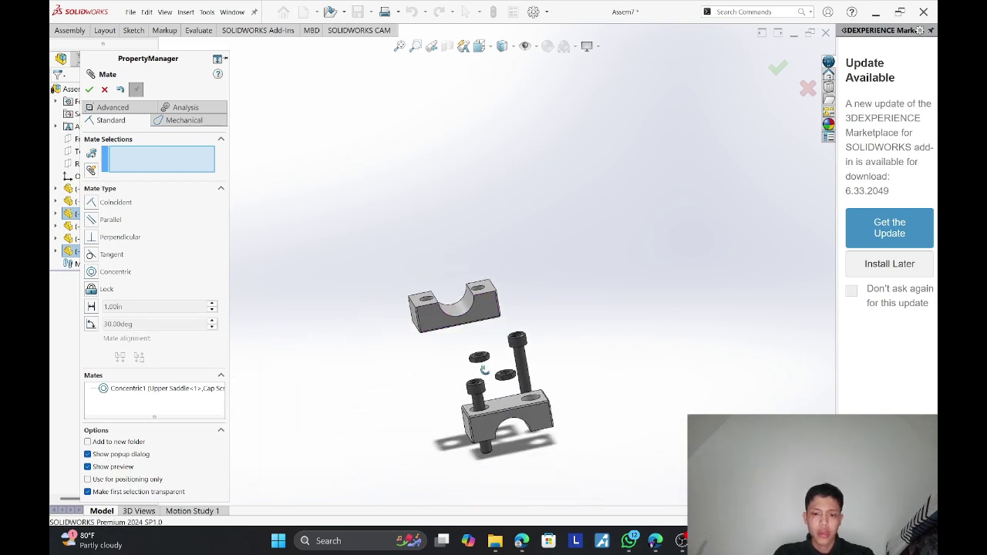
middle_drag(486, 371, 481, 457)
scroll(480, 456, down, 5)
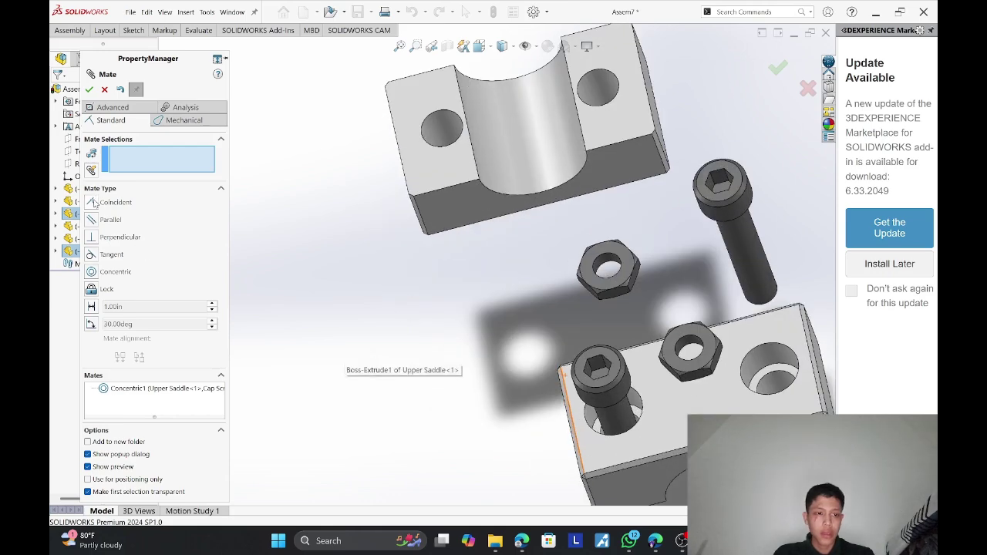
click(94, 203)
middle_drag(654, 287, 535, 249)
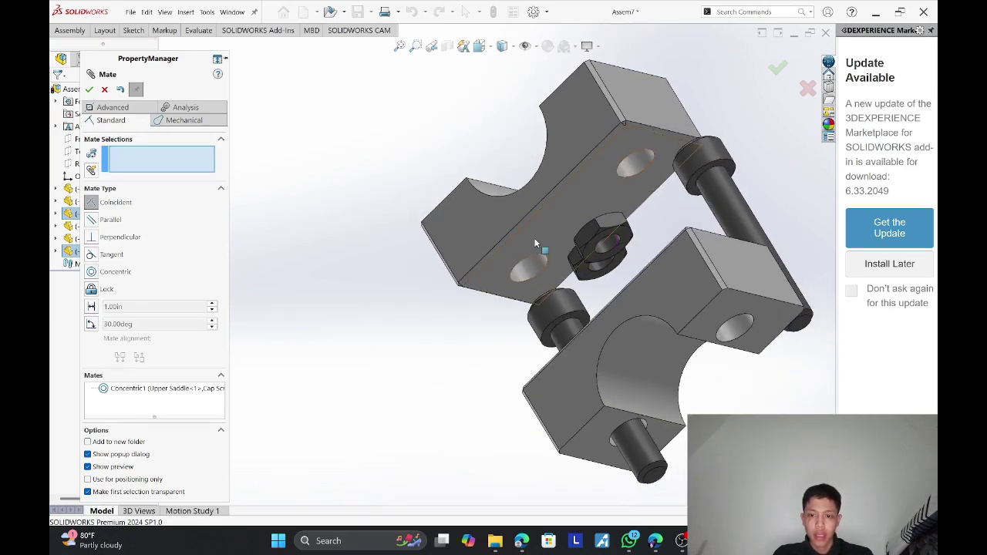
click(554, 327)
middle_drag(548, 340, 523, 363)
right_click(183, 153)
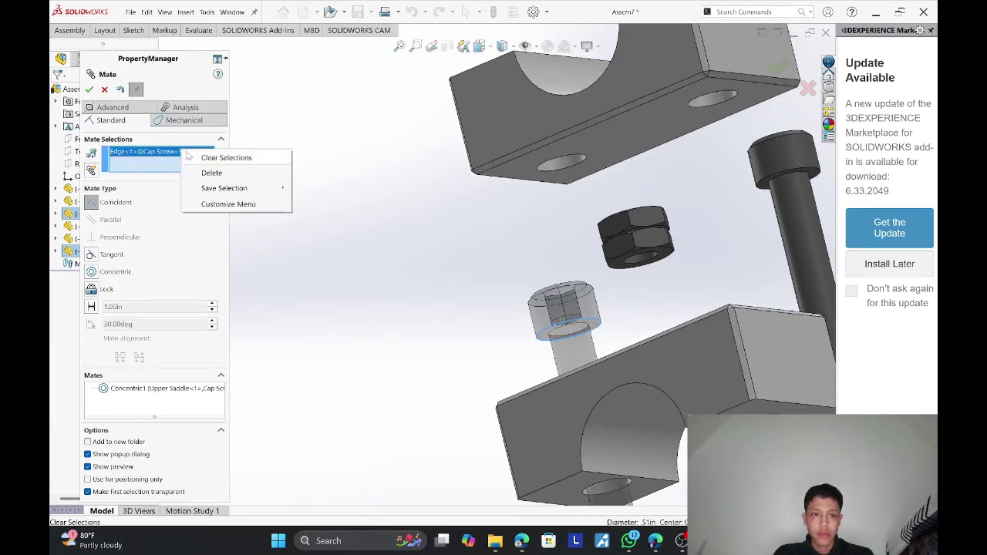
click(224, 173)
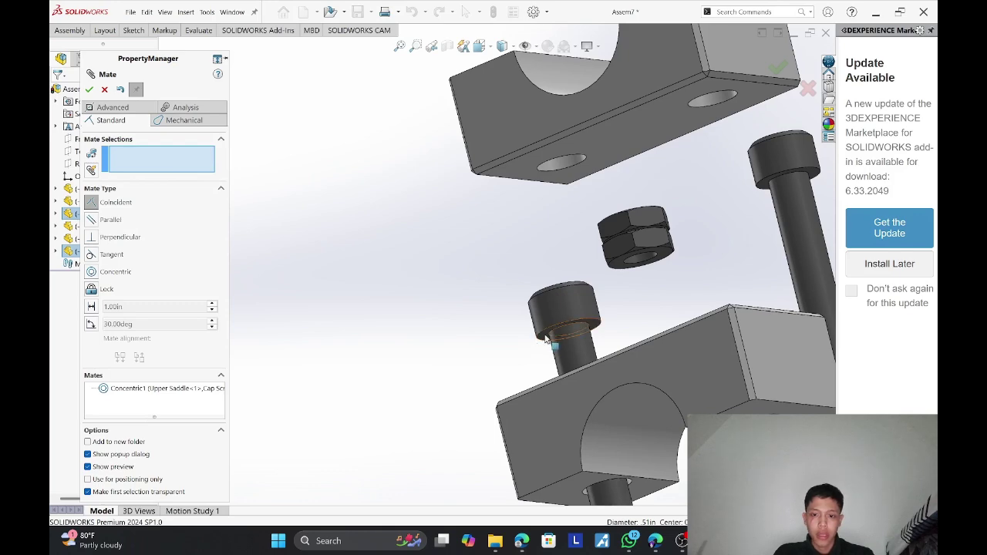
Add a coincident mate between the underside of the cap screw's head and the counterbore floor of its Upper Saddle hole.
click(546, 339)
mouse_move(546, 339)
middle_down()
mouse_move(553, 478)
mouse_move(554, 347)
middle_up()
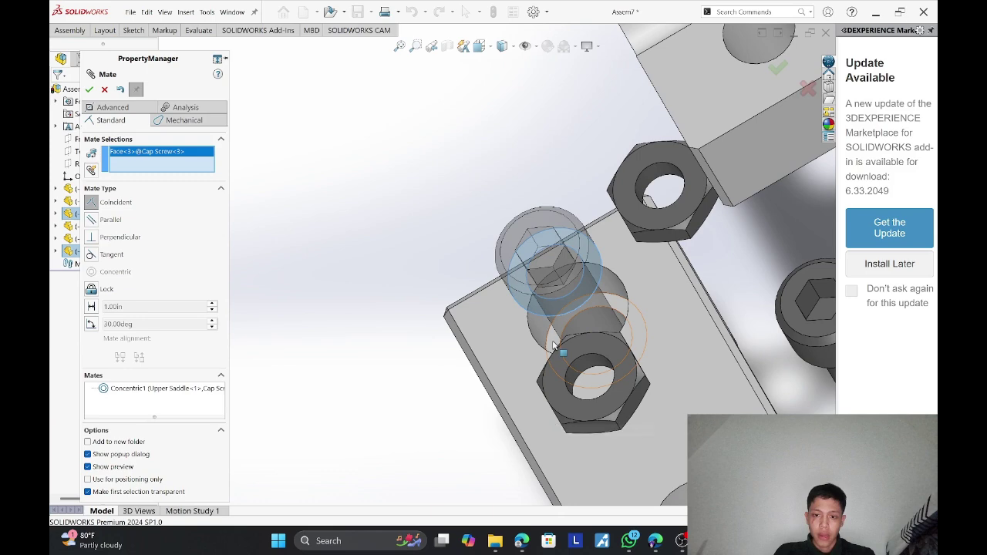
click(553, 346)
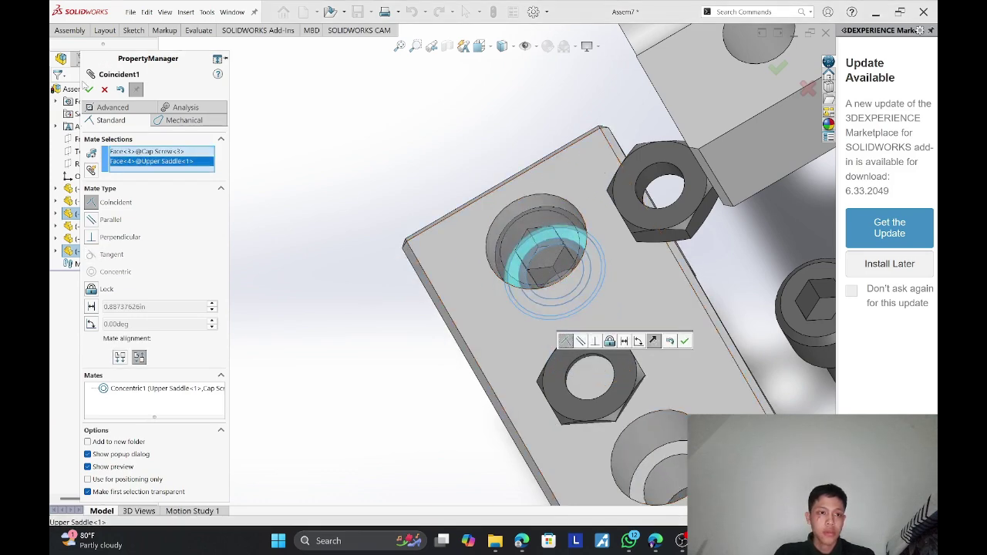
click(89, 89)
Add a concentric mate between the second cap screw's shank and the remaining end hole of the Upper Saddle.
middle_drag(341, 203, 780, 330)
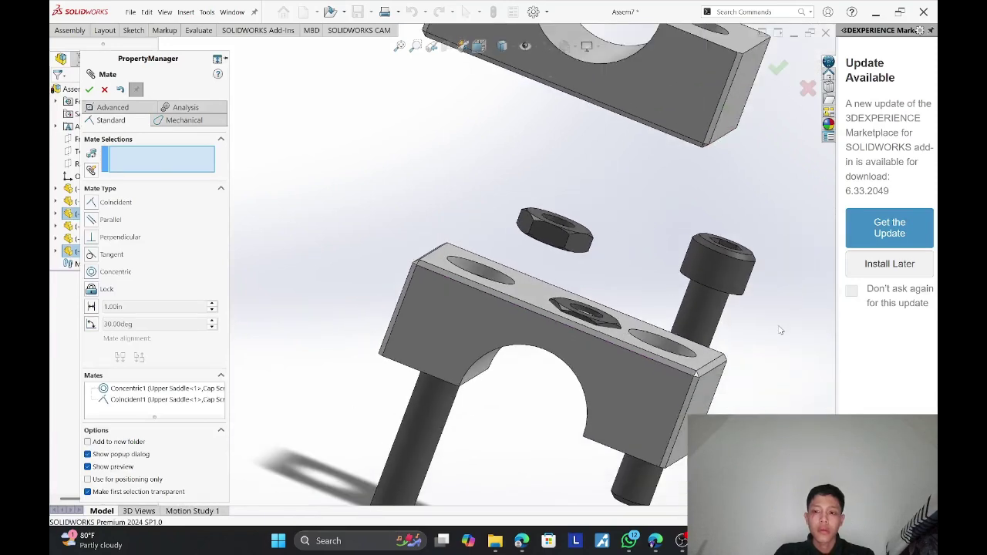
click(701, 329)
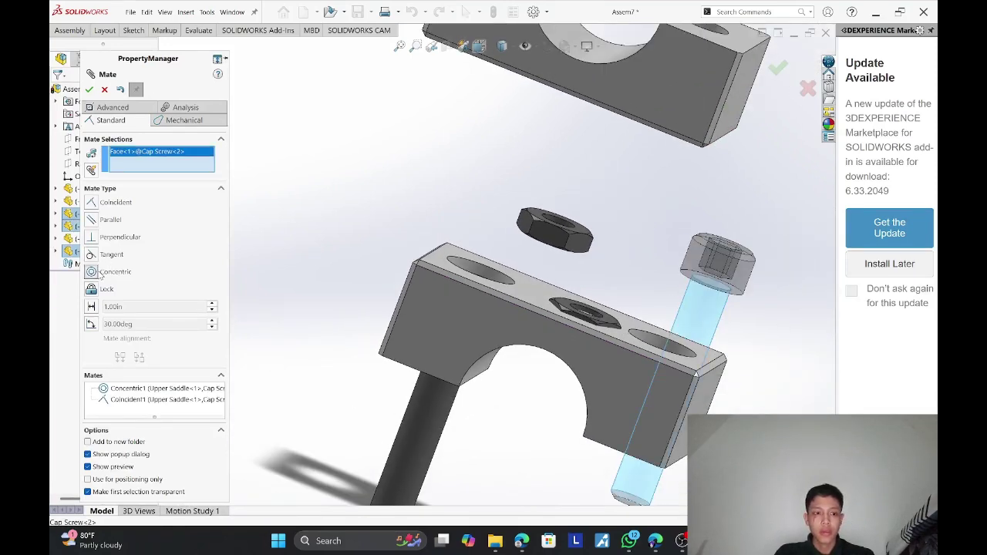
middle_drag(451, 447, 597, 444)
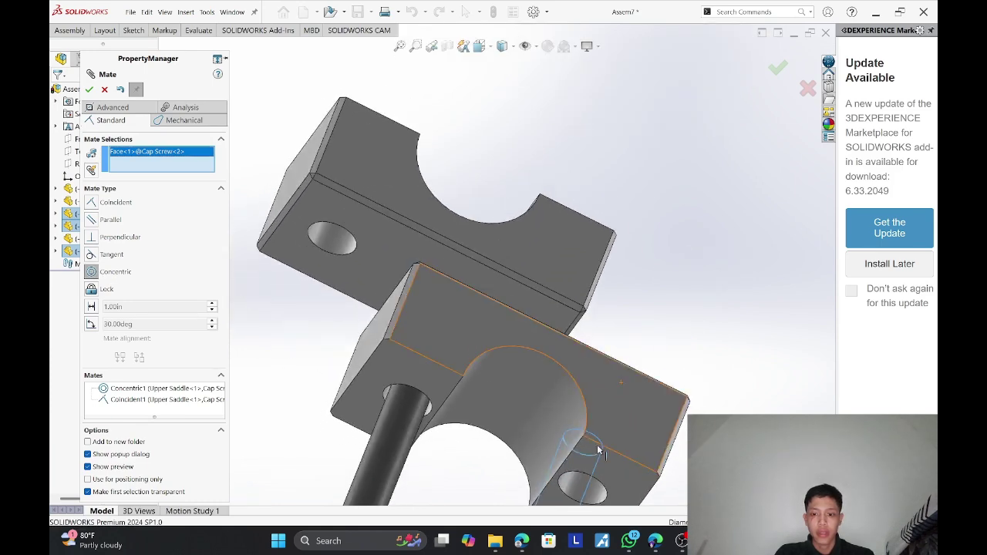
click(576, 480)
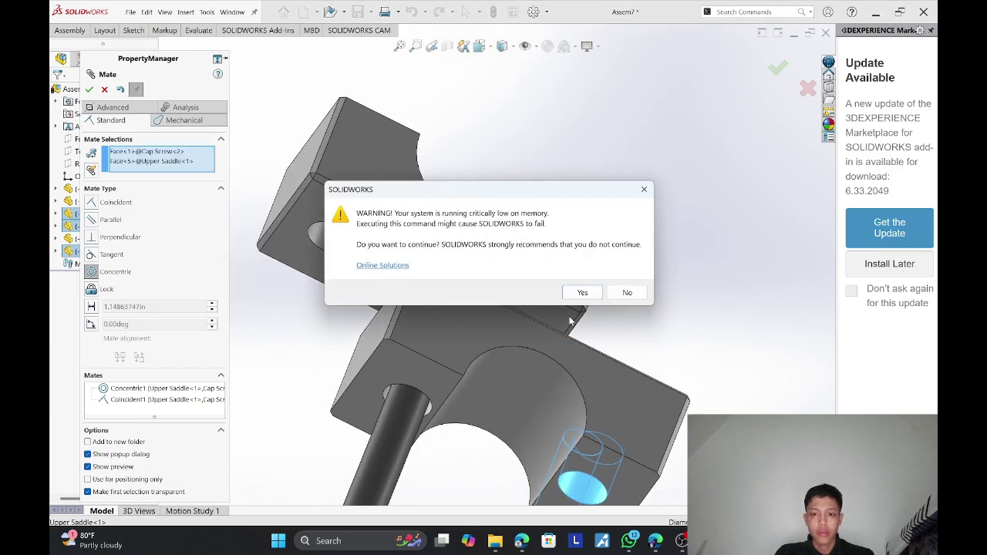
click(588, 295)
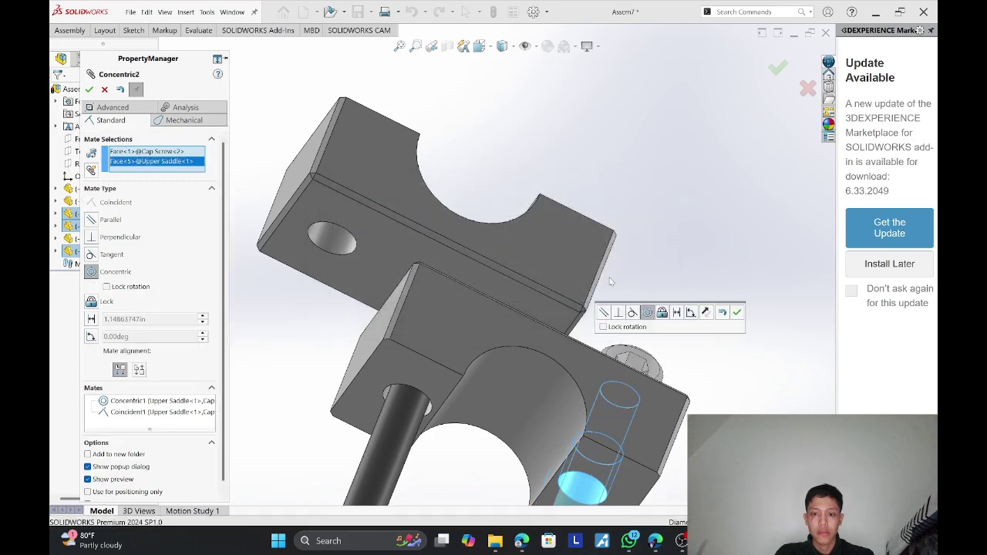
middle_drag(581, 328, 413, 255)
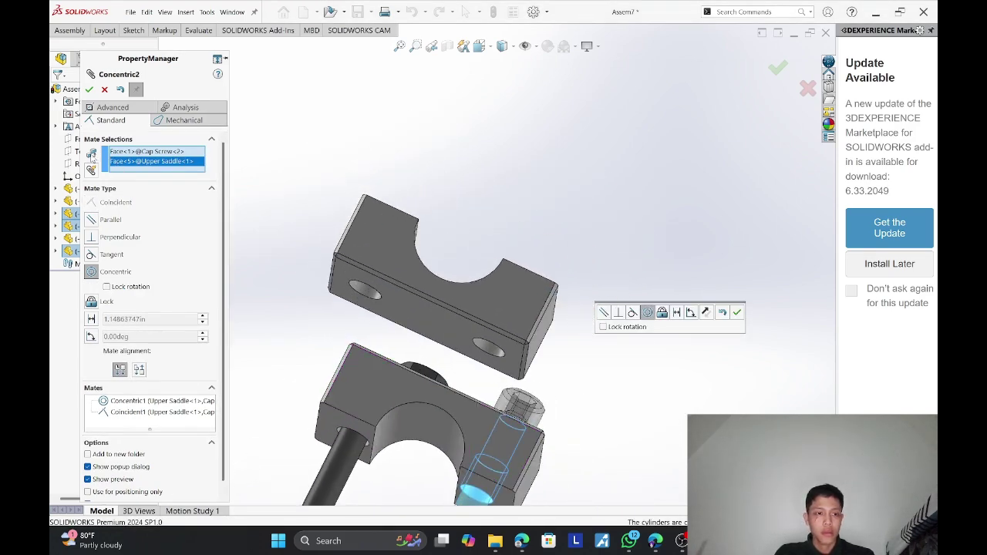
click(89, 90)
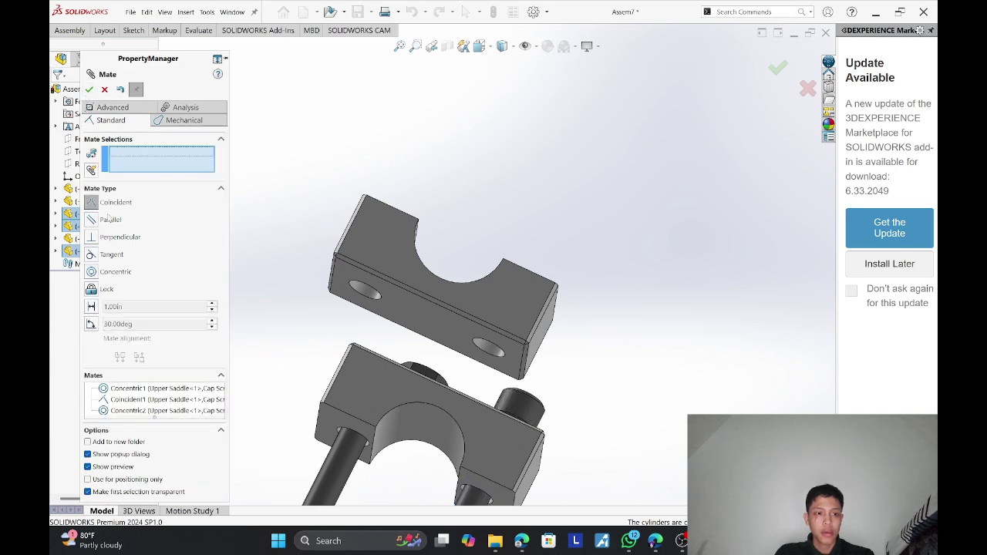
Add a coincident mate between the underside of the second cap screw's head and the counterbore floor of its Upper Saddle hole.
middle_drag(362, 355, 580, 414)
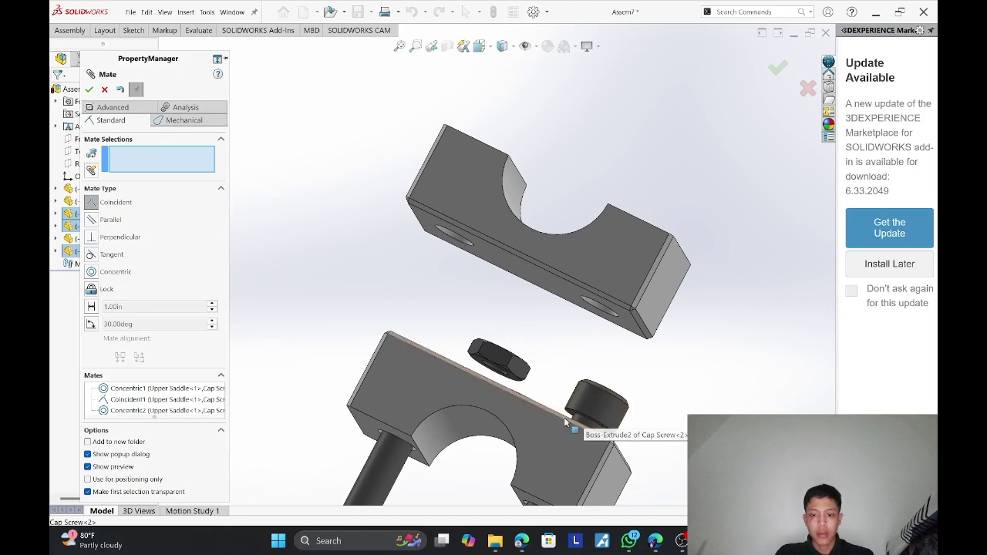
click(587, 403)
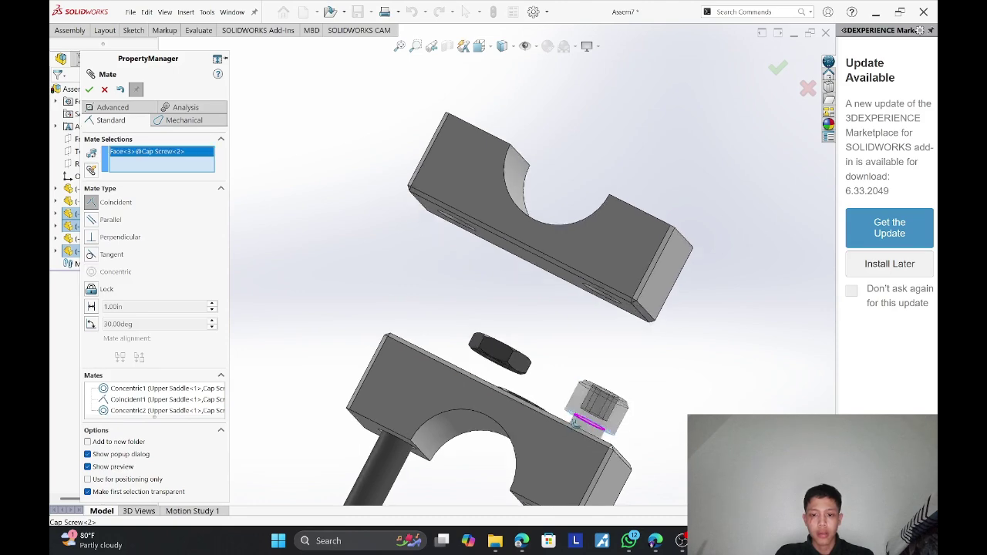
middle_drag(587, 402, 617, 457)
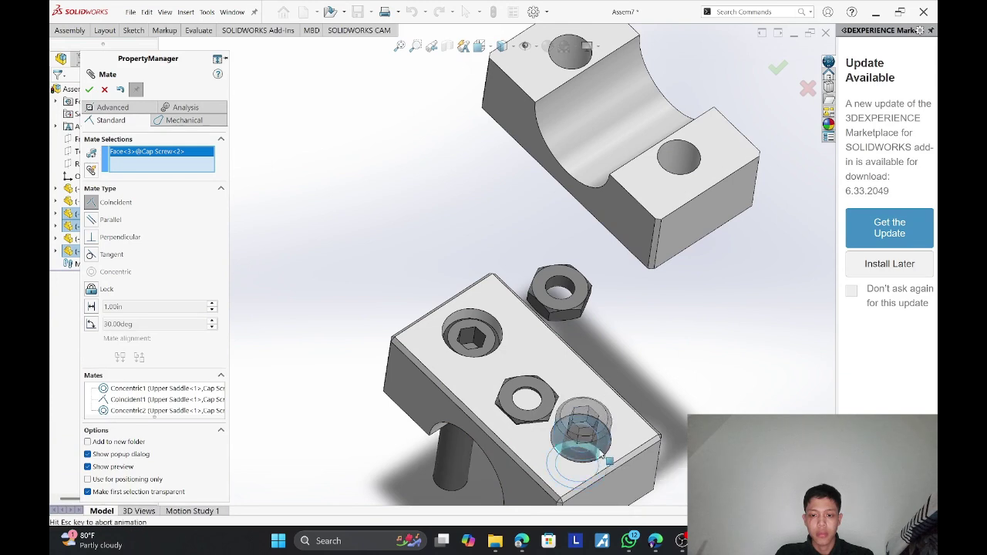
click(593, 456)
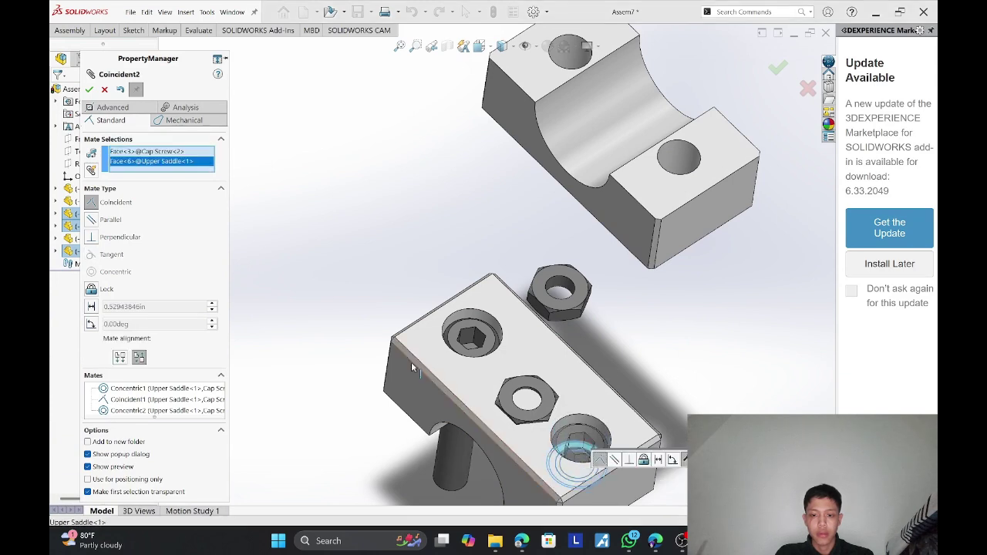
click(88, 90)
Move the loose Lower Saddle below the Upper Saddle, near the ends of the two cap screws.
scroll(433, 272, up, 1)
middle_drag(460, 301, 495, 157)
drag(431, 212, 410, 437)
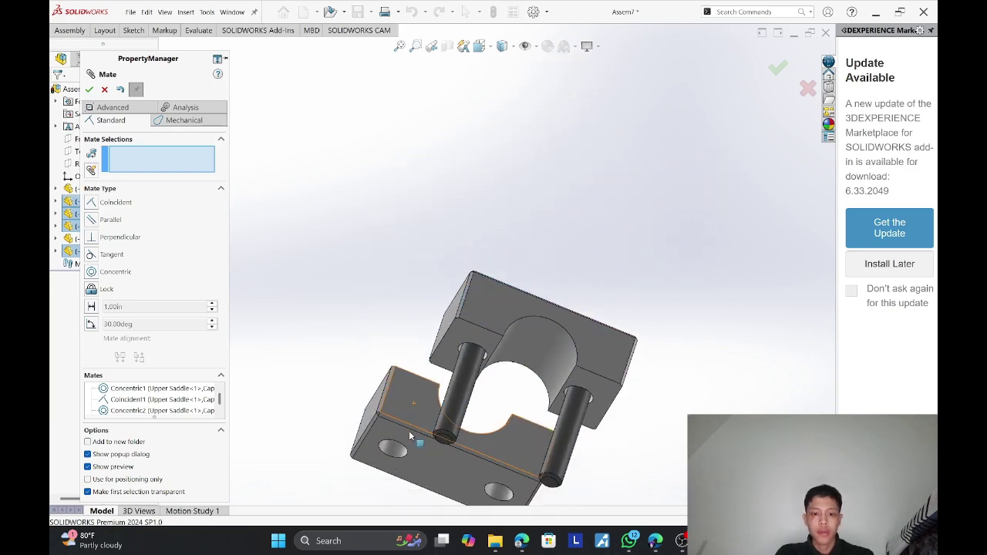
Add a concentric mate between the first cap screw's shank and the matching end hole of the Lower Saddle.
middle_drag(414, 362, 345, 253)
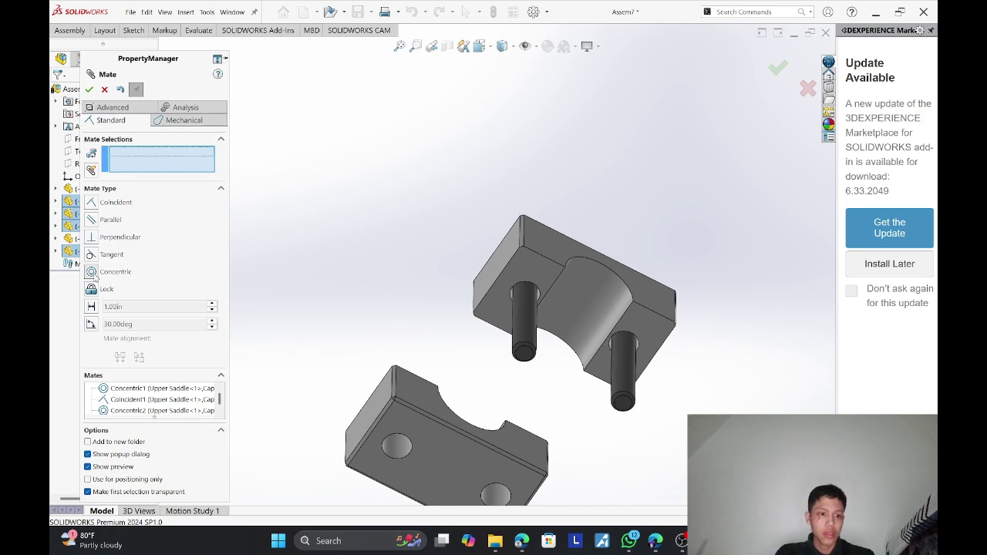
click(526, 321)
middle_drag(458, 378, 399, 441)
click(393, 420)
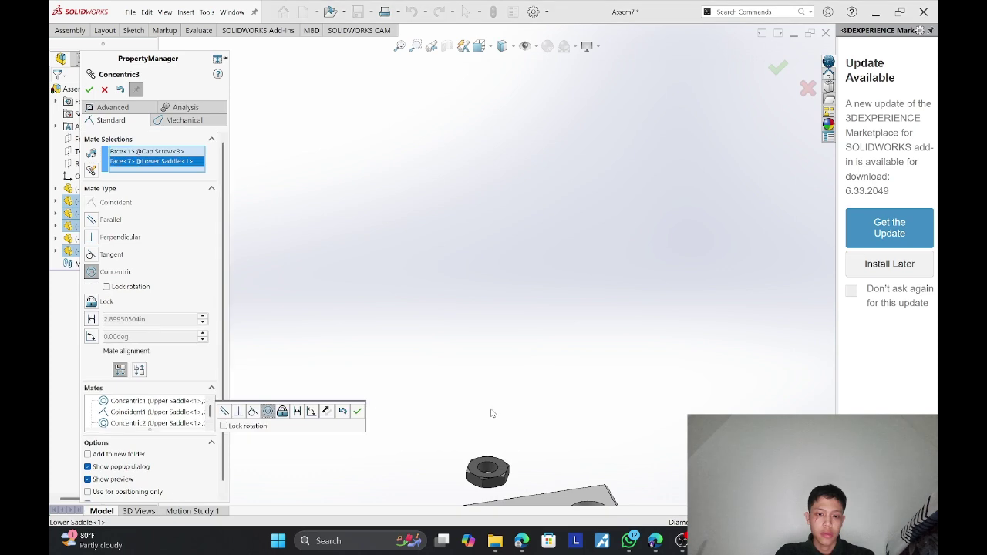
scroll(492, 413, up, 4)
middle_drag(517, 429, 528, 378)
scroll(541, 384, down, 5)
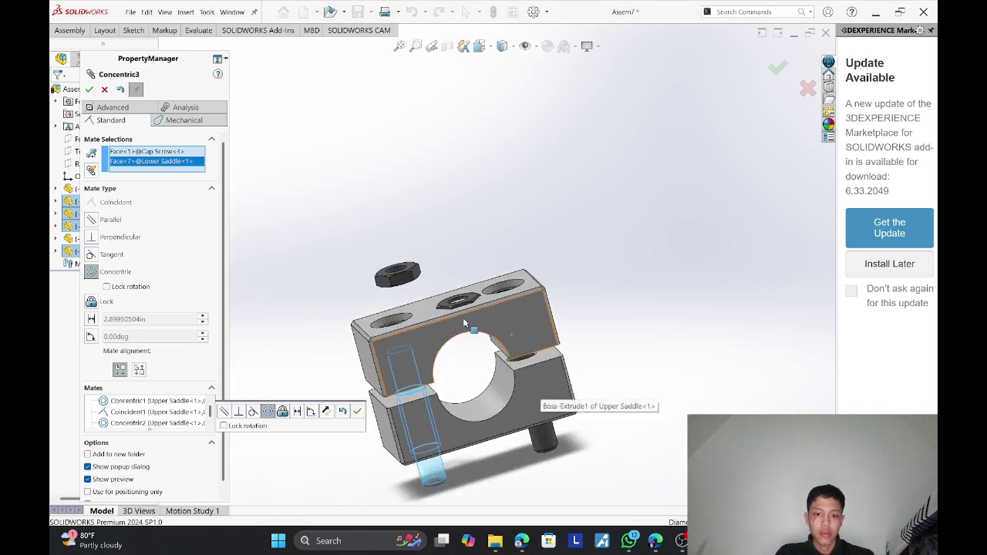
scroll(458, 344, down, 4)
scroll(420, 240, up, 3)
click(89, 90)
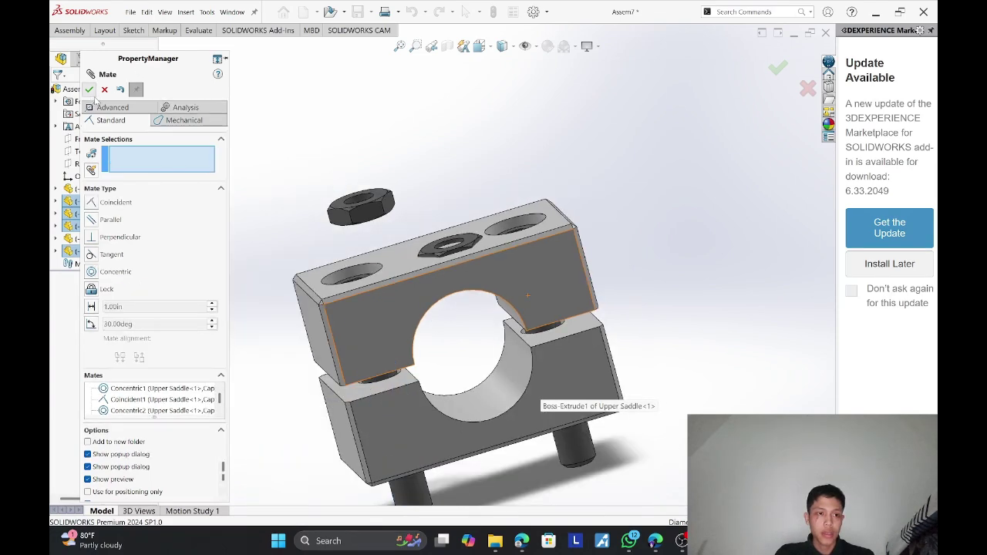
Add a concentric mate between the second cap screw's shank and the Lower Saddle's other end hole.
scroll(589, 343, down, 2)
middle_drag(590, 344, 498, 258)
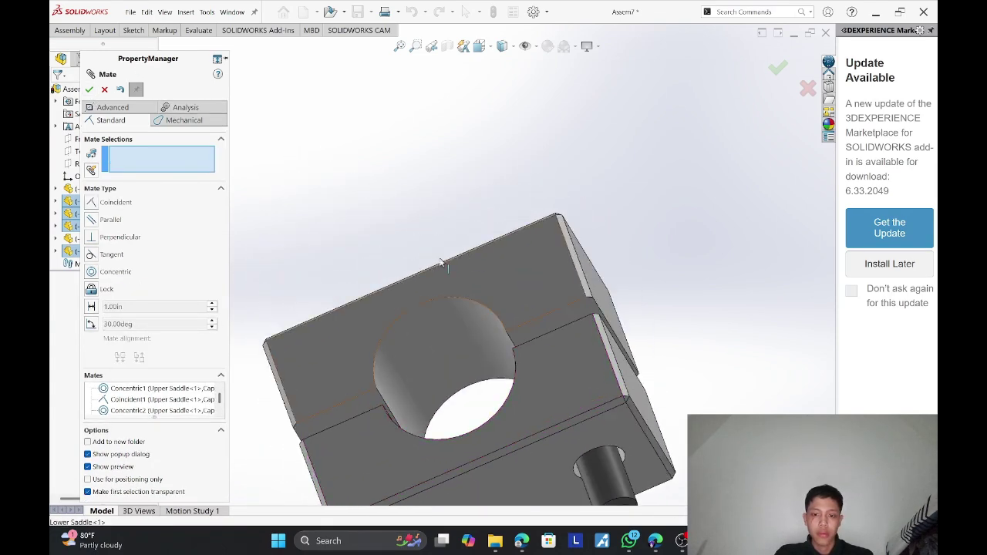
click(91, 271)
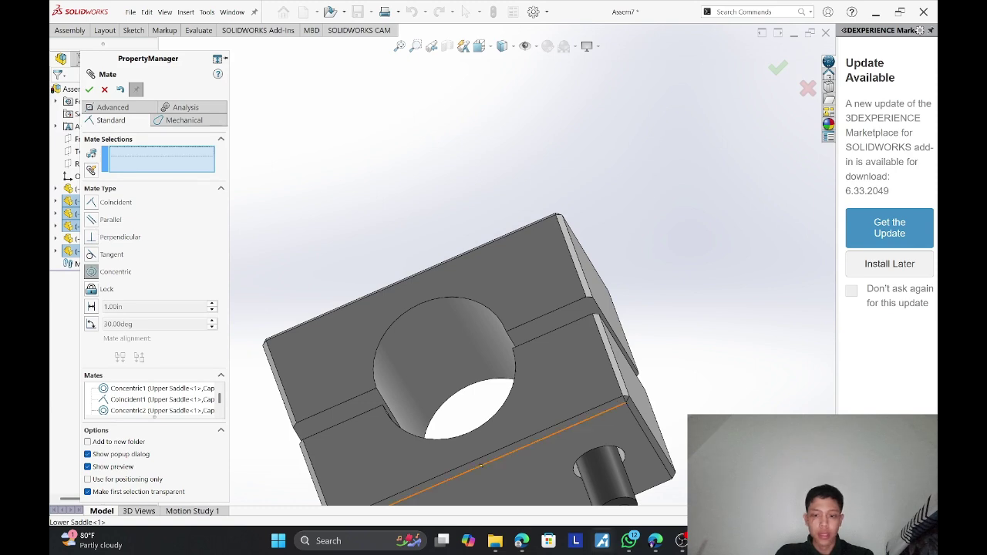
click(610, 483)
middle_drag(604, 472, 573, 423)
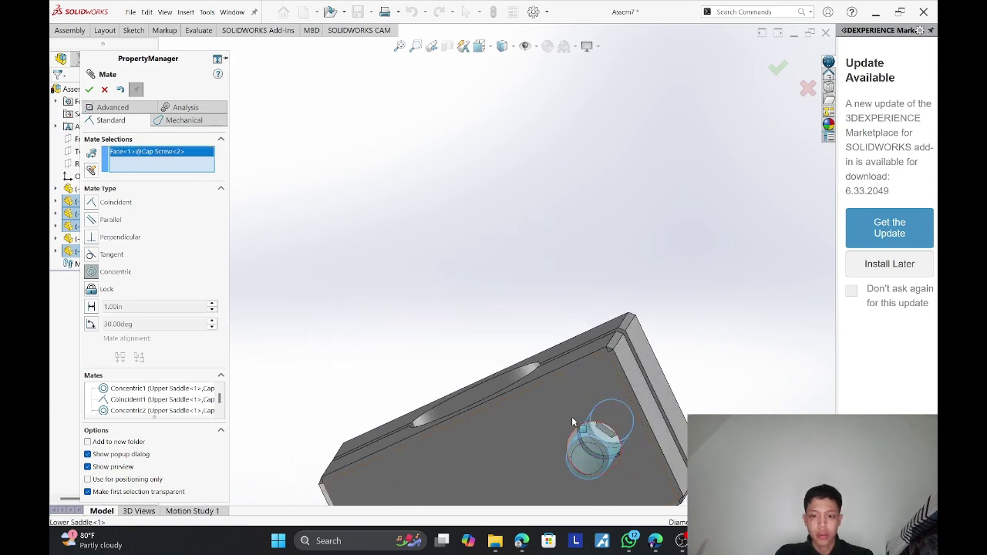
click(580, 443)
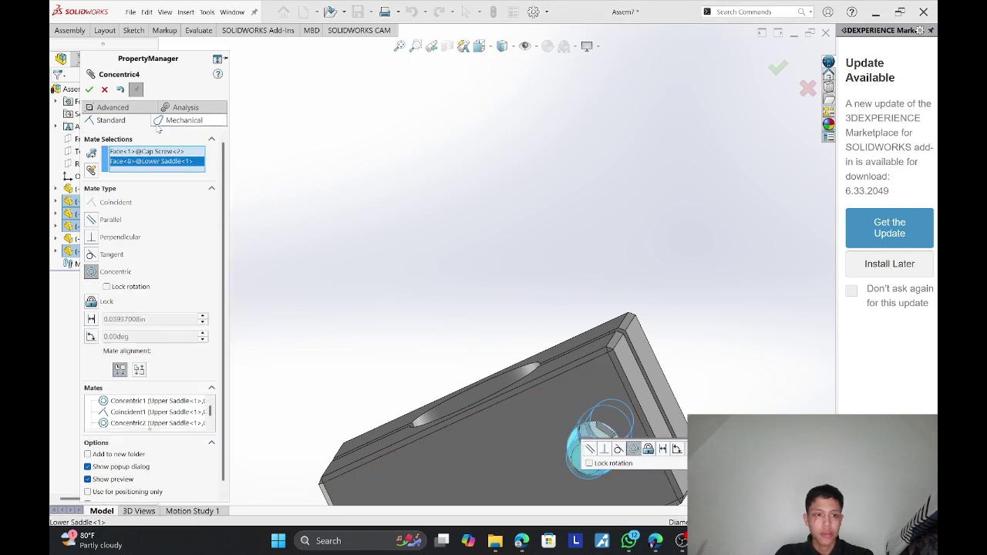
click(89, 89)
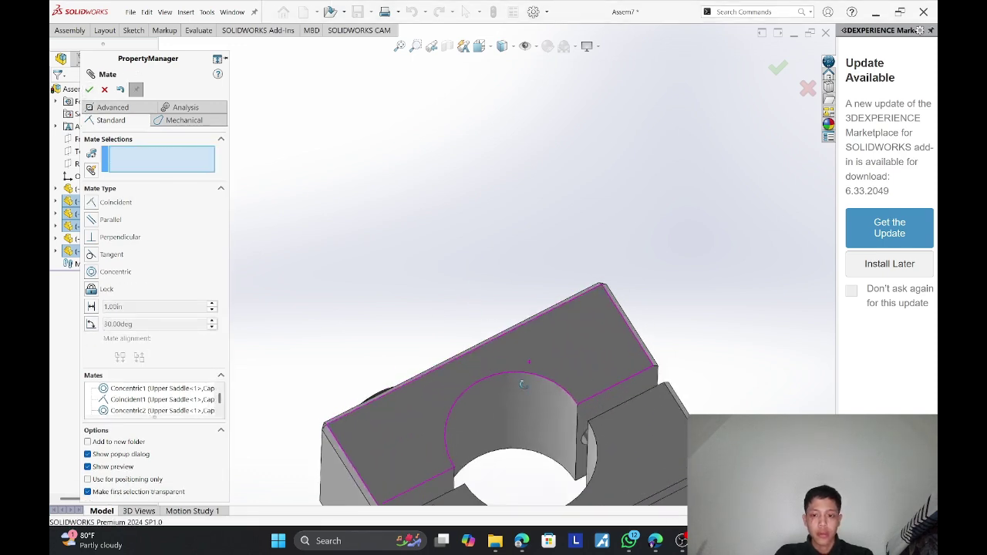
Add a coincident mate between the facing split surfaces of the Lower Saddle and Upper Saddle, and close the Mate tool.
middle_drag(522, 383, 516, 433)
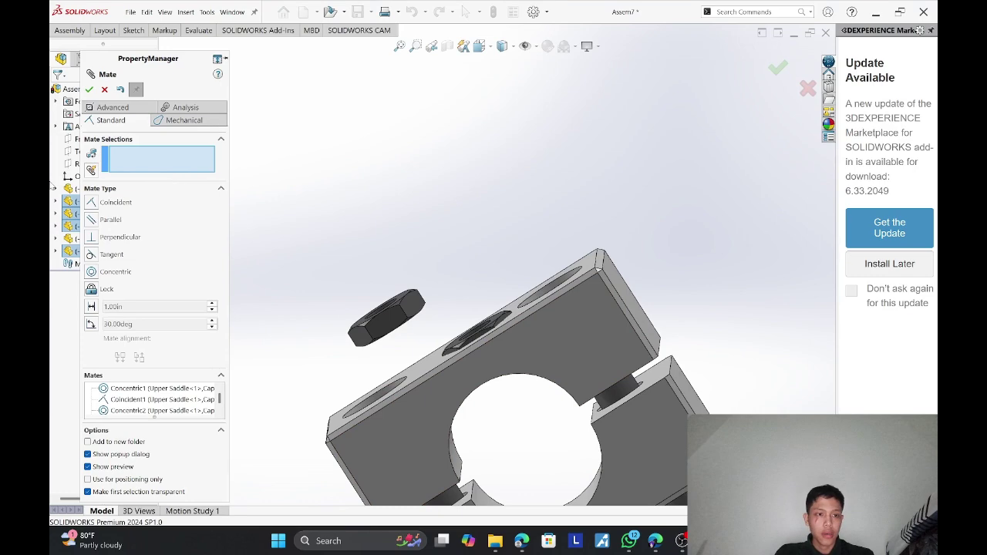
middle_drag(354, 345, 425, 497)
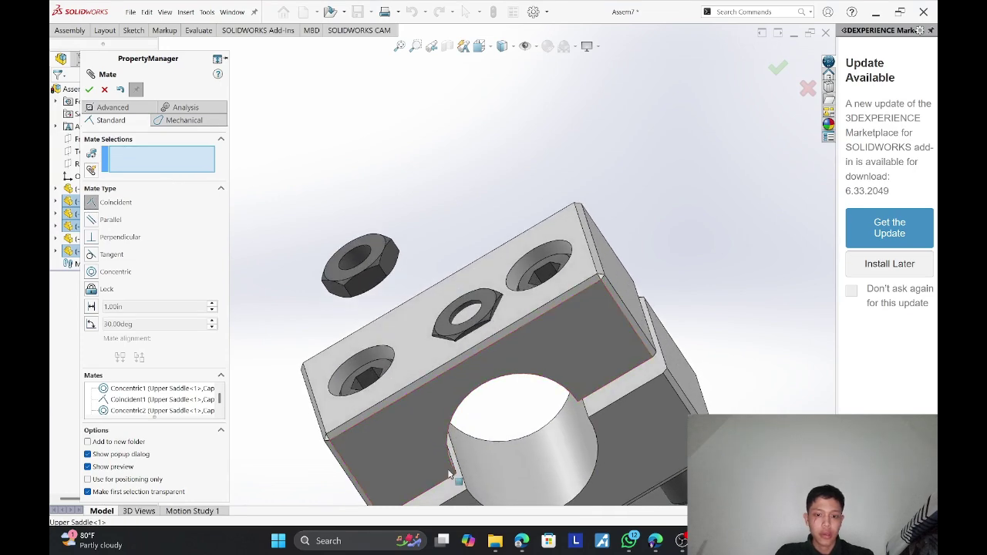
click(446, 486)
middle_drag(456, 397, 403, 408)
click(408, 433)
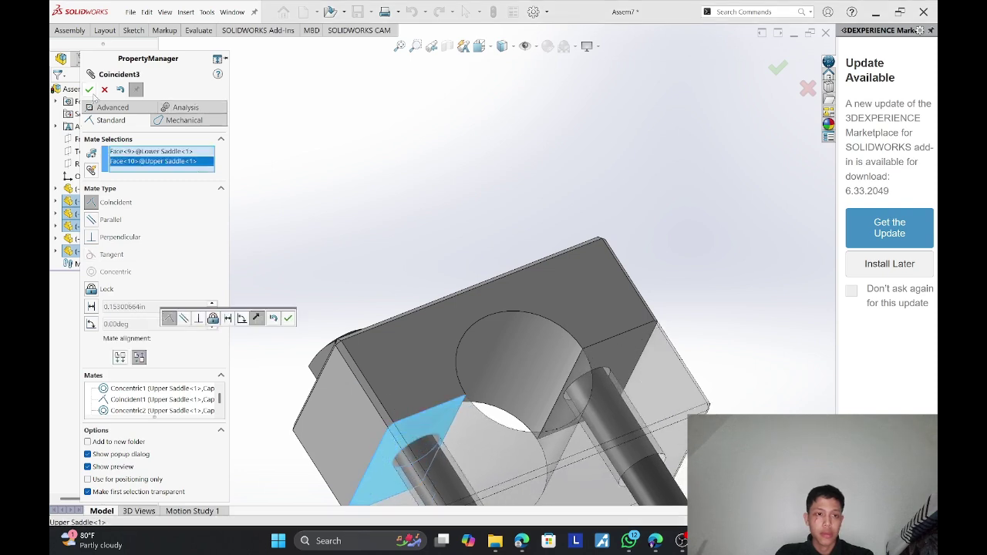
click(89, 90)
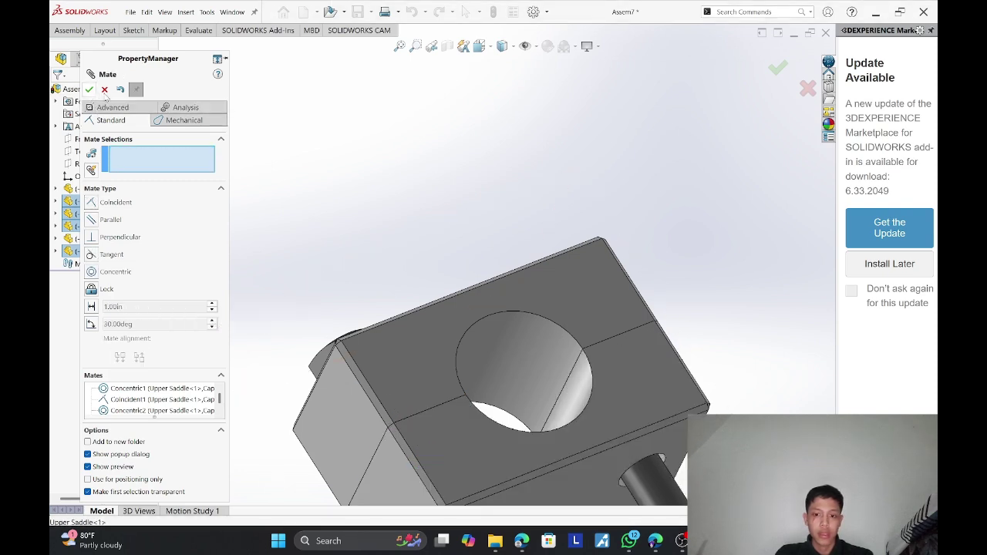
middle_drag(632, 371, 533, 263)
click(105, 91)
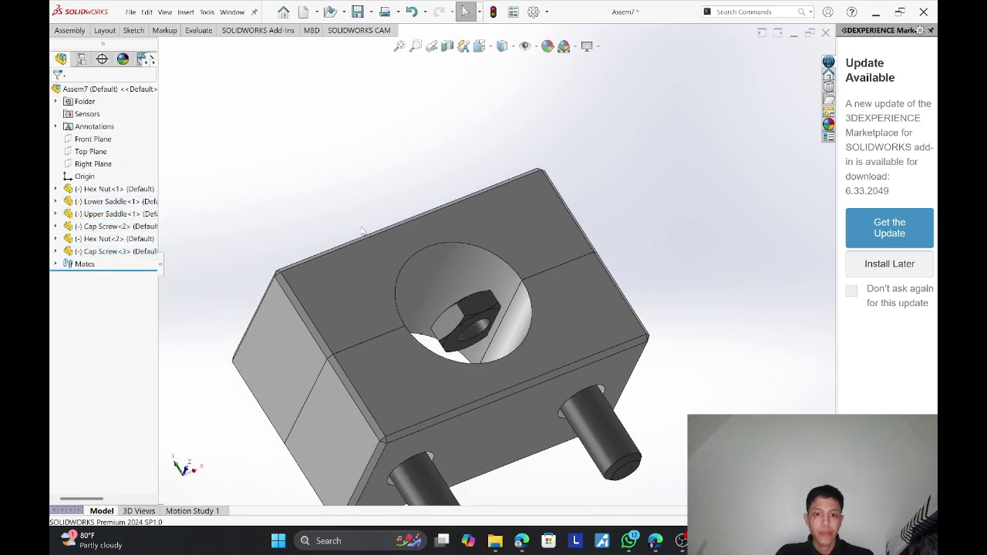
Move the joined saddles clear of the loose hex nuts and reopen the Mate tool.
drag(574, 332, 752, 219)
middle_drag(752, 219, 232, 370)
click(76, 33)
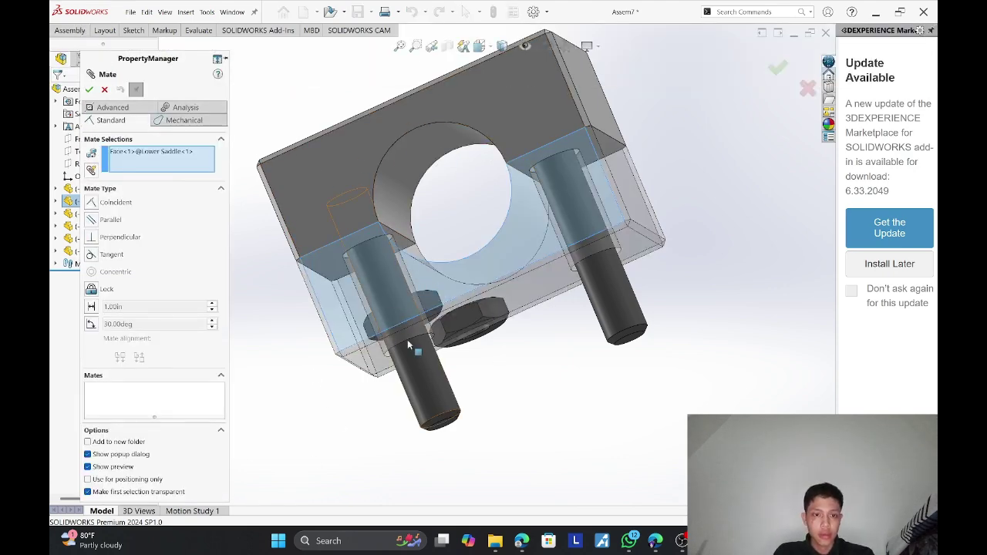
middle_drag(502, 341, 452, 399)
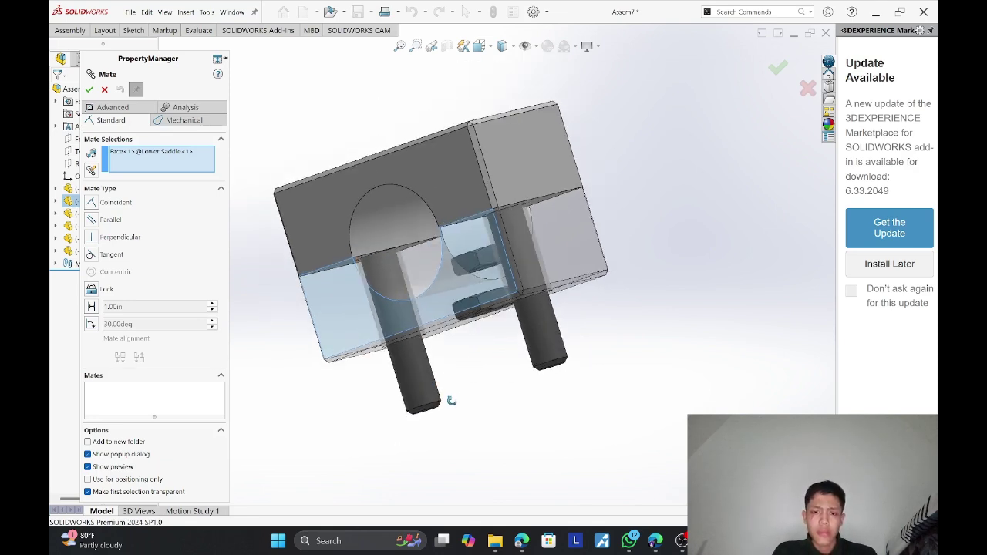
click(417, 369)
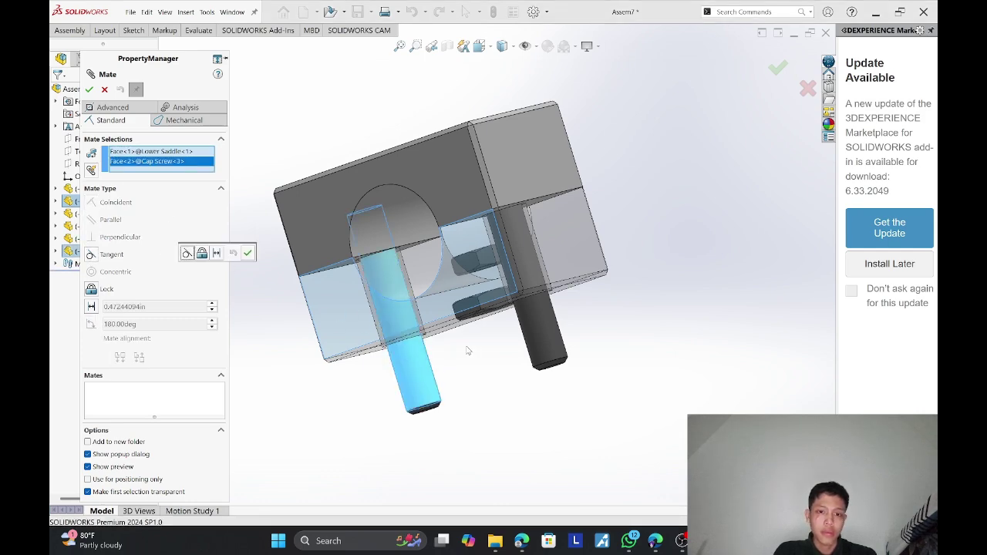
middle_drag(467, 351, 301, 377)
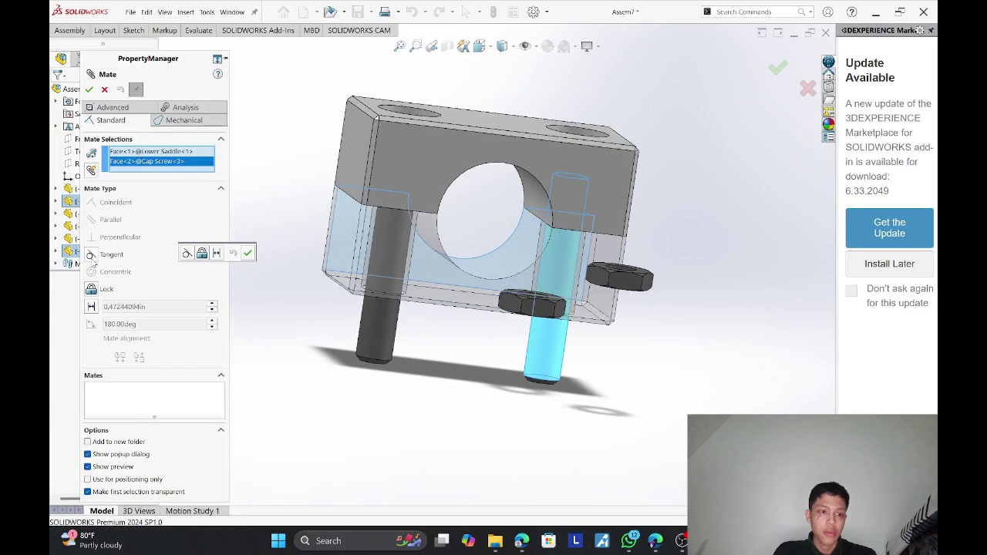
right_click(139, 159)
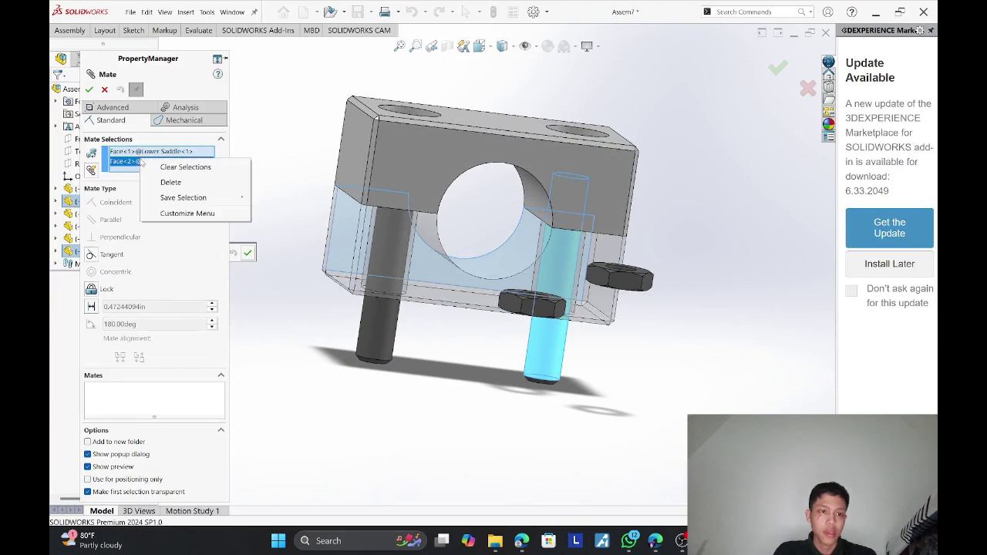
click(160, 182)
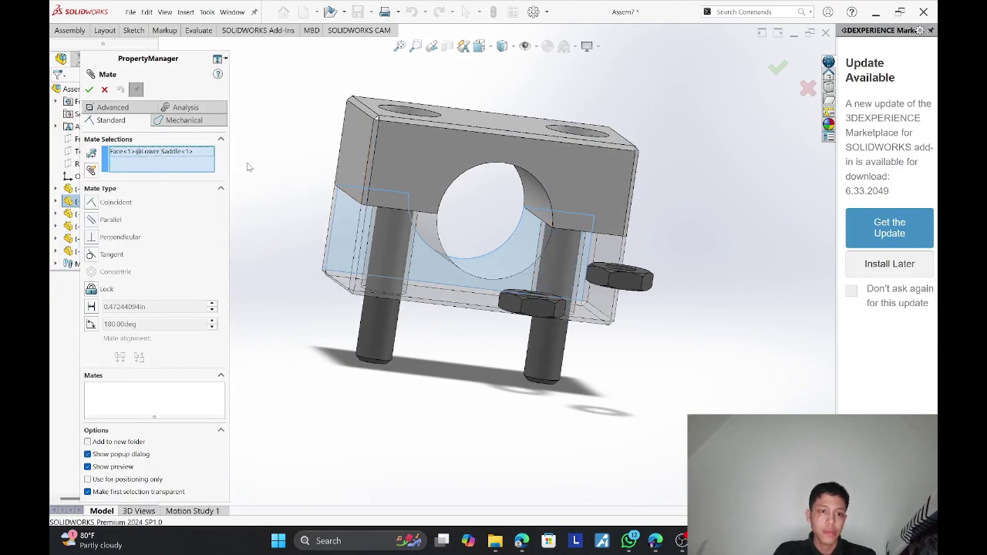
right_click(183, 159)
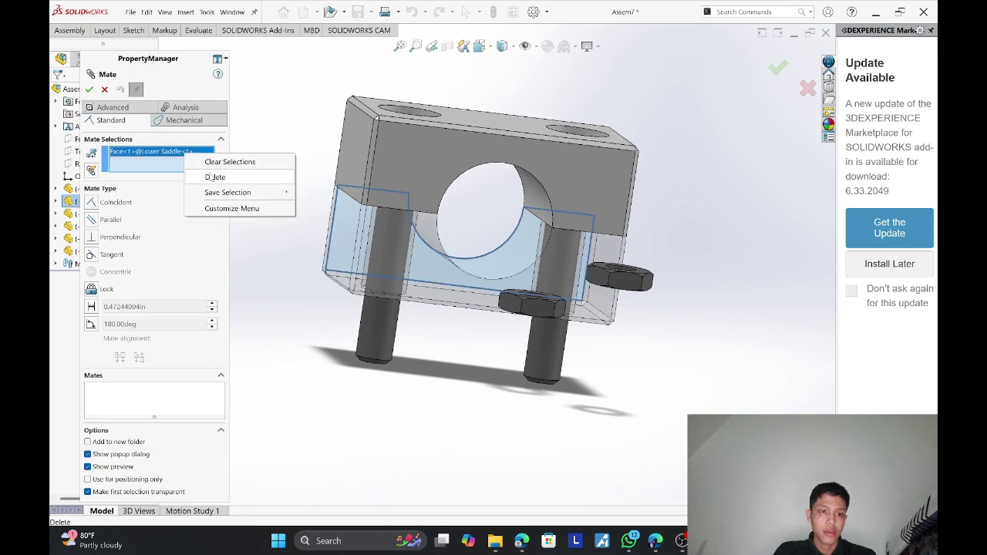
click(202, 177)
Add a concentric mate between the first cap screw's shank and the bore of one loose hex nut.
click(385, 325)
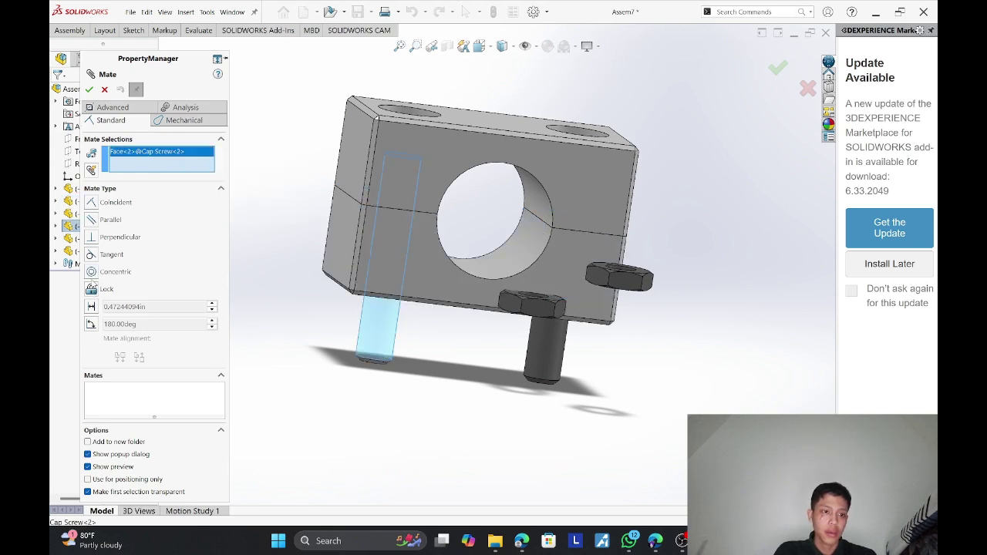
click(91, 272)
middle_drag(498, 316, 496, 352)
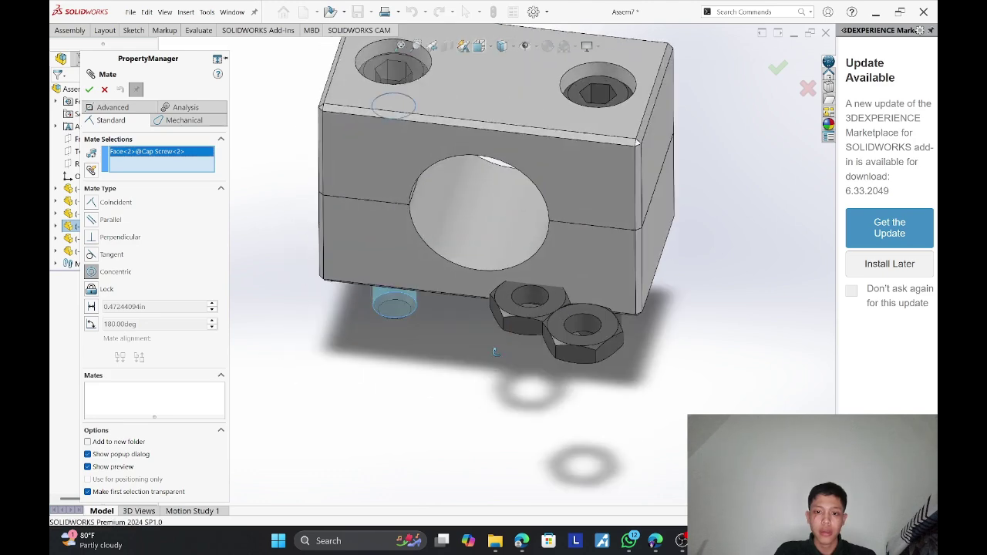
click(524, 303)
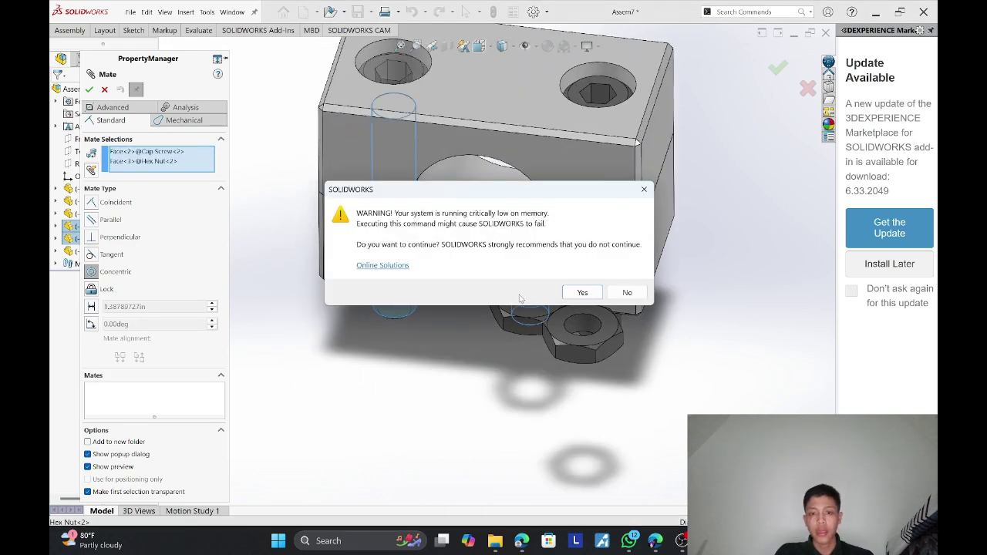
click(582, 293)
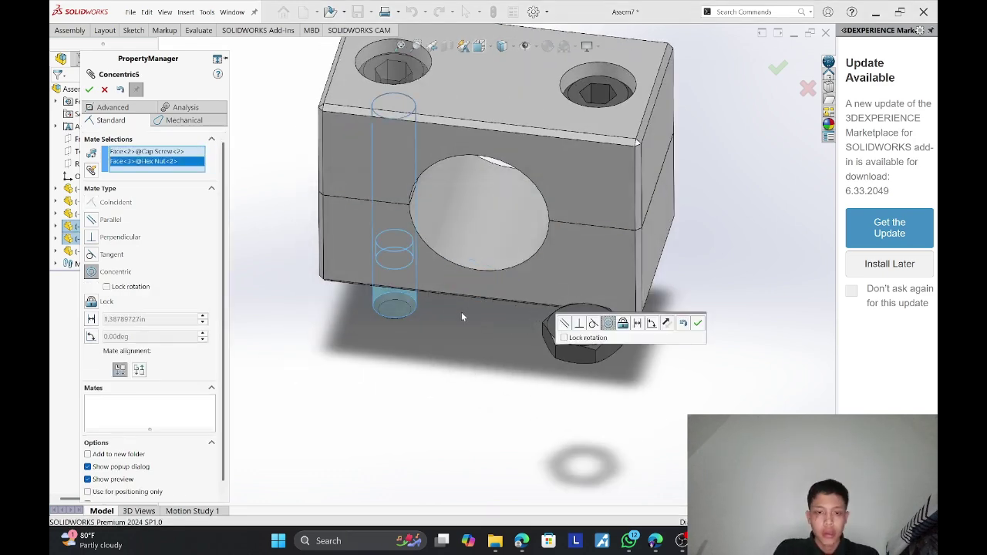
middle_drag(461, 316, 544, 185)
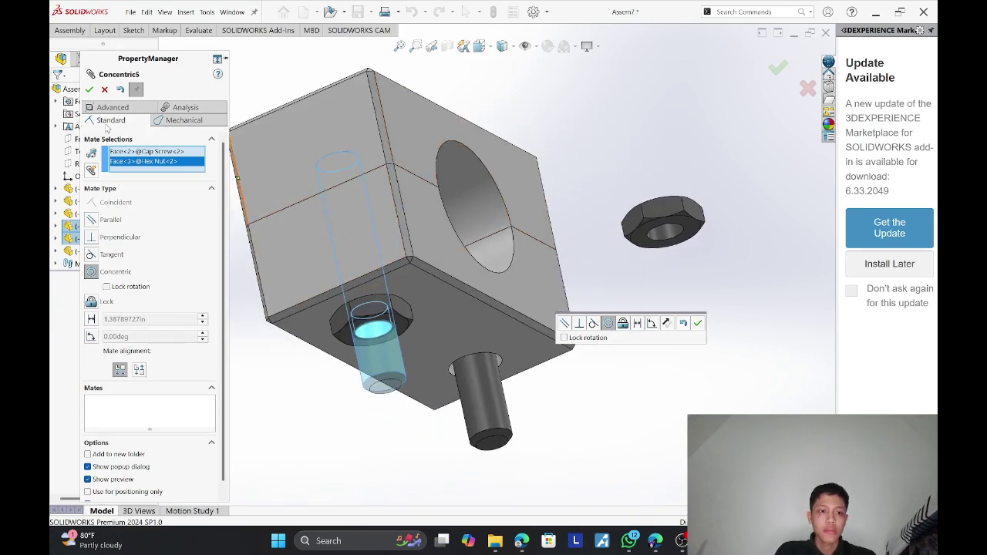
click(89, 89)
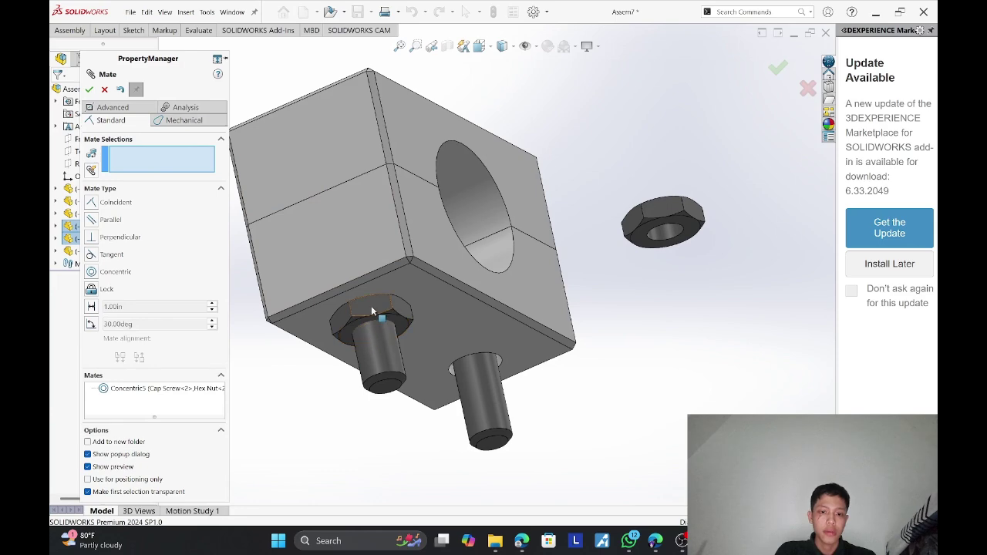
Slide the fitted nut away from the saddle and apply a distance mate between its upper face and the Lower Saddle's underside.
drag(371, 310, 366, 379)
middle_drag(281, 239, 266, 339)
click(339, 432)
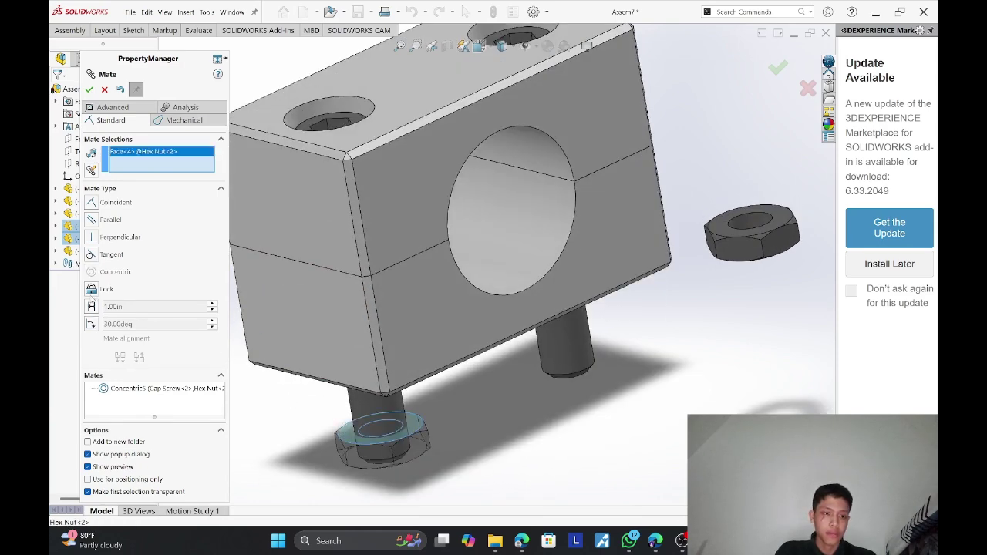
click(92, 308)
scroll(452, 435, up, 1)
scroll(445, 426, down, 1)
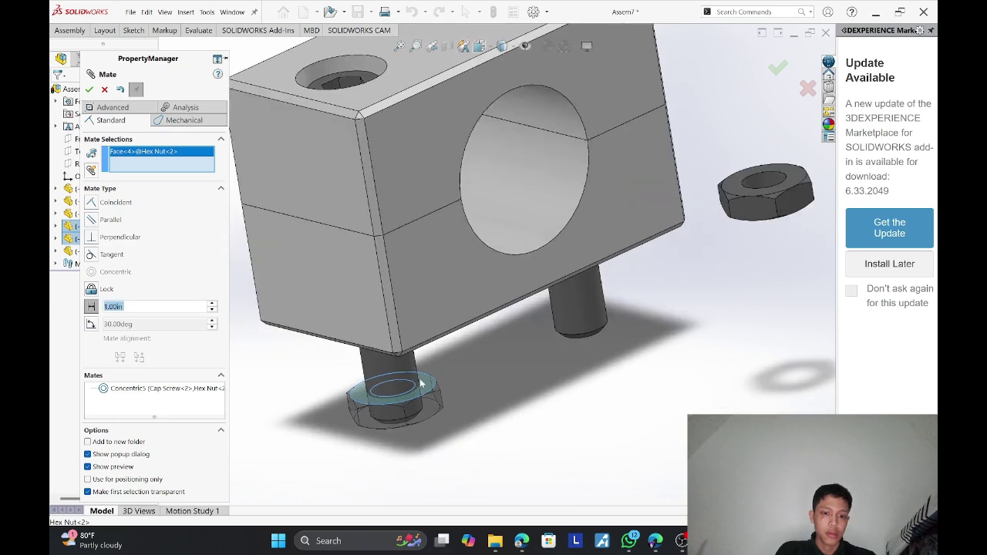
middle_drag(420, 378, 359, 301)
click(359, 302)
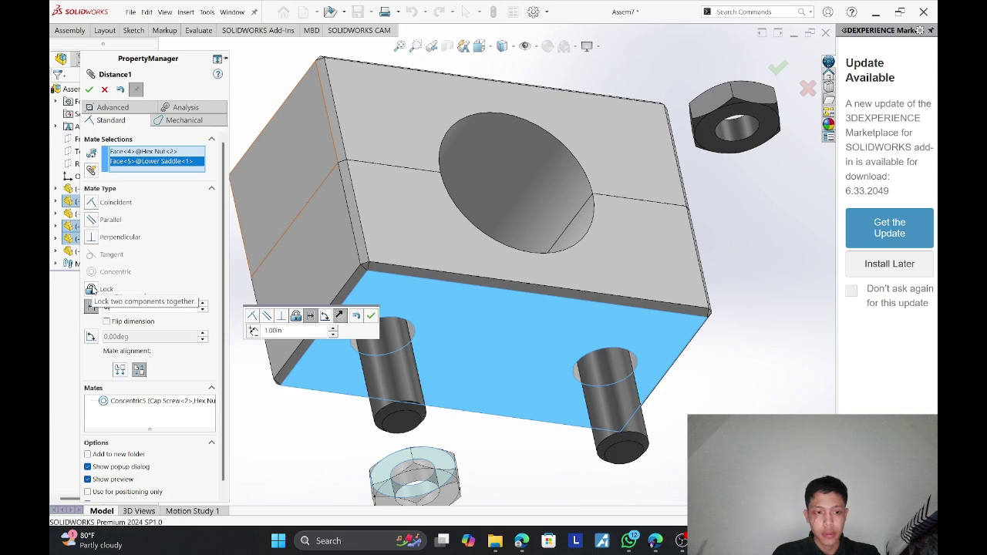
Set the first nut's distance mate to 5 mm and accept it.
right_click(91, 291)
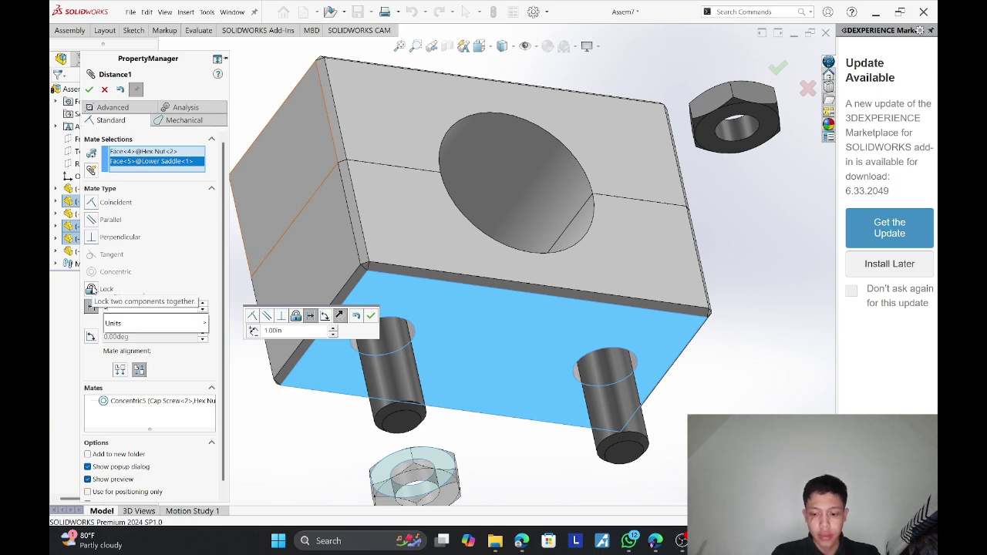
key(Return)
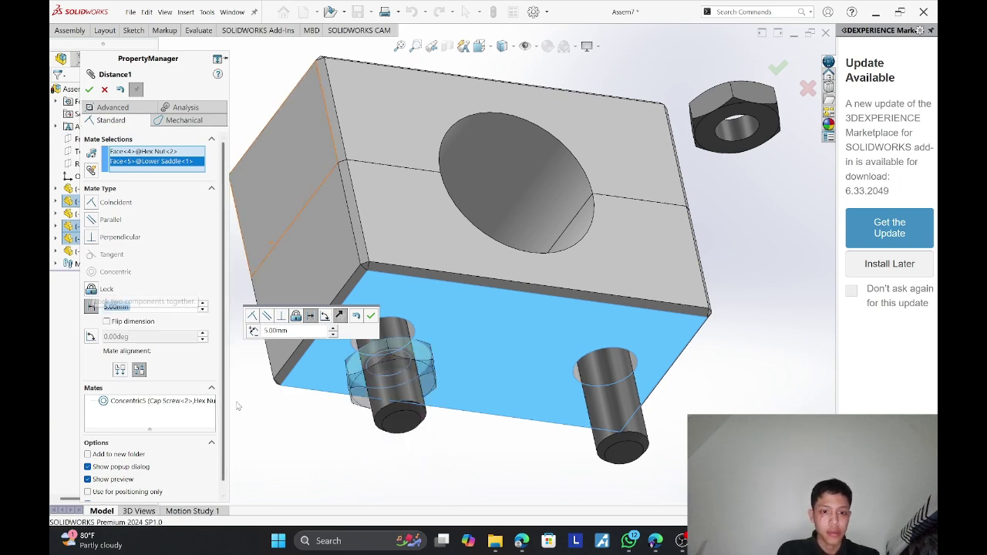
middle_drag(462, 222, 503, 286)
middle_drag(540, 347, 536, 394)
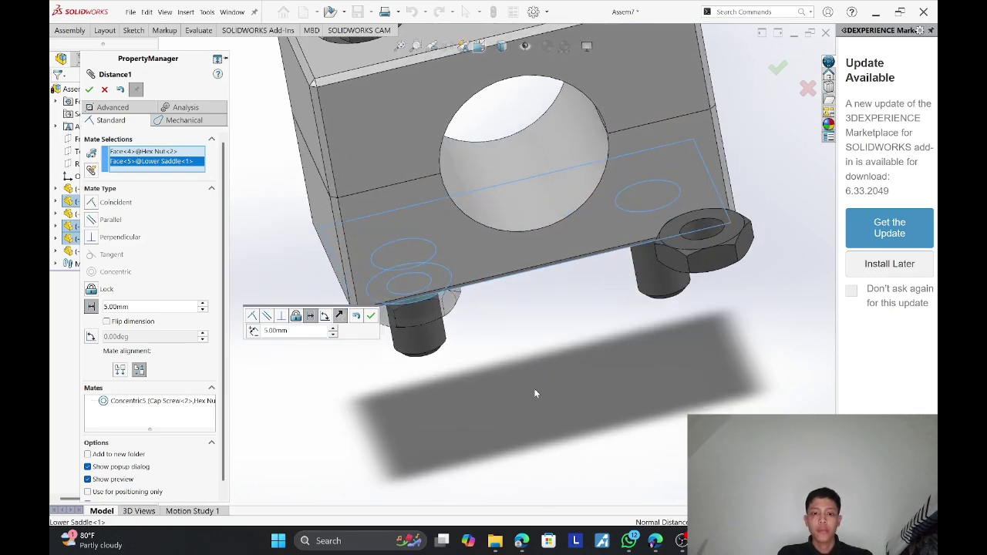
click(90, 90)
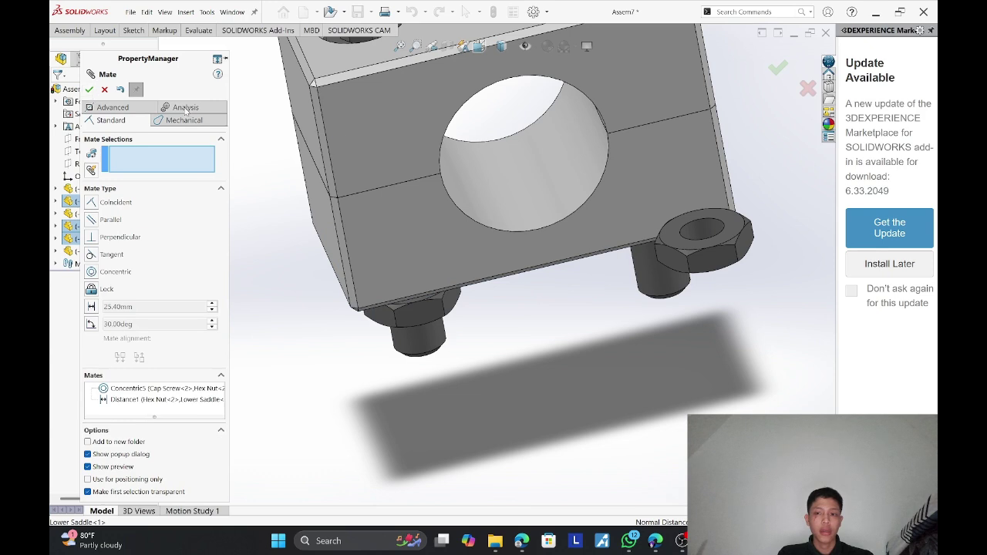
Add a concentric mate between the remaining hex nut's bore and the other cap screw's shank.
click(701, 232)
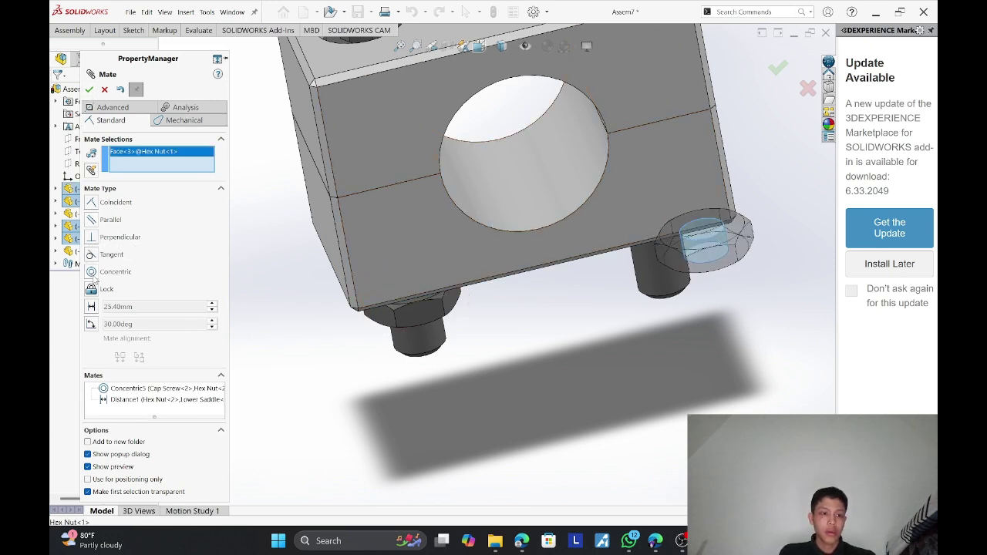
click(661, 276)
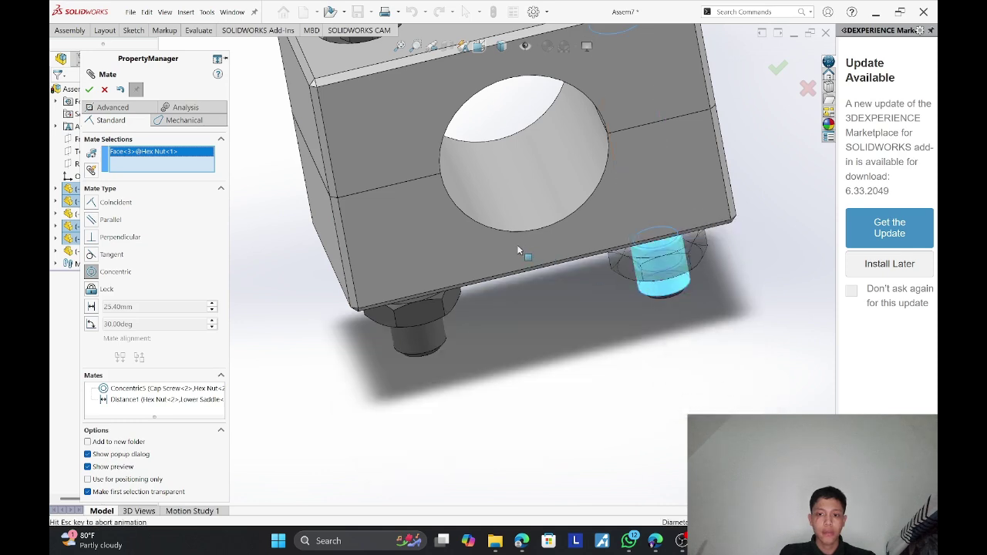
click(89, 90)
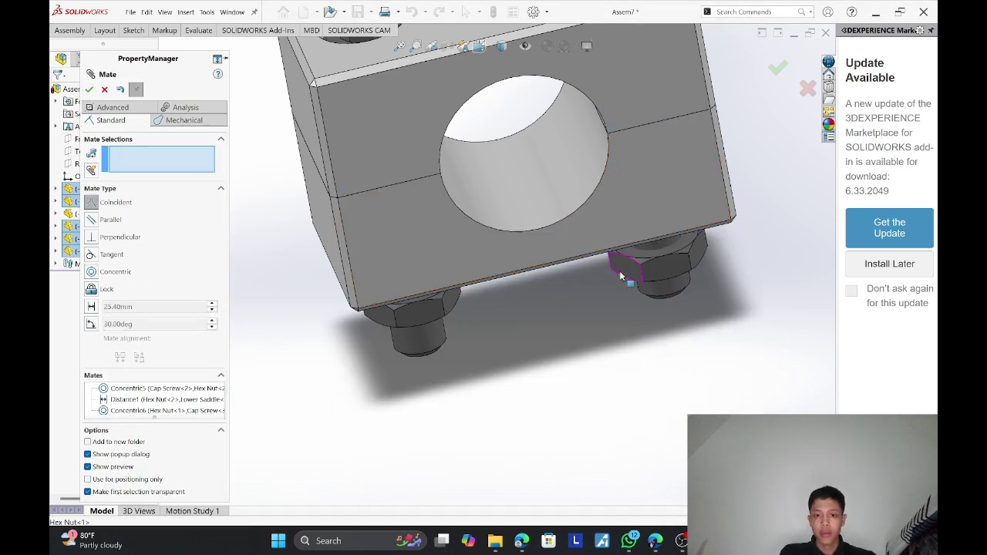
Add a 5 mm distance mate between the second nut's upper face and the Lower Saddle's underside.
middle_drag(627, 277, 609, 267)
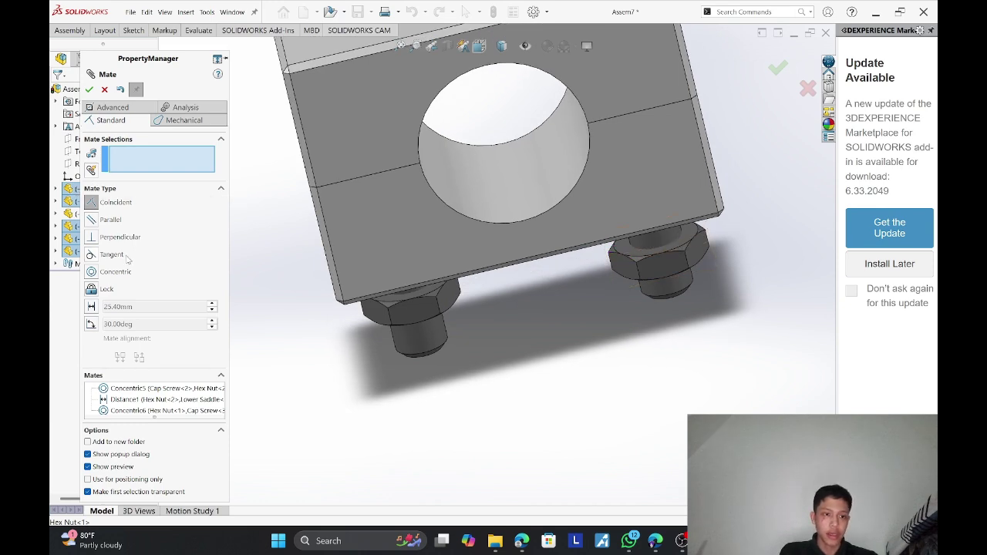
click(92, 307)
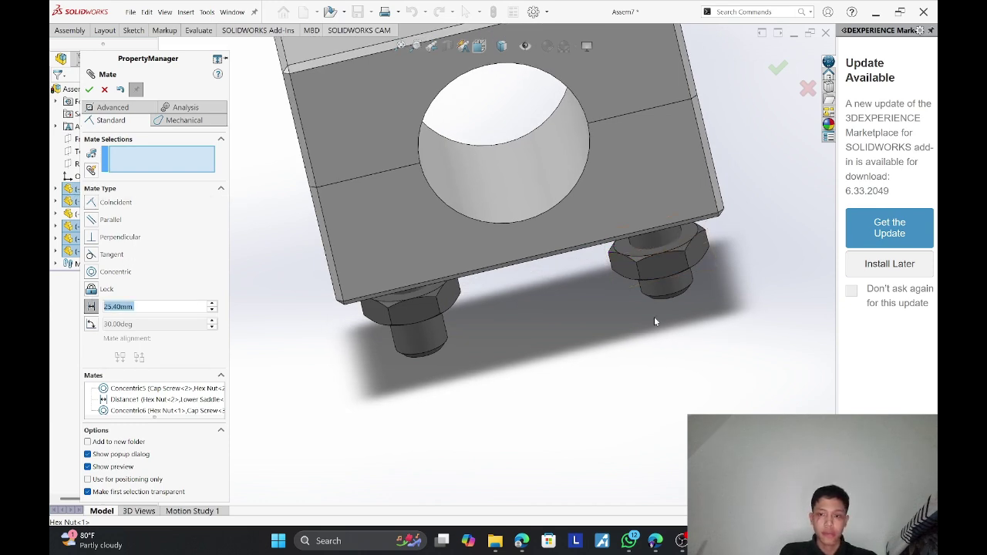
click(633, 250)
middle_drag(633, 251, 609, 207)
click(610, 206)
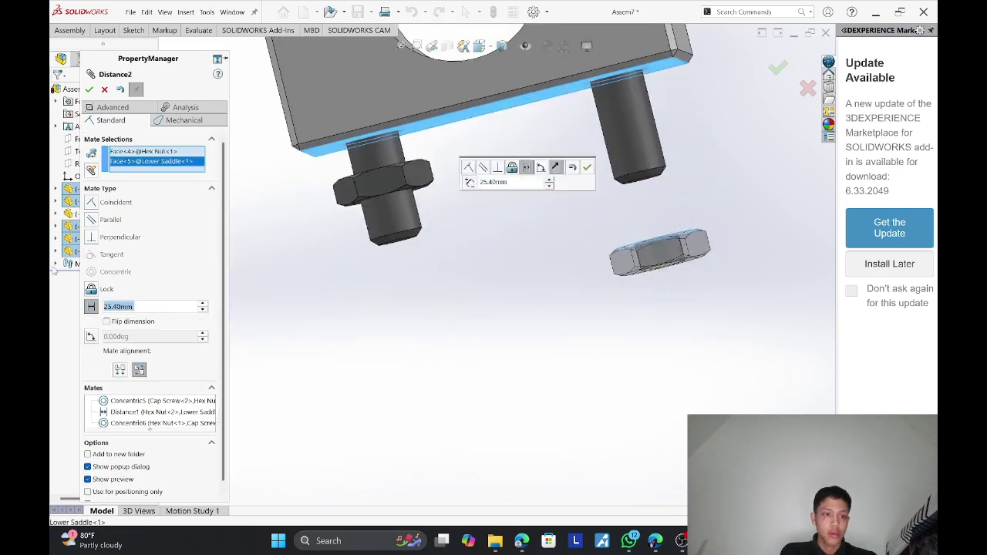
text(5)
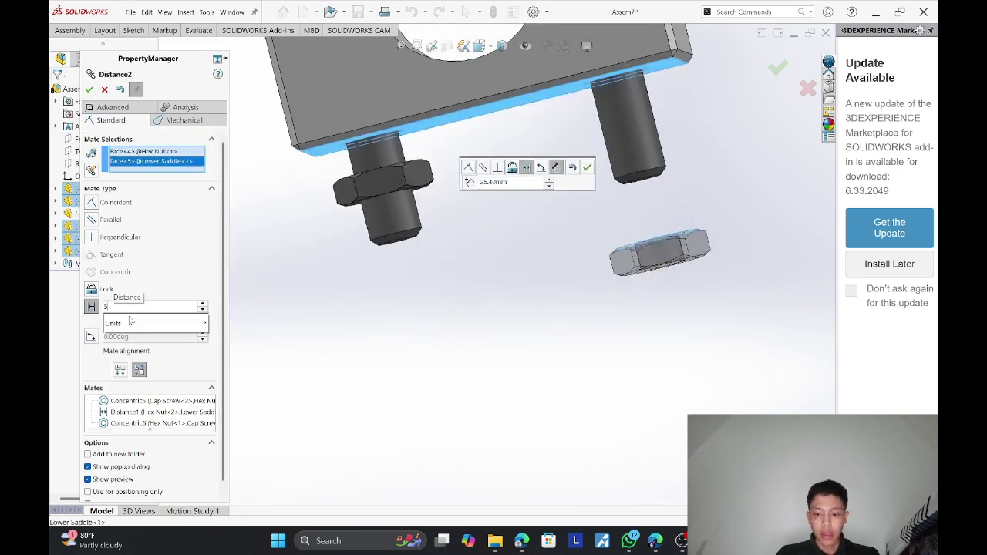
key(Return)
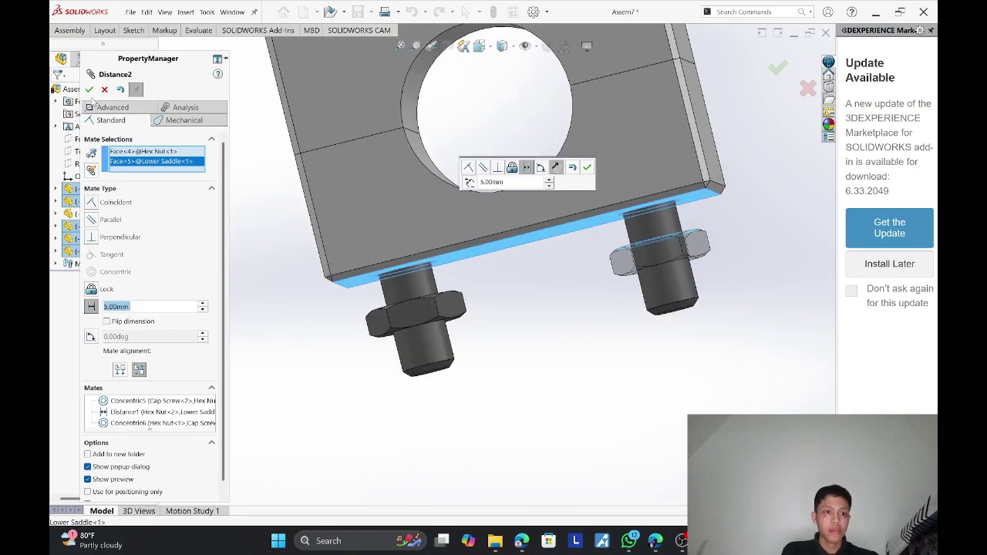
click(89, 90)
Close the Mate tool, move the assembly by a fitted nut to check that the parts stay joined, and clear the selection.
mouse_move(486, 265)
middle_down()
mouse_move(399, 293)
mouse_move(630, 279)
mouse_move(489, 262)
middle_up()
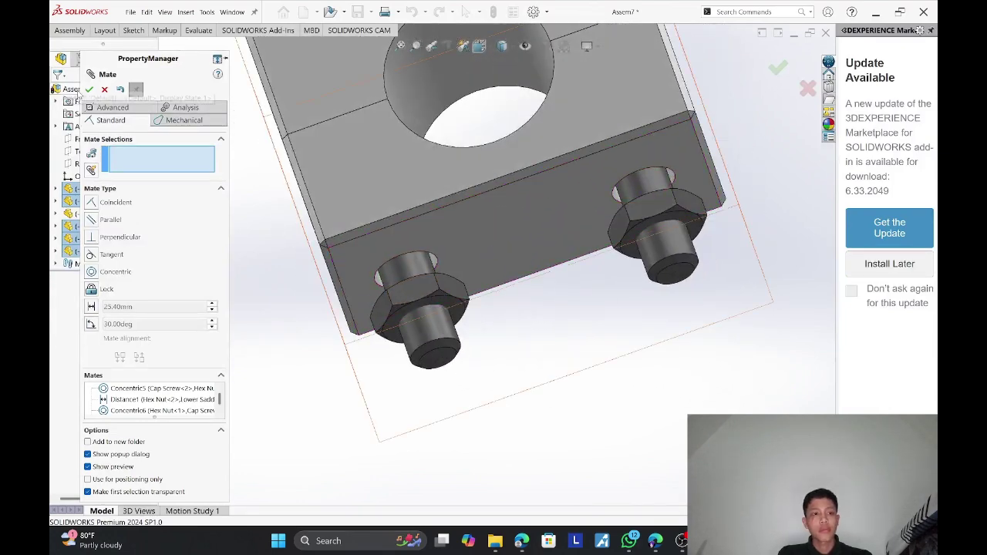
key(Escape)
drag(401, 293, 409, 388)
click(677, 309)
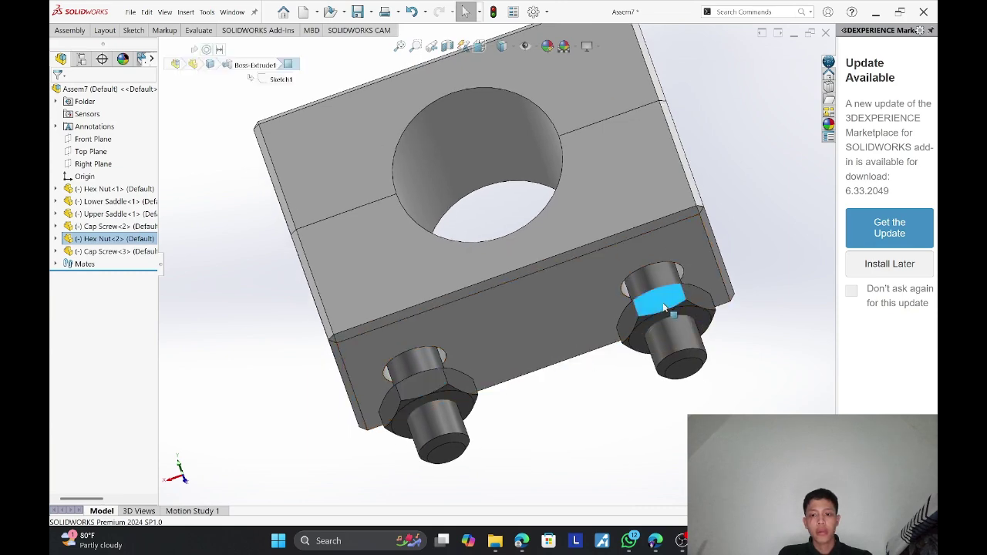
middle_drag(677, 308, 575, 408)
click(608, 415)
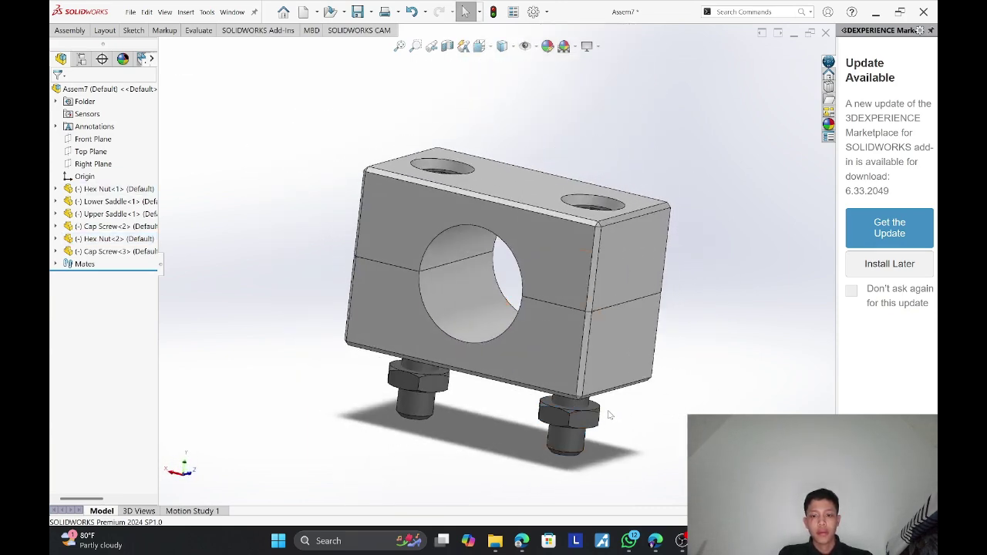